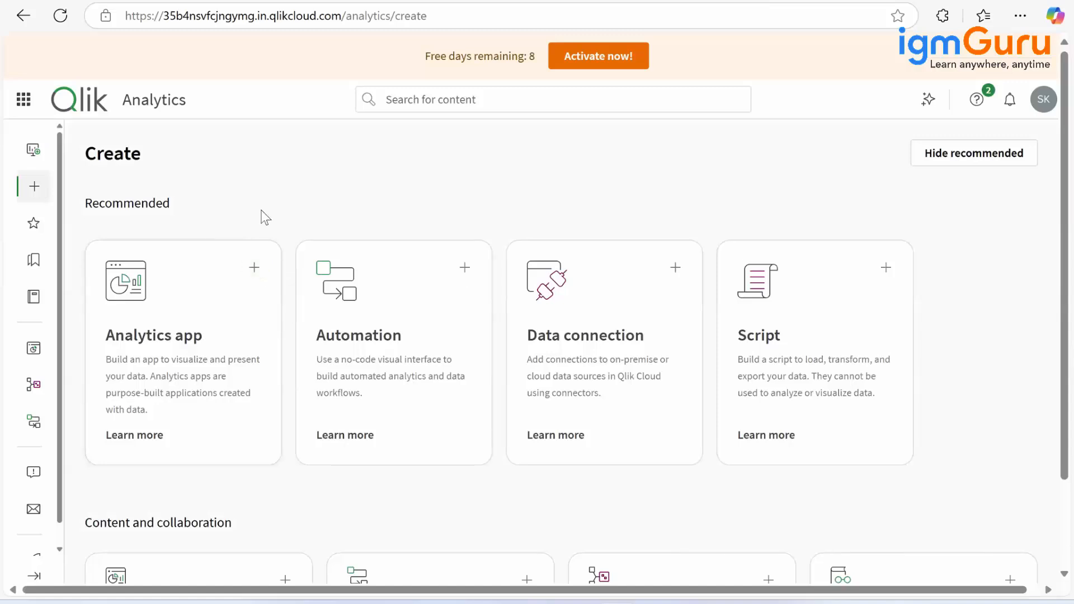
Create a new analytics app named MasterItemsQS in the Personal space and open it
{"action": "left_click", "coordinate": [253, 270]}
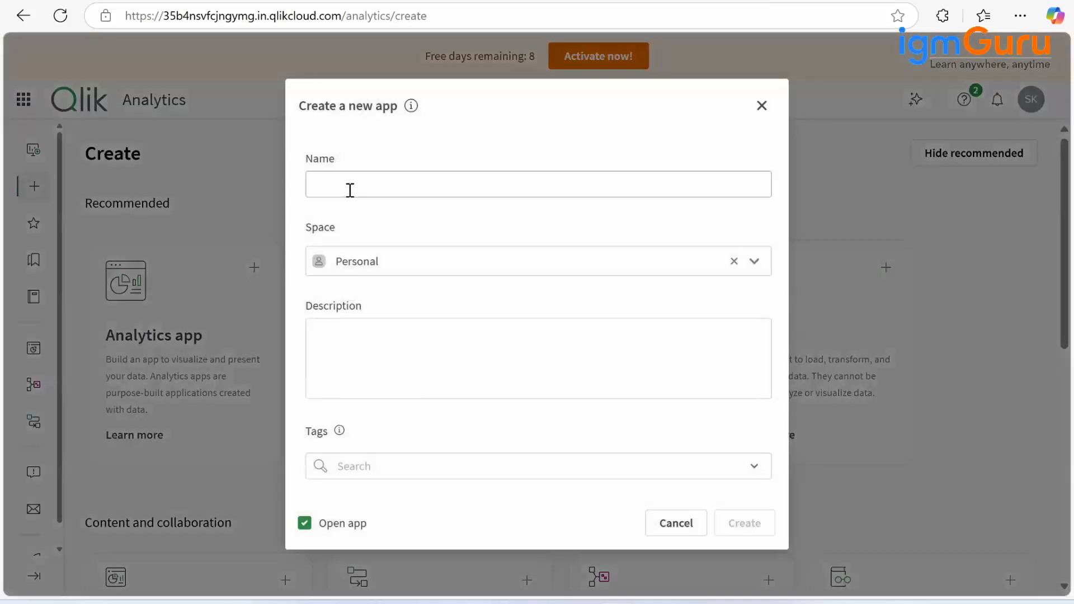
{"action": "left_click", "coordinate": [350, 189]}
{"action": "type", "text": "Master"}
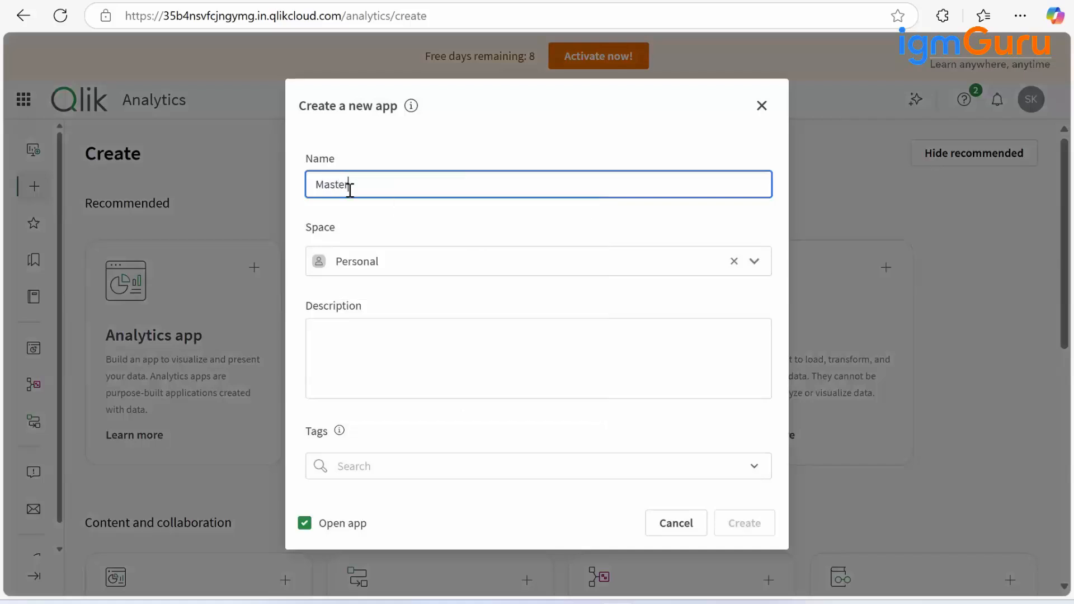
{"action": "type", "text": "ItemsQS"}
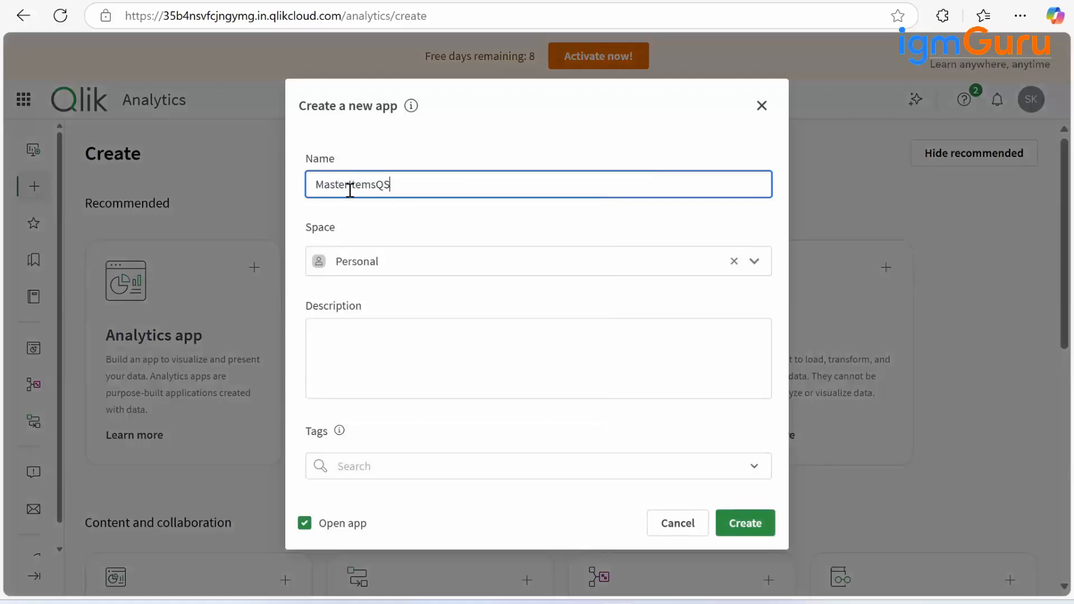
{"action": "left_click", "coordinate": [744, 523]}
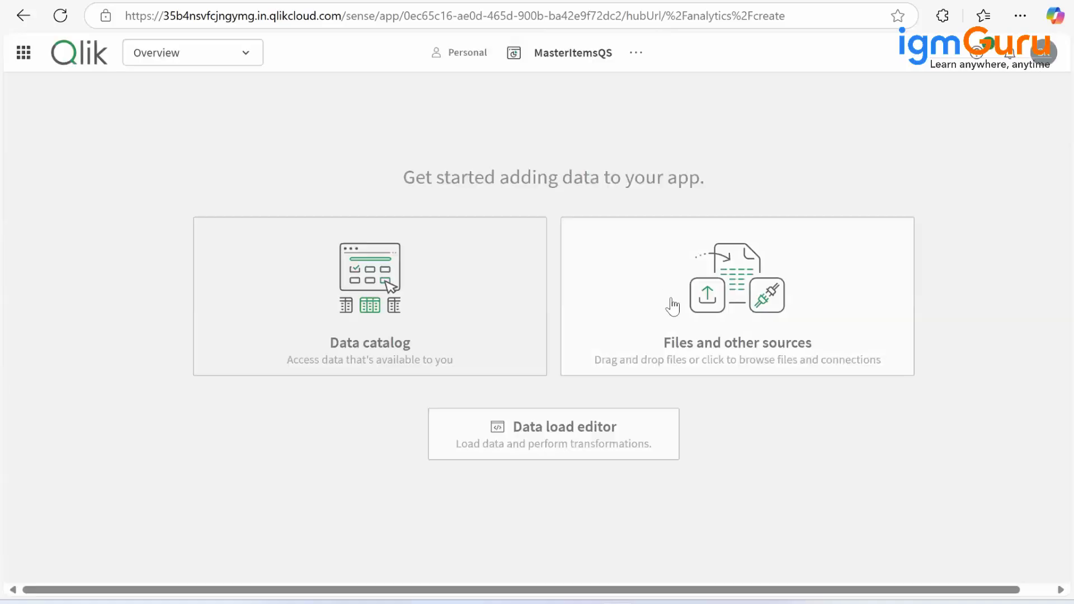
Open Sample - Superstore.xls from the DataFiles folder as the data source for the app
{"action": "left_click", "coordinate": [725, 299]}
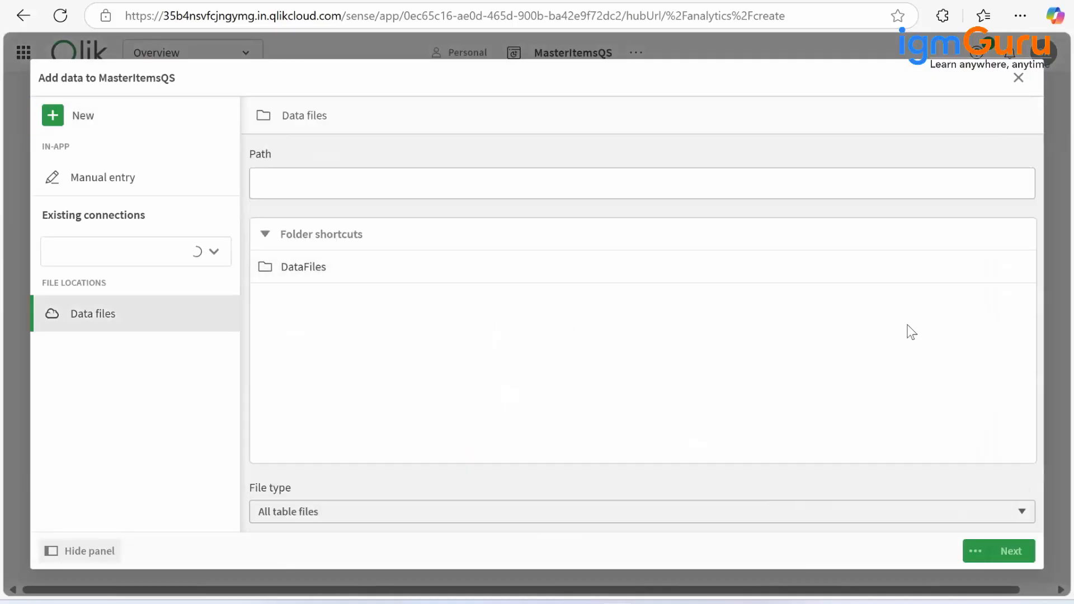
{"action": "left_click", "coordinate": [502, 280]}
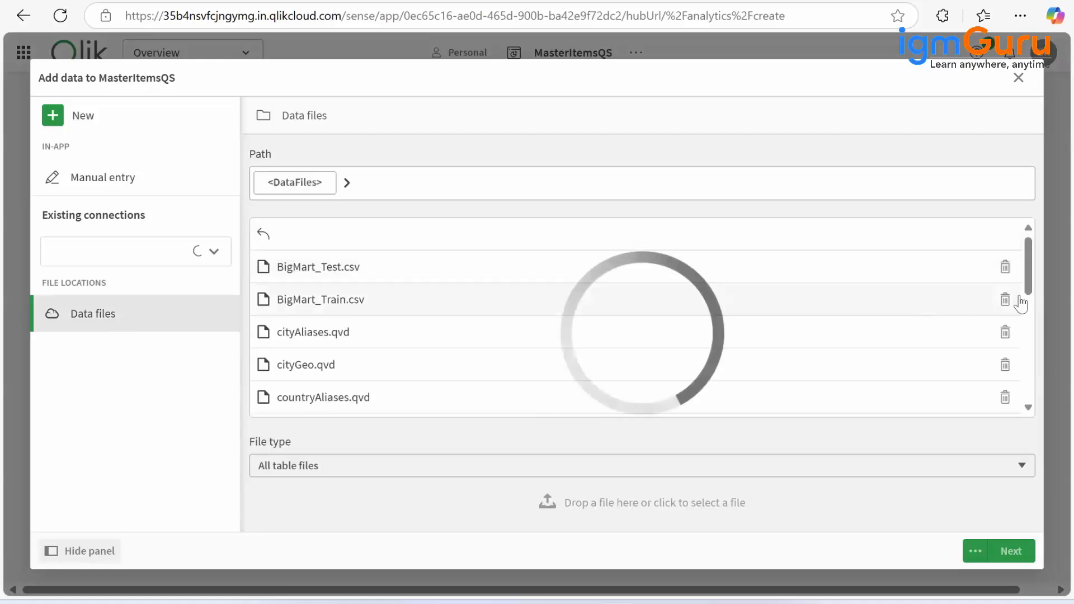
{"action": "scroll", "coordinate": [1040, 330], "scroll_direction": "down", "scroll_amount": 5}
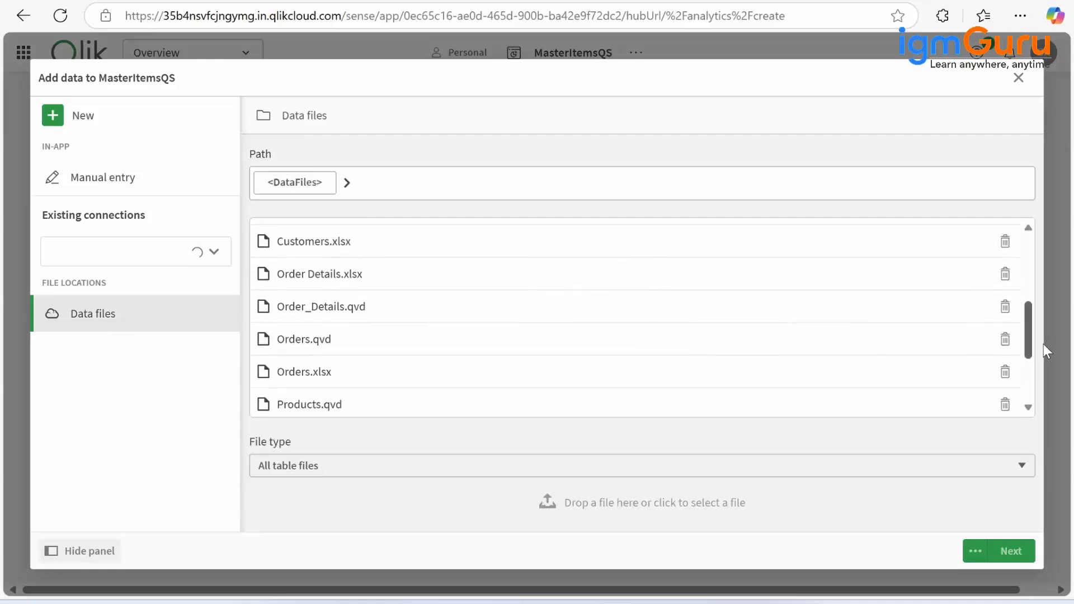
{"action": "left_click", "coordinate": [479, 368]}
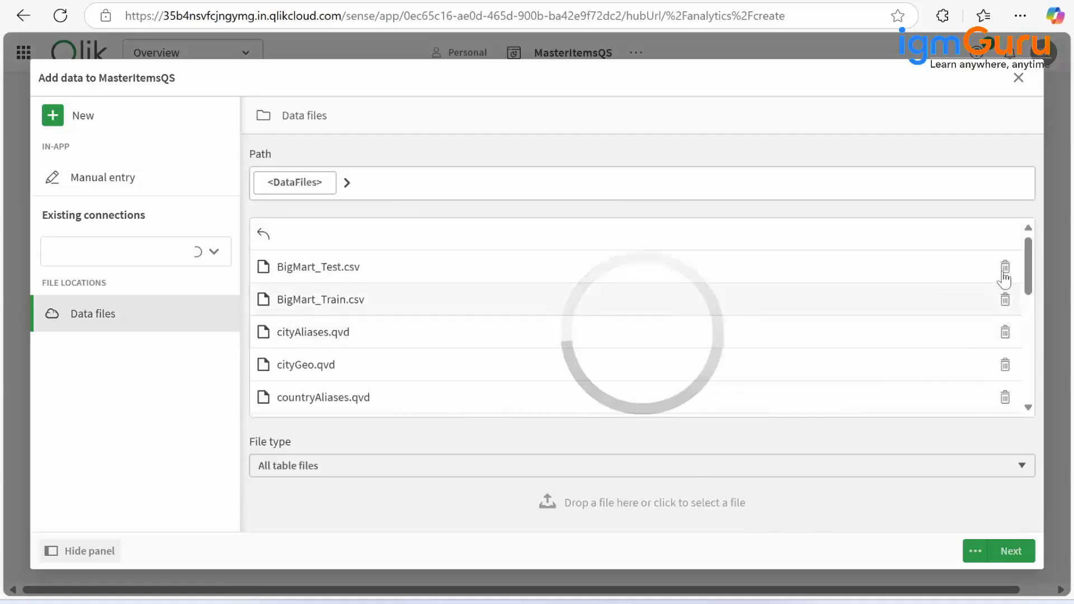
{"action": "scroll", "coordinate": [1036, 317], "scroll_direction": "down", "scroll_amount": 8}
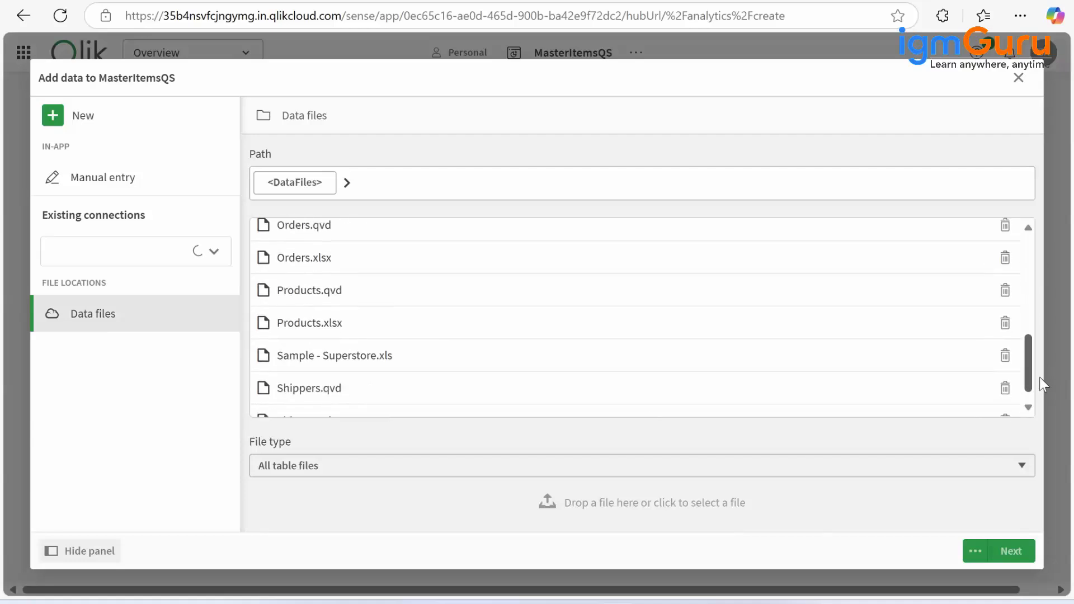
{"action": "left_click", "coordinate": [369, 334]}
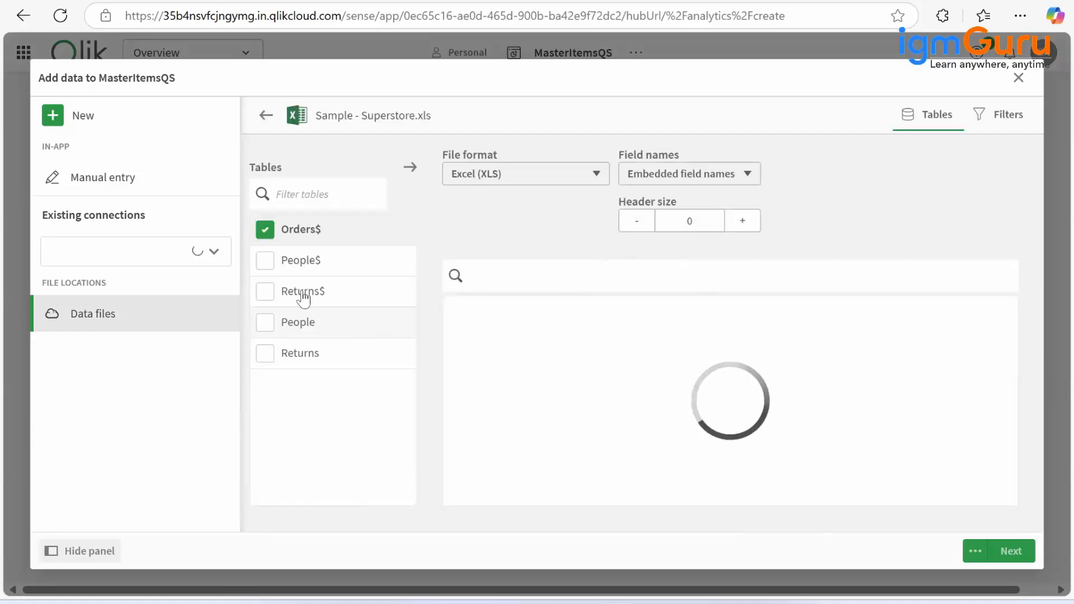
Load only the Orders$ table with all its fields into the app and dismiss the load report
{"action": "left_click", "coordinate": [265, 230]}
{"action": "left_click", "coordinate": [282, 237]}
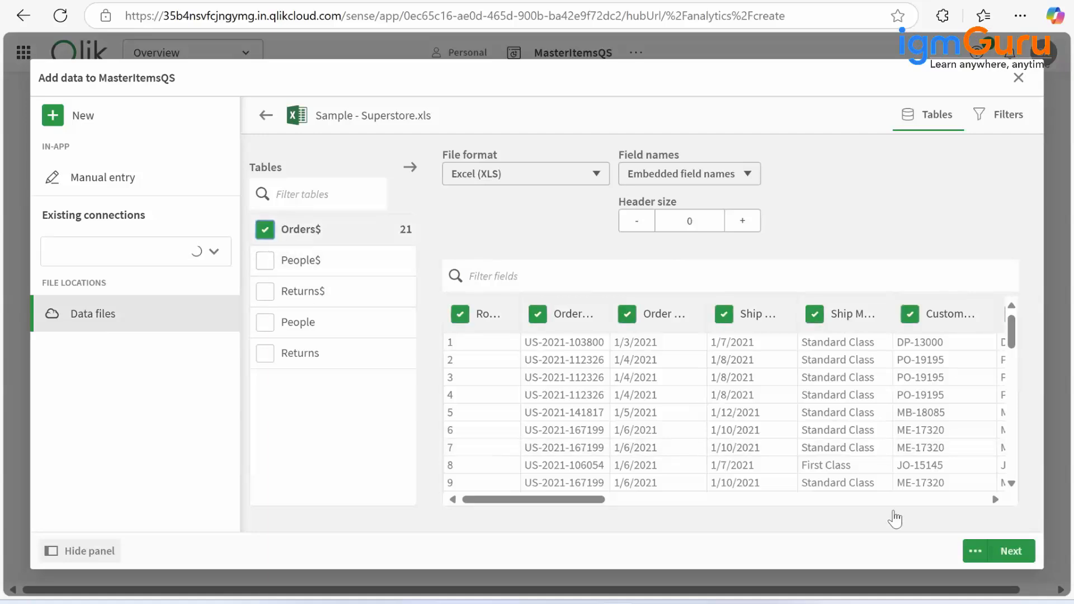
{"action": "left_click", "coordinate": [1012, 559]}
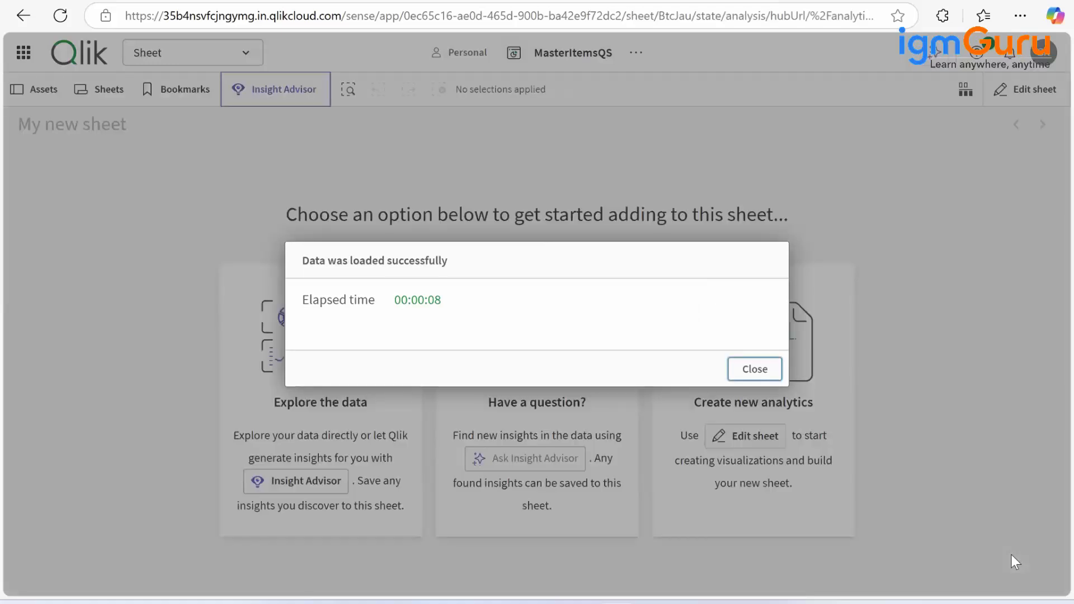
{"action": "left_click", "coordinate": [755, 372]}
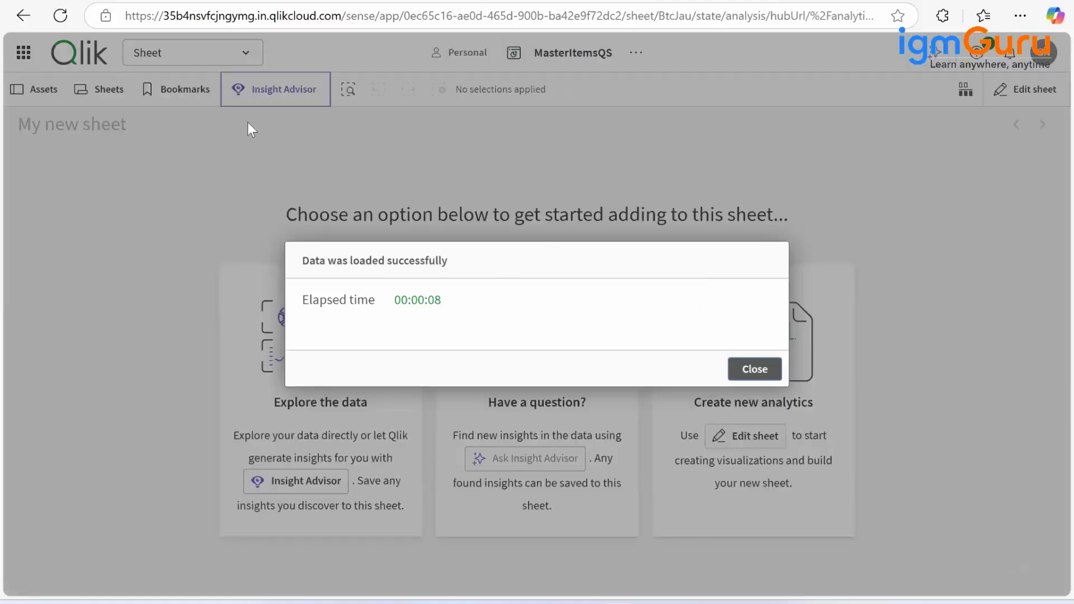
Open the data model viewer and preview the data of the Orders$ table
{"action": "left_click", "coordinate": [222, 56]}
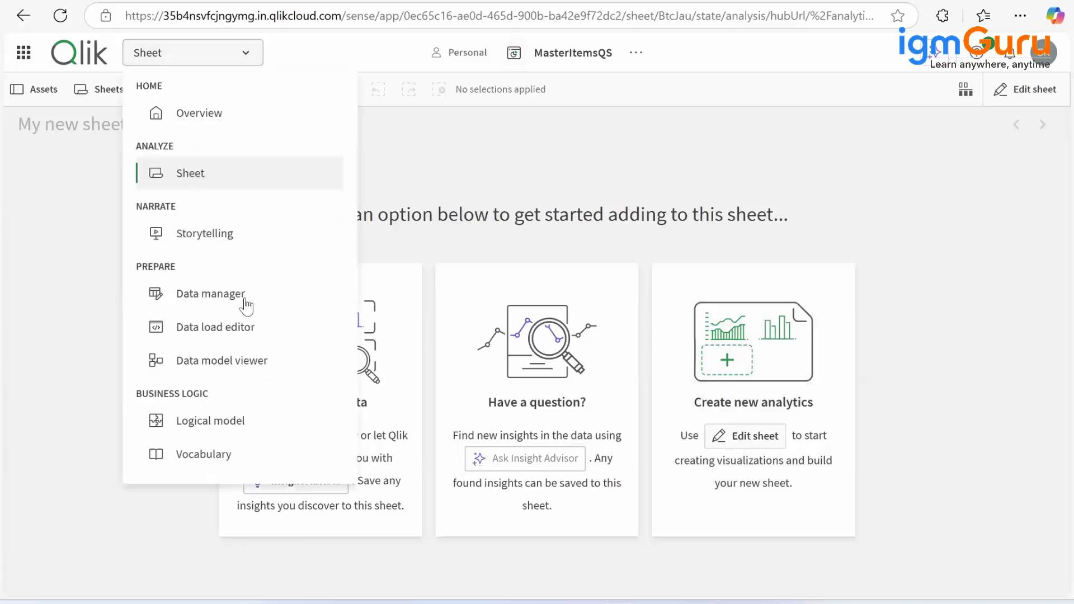
{"action": "left_click", "coordinate": [243, 362]}
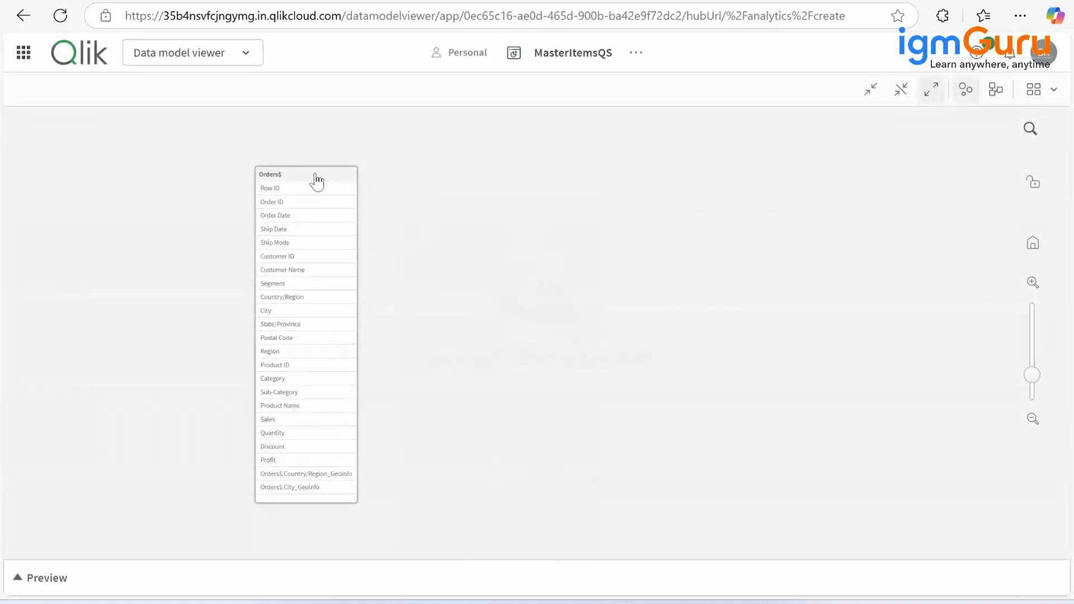
{"action": "left_click", "coordinate": [316, 178]}
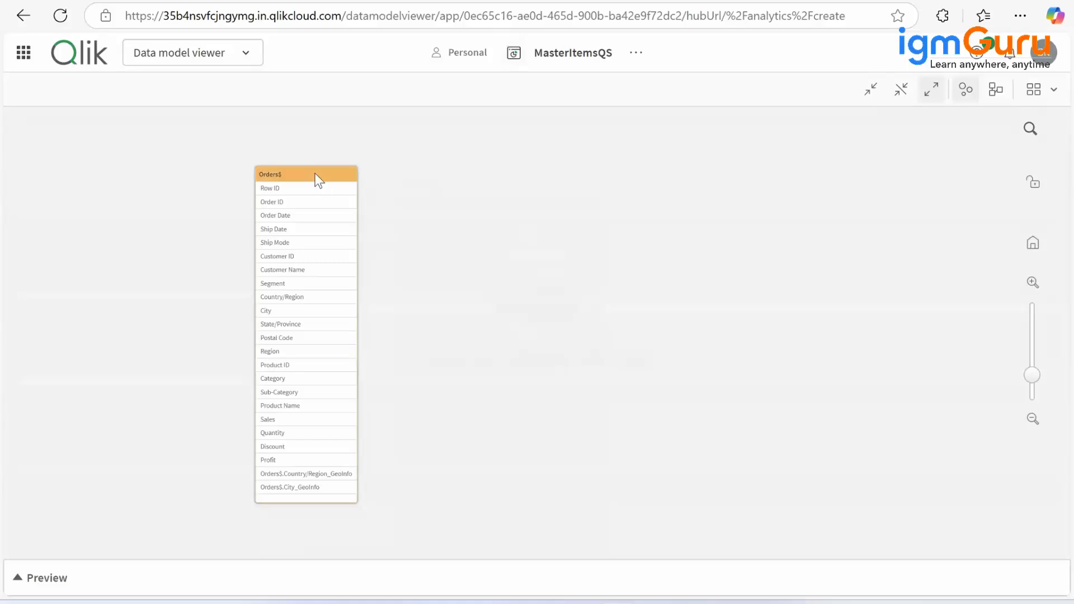
{"action": "left_click", "coordinate": [846, 519]}
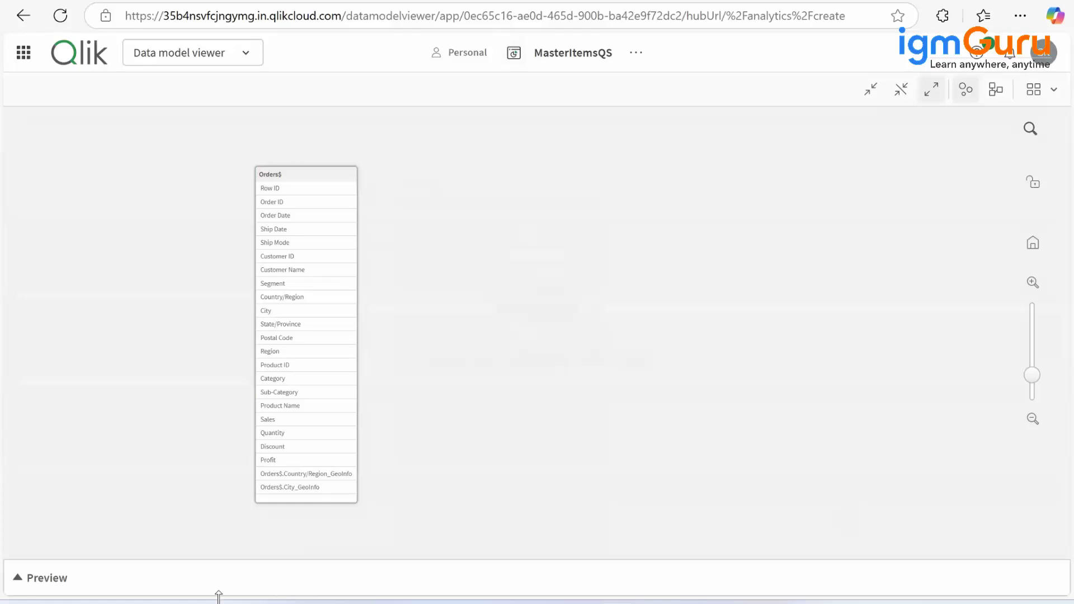
{"action": "left_click", "coordinate": [25, 581]}
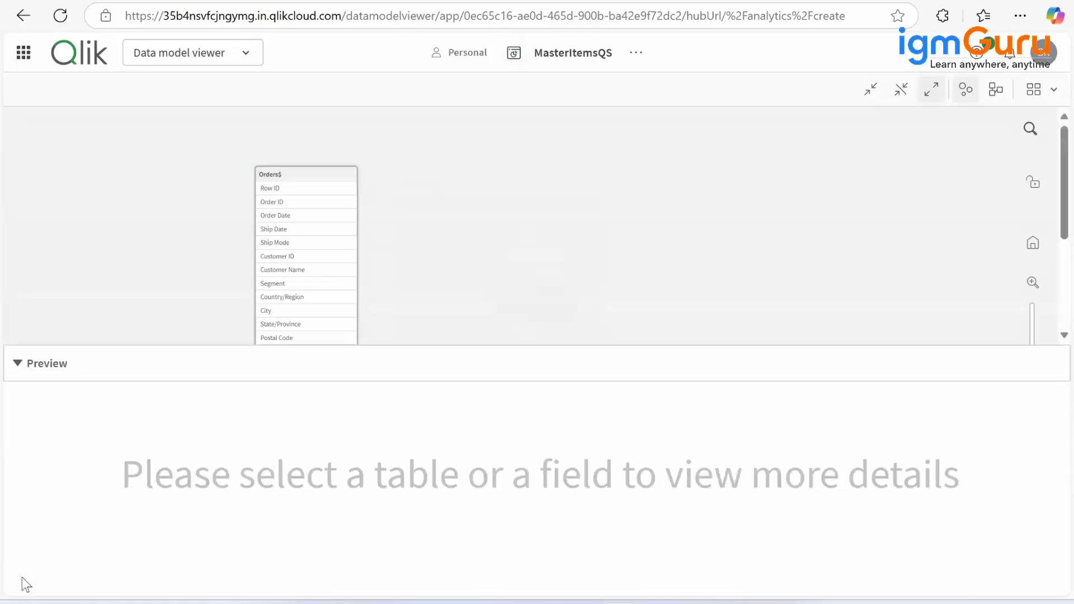
{"action": "left_click", "coordinate": [279, 178]}
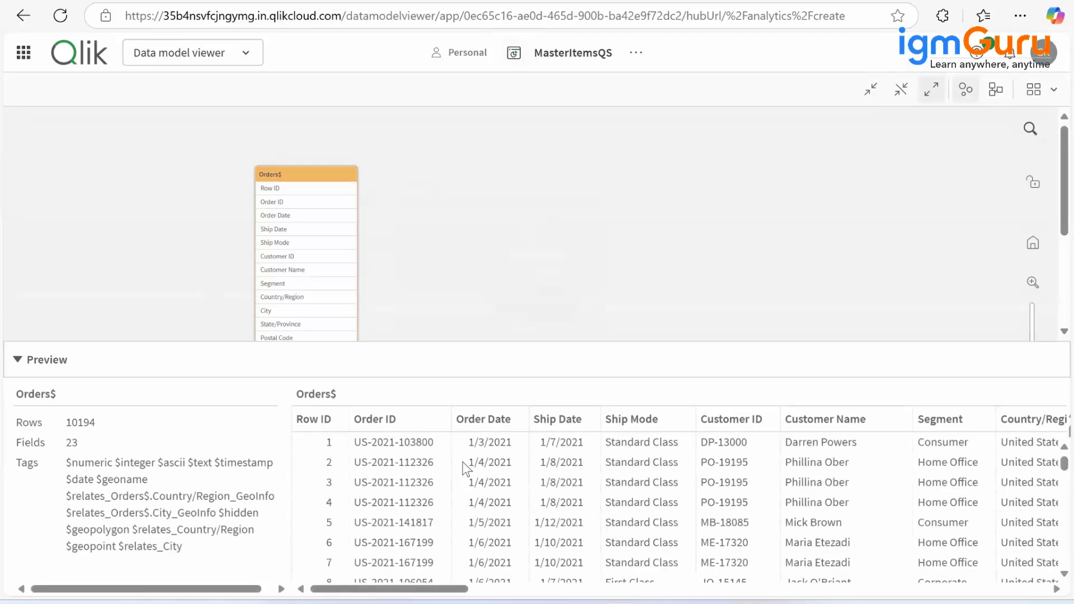
Start a new dimension from the Row ID field, make it cyclic, and remove Row ID from its fields
{"action": "left_click", "coordinate": [275, 190]}
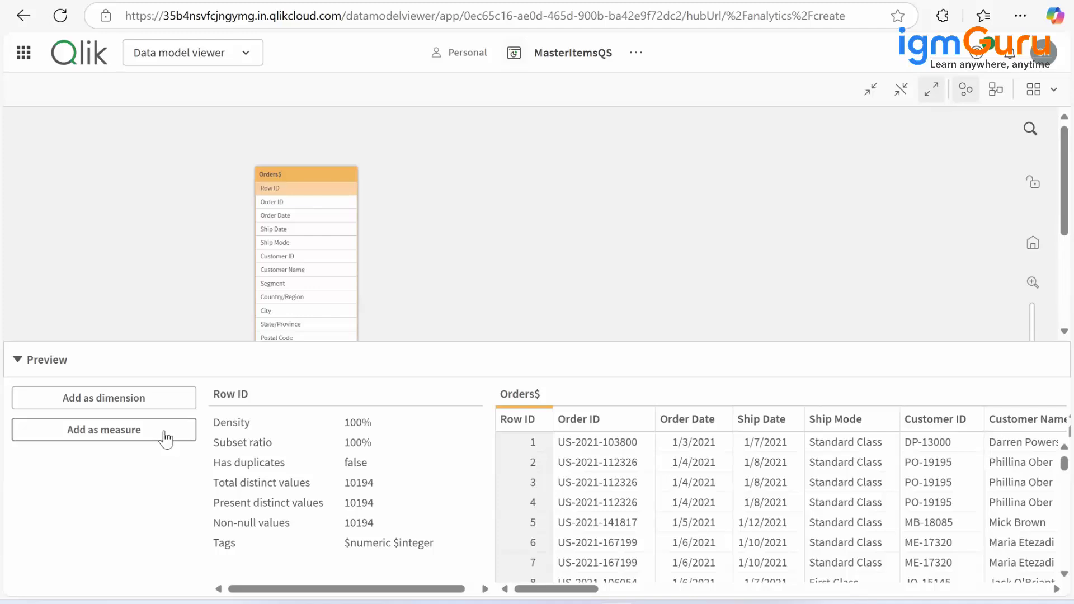
{"action": "left_click", "coordinate": [144, 399]}
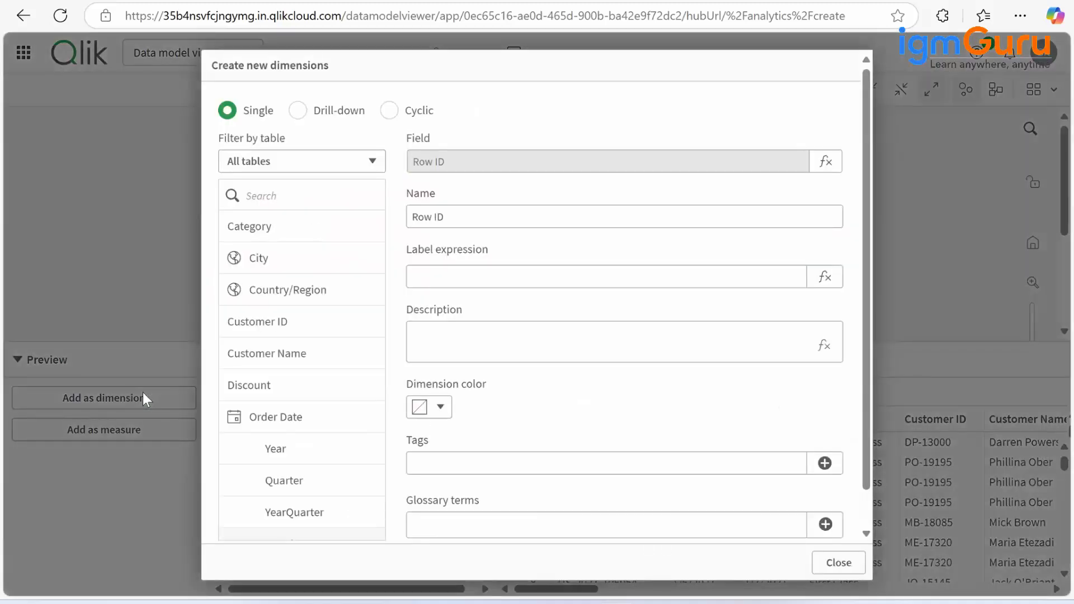
{"action": "left_click", "coordinate": [390, 112]}
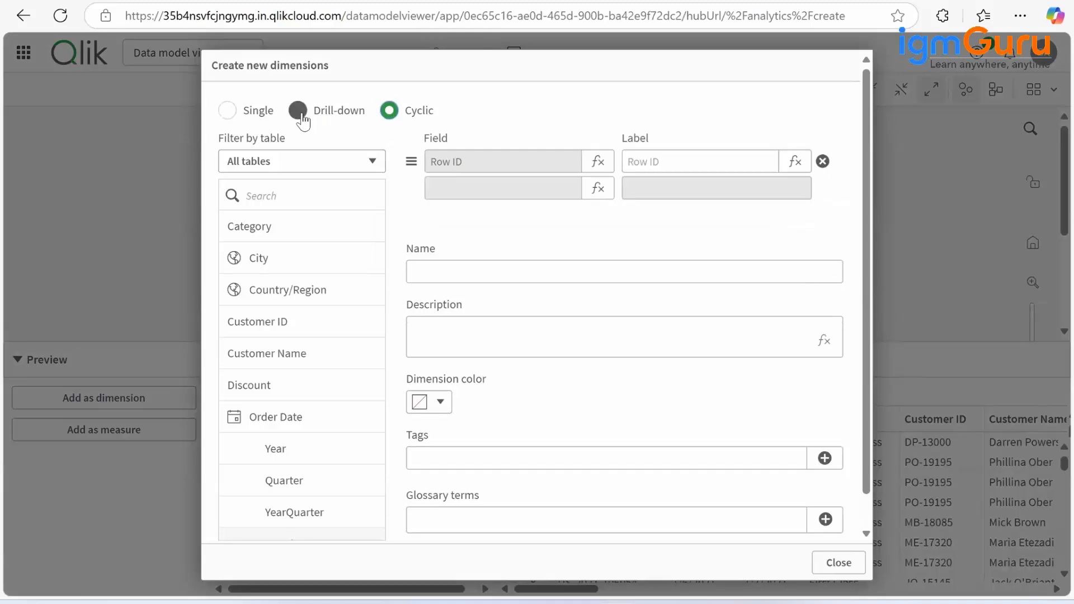
{"action": "left_click", "coordinate": [301, 115]}
{"action": "left_click", "coordinate": [389, 111]}
{"action": "left_click", "coordinate": [822, 161]}
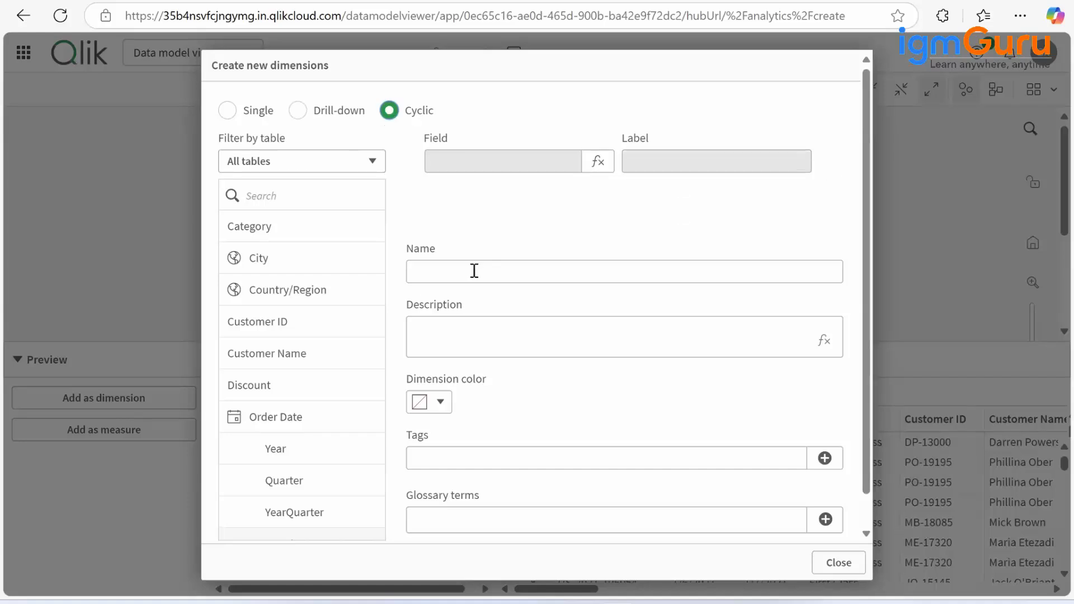
Add the fields Category, Region, Segment, Ship Mode and Sub-Category to the cyclic dimension
{"action": "left_click", "coordinate": [319, 250]}
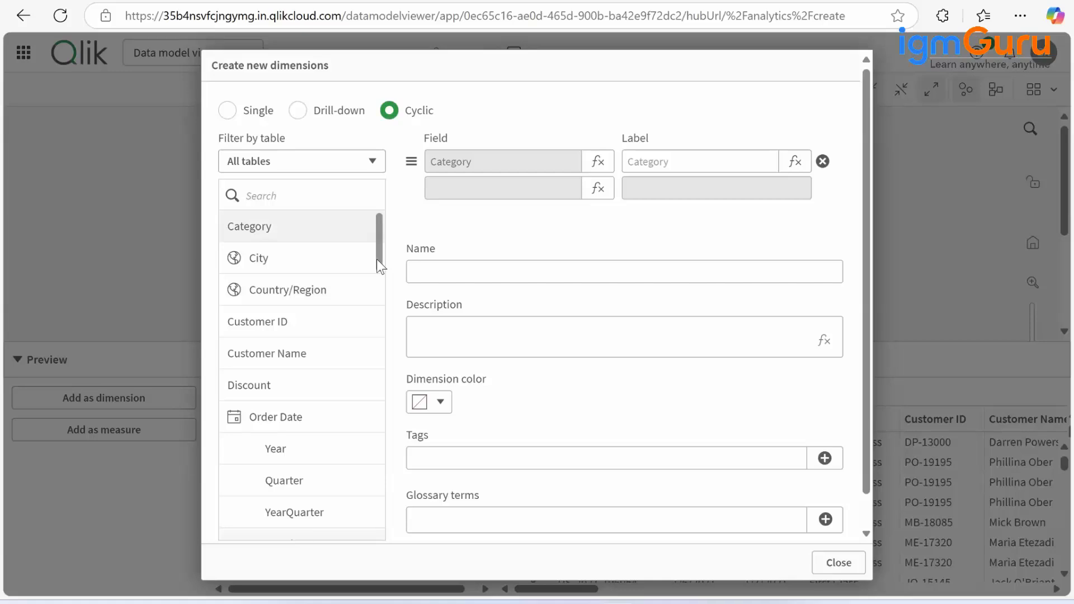
{"action": "left_click_drag", "start_coordinate": [377, 259], "coordinate": [385, 398]}
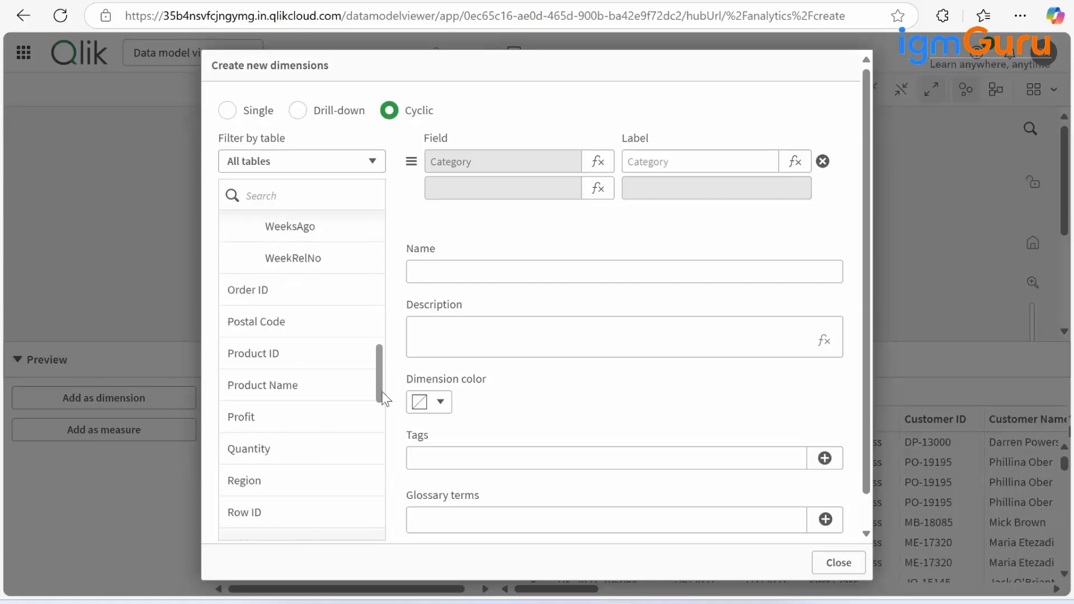
{"action": "left_click", "coordinate": [278, 486]}
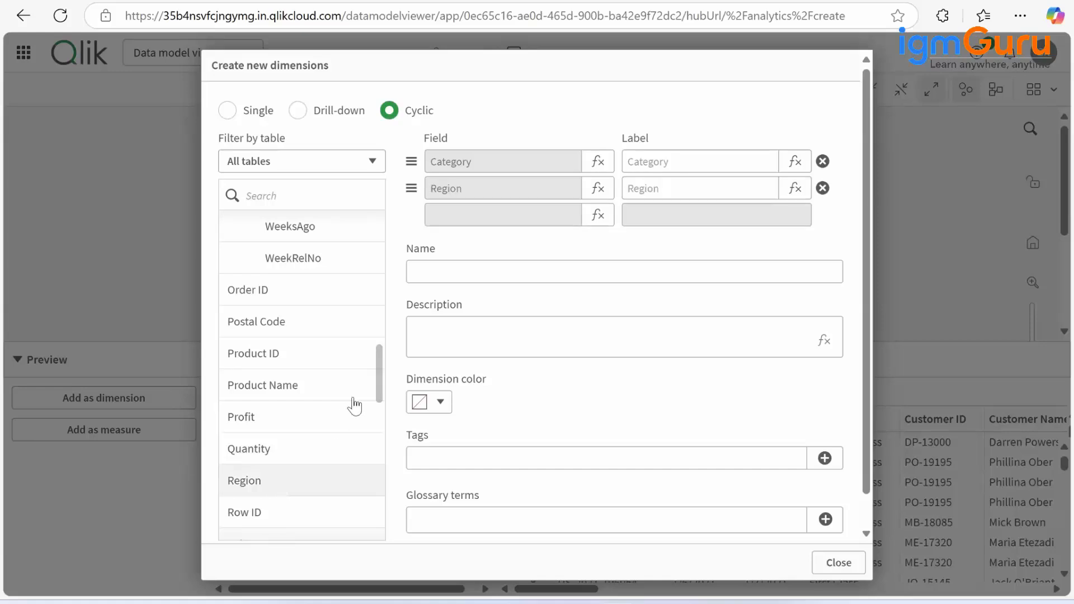
{"action": "scroll", "coordinate": [380, 403], "scroll_direction": "down", "scroll_amount": 1}
{"action": "scroll", "coordinate": [379, 403], "scroll_direction": "down", "scroll_amount": 2}
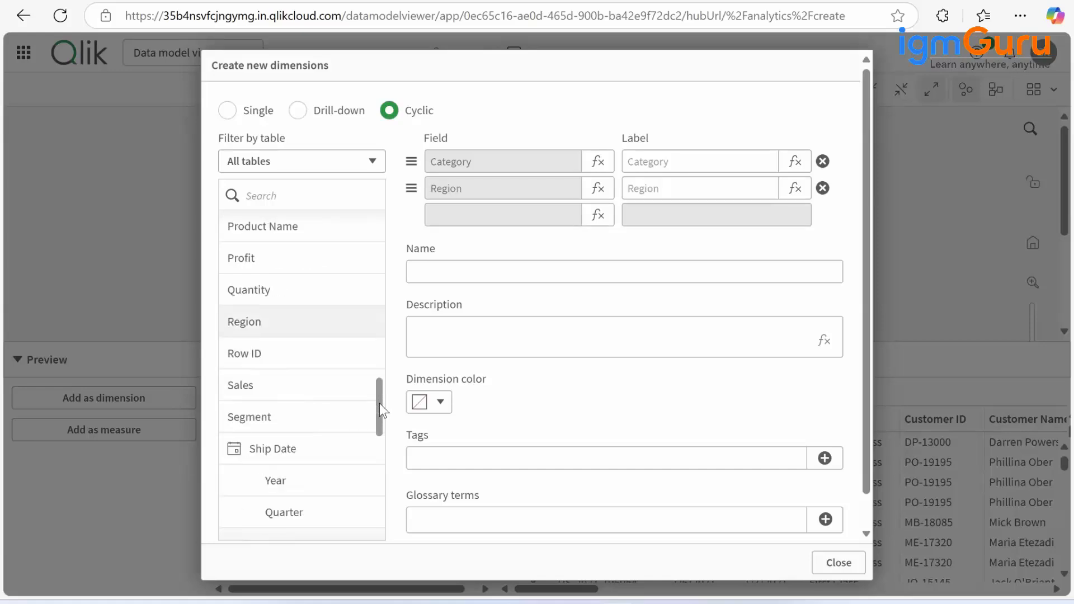
{"action": "left_click", "coordinate": [327, 412]}
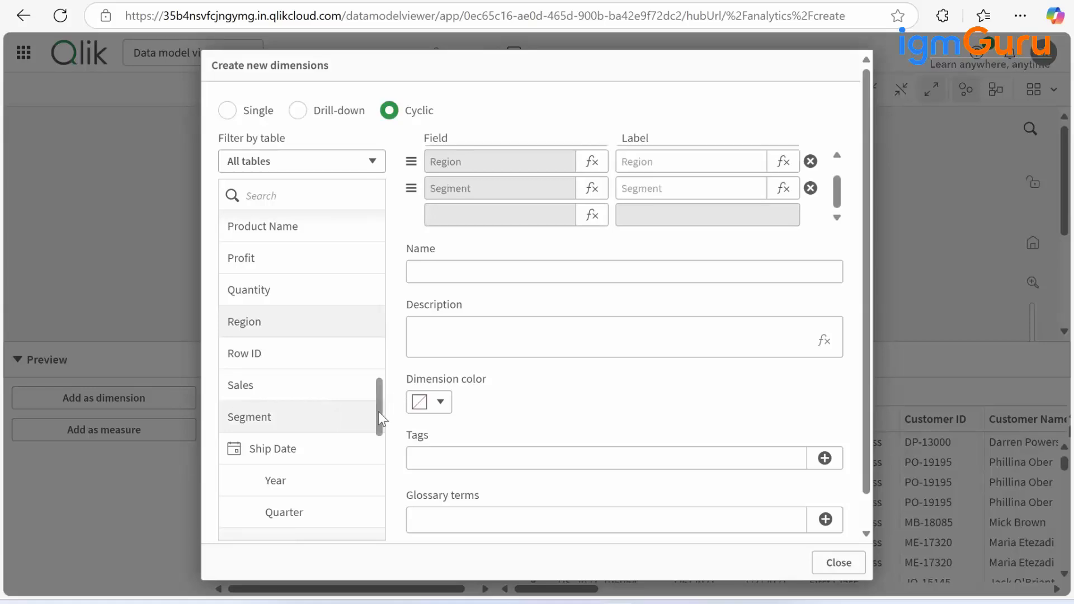
{"action": "left_click_drag", "start_coordinate": [378, 412], "coordinate": [378, 531]}
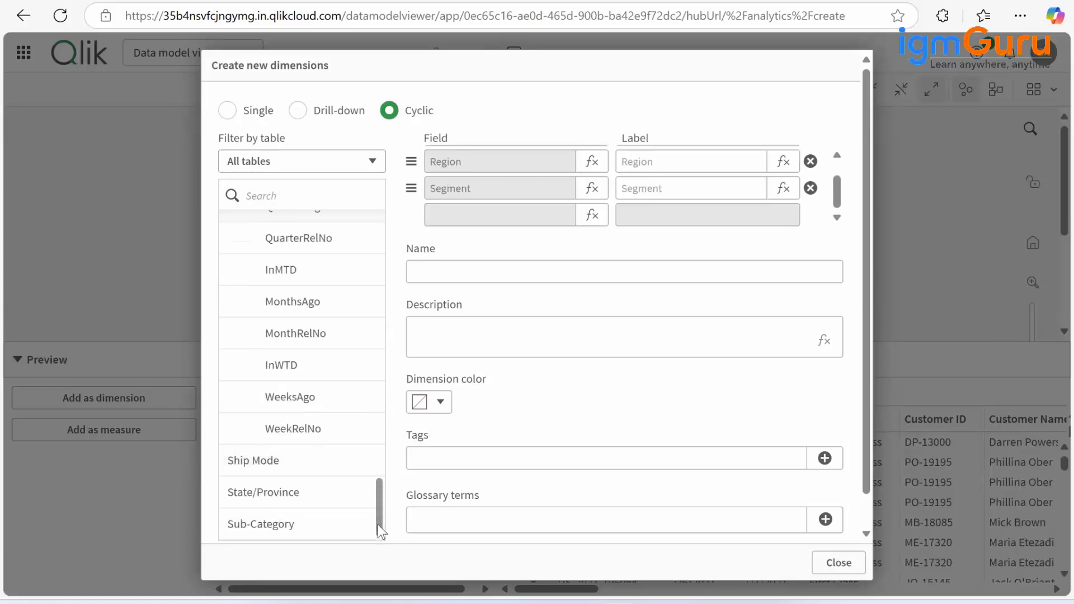
{"action": "left_click", "coordinate": [313, 467]}
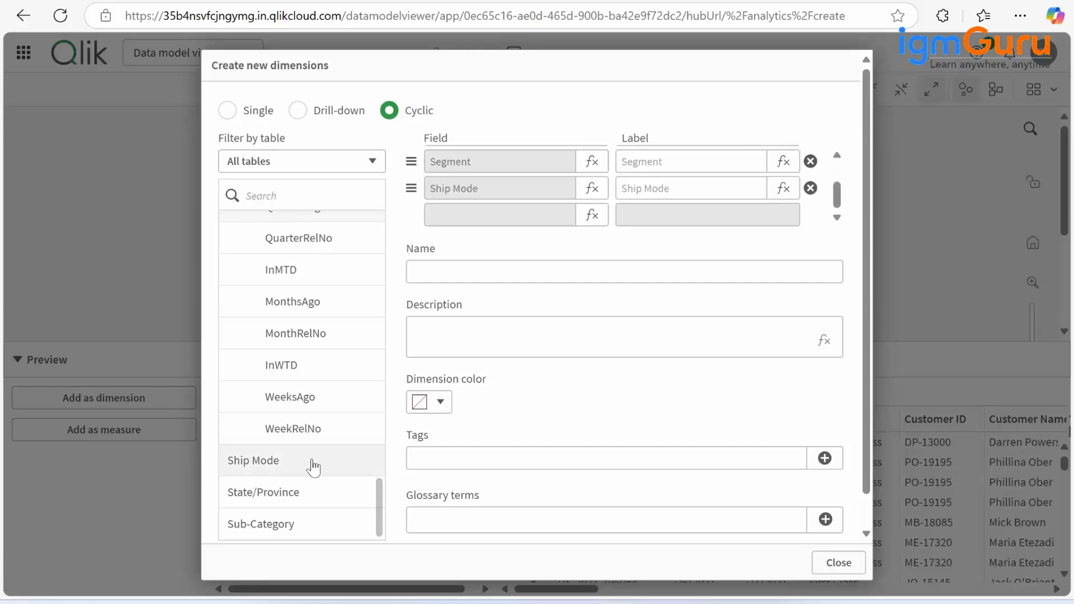
{"action": "left_click", "coordinate": [284, 532]}
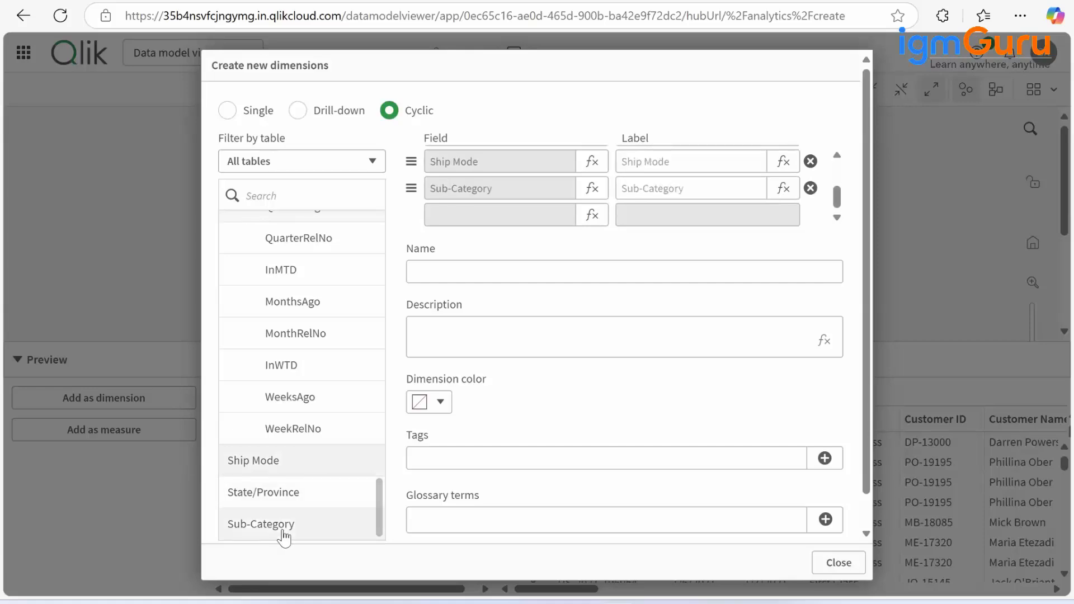
Name the cyclic dimension CriticalDimensions
{"action": "left_click", "coordinate": [525, 264]}
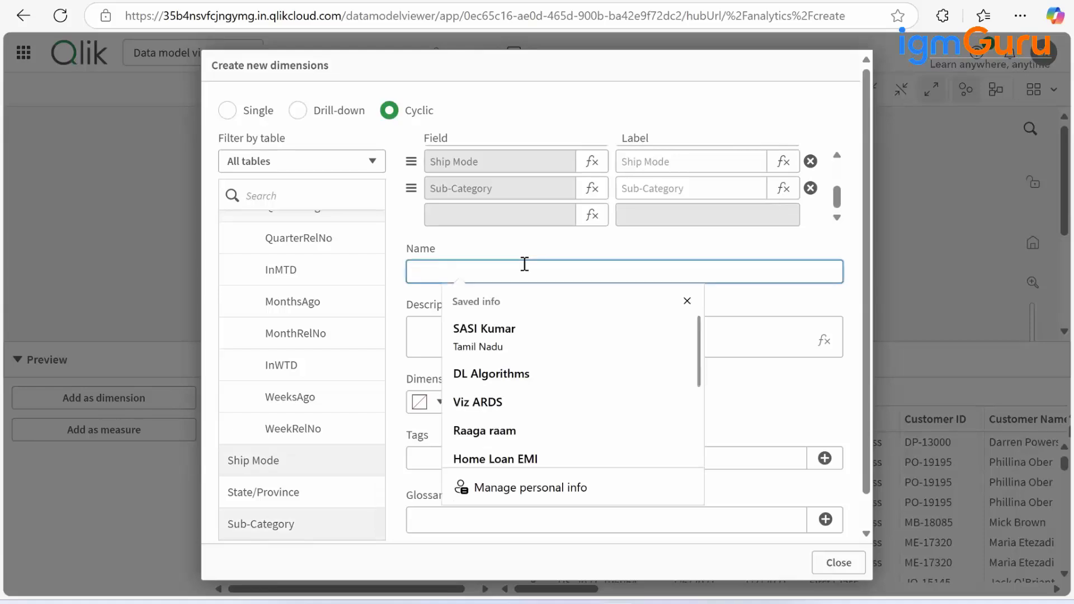
{"action": "type", "text": "Critical"}
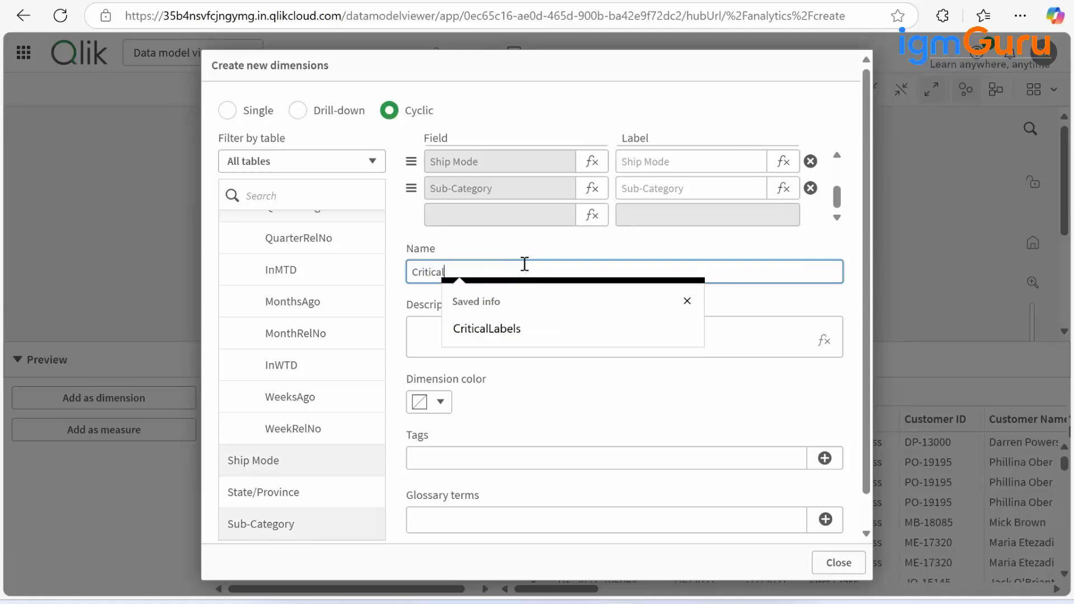
{"action": "type", "text": "Dim"}
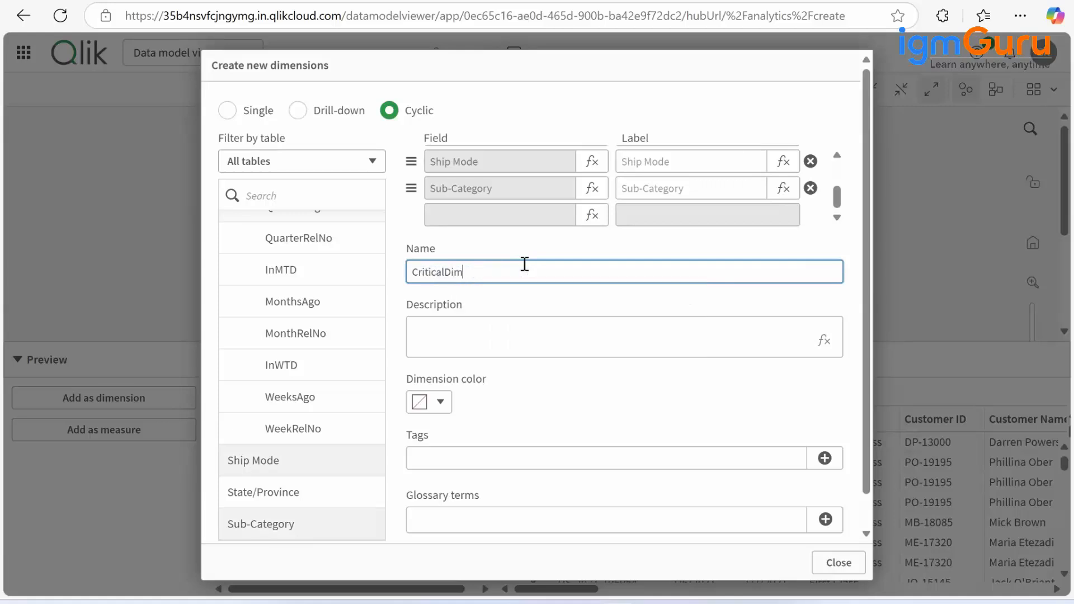
{"action": "type", "text": "ensions"}
Enter "All critical dimensions in a group" as the description of the cyclic dimension
{"action": "left_click", "coordinate": [493, 336]}
{"action": "type", "text": "A"}
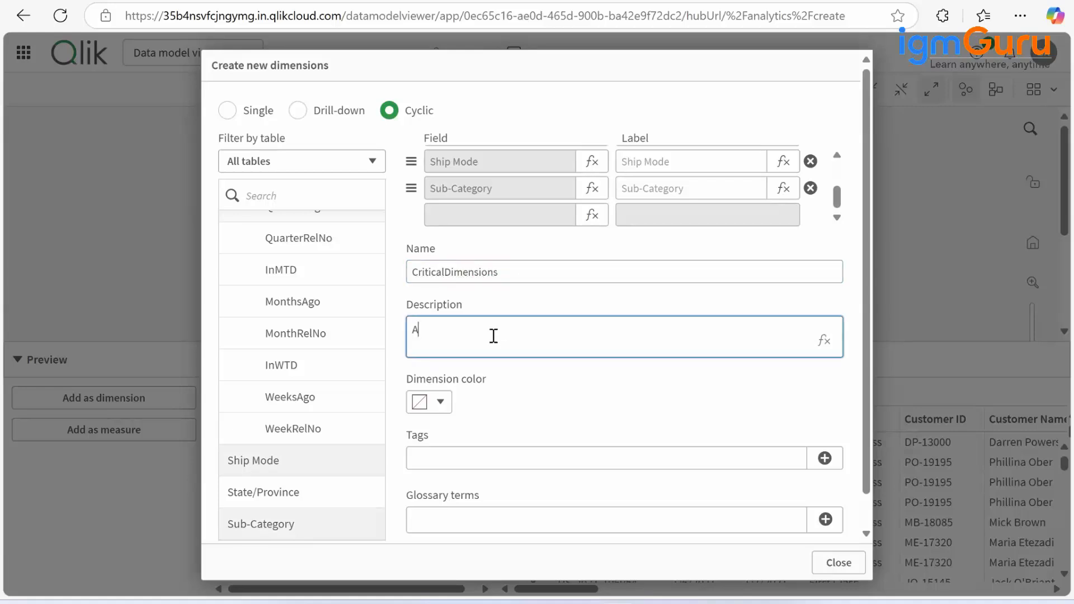
{"action": "type", "text": "l"}
{"action": "type", "text": "l The c"}
{"action": "key", "text": "BackSpace"}
{"action": "key", "text": "BackSpace"}
{"action": "key", "text": "BackSpace"}
{"action": "type", "text": "cr"}
{"action": "type", "text": "itif"}
{"action": "type", "text": "cal dimensio"}
{"action": "type", "text": "n "}
{"action": "type", "text": "i"}
{"action": "type", "text": "n a g"}
{"action": "type", "text": "roup"}
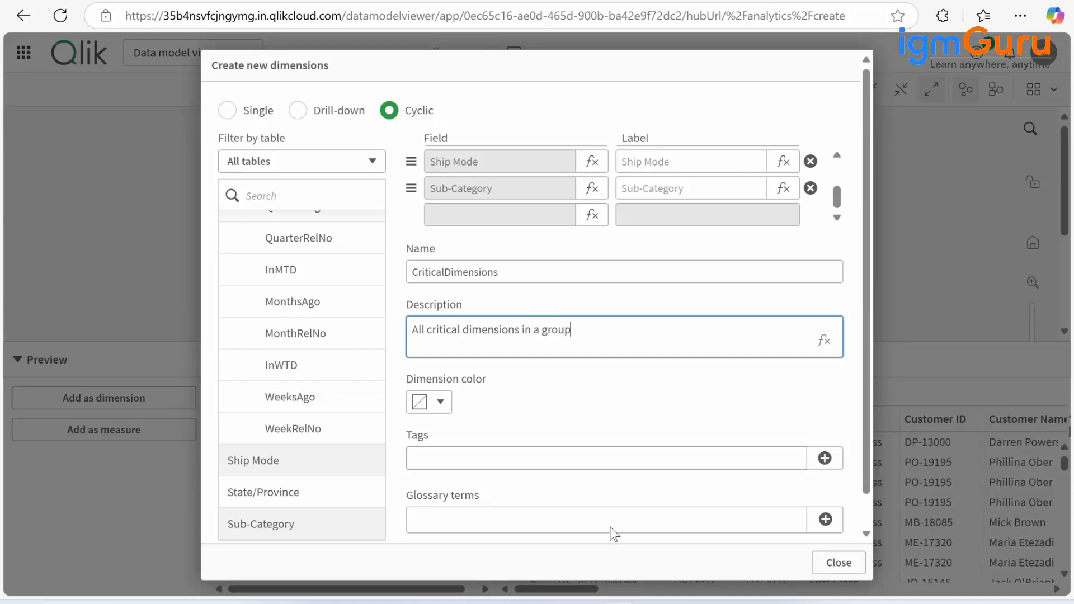
Check the fields, name and description of the cyclic dimension, create it and close the dialog
{"action": "left_click", "coordinate": [869, 515]}
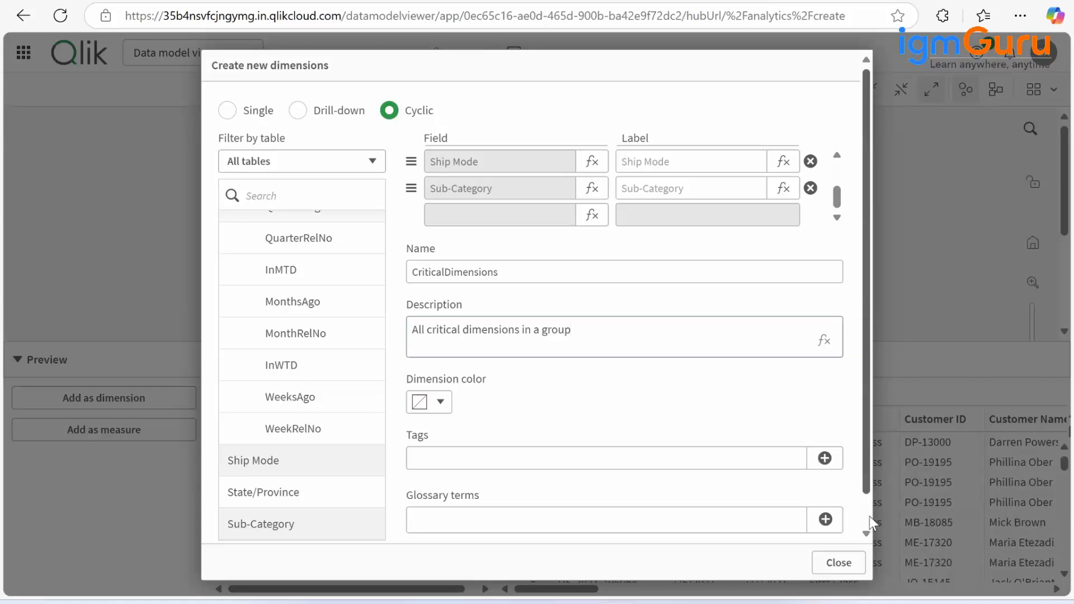
{"action": "scroll", "coordinate": [869, 516], "scroll_direction": "down", "scroll_amount": 1}
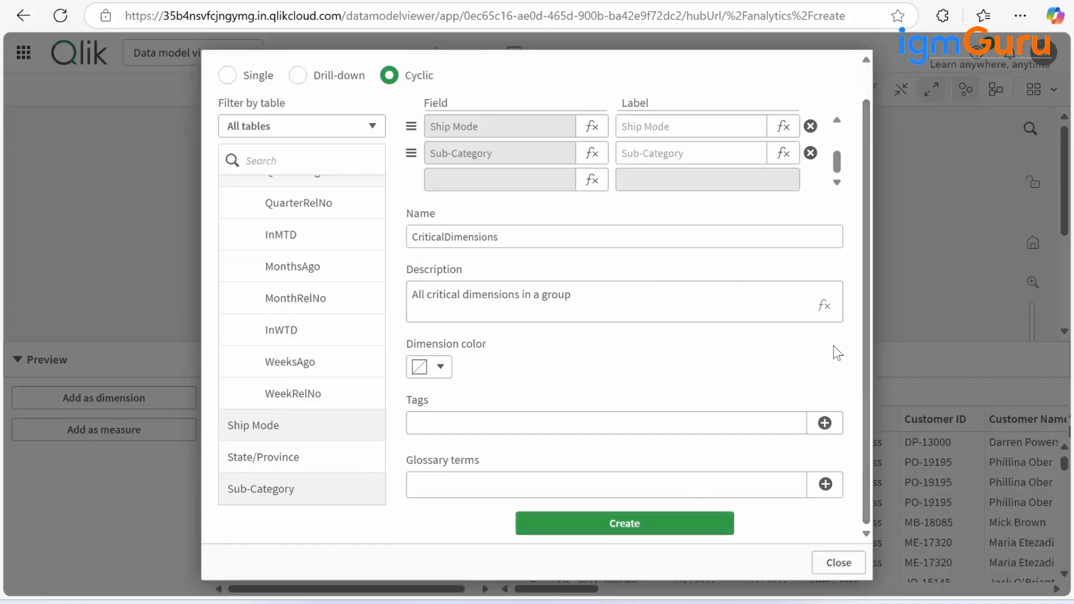
{"action": "left_click_drag", "start_coordinate": [837, 155], "coordinate": [837, 111]}
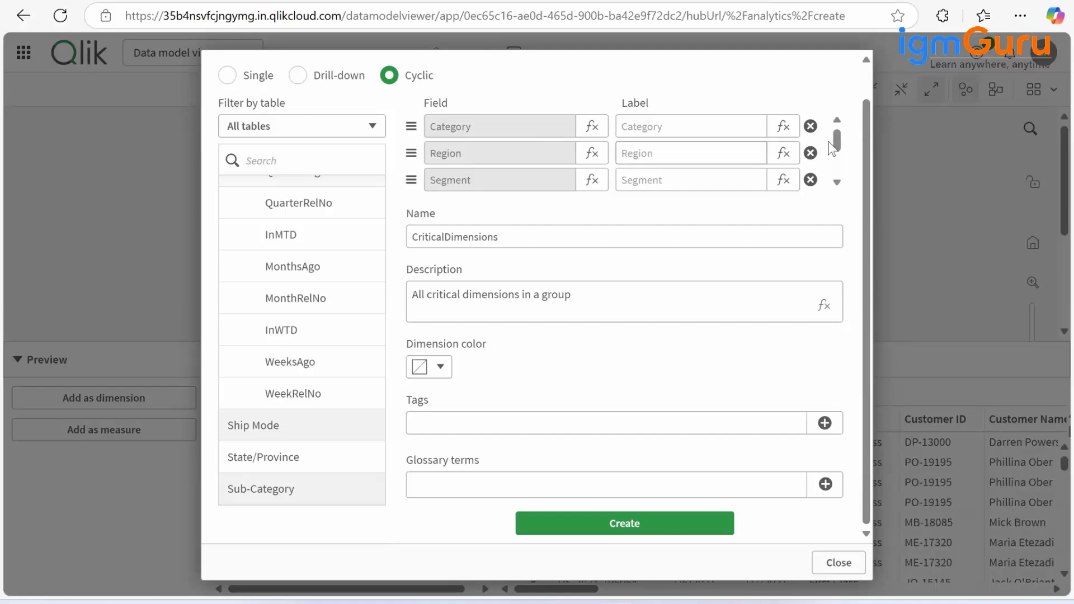
{"action": "left_click_drag", "start_coordinate": [835, 146], "coordinate": [836, 166]}
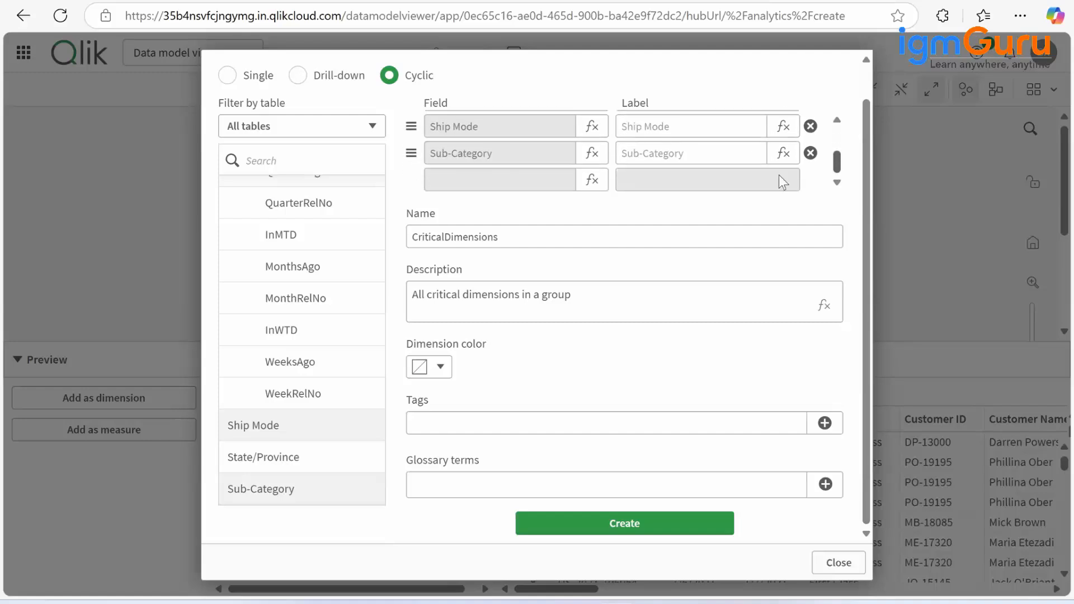
{"action": "left_click", "coordinate": [432, 237]}
{"action": "double_click", "coordinate": [431, 237]}
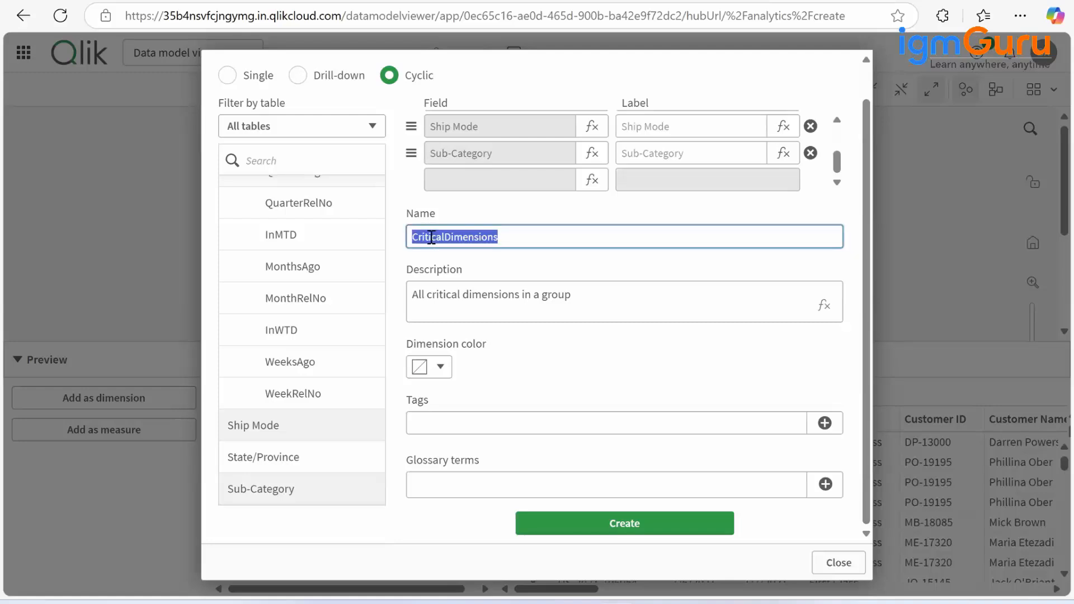
{"action": "double_click", "coordinate": [554, 300]}
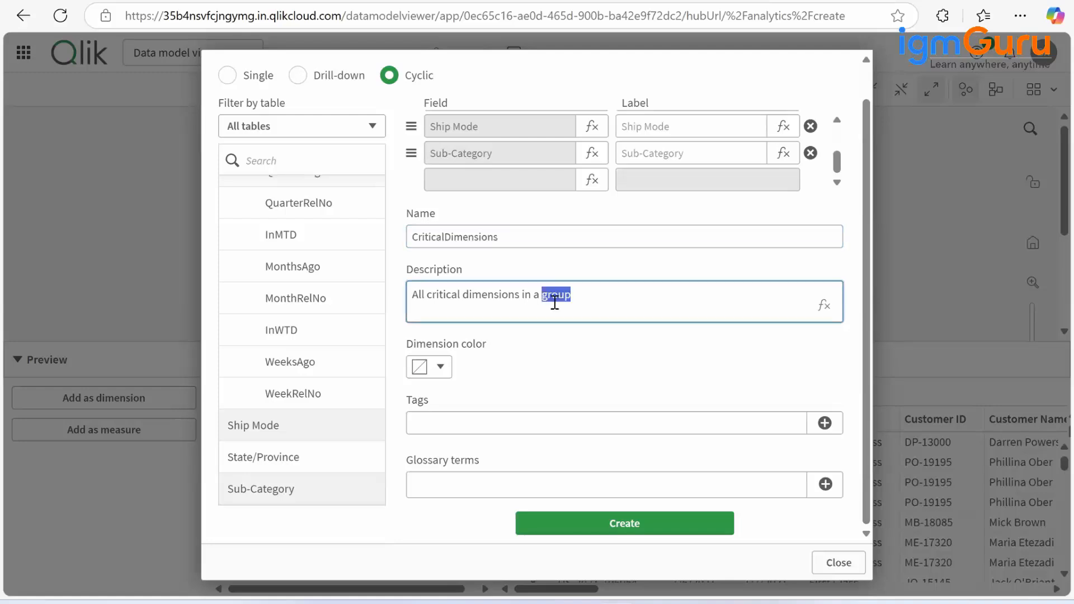
{"action": "left_click", "coordinate": [602, 530]}
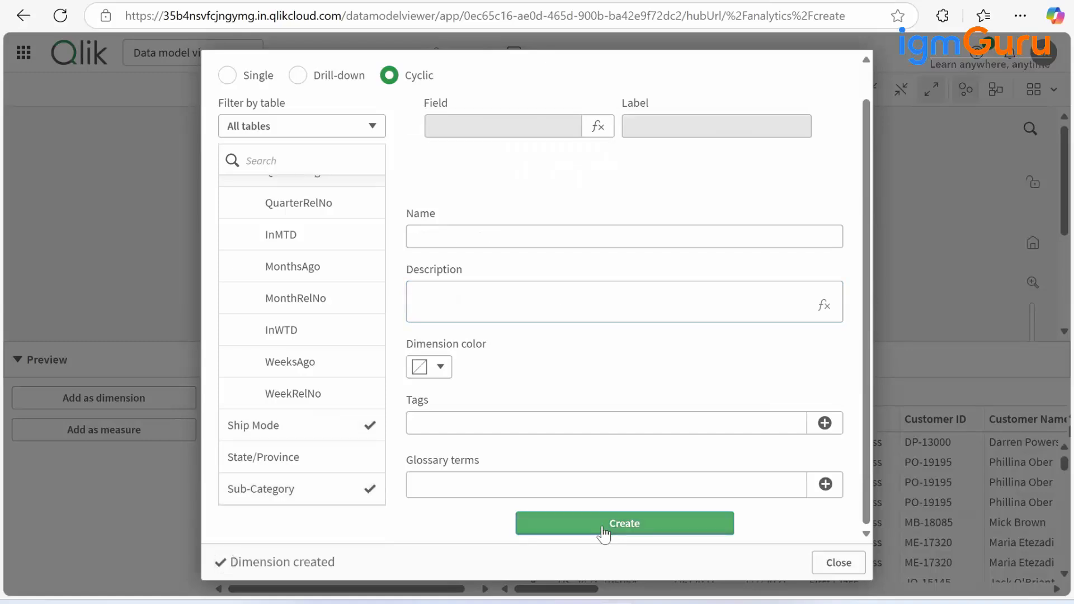
{"action": "left_click", "coordinate": [837, 563]}
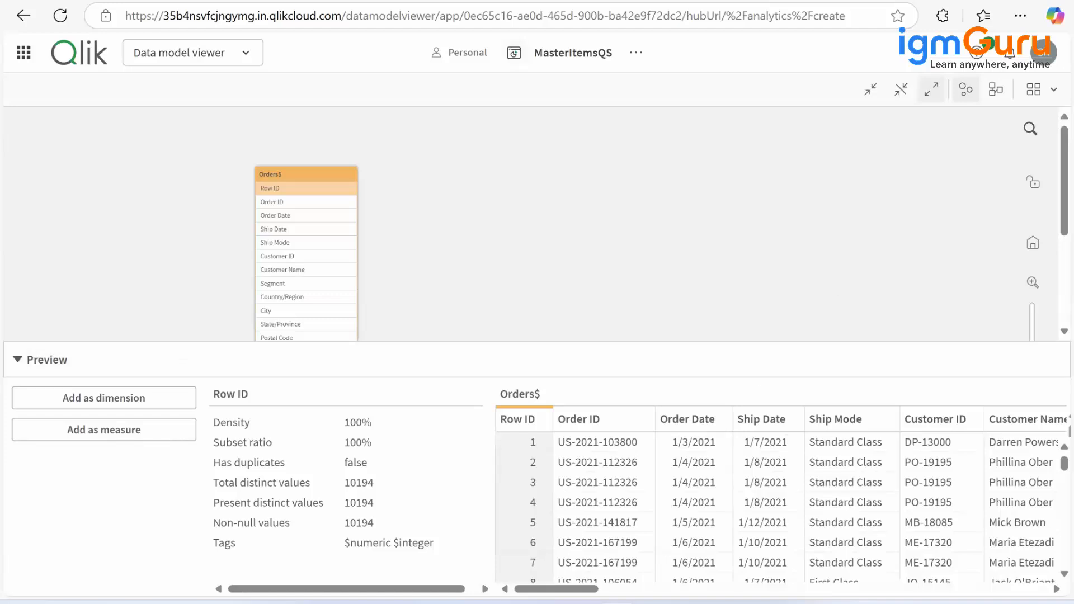
Go to the app's new sheet in edit mode and show its master items
{"action": "left_click_drag", "start_coordinate": [233, 589], "coordinate": [244, 589]}
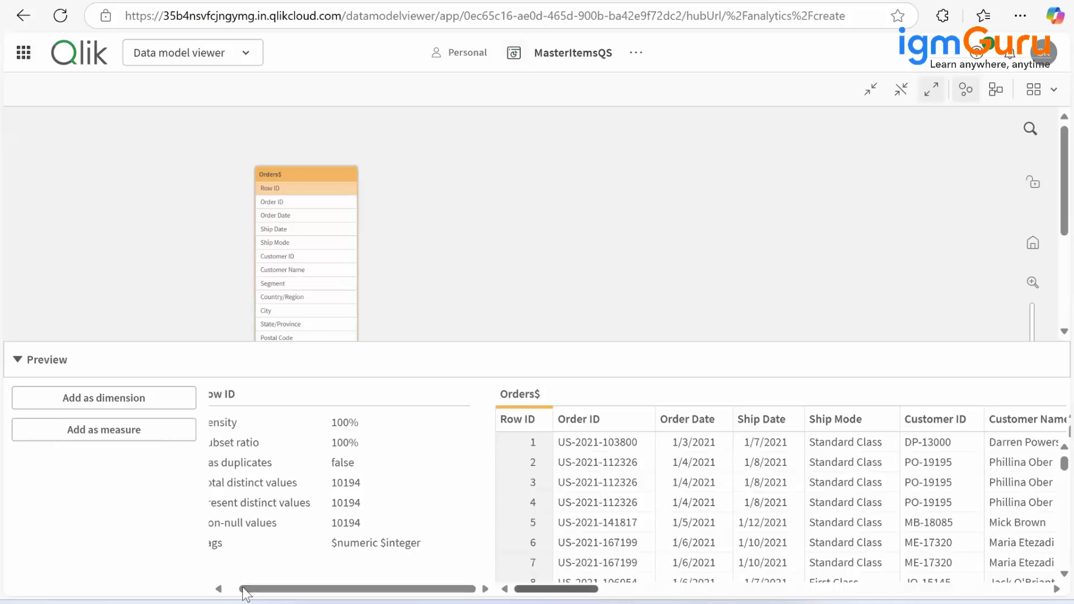
{"action": "left_click_drag", "start_coordinate": [586, 589], "coordinate": [478, 275]}
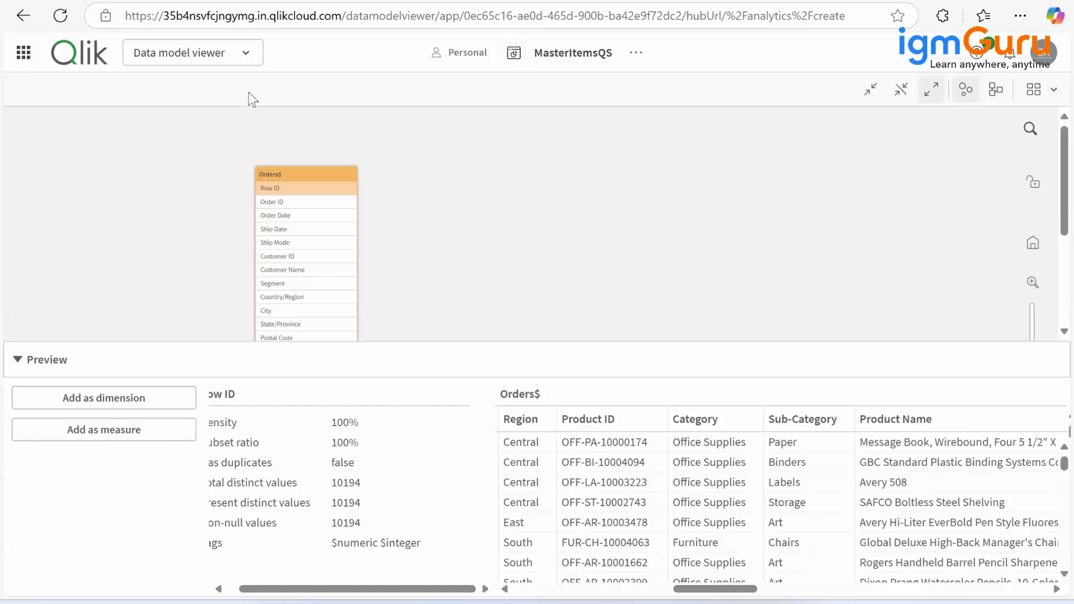
{"action": "left_click", "coordinate": [247, 58]}
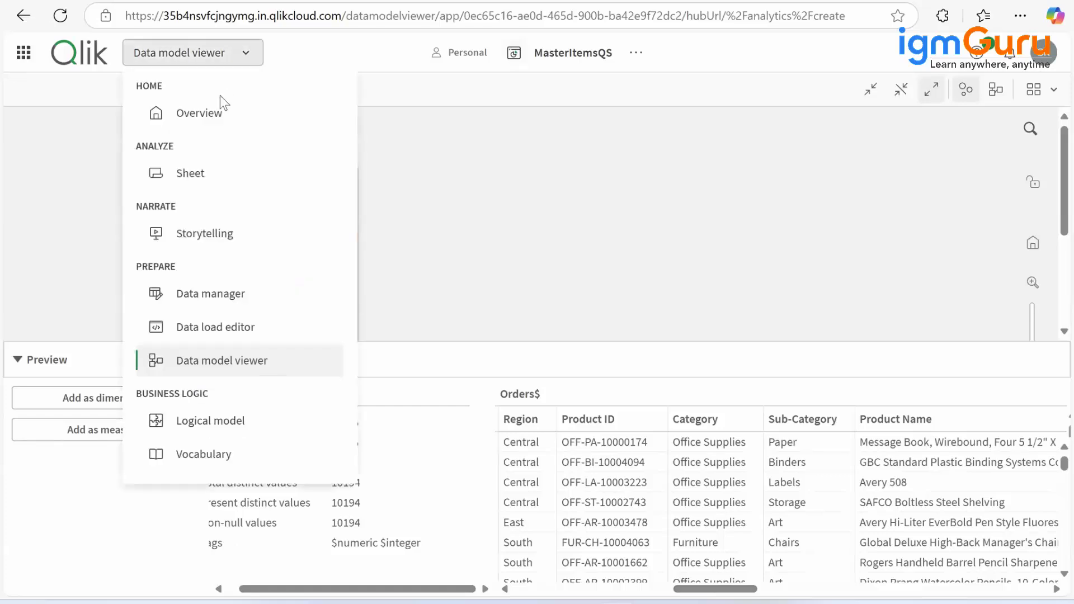
{"action": "left_click", "coordinate": [211, 171]}
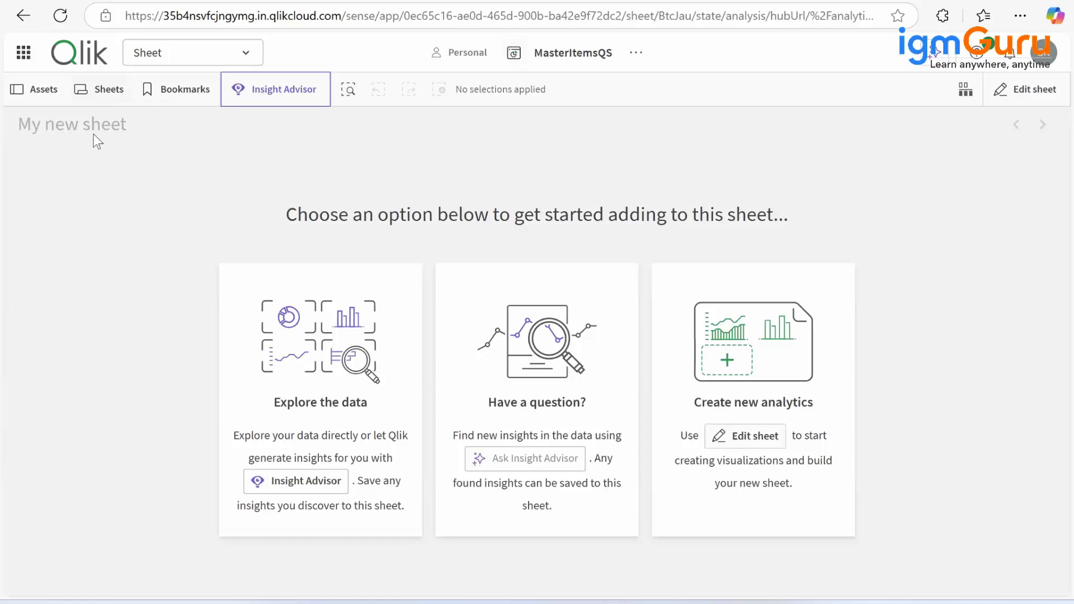
{"action": "left_click", "coordinate": [1033, 90]}
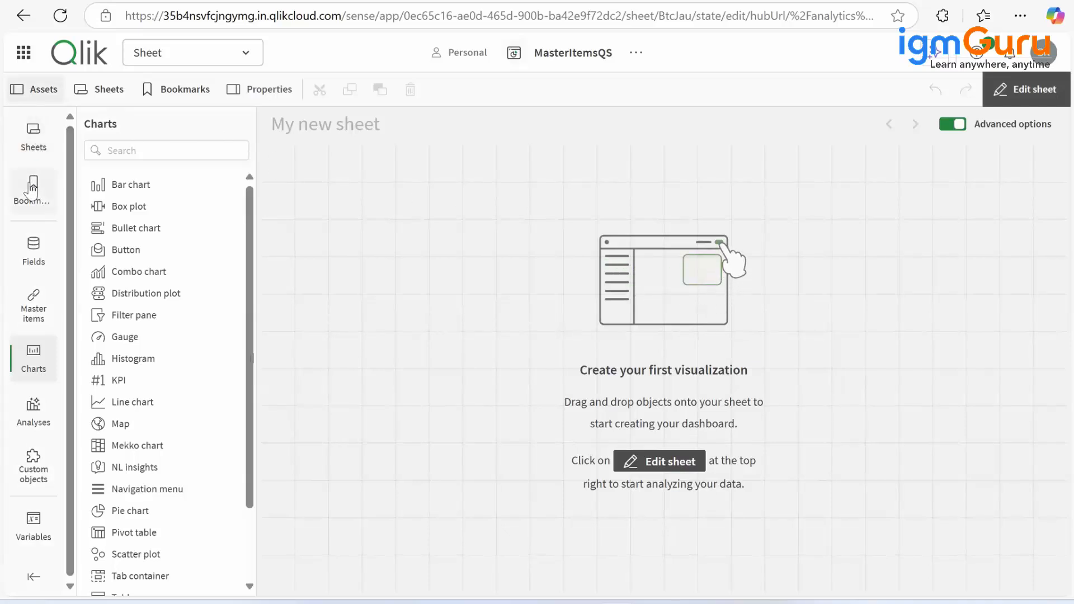
{"action": "left_click", "coordinate": [29, 305]}
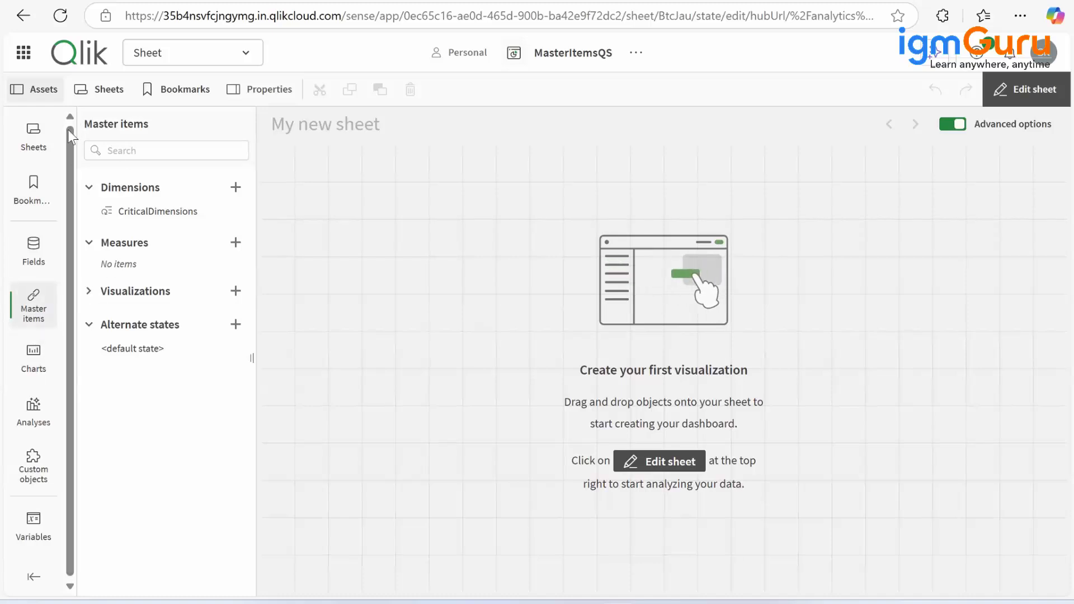
Add a bar chart to the sheet's upper-left corner and enlarge it to 18 x 9 grid cells
{"action": "left_click", "coordinate": [42, 374]}
{"action": "left_click_drag", "start_coordinate": [112, 190], "coordinate": [479, 232]}
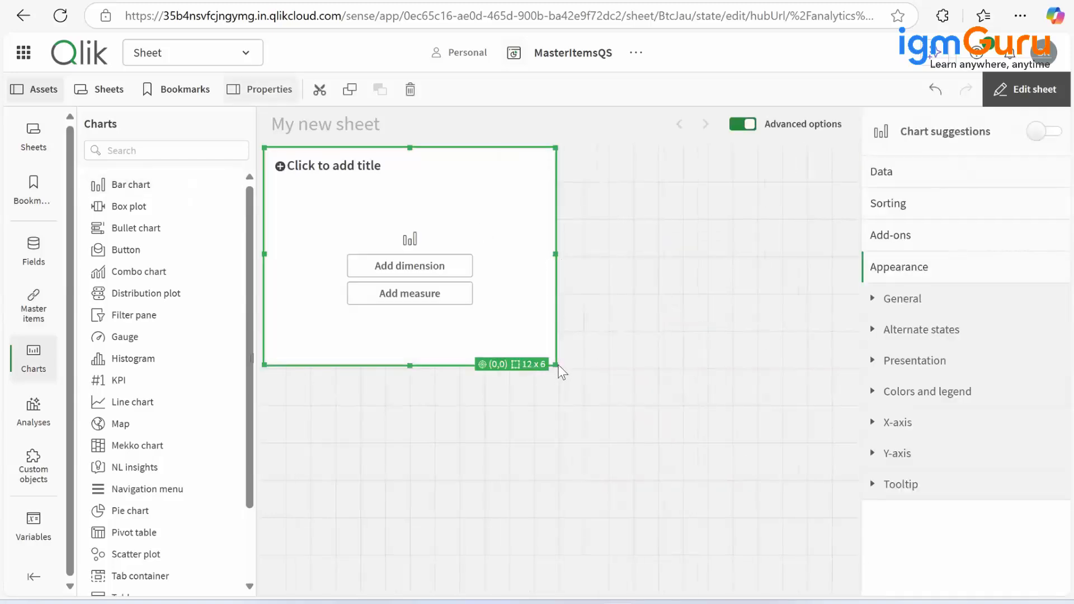
{"action": "left_click_drag", "start_coordinate": [598, 480], "coordinate": [715, 486]}
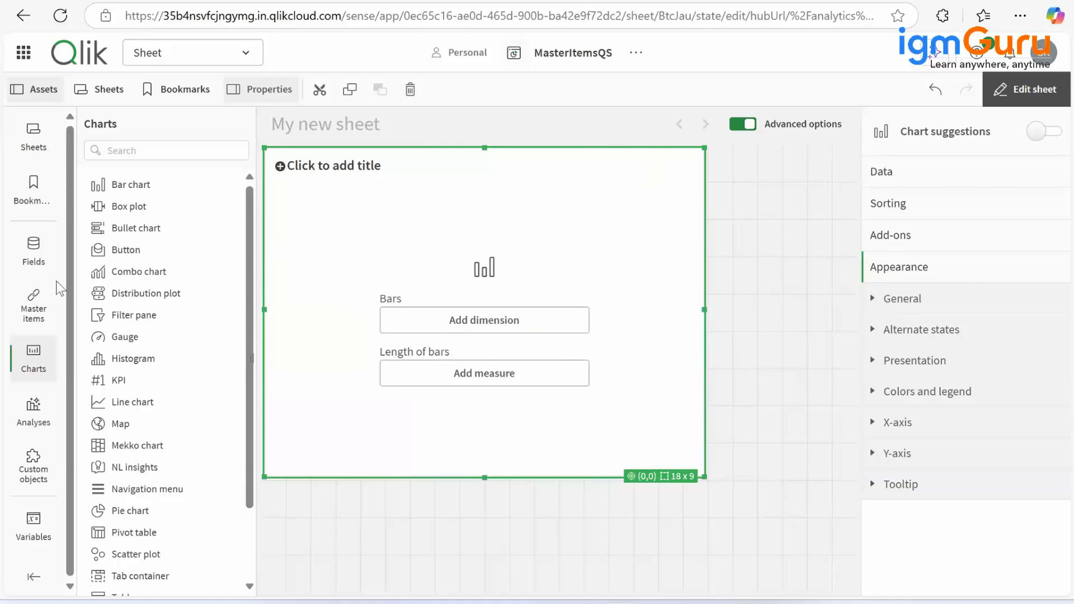
Add Sum(Sales) as the bar chart's measure and the Category field as its dimension
{"action": "left_click", "coordinate": [49, 254]}
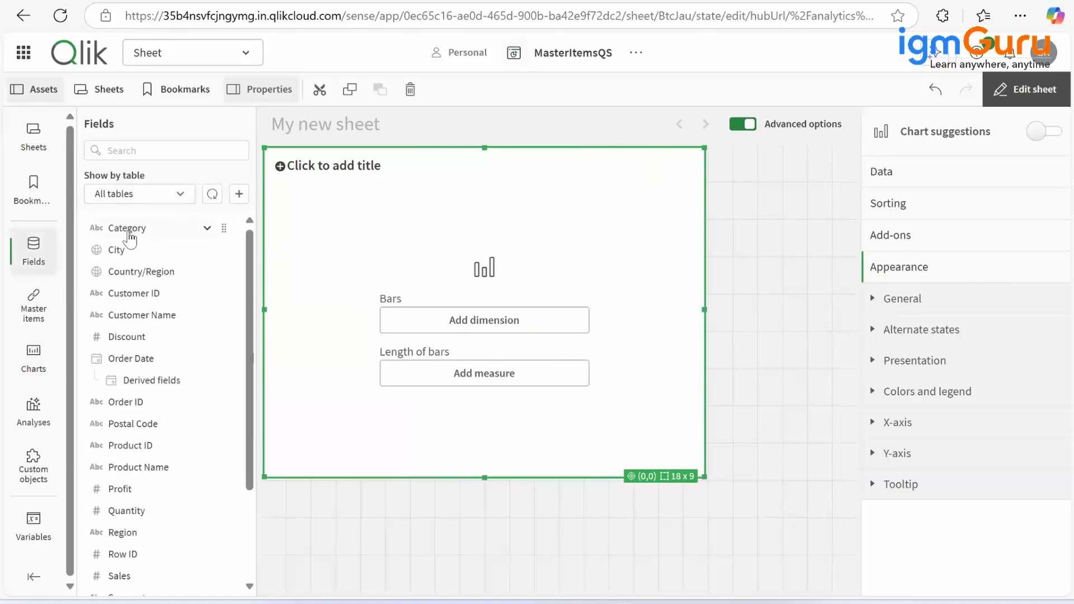
{"action": "left_click_drag", "start_coordinate": [124, 229], "coordinate": [497, 323]}
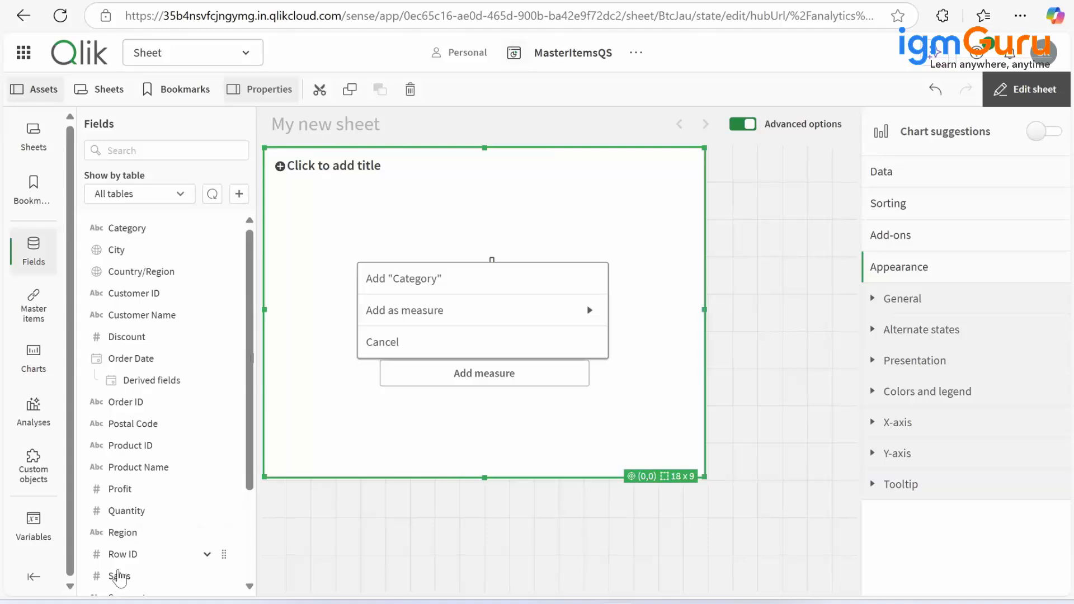
{"action": "left_click_drag", "start_coordinate": [115, 575], "coordinate": [513, 306]}
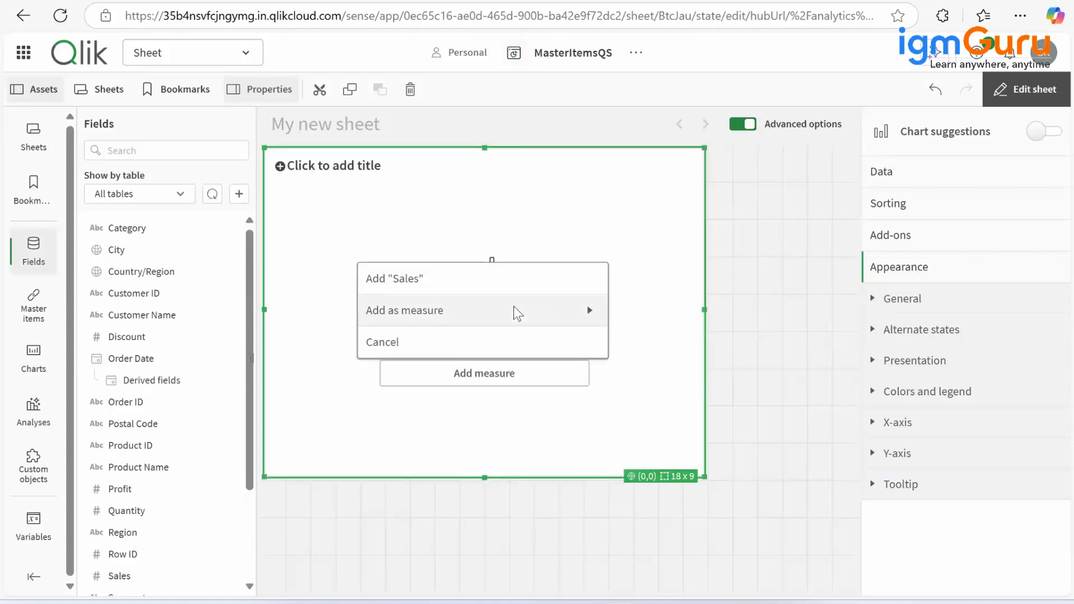
{"action": "left_click", "coordinate": [583, 318]}
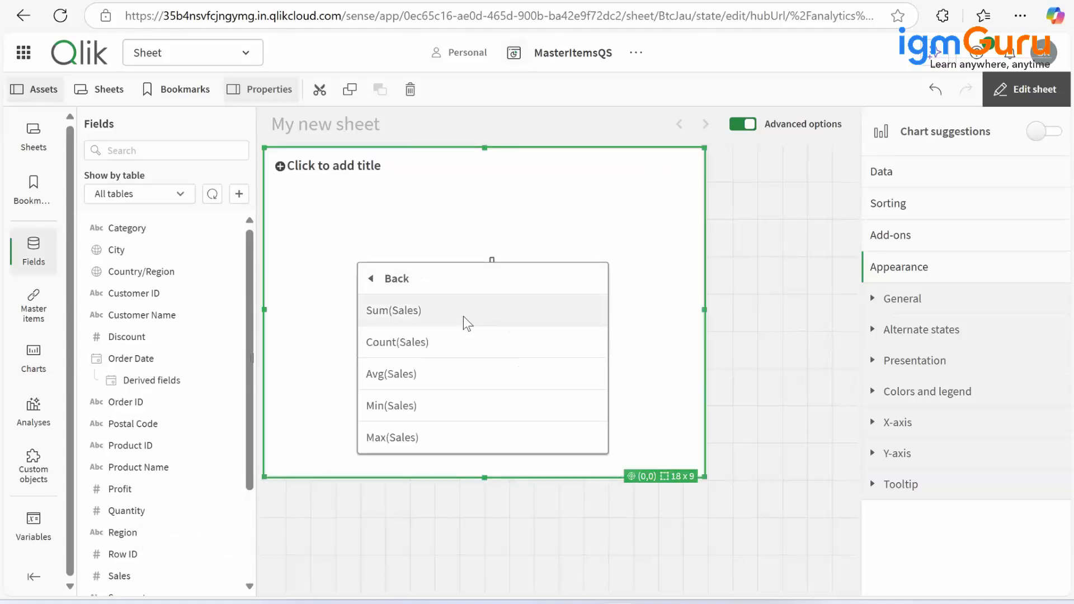
{"action": "left_click", "coordinate": [463, 316]}
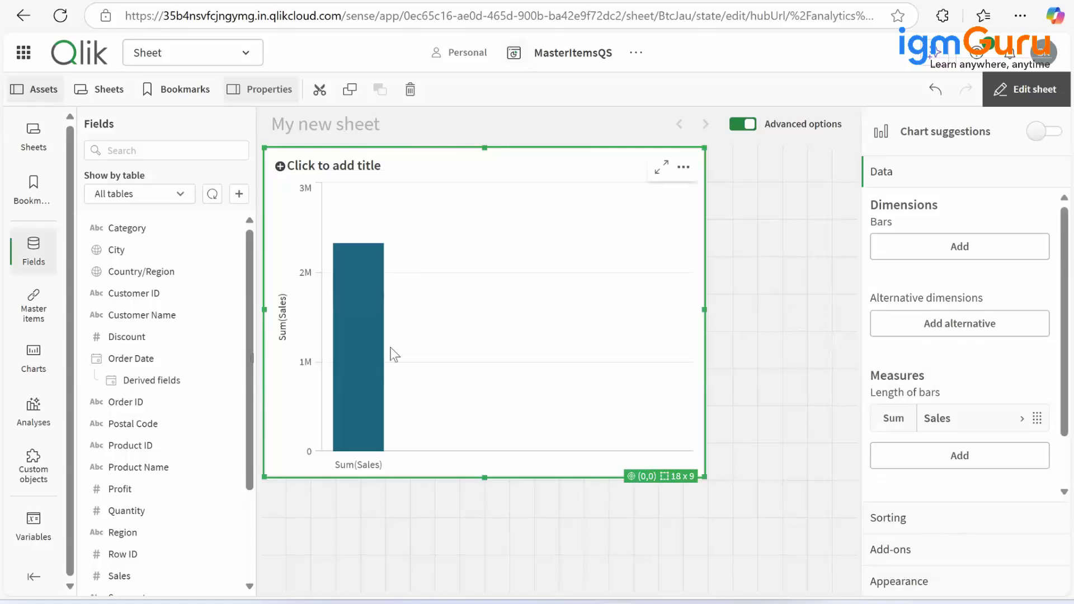
{"action": "left_click_drag", "start_coordinate": [148, 228], "coordinate": [460, 279]}
{"action": "left_click", "coordinate": [459, 280]}
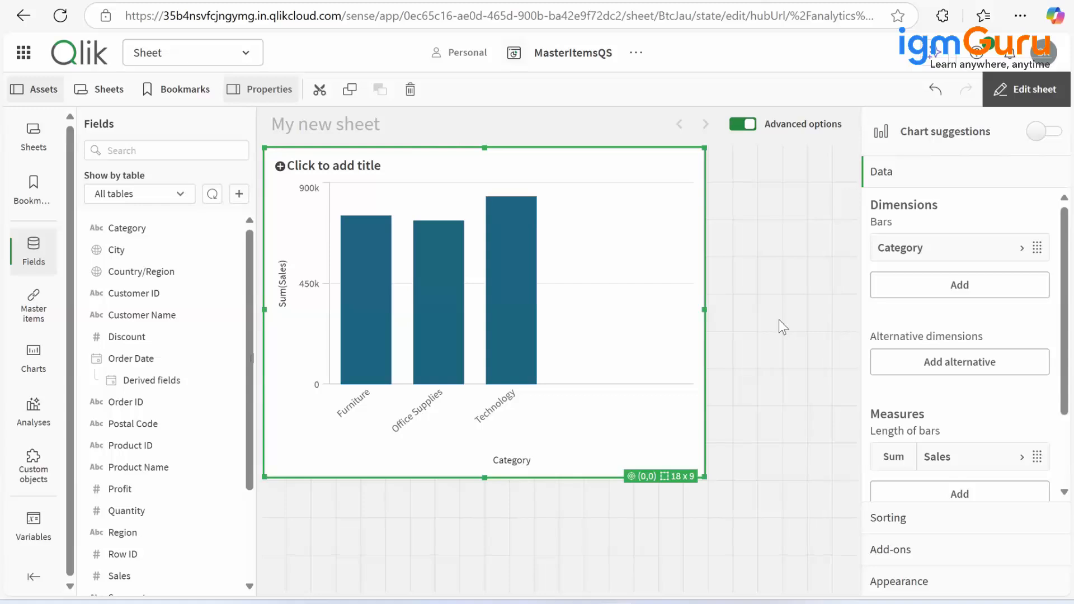
Replace the bar chart's Category dimension with the master dimension CriticalDimensions
{"action": "left_click", "coordinate": [1022, 255]}
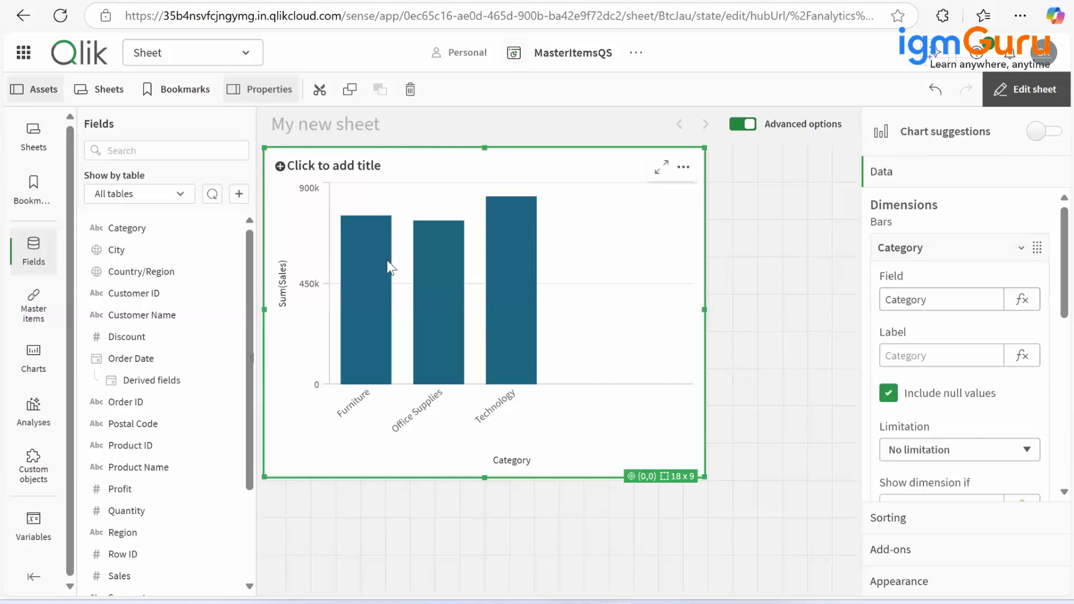
{"action": "left_click", "coordinate": [16, 293]}
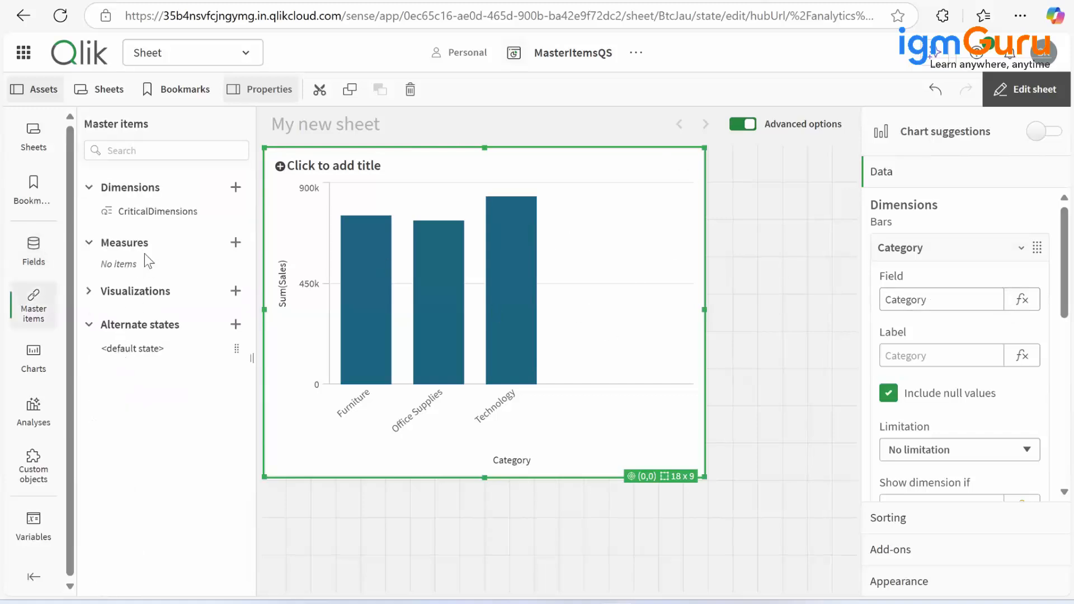
{"action": "left_click_drag", "start_coordinate": [119, 212], "coordinate": [481, 310]}
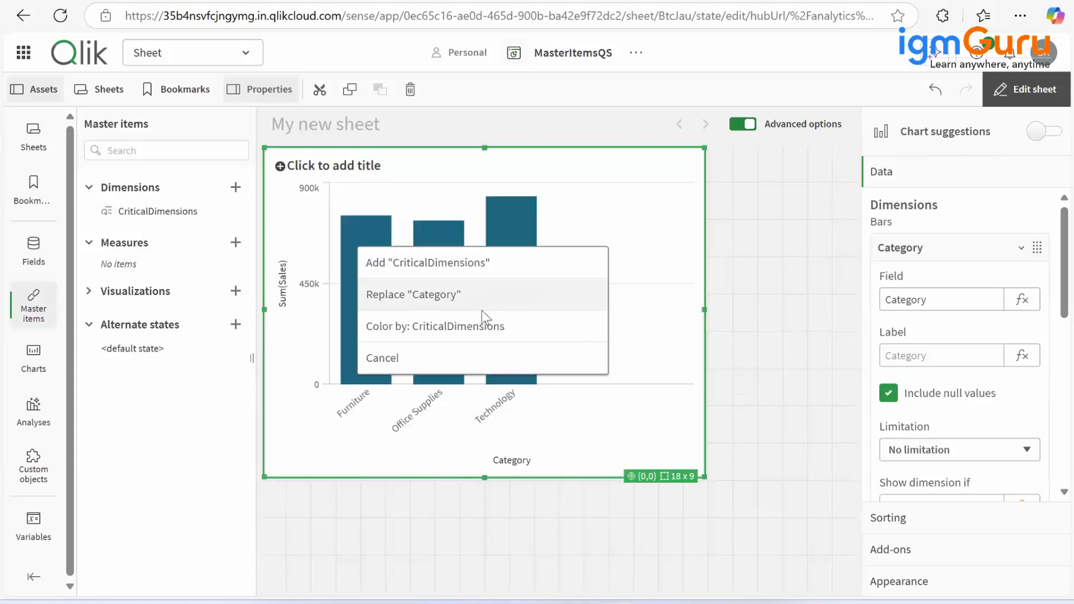
{"action": "left_click", "coordinate": [427, 296]}
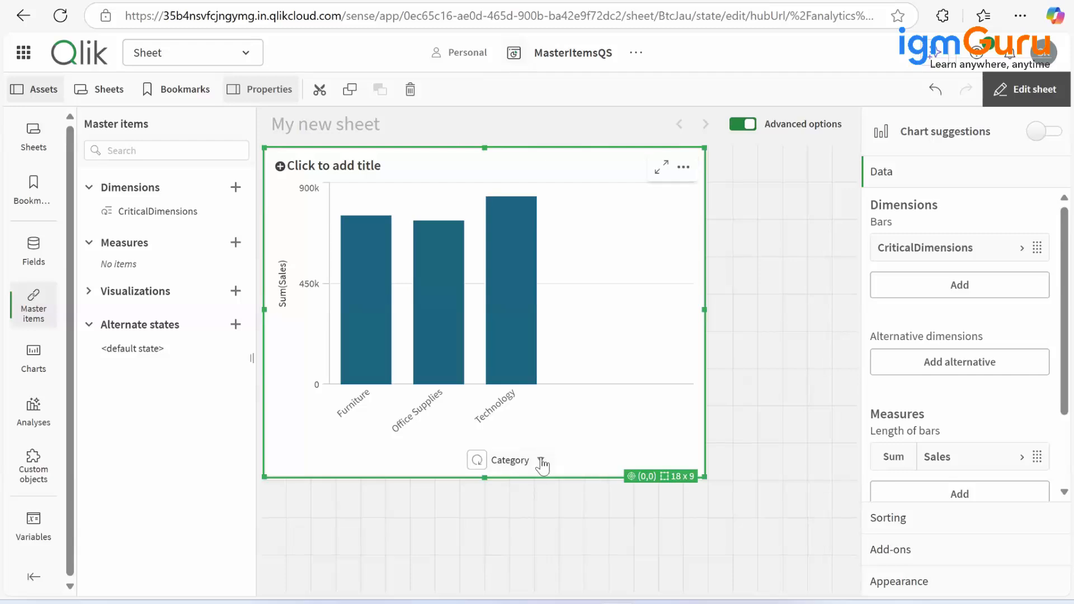
Expand the bar chart to full screen and take the sheet out of edit mode
{"action": "left_click", "coordinate": [653, 174]}
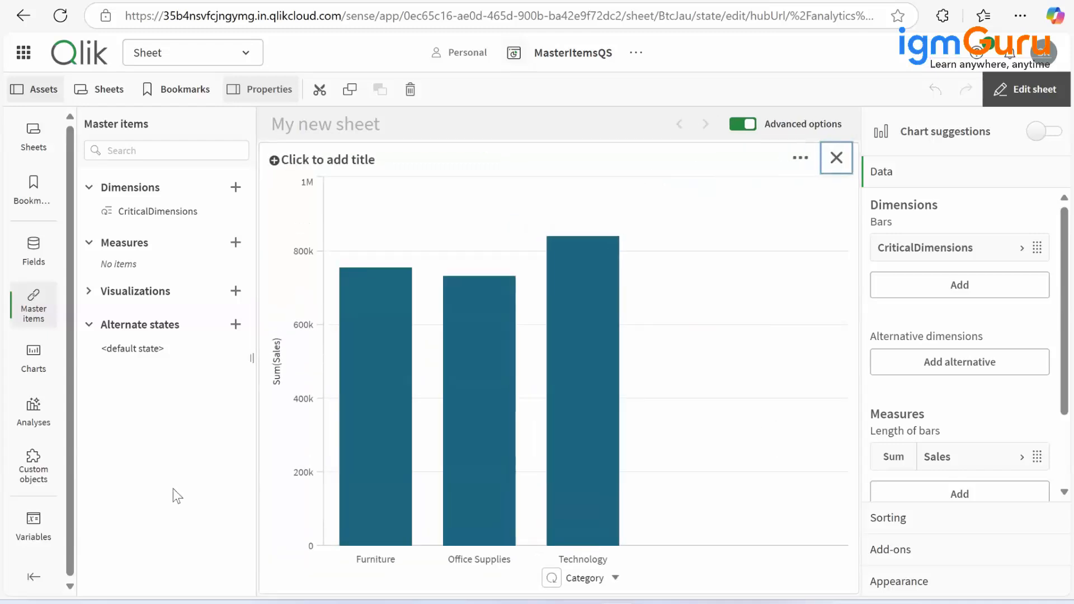
{"action": "left_click", "coordinate": [616, 580]}
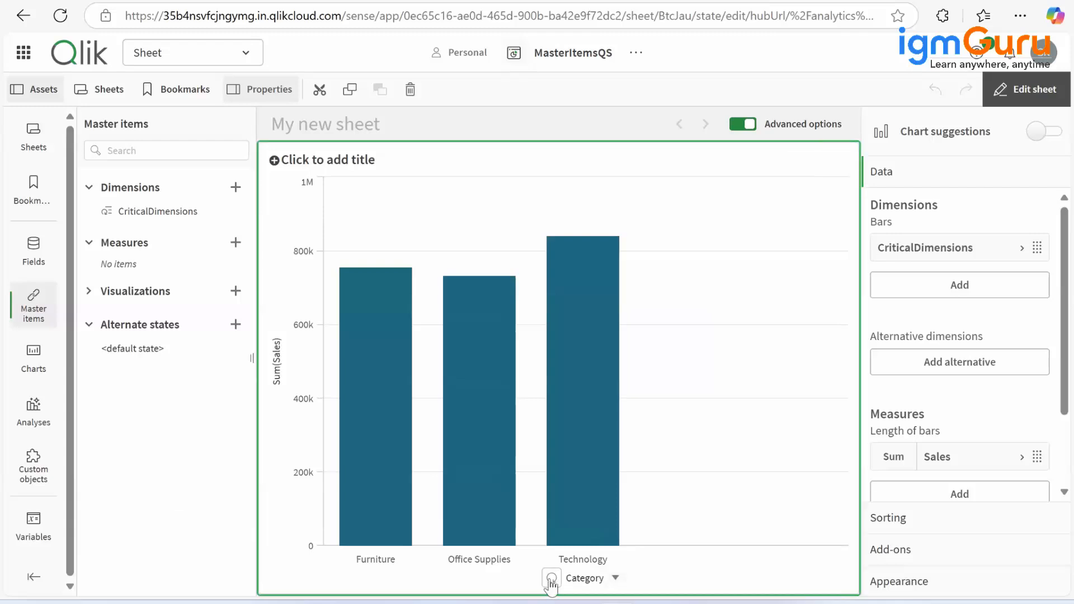
{"action": "left_click", "coordinate": [1017, 103]}
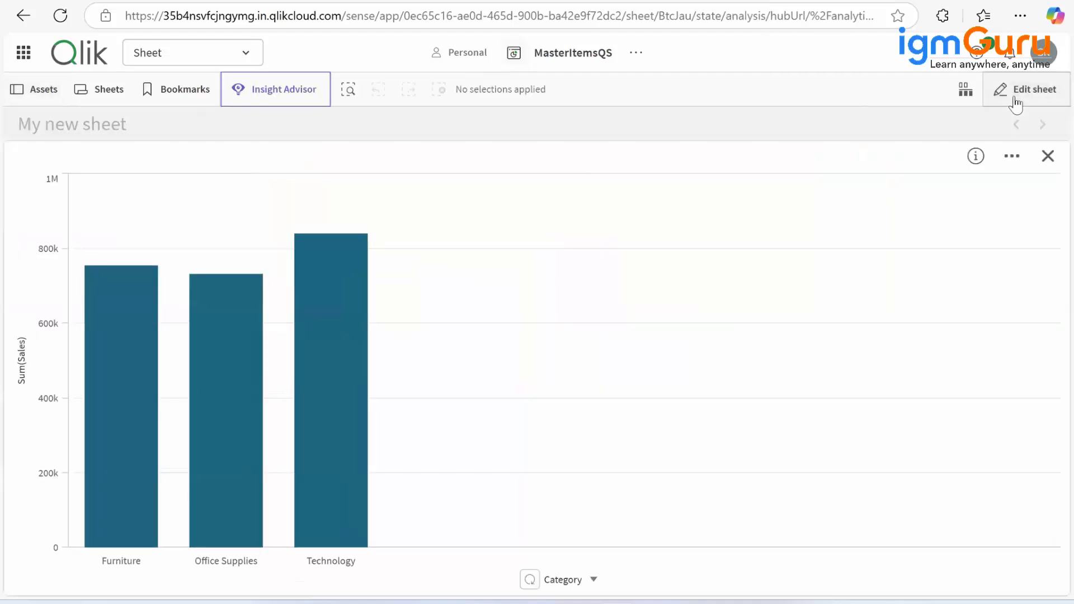
Check the chart's list of CriticalDimensions and cycle the bars through Region, Segment, Ship Mode and Sub-Category
{"action": "left_click", "coordinate": [594, 580]}
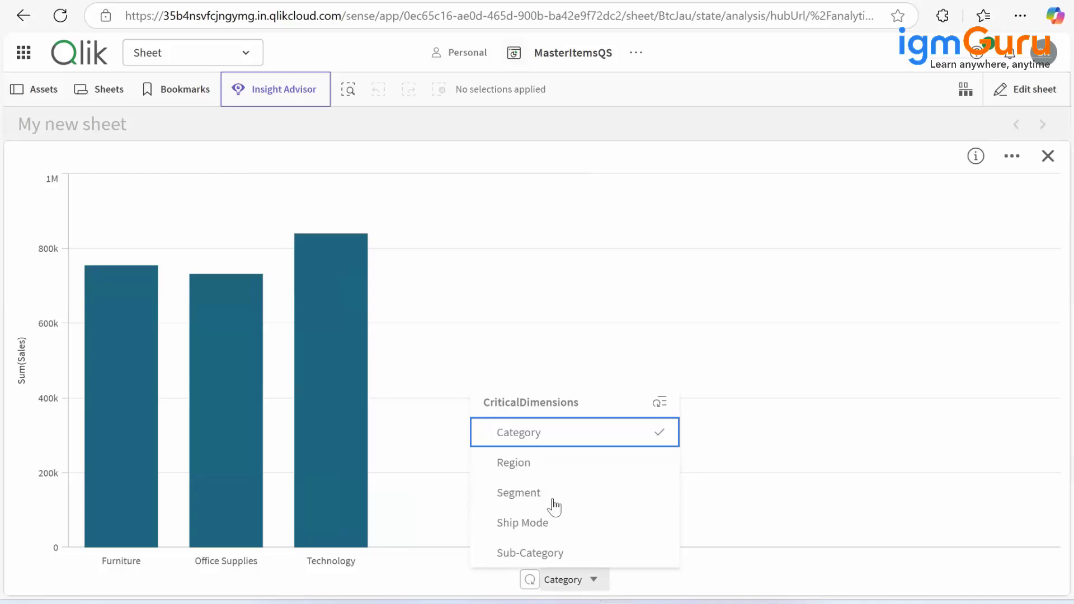
{"action": "left_click", "coordinate": [639, 221]}
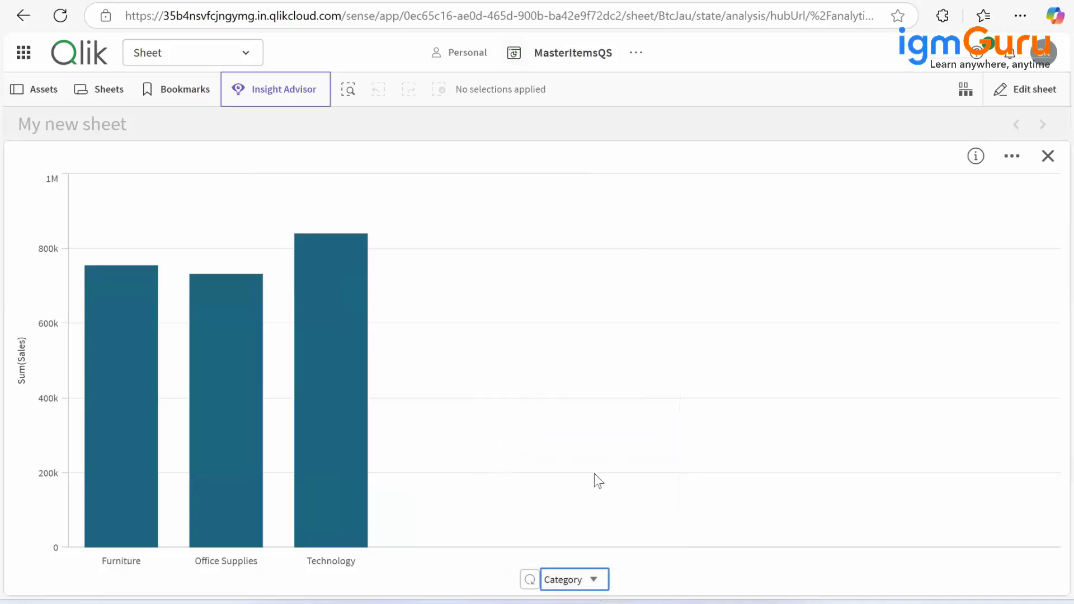
{"action": "left_click", "coordinate": [529, 581]}
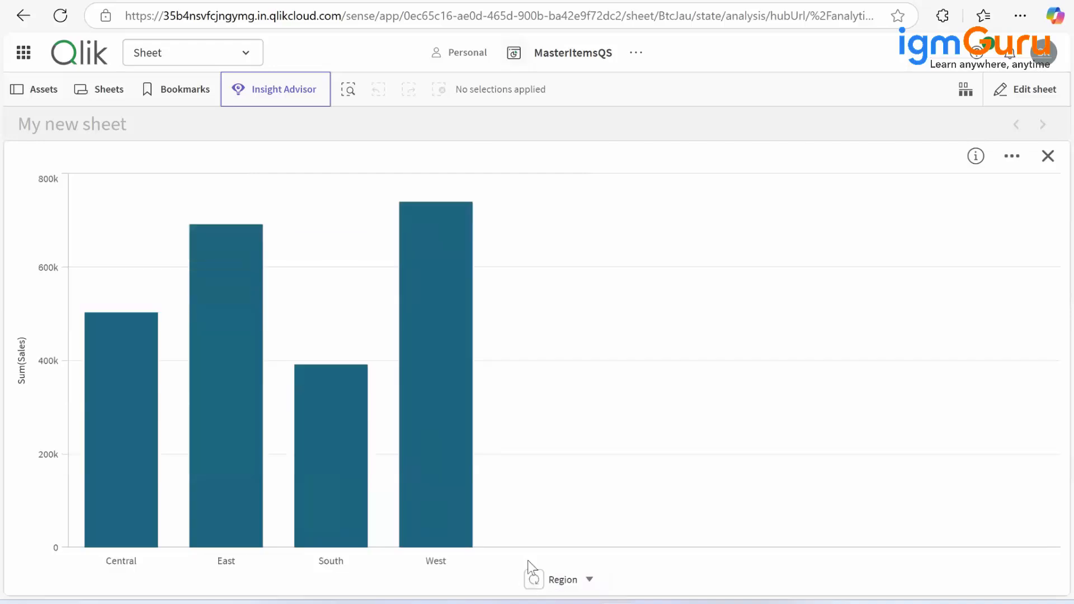
{"action": "left_click", "coordinate": [533, 581]}
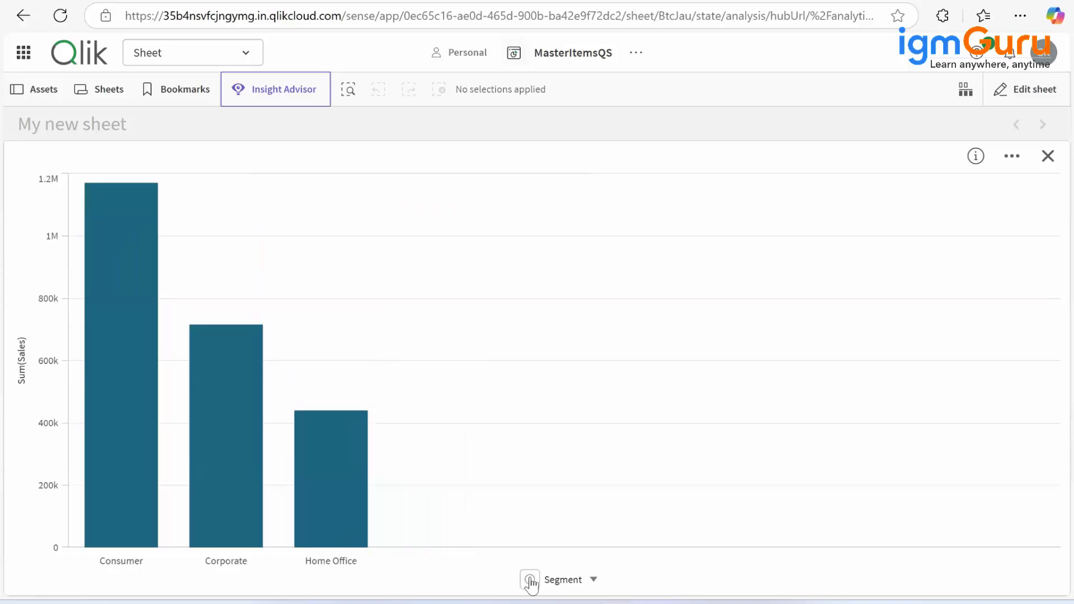
{"action": "left_click", "coordinate": [529, 581]}
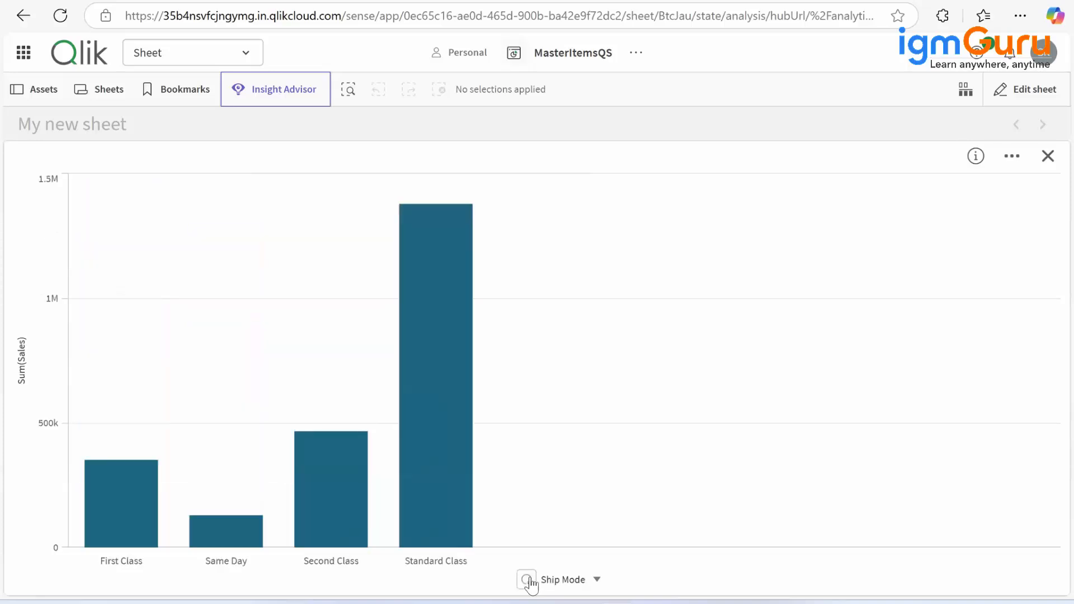
{"action": "left_click", "coordinate": [528, 581]}
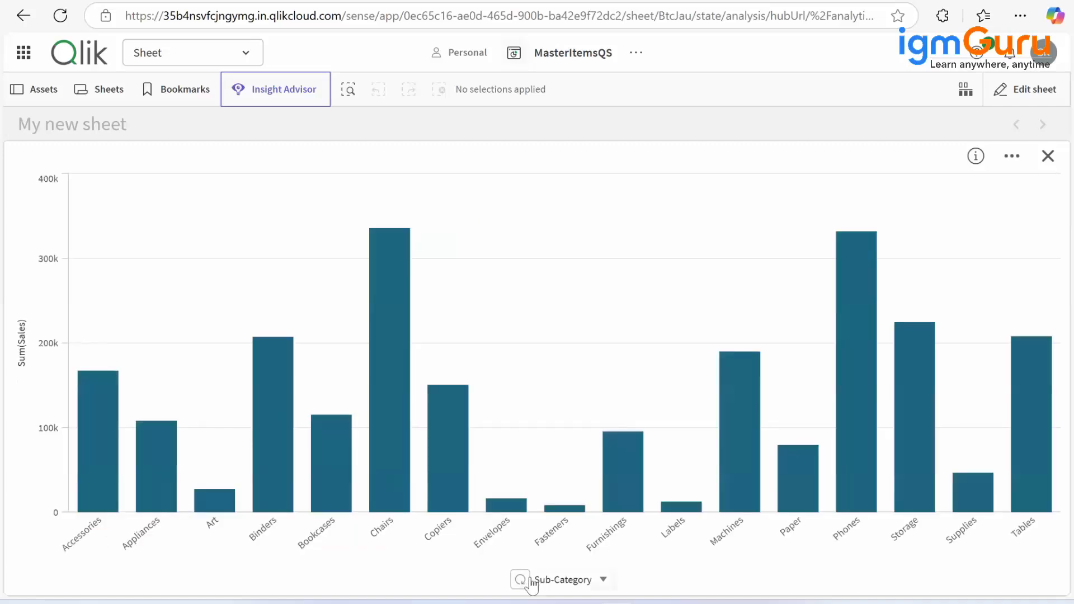
Return the sheet to edit mode and turn on value labels in the bar chart's presentation settings
{"action": "left_click", "coordinate": [1036, 93]}
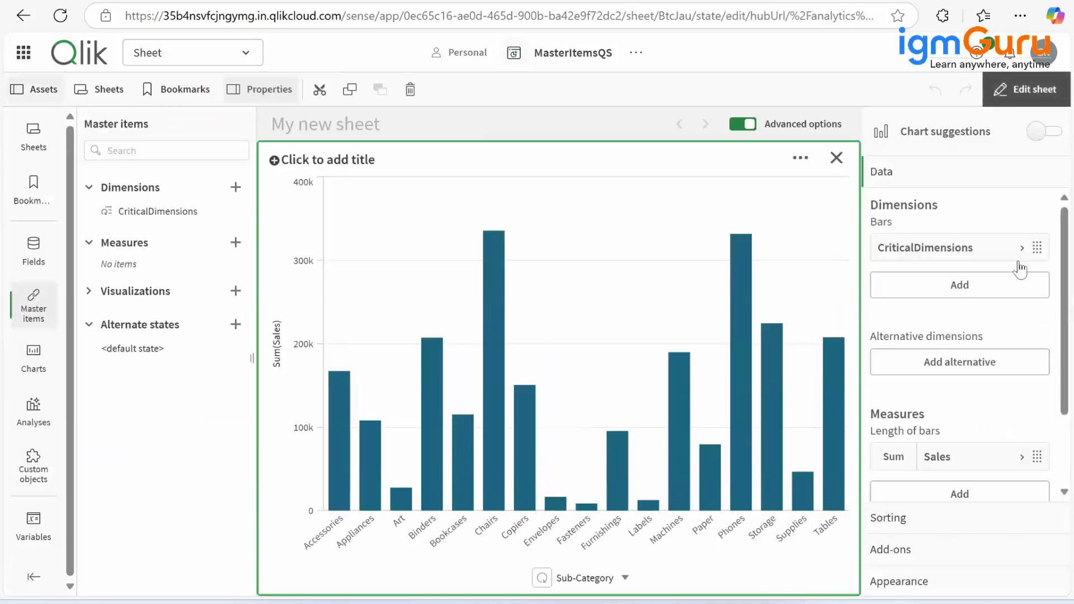
{"action": "scroll", "coordinate": [1047, 321], "scroll_direction": "down", "scroll_amount": 2}
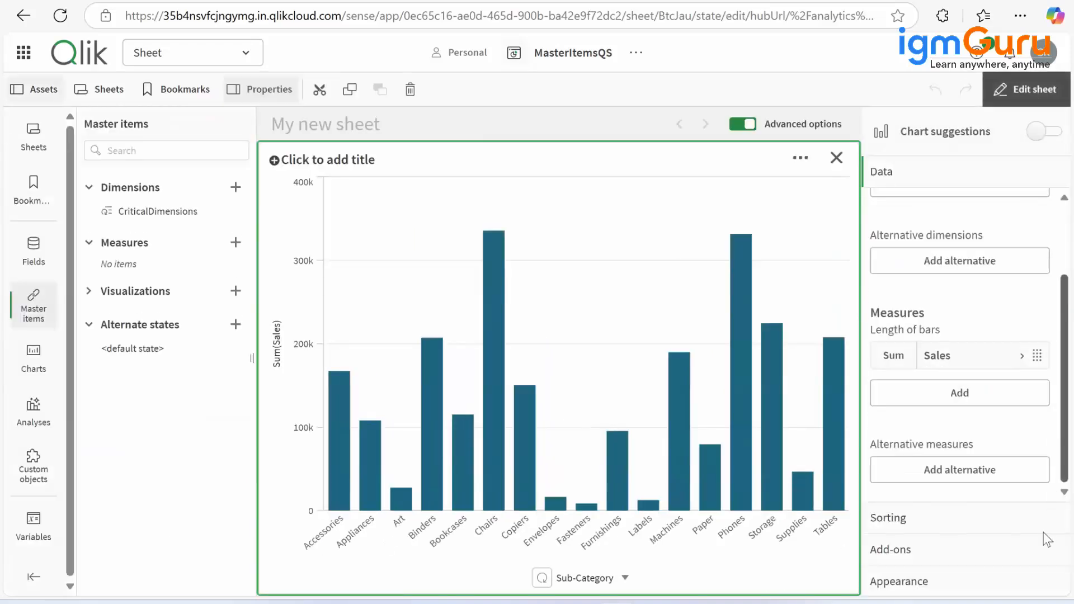
{"action": "left_click", "coordinate": [906, 592]}
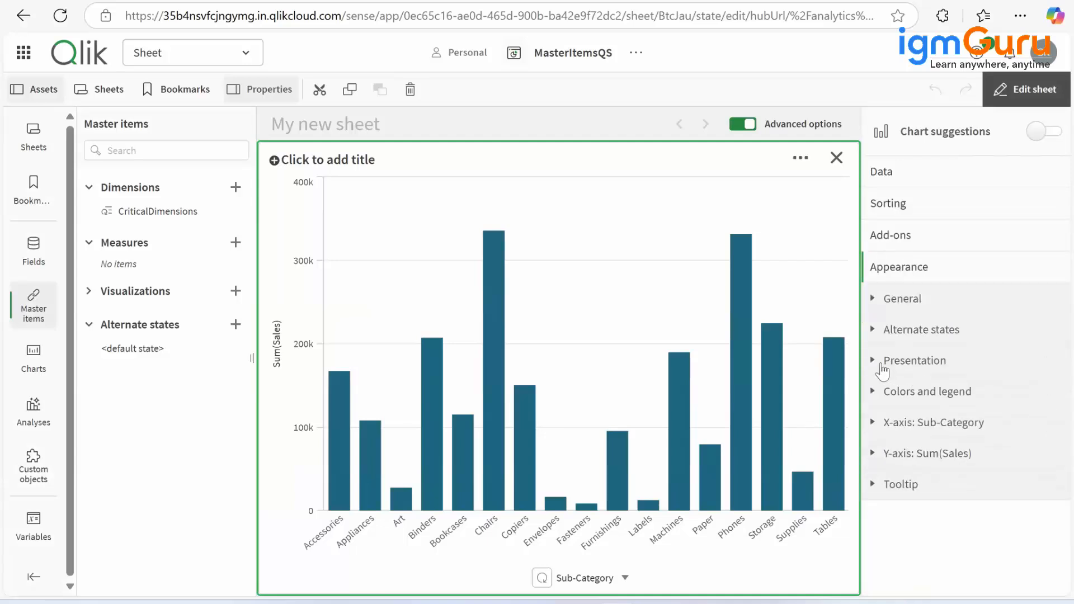
{"action": "left_click", "coordinate": [879, 370]}
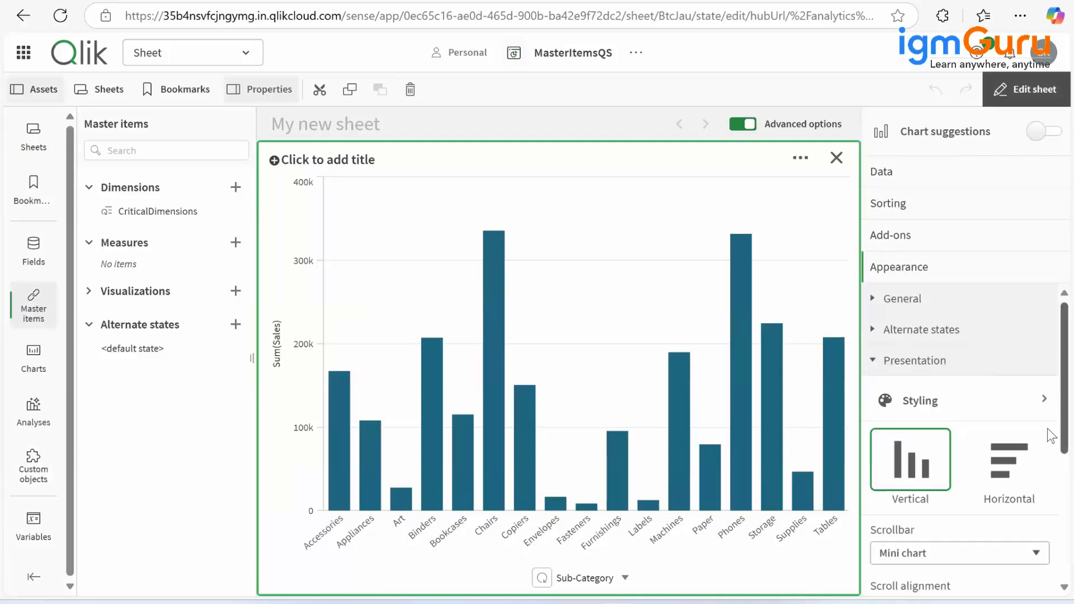
{"action": "scroll", "coordinate": [1051, 436], "scroll_direction": "down", "scroll_amount": 4}
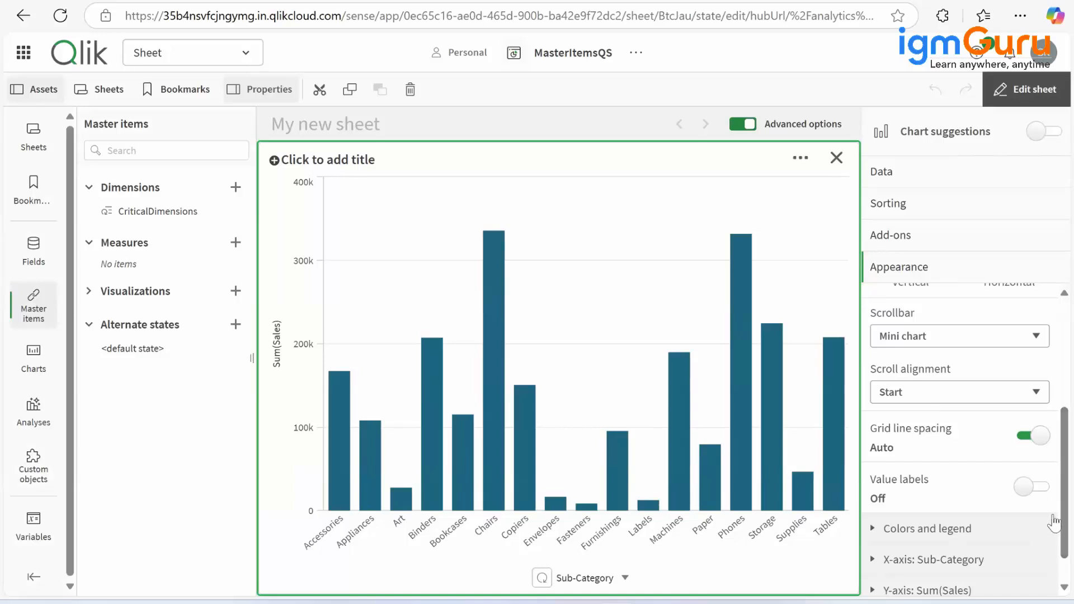
{"action": "left_click", "coordinate": [1043, 488]}
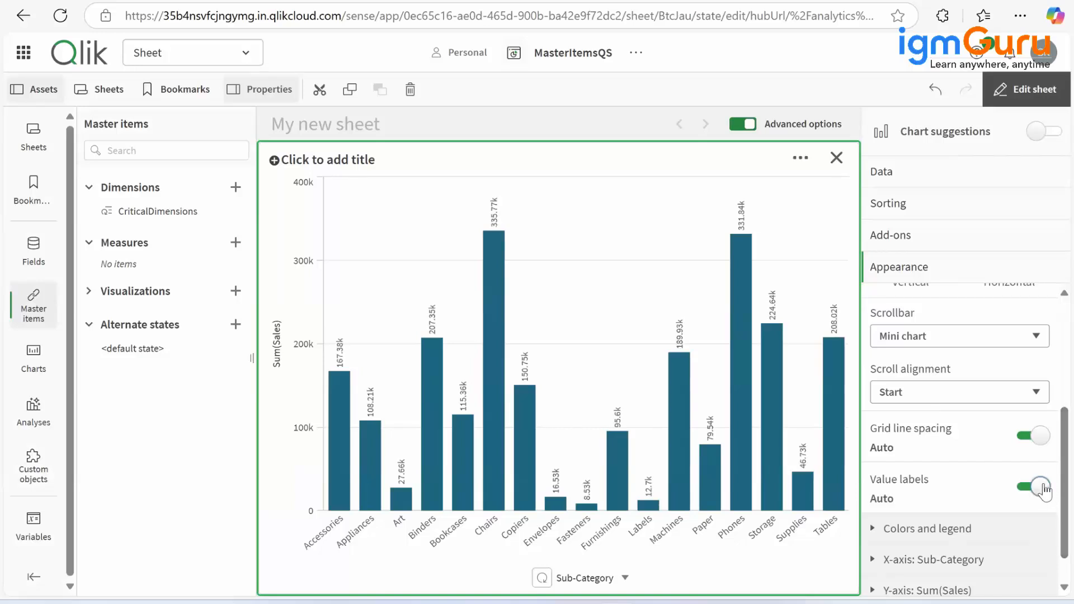
{"action": "left_click", "coordinate": [799, 159]}
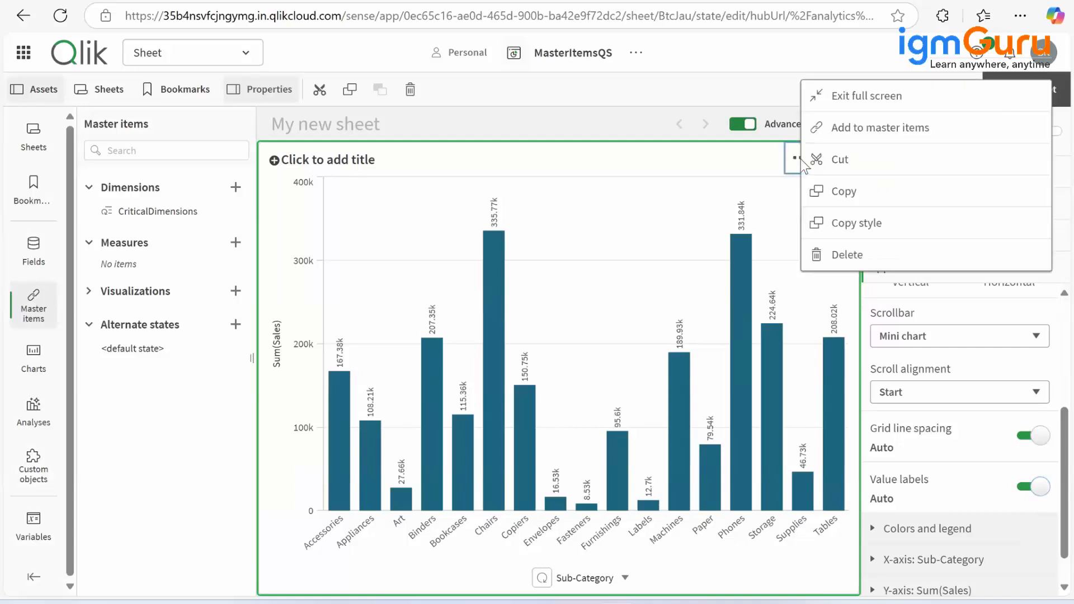
{"action": "left_click", "coordinate": [631, 244]}
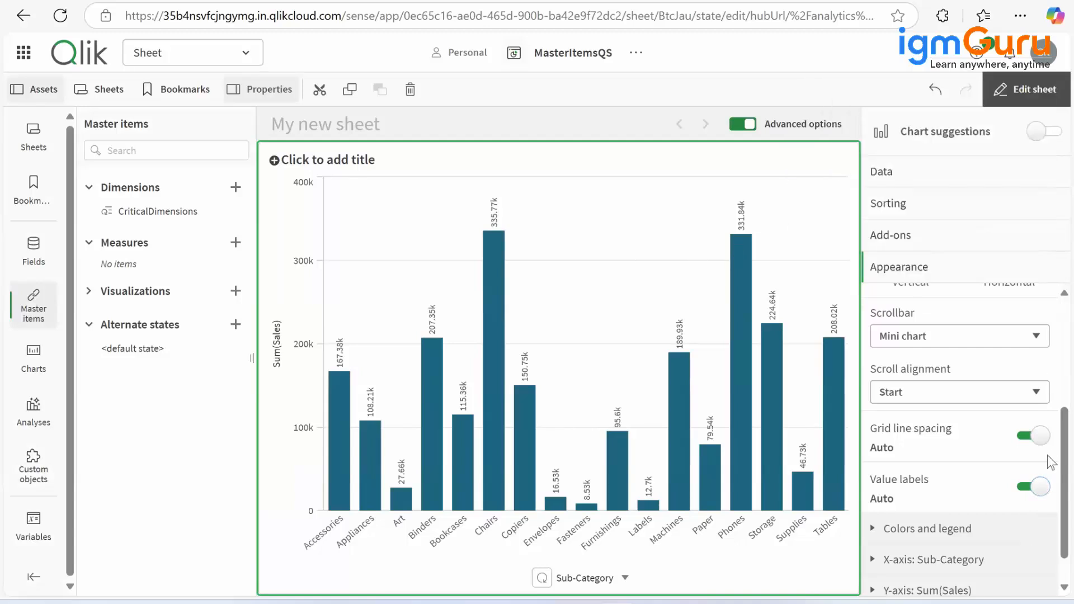
Move Sum(Sales) above CriticalDimensions in the bar chart's sorting order
{"action": "left_click", "coordinate": [910, 210]}
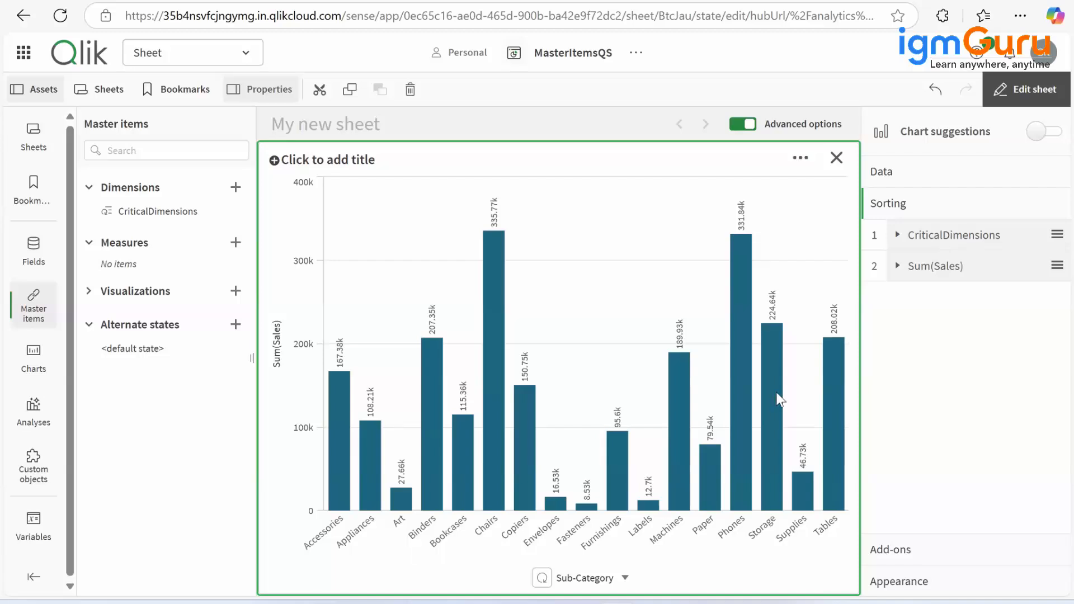
{"action": "left_click_drag", "start_coordinate": [948, 274], "coordinate": [950, 235]}
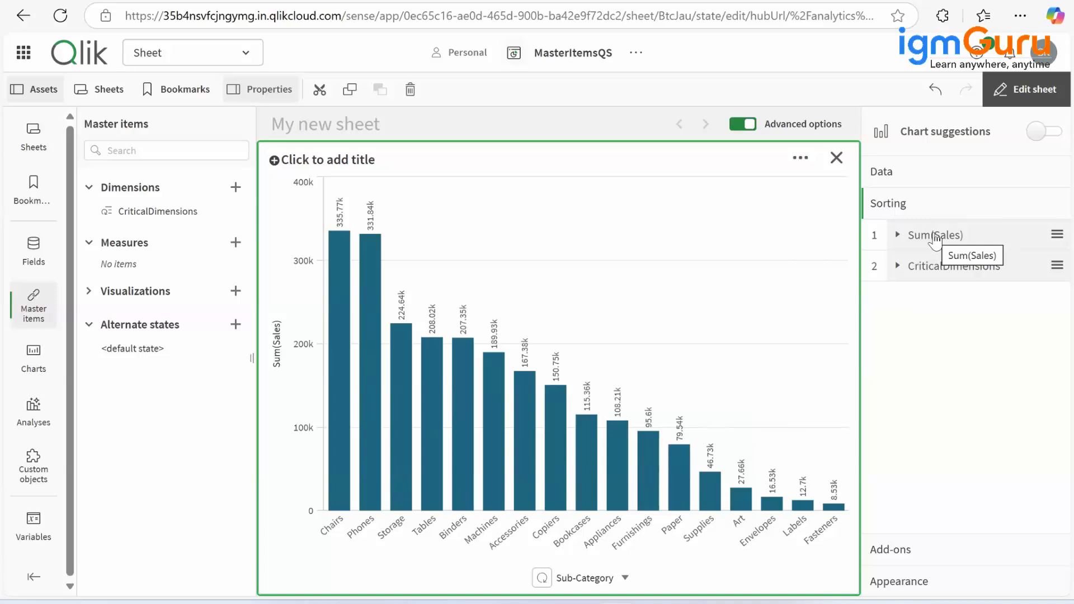
Try custom sorting for Sum(Sales), numerically in descending order, and restore its automatic sorting
{"action": "left_click", "coordinate": [938, 245]}
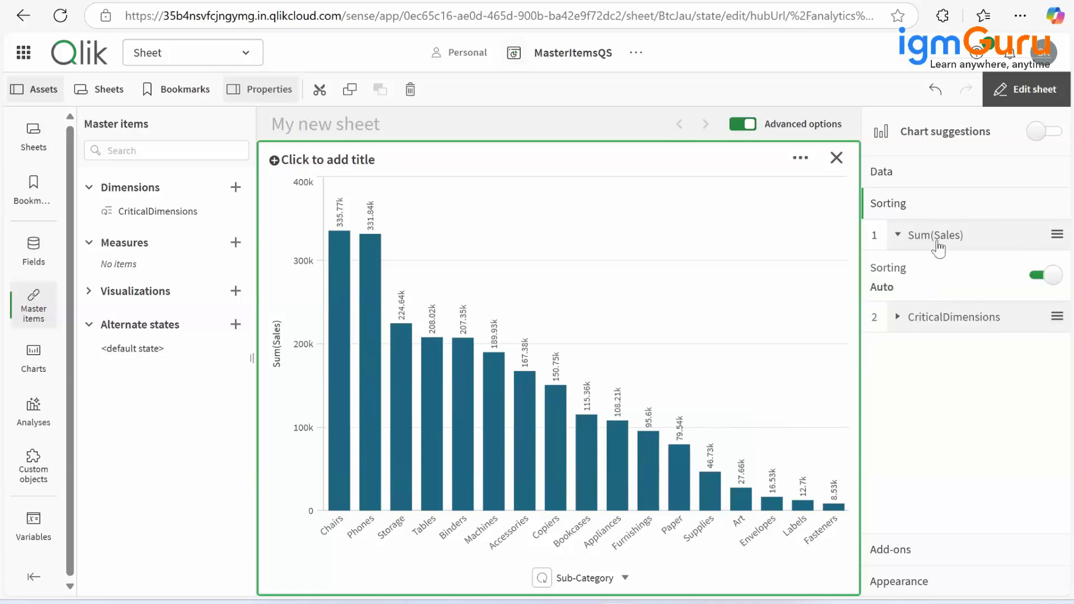
{"action": "left_click", "coordinate": [1036, 276]}
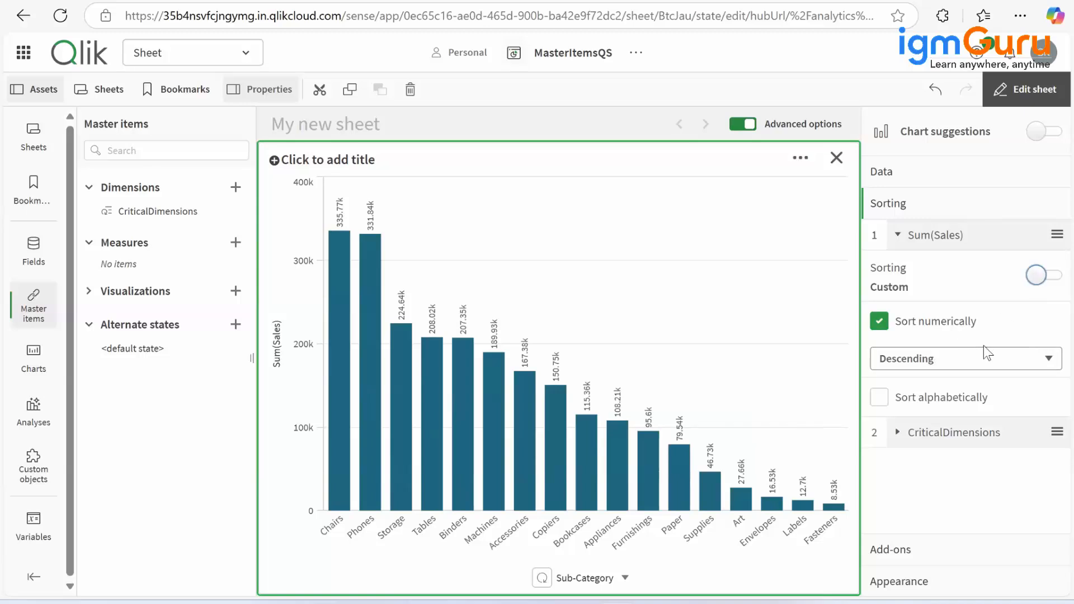
{"action": "left_click", "coordinate": [1051, 278]}
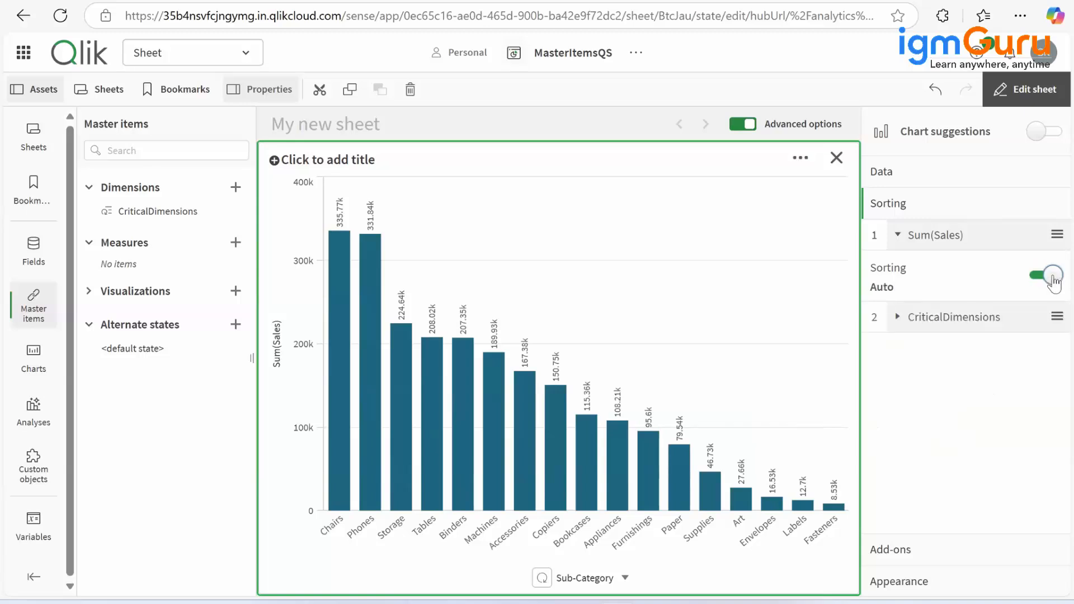
{"action": "left_click", "coordinate": [1052, 276]}
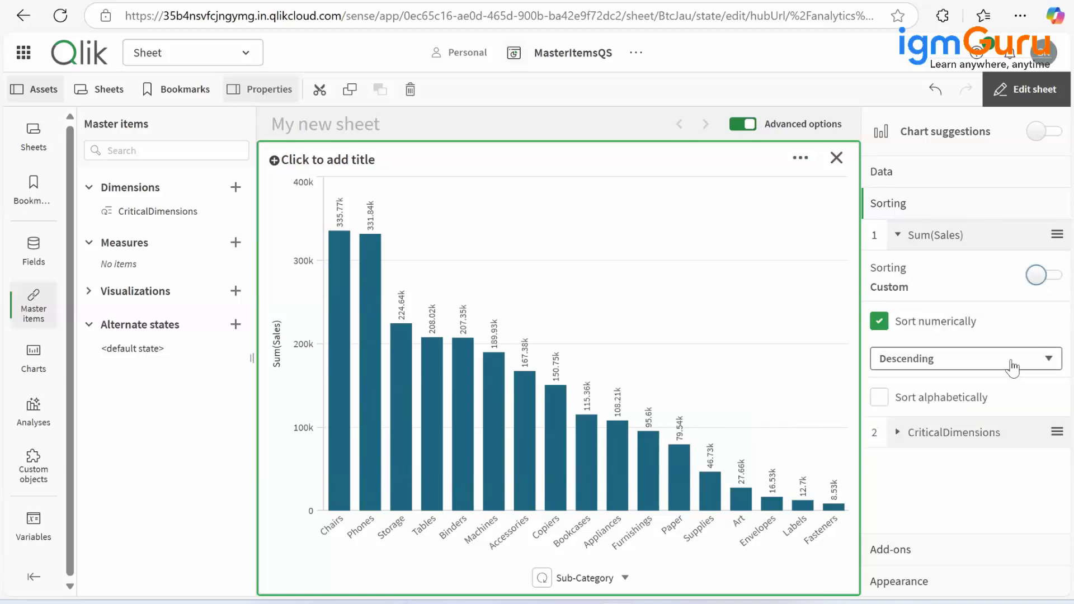
{"action": "left_click", "coordinate": [1012, 366]}
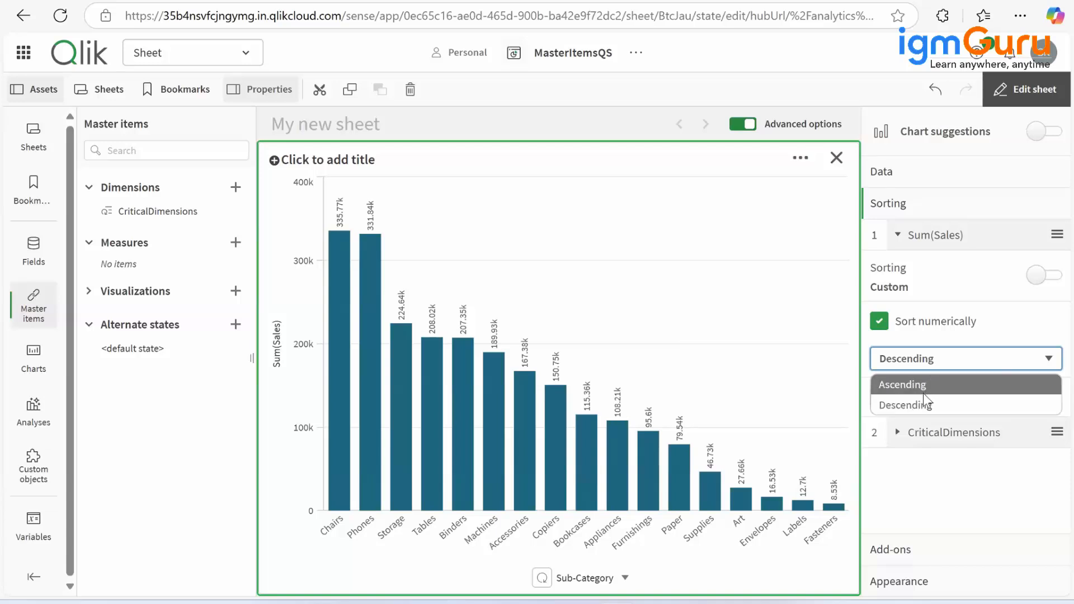
{"action": "left_click", "coordinate": [915, 404]}
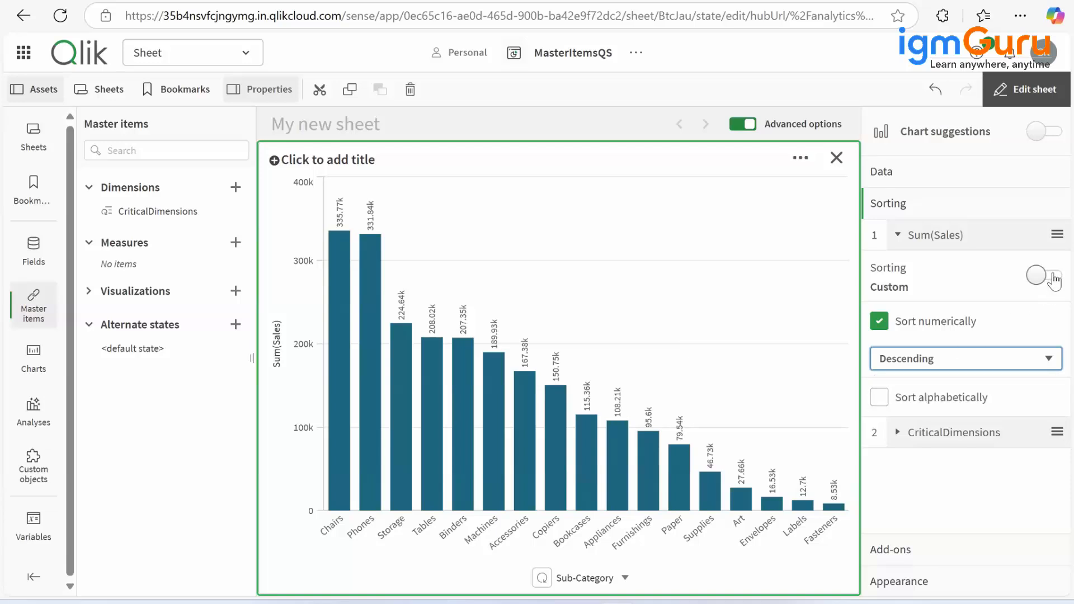
{"action": "left_click", "coordinate": [1051, 276]}
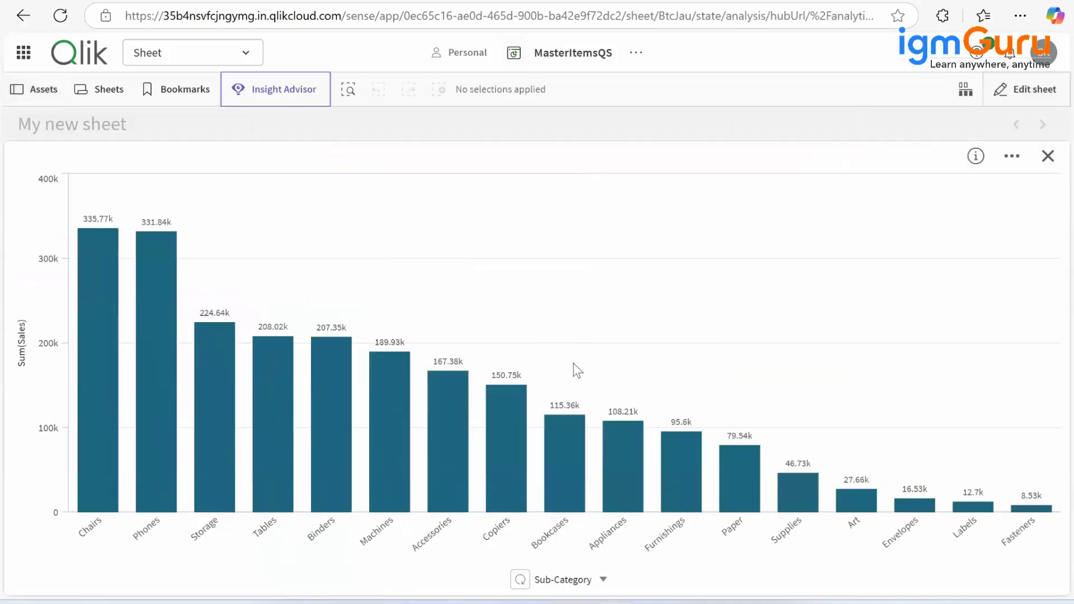
Outside edit mode, cycle the sorted bar chart through Category, Region, Segment, Ship Mode and Sub-Category
{"action": "left_click", "coordinate": [520, 581]}
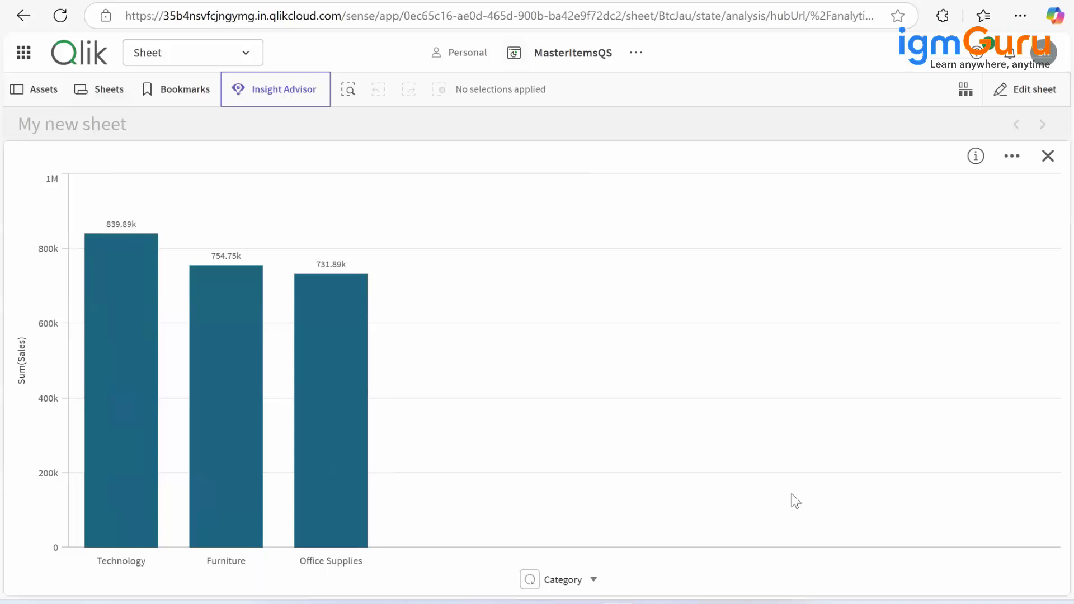
{"action": "left_click", "coordinate": [534, 585]}
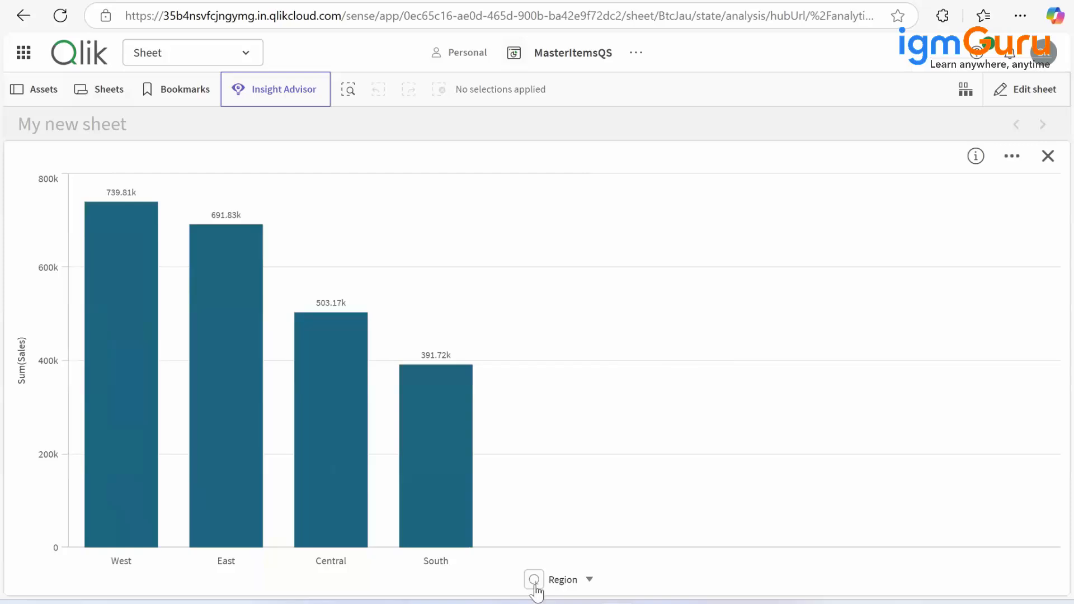
{"action": "left_click", "coordinate": [534, 586]}
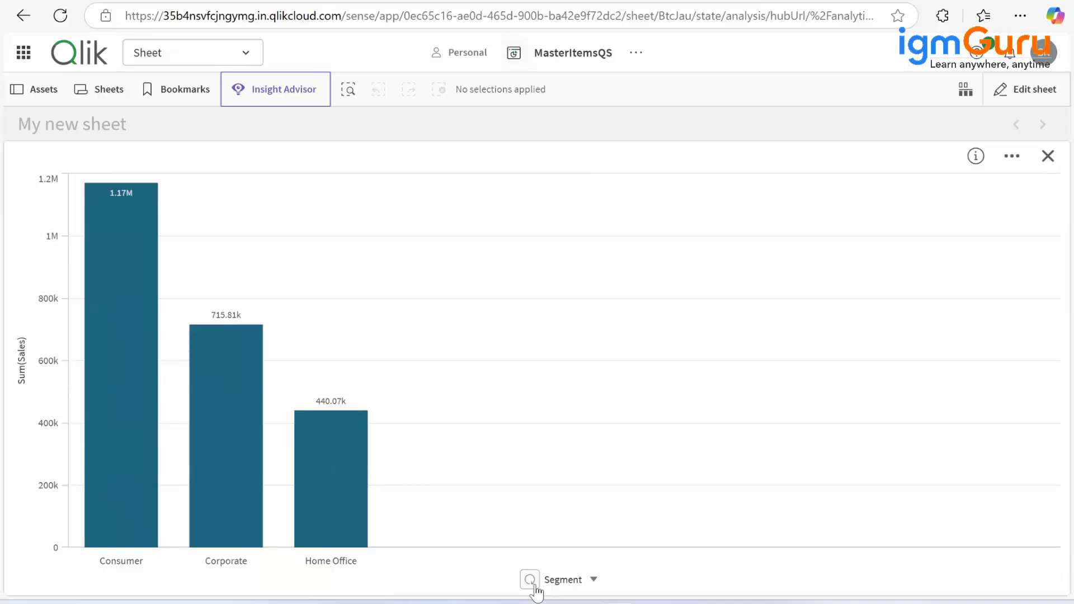
{"action": "left_click", "coordinate": [531, 581]}
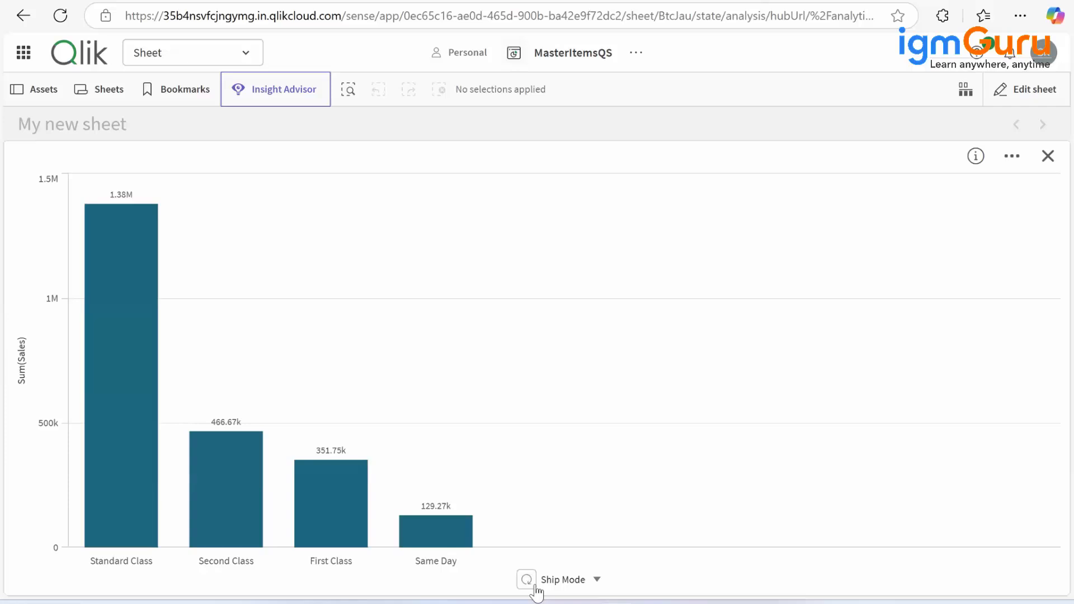
{"action": "left_click", "coordinate": [534, 585]}
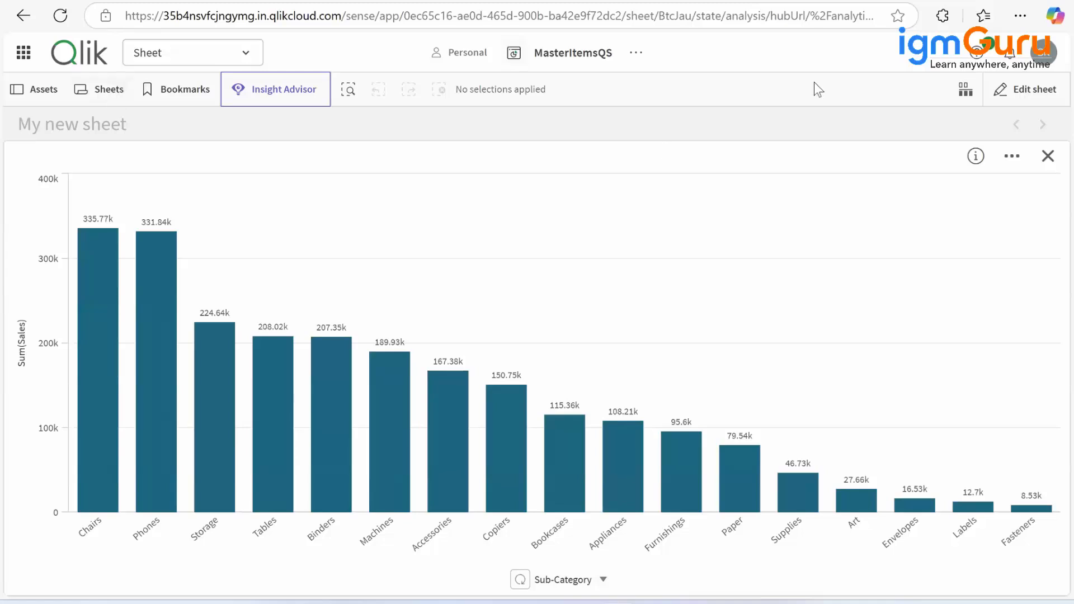
Return to edit mode and view the form for creating a new master dimension, closing it without adding one
{"action": "left_click", "coordinate": [1042, 89]}
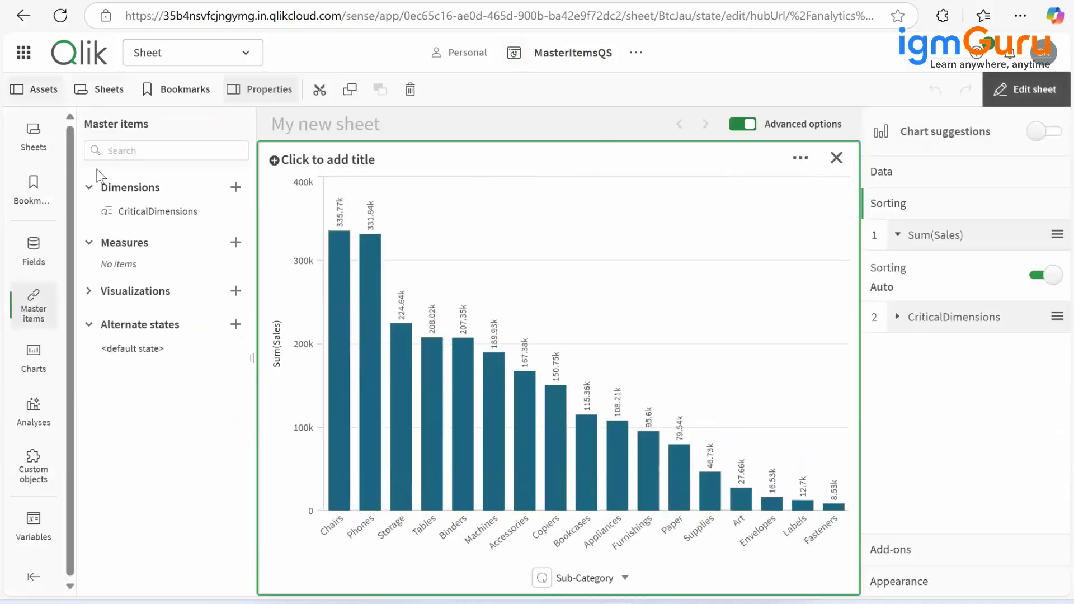
{"action": "left_click", "coordinate": [34, 313]}
{"action": "left_click", "coordinate": [34, 313]}
{"action": "left_click", "coordinate": [236, 188]}
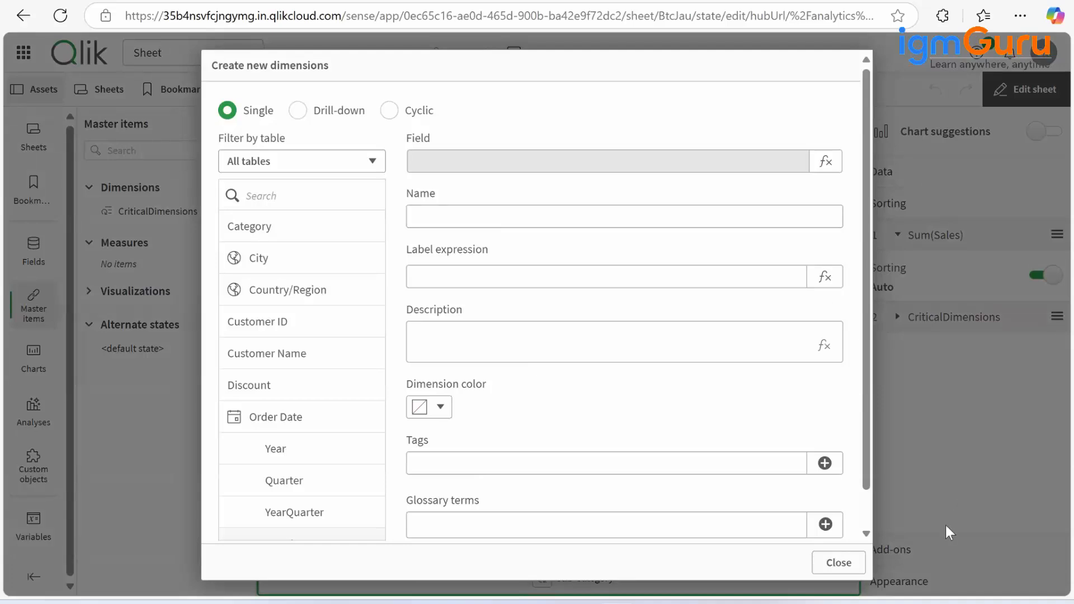
{"action": "left_click", "coordinate": [859, 563]}
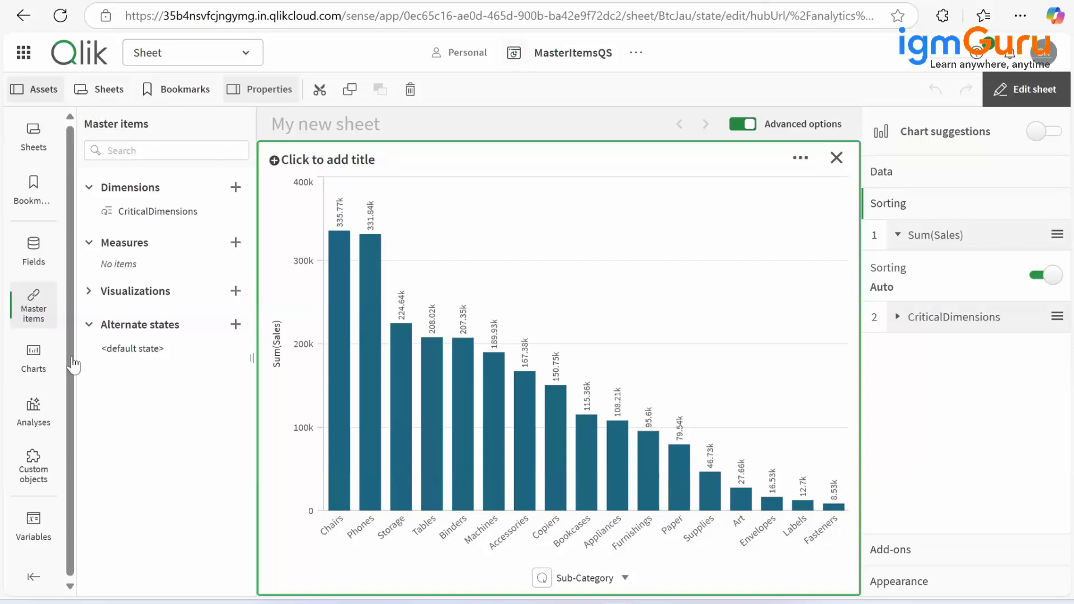
In the data manager, add the BigMart_Train.csv data file to the app with all its fields selected
{"action": "left_click", "coordinate": [187, 59]}
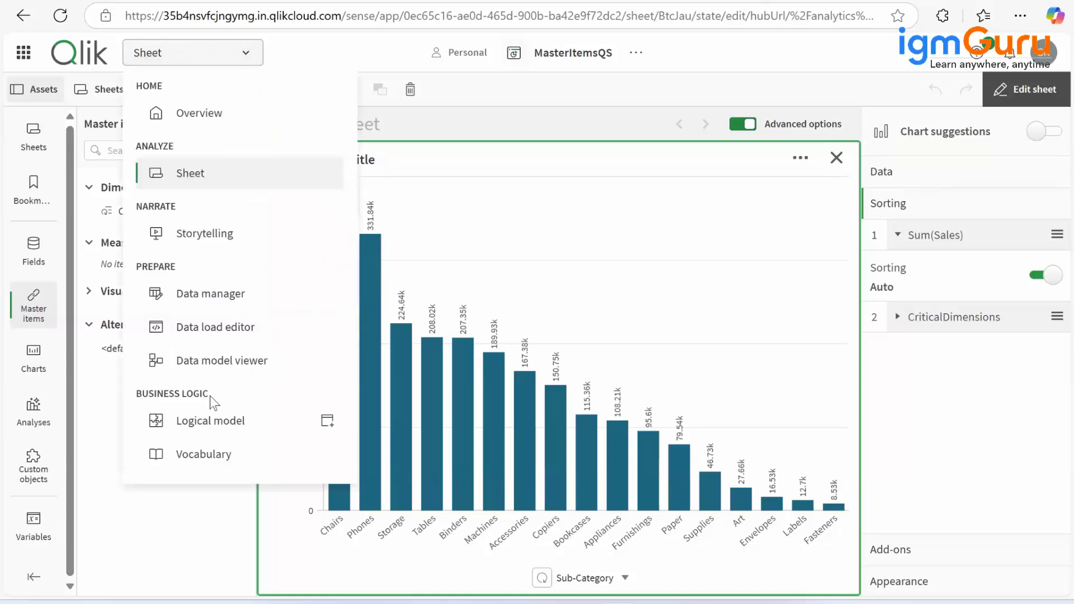
{"action": "left_click", "coordinate": [237, 305]}
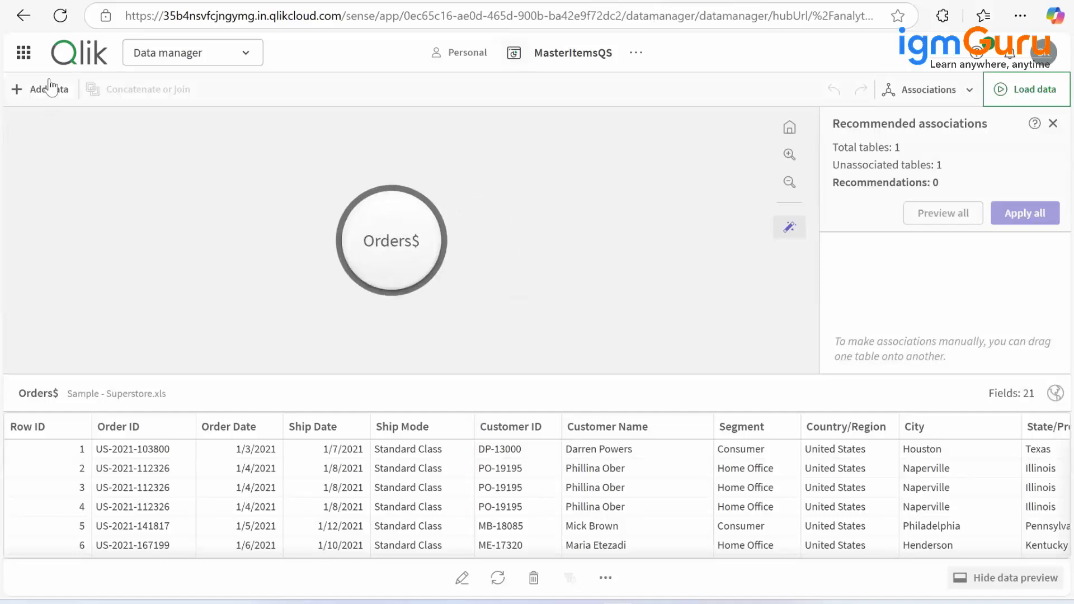
{"action": "left_click", "coordinate": [50, 85]}
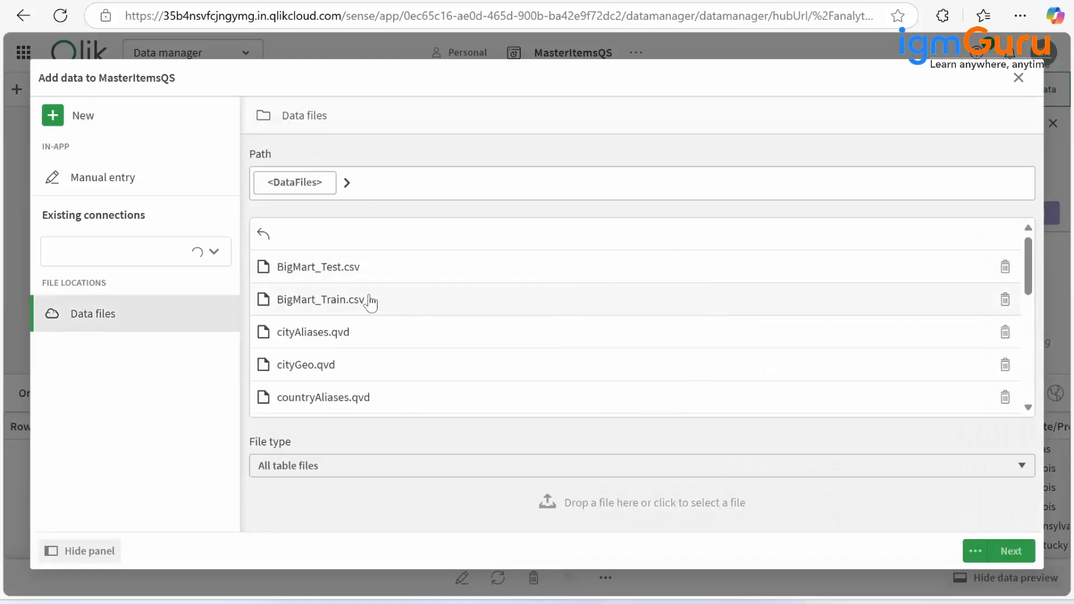
{"action": "left_click", "coordinate": [333, 301]}
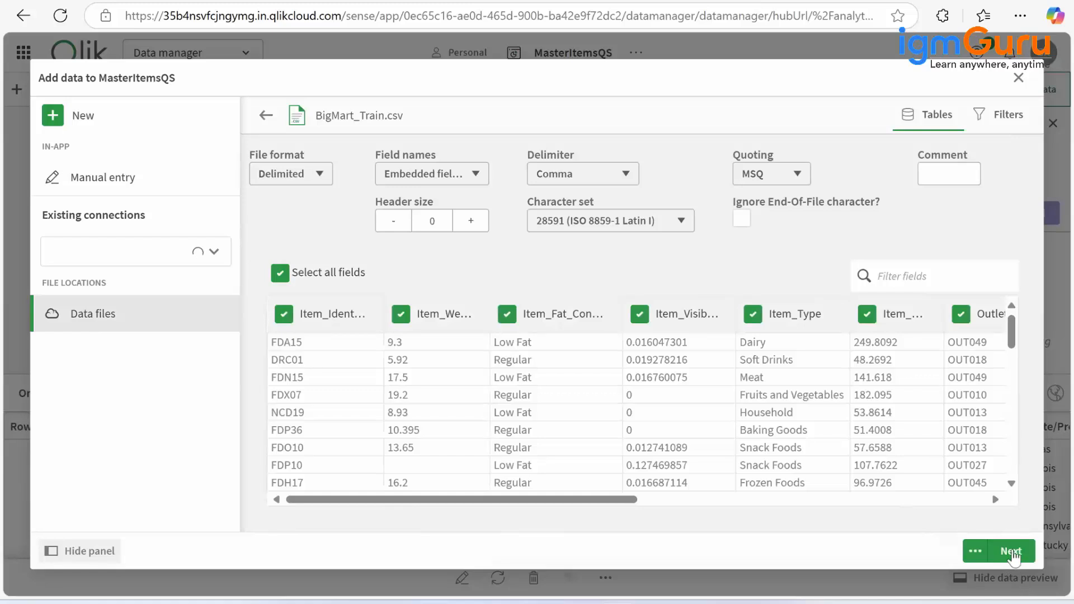
{"action": "left_click", "coordinate": [1011, 550]}
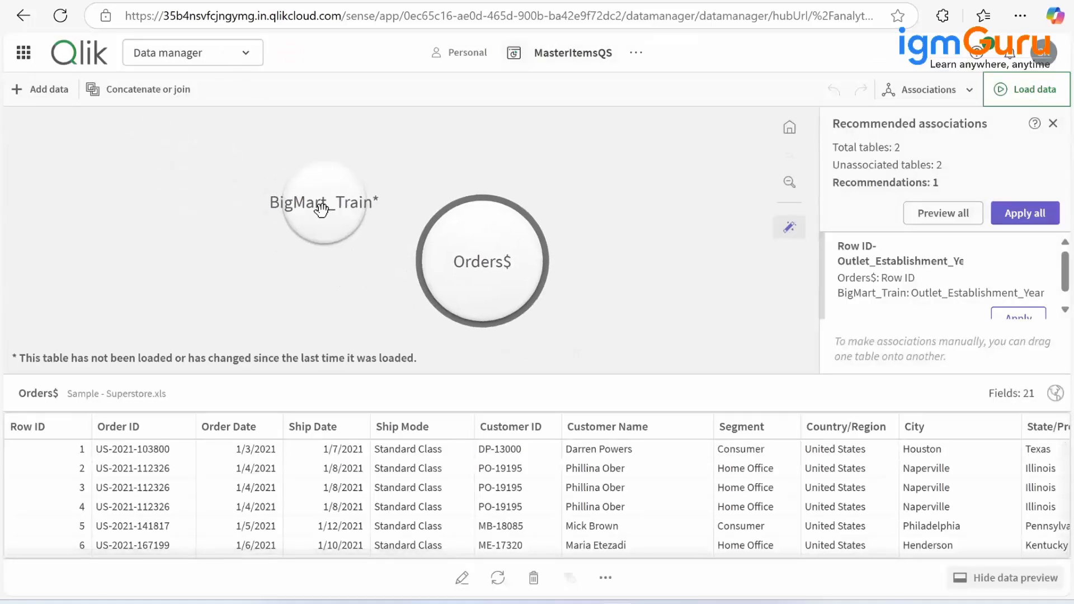
Check in the data model viewer which tables are loaded and view the Orders$ table's preview
{"action": "left_click", "coordinate": [218, 58]}
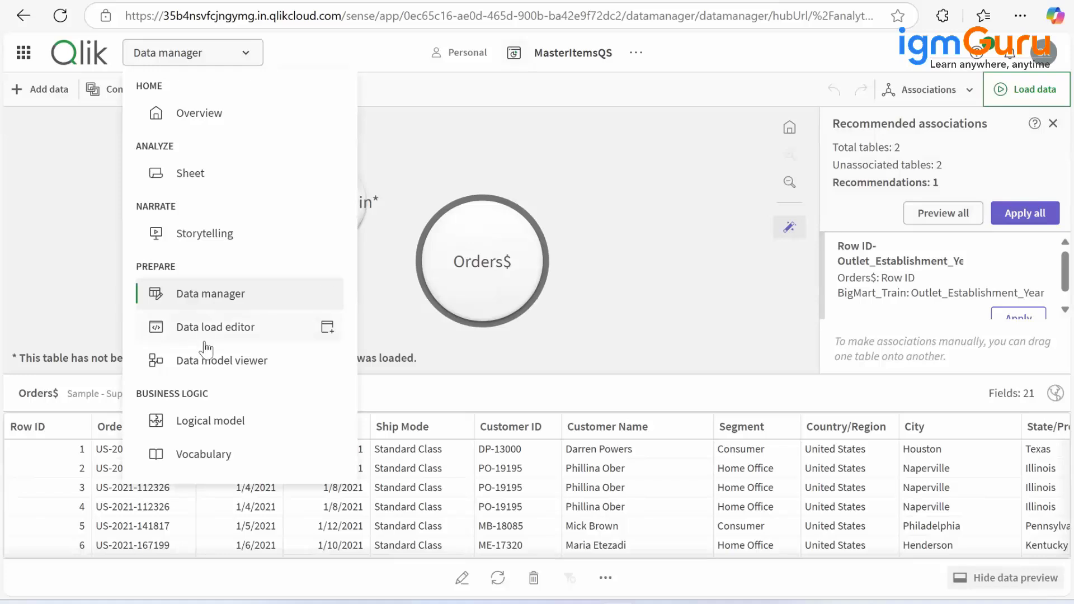
{"action": "left_click", "coordinate": [205, 361]}
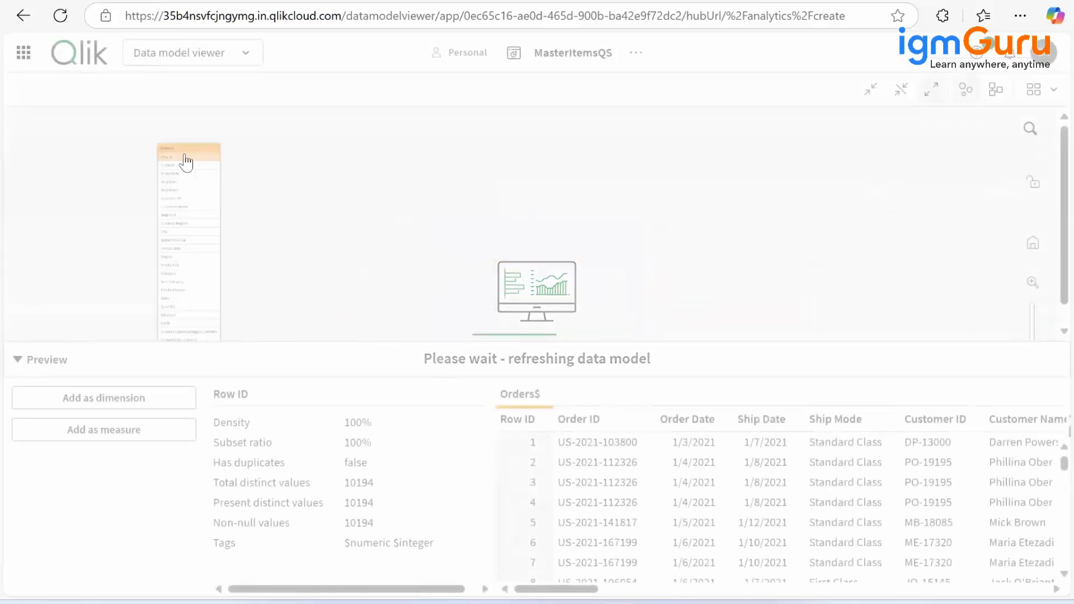
{"action": "left_click", "coordinate": [161, 142]}
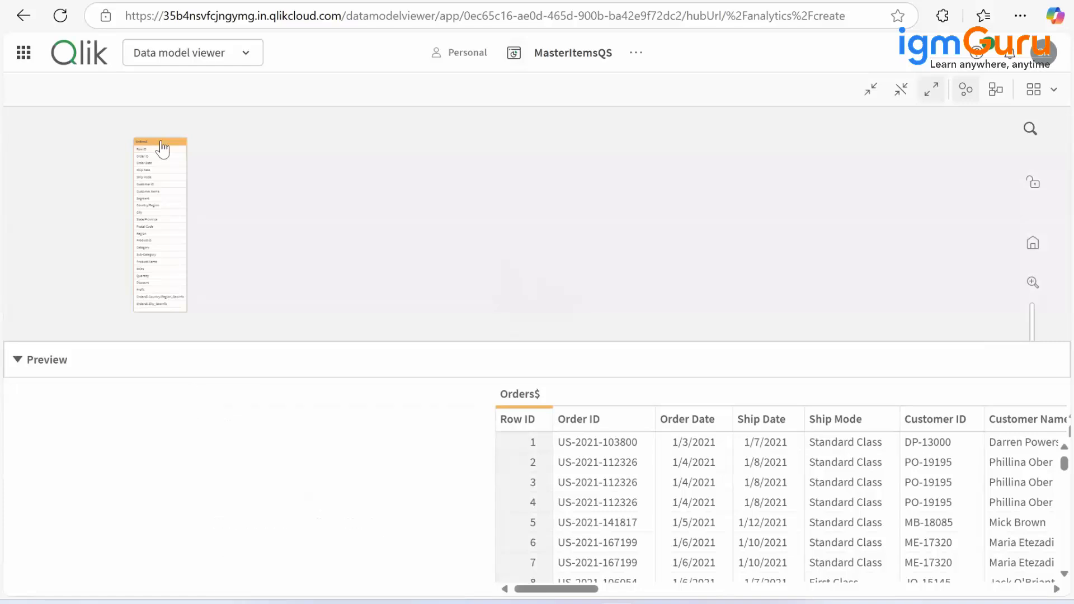
Return to the data manager and load the data without associating the BigMart_Train and Orders$ tables
{"action": "left_click", "coordinate": [197, 56]}
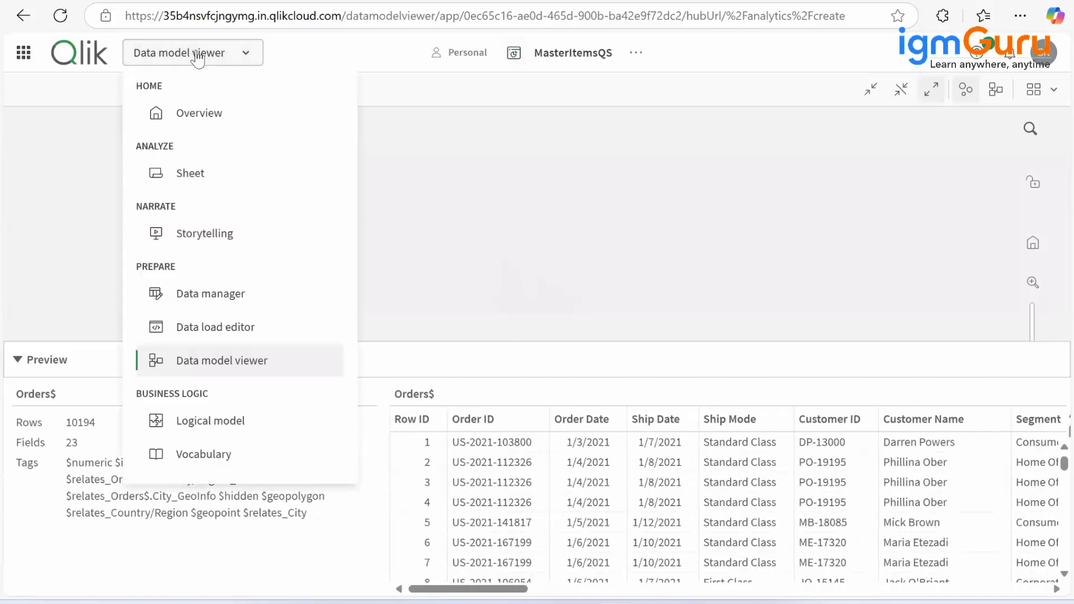
{"action": "left_click", "coordinate": [213, 297]}
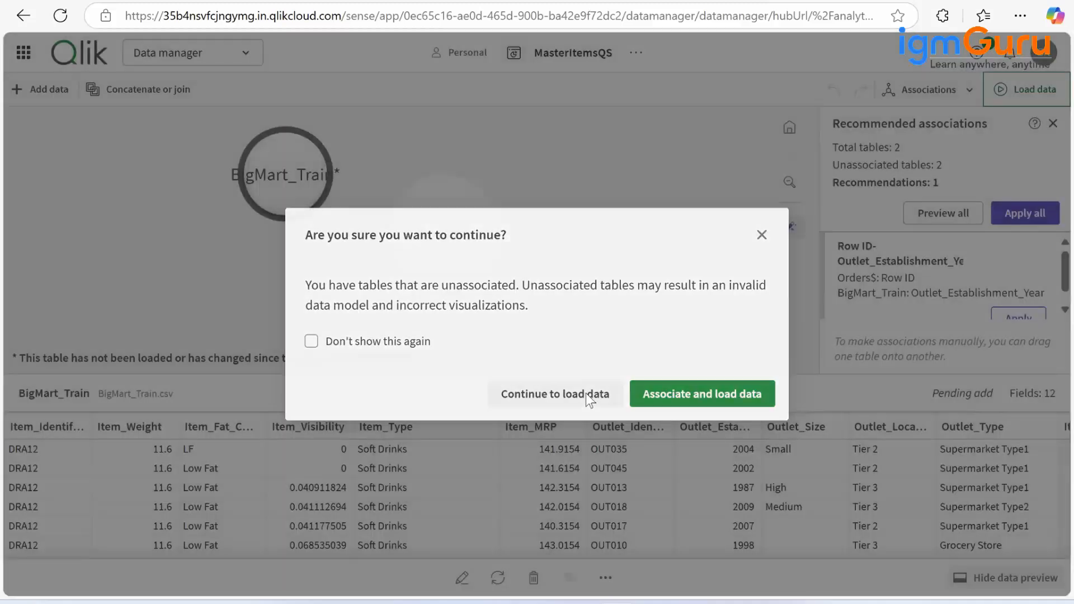
{"action": "left_click", "coordinate": [585, 394]}
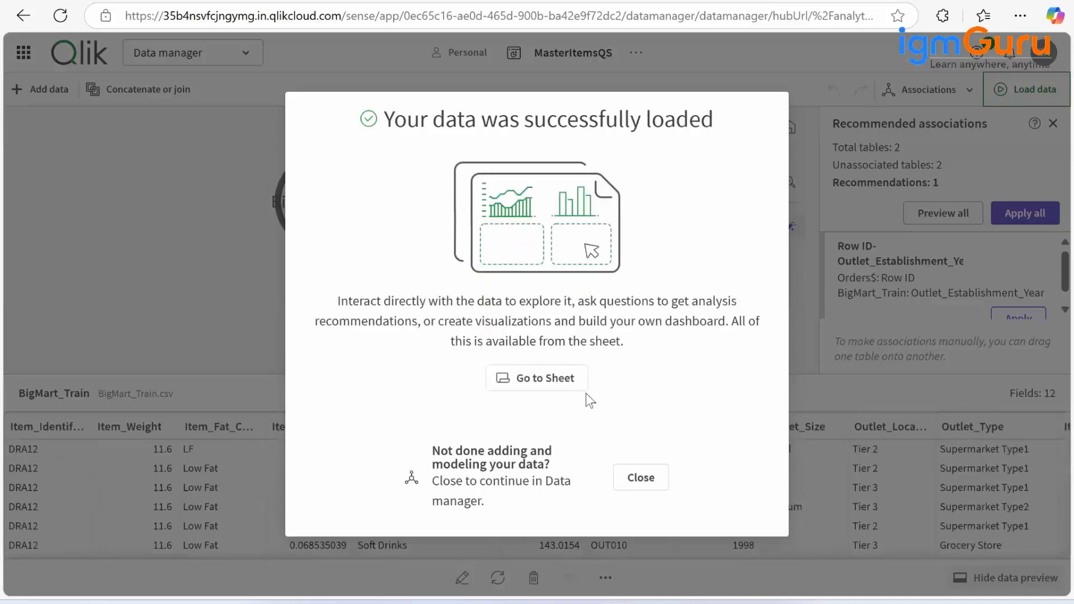
{"action": "left_click", "coordinate": [644, 478]}
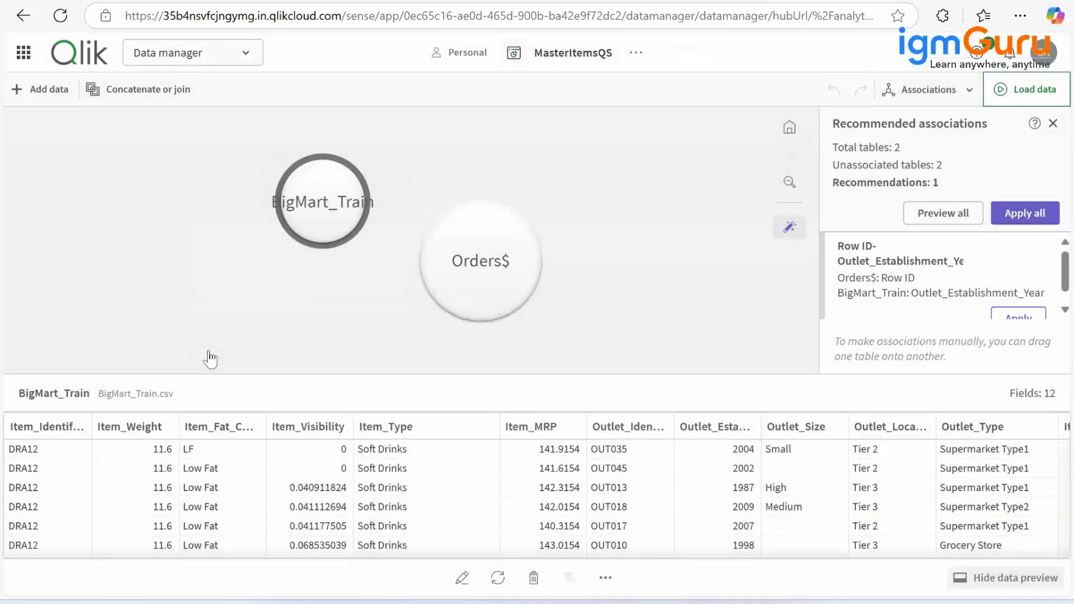
From BigMart_Train's Item_Identifier in the data model viewer, start a new cyclic dimension and remove that preselected field
{"action": "left_click", "coordinate": [208, 358]}
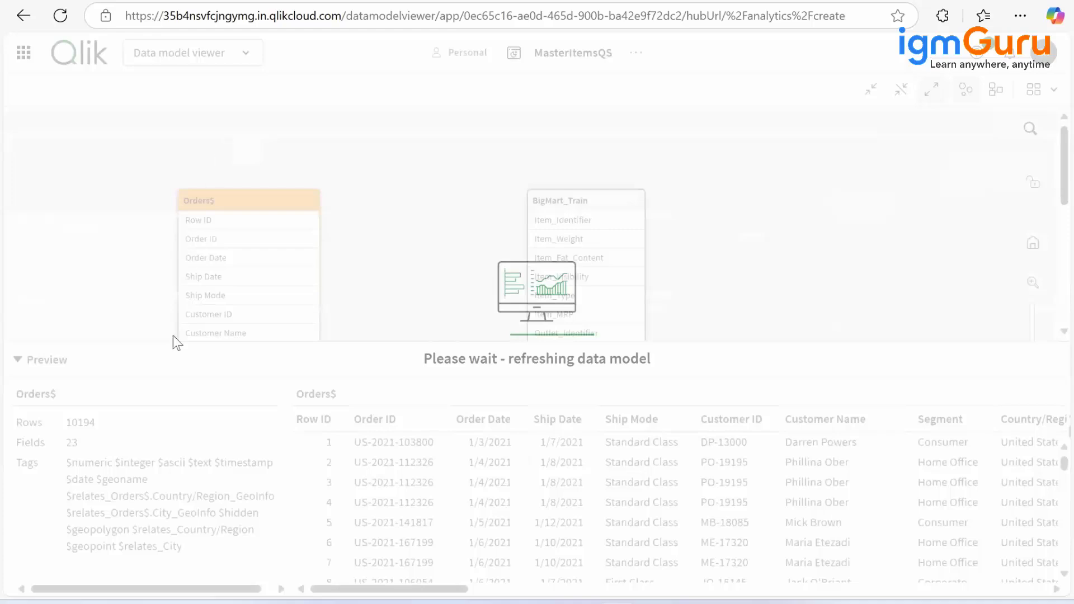
{"action": "left_click", "coordinate": [230, 162]}
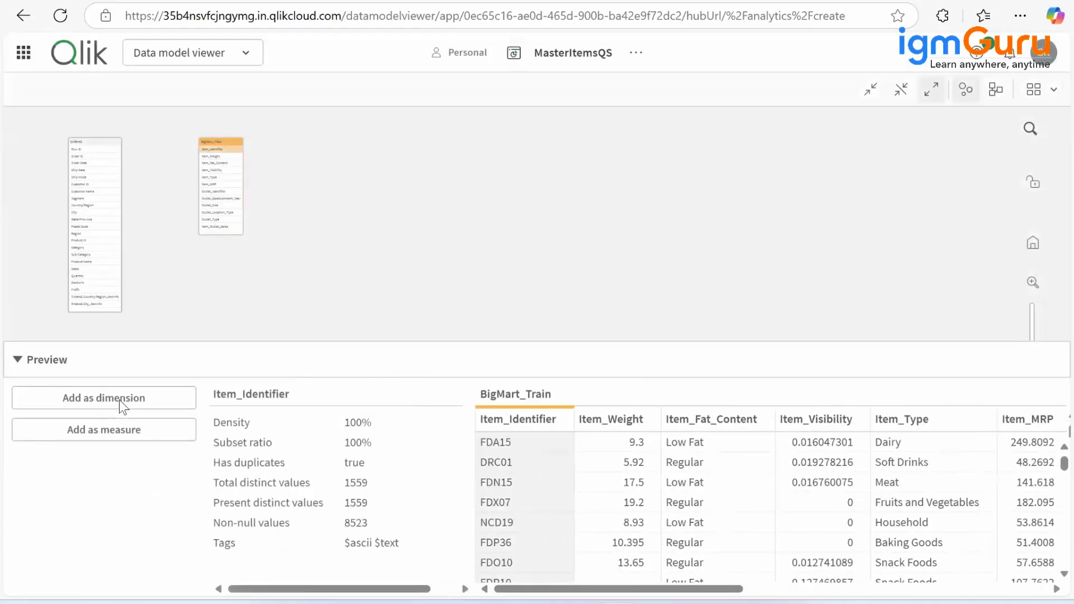
{"action": "left_click", "coordinate": [119, 401]}
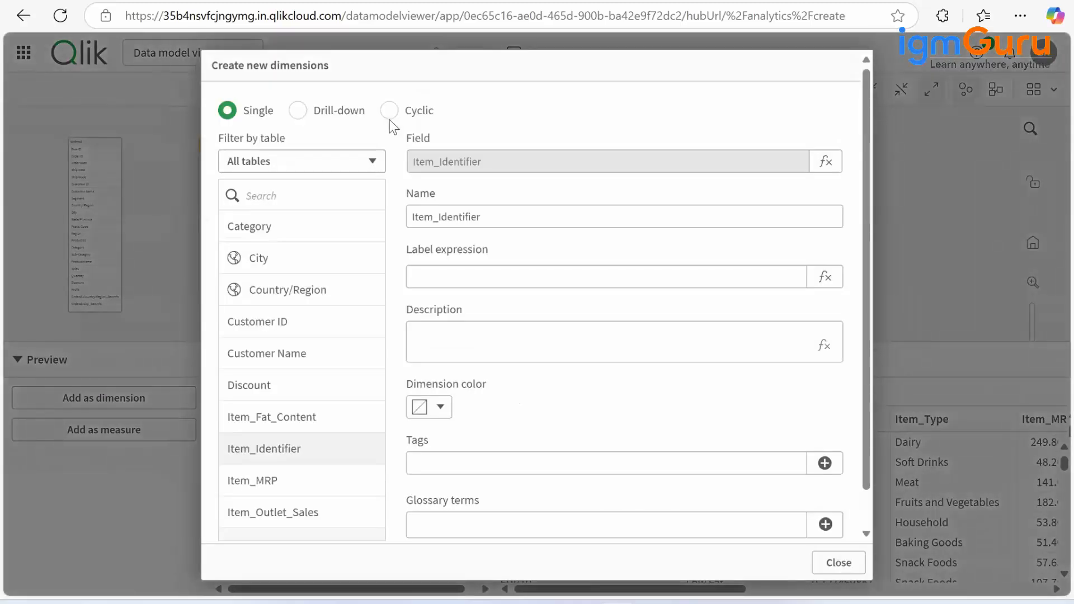
{"action": "left_click", "coordinate": [390, 112]}
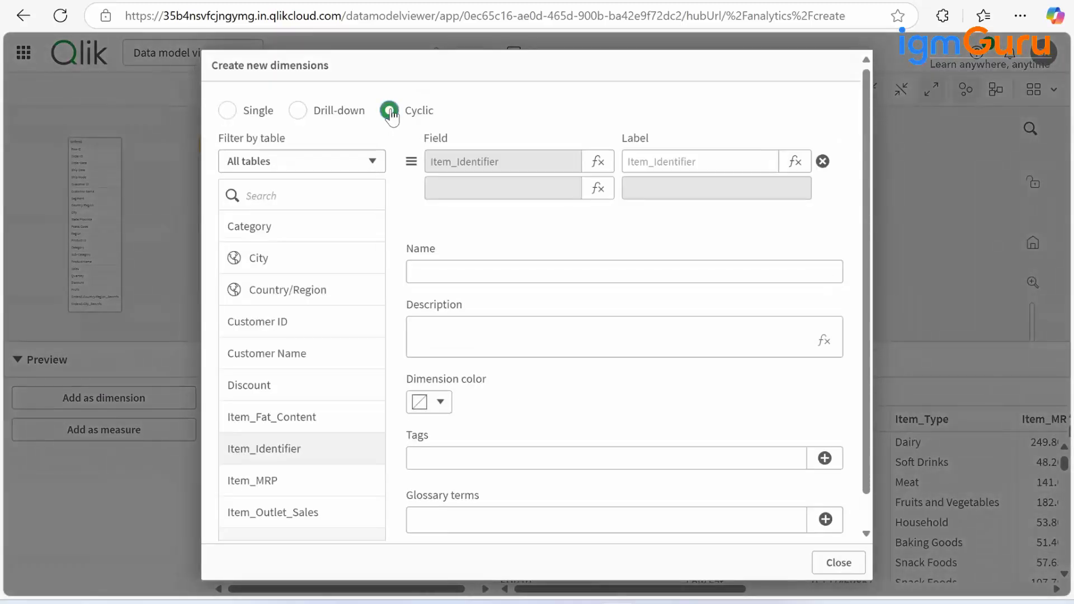
{"action": "left_click", "coordinate": [822, 161]}
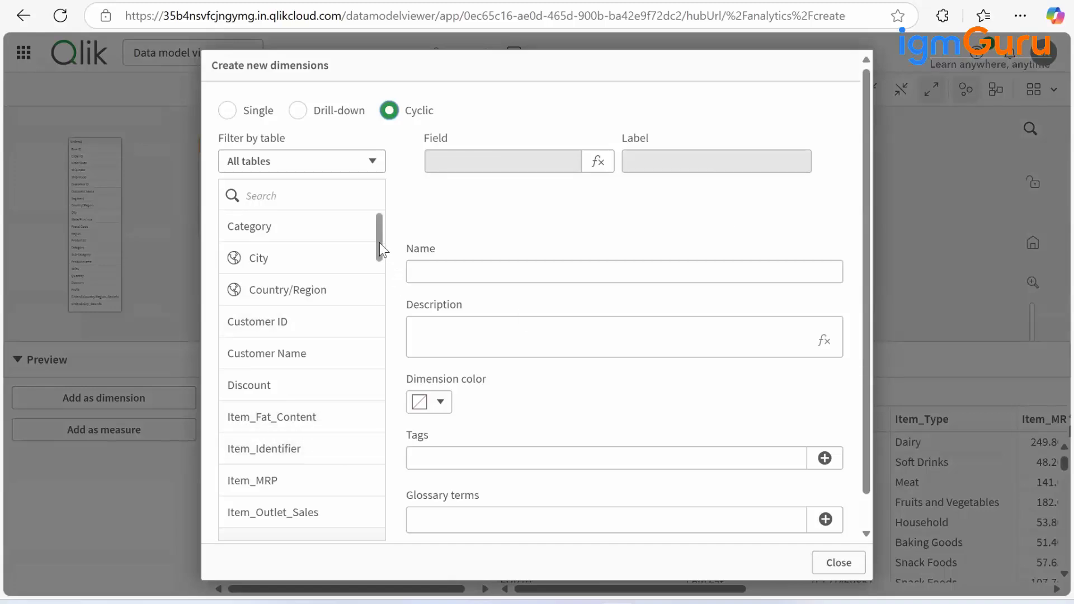
Restrict the new cyclic dimension's list of available fields to the BigMart_Train table
{"action": "left_click_drag", "start_coordinate": [379, 242], "coordinate": [373, 438]}
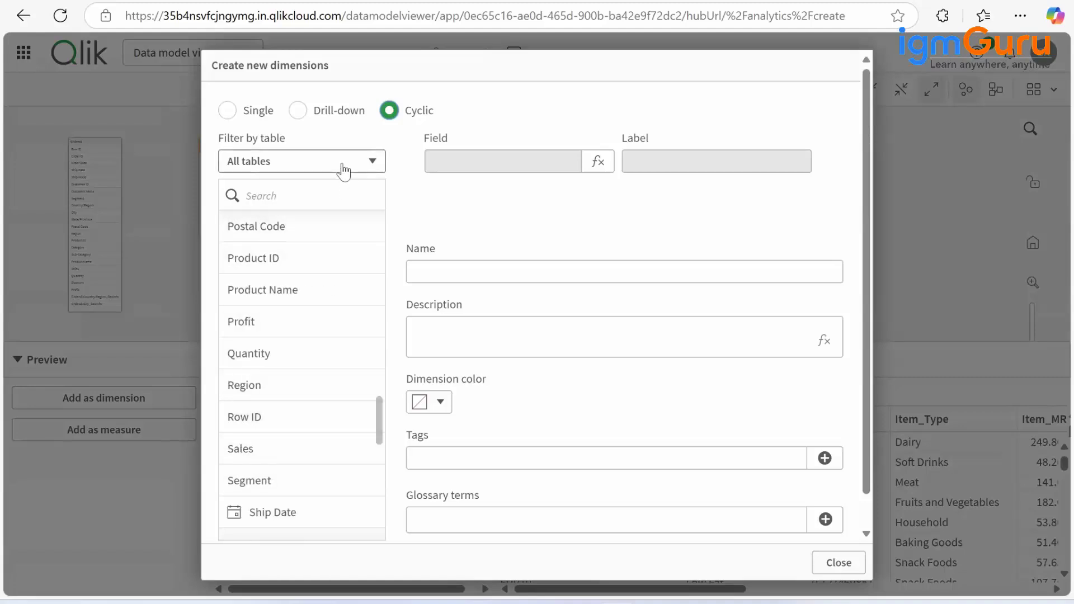
{"action": "left_click", "coordinate": [368, 162]}
{"action": "left_click", "coordinate": [291, 210]}
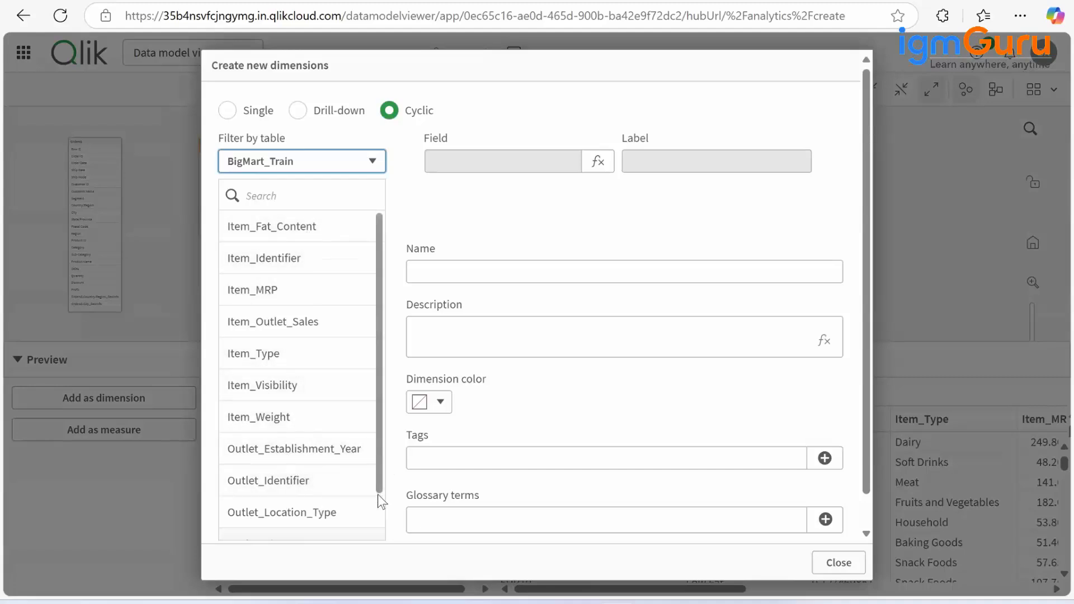
{"action": "scroll", "coordinate": [377, 504], "scroll_direction": "down", "scroll_amount": 1}
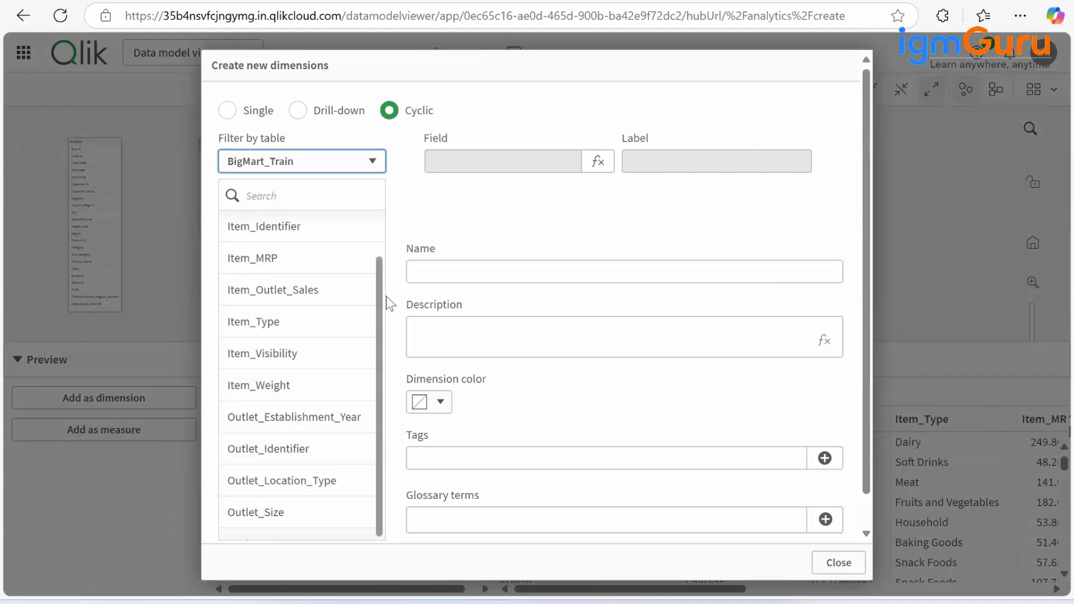
{"action": "scroll", "coordinate": [381, 296], "scroll_direction": "up", "scroll_amount": 1}
{"action": "left_click", "coordinate": [492, 160]}
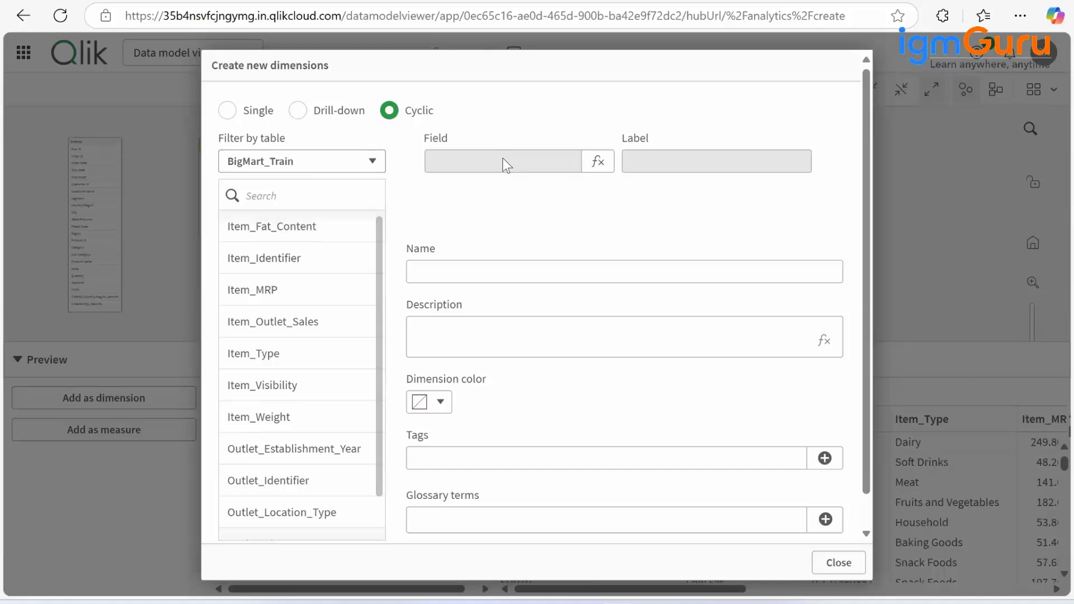
Add Item_Fat_Content, Item_Type, Outlet_Location_Type, Outlet_Size and Outlet_Type to the cyclic dimension
{"action": "left_click", "coordinate": [315, 238]}
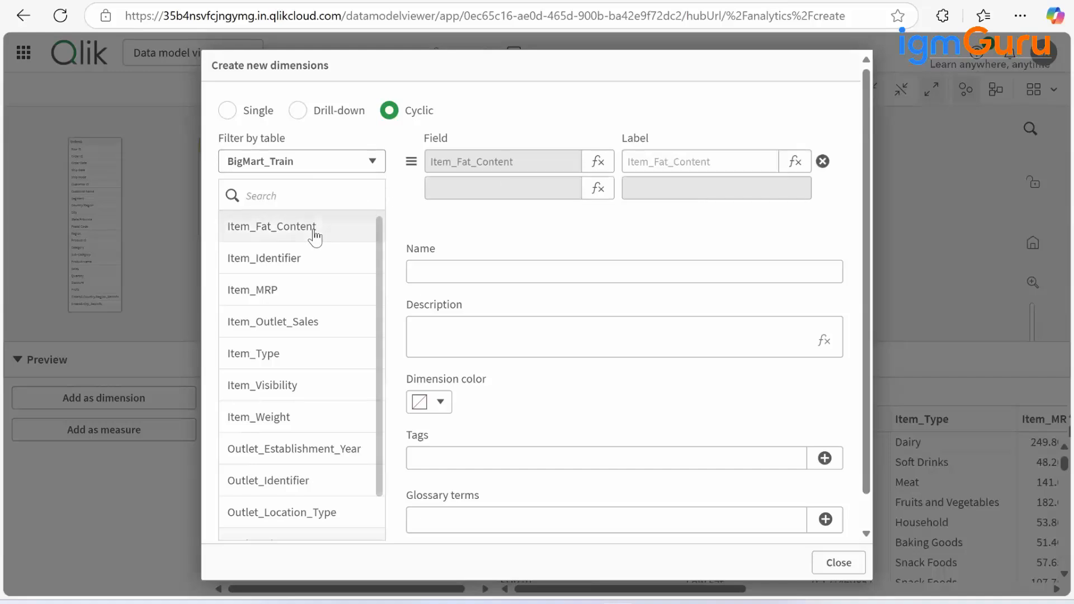
{"action": "left_click", "coordinate": [287, 364]}
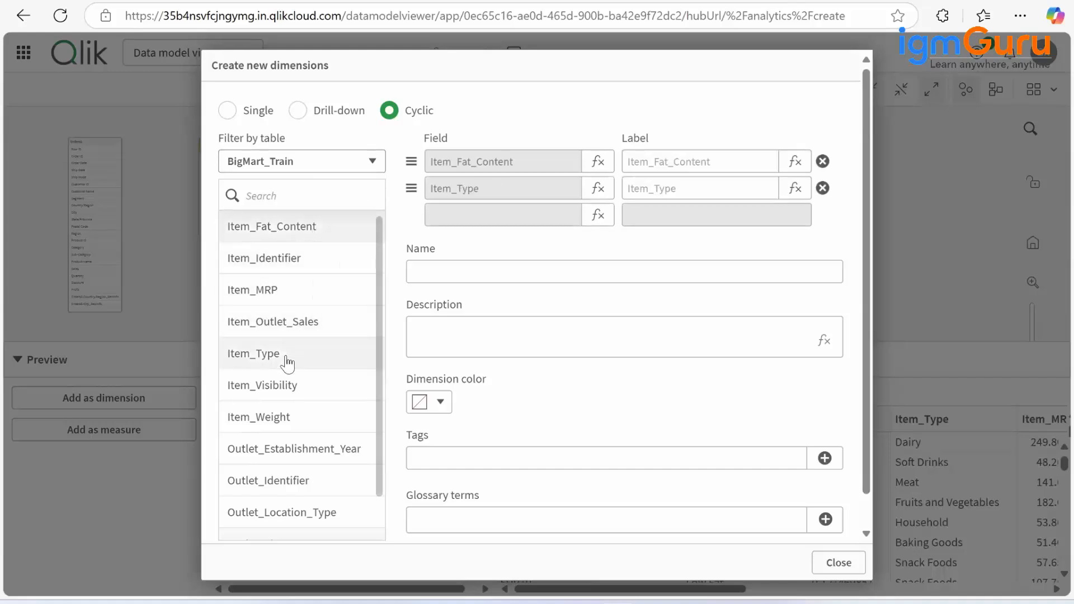
{"action": "left_click", "coordinate": [314, 516]}
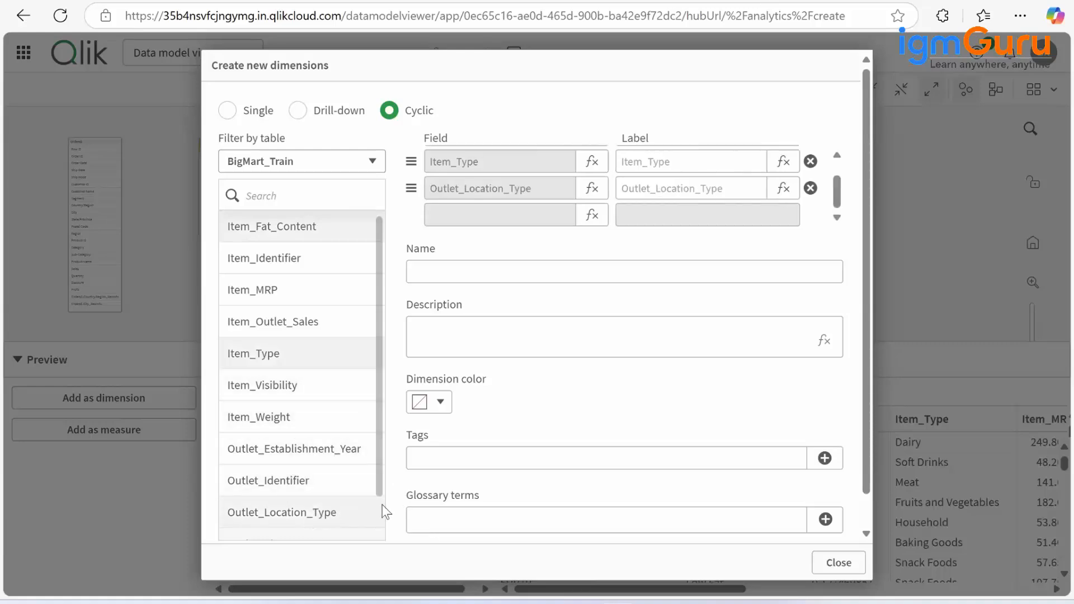
{"action": "scroll", "coordinate": [384, 513], "scroll_direction": "down", "scroll_amount": 2}
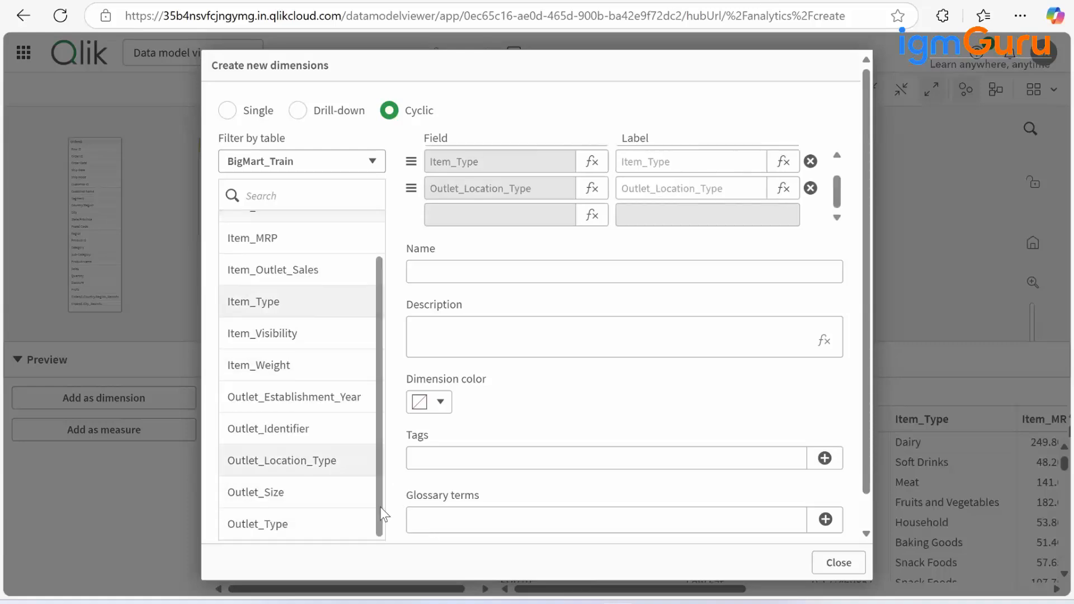
{"action": "left_click", "coordinate": [313, 505]}
{"action": "left_click", "coordinate": [288, 530]}
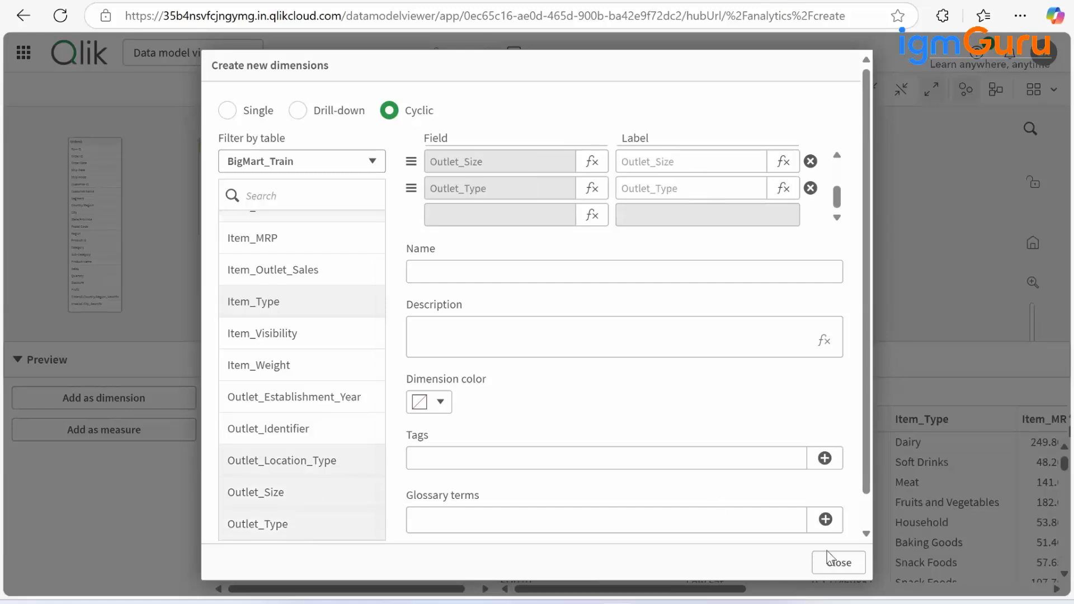
Name the cyclic dimension CriticalDimensions_BM_Group and create it
{"action": "scroll", "coordinate": [866, 503], "scroll_direction": "down", "scroll_amount": 1}
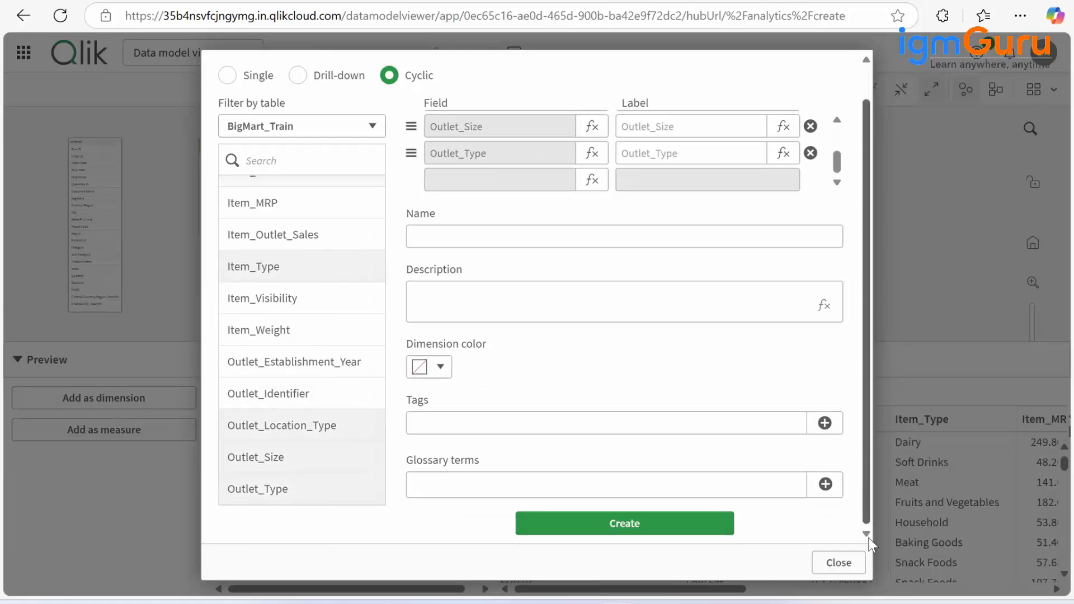
{"action": "left_click", "coordinate": [696, 531]}
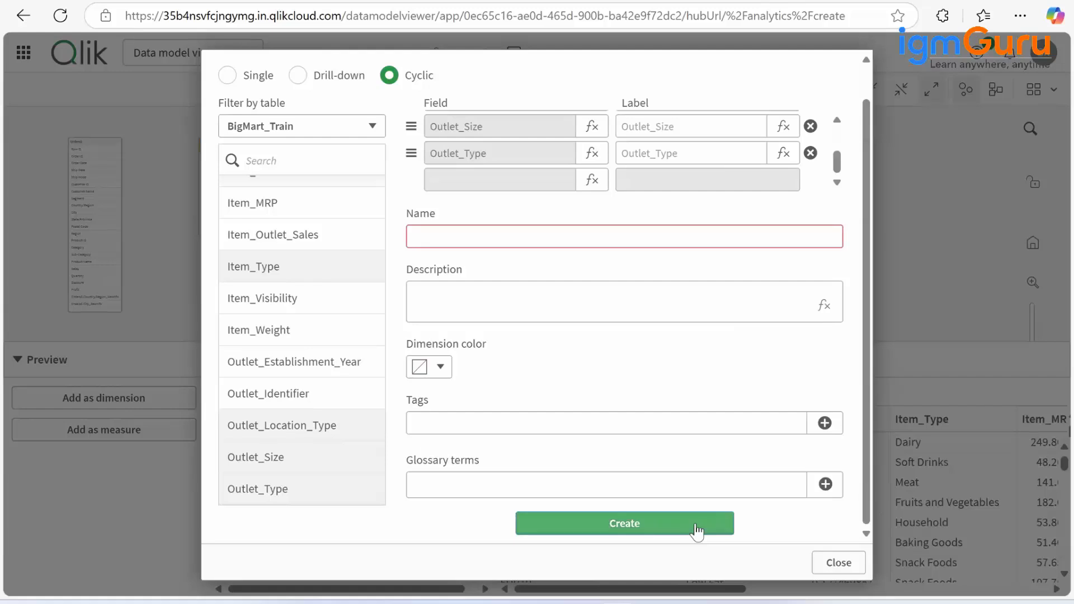
{"action": "left_click", "coordinate": [606, 235]}
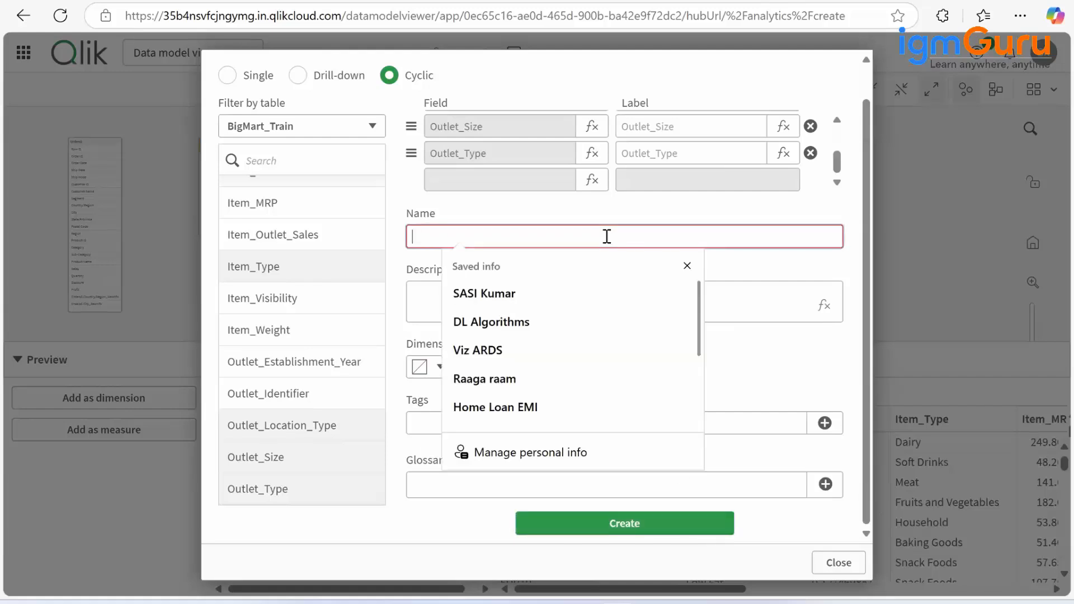
{"action": "type", "text": "Big"}
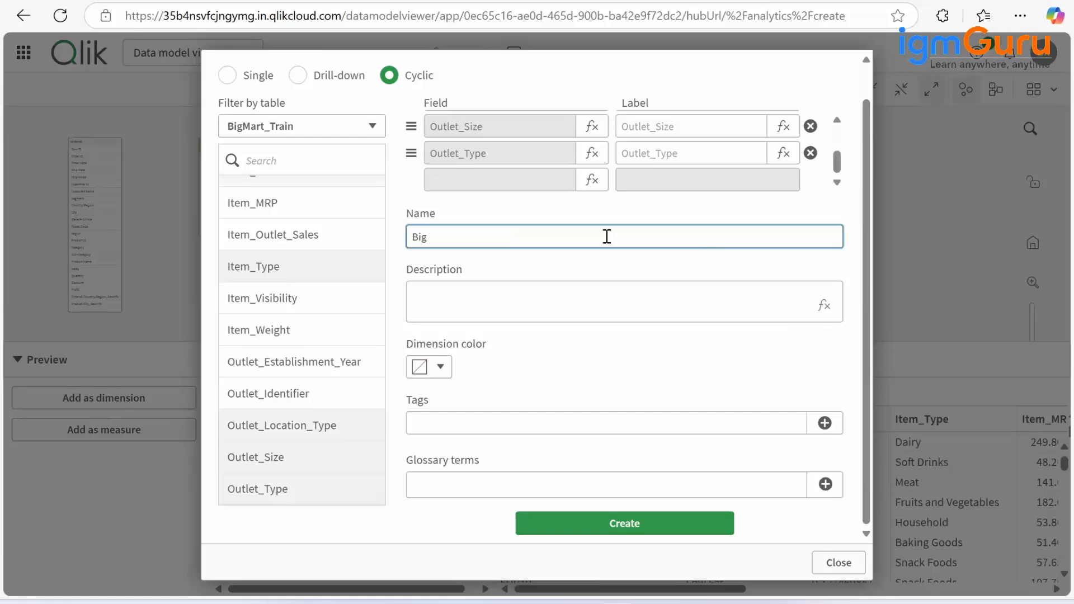
{"action": "type", "text": "Mart_G"}
{"action": "key", "text": "BackSpace"}
{"action": "key", "text": "BackSpace"}
{"action": "key", "text": "BackSpace"}
{"action": "key", "text": "BackSpace"}
{"action": "type", "text": "ri"}
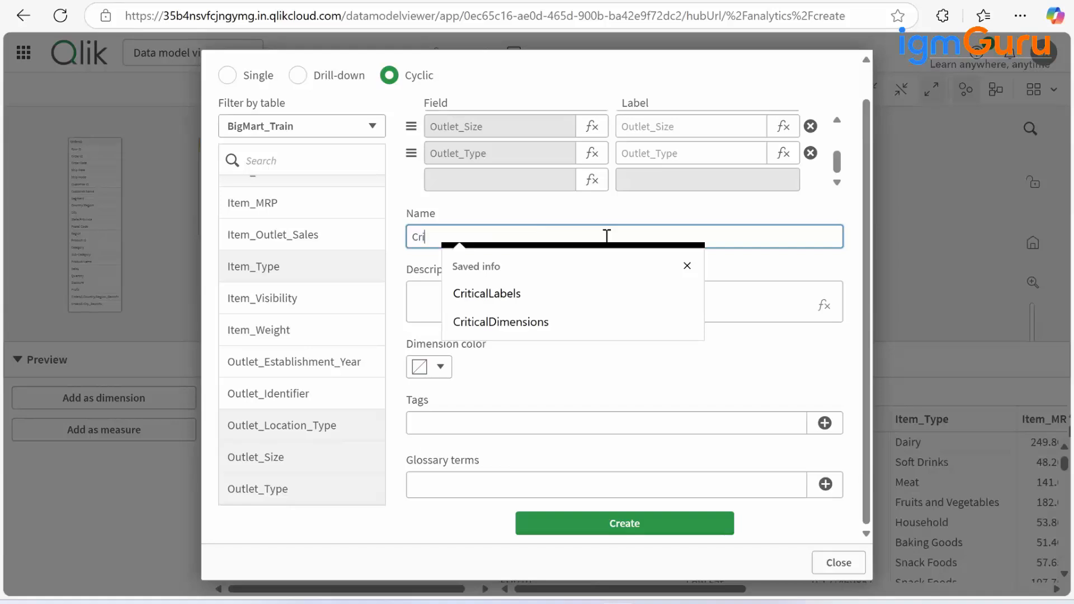
{"action": "type", "text": "ticalDimensions"}
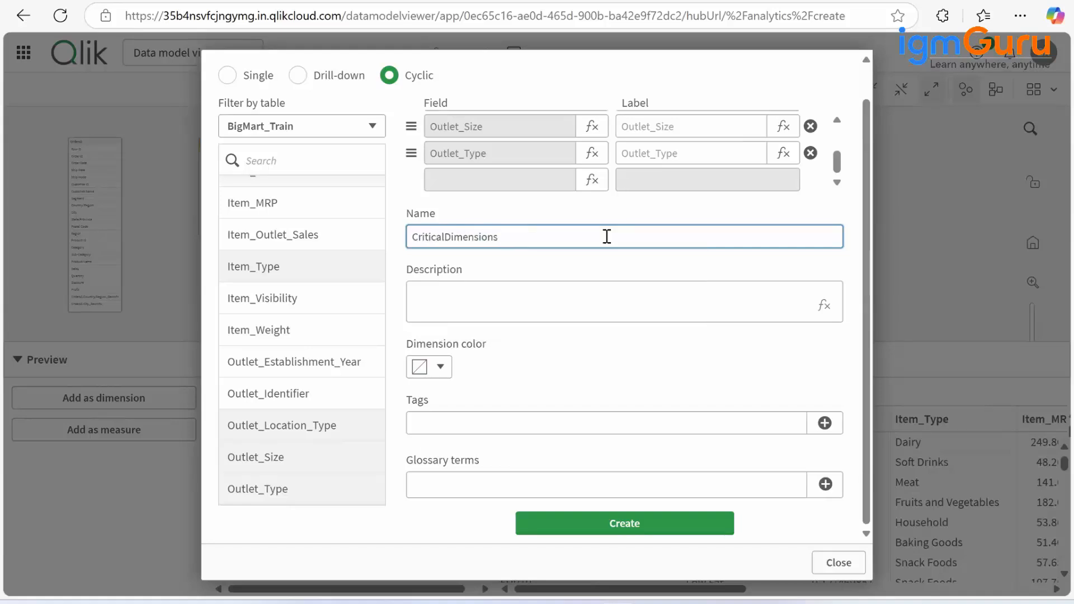
{"action": "type", "text": "_BM_Group"}
{"action": "left_click", "coordinate": [628, 533]}
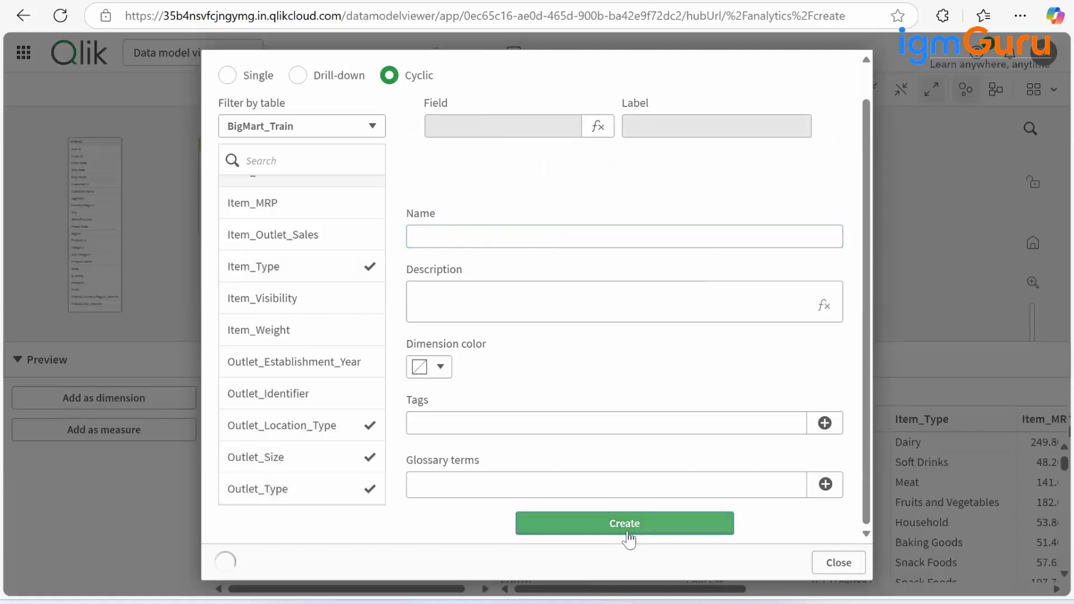
Close the dimension creation form and return to the sheet
{"action": "left_click", "coordinate": [841, 562]}
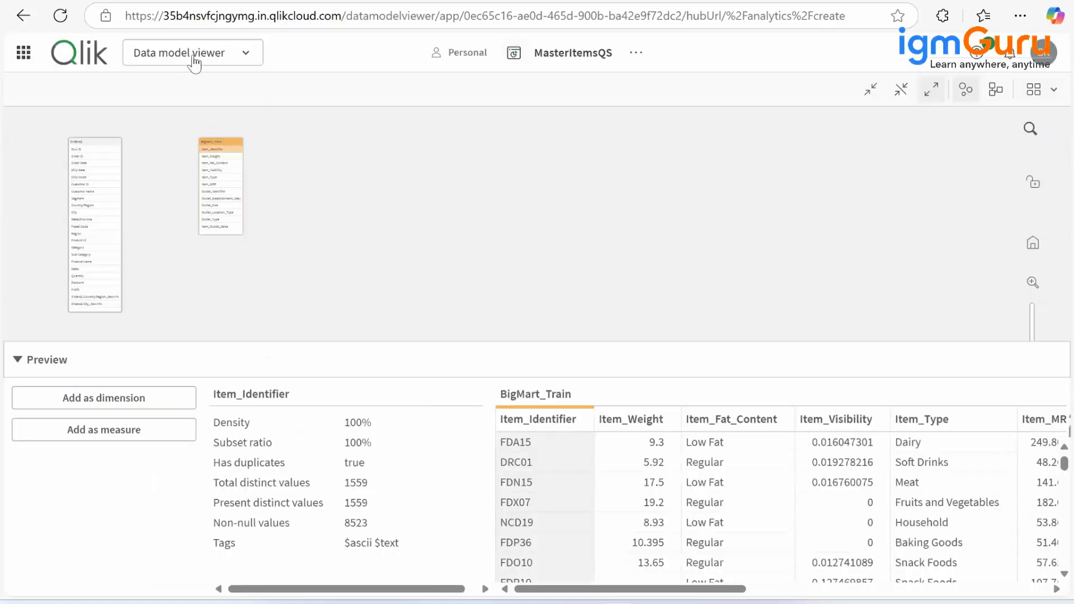
{"action": "left_click", "coordinate": [194, 63]}
{"action": "left_click", "coordinate": [187, 173]}
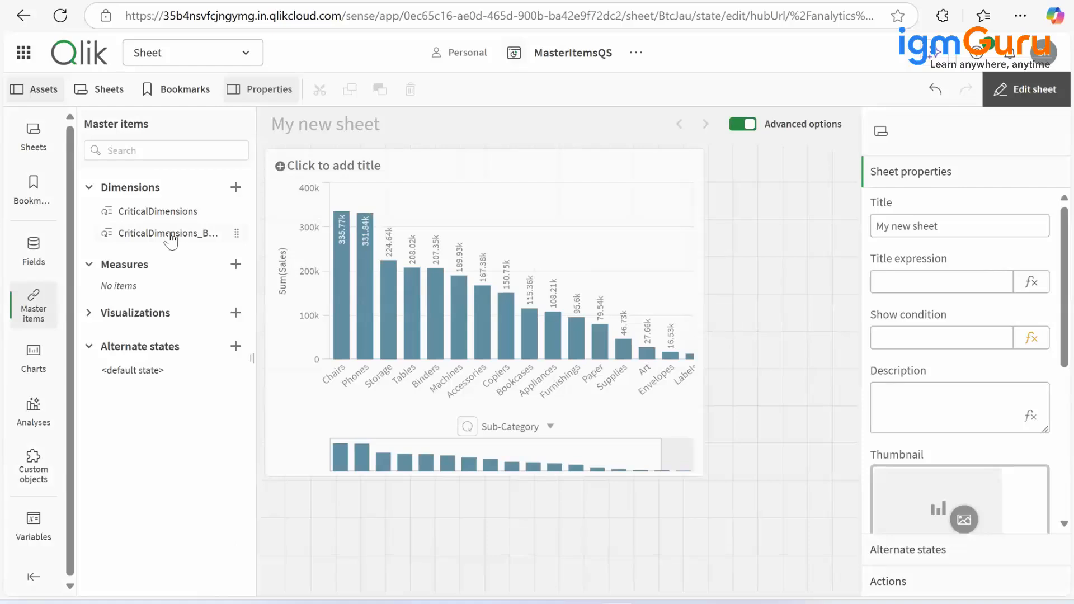
Set the Sum(Sales) bar chart's scrollbar option to None
{"action": "left_click", "coordinate": [592, 178]}
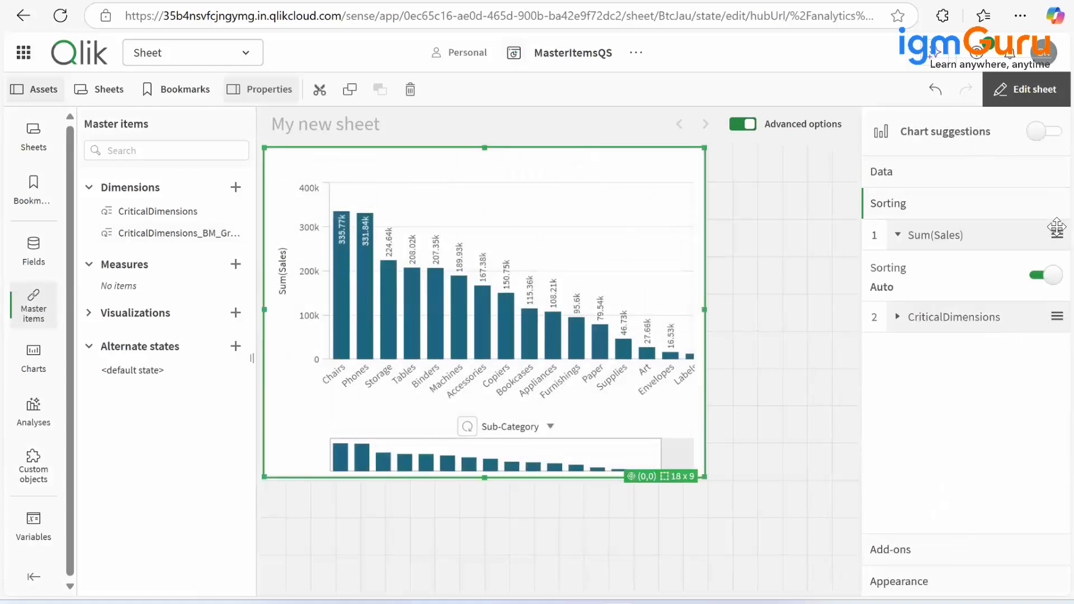
{"action": "left_click", "coordinate": [943, 583]}
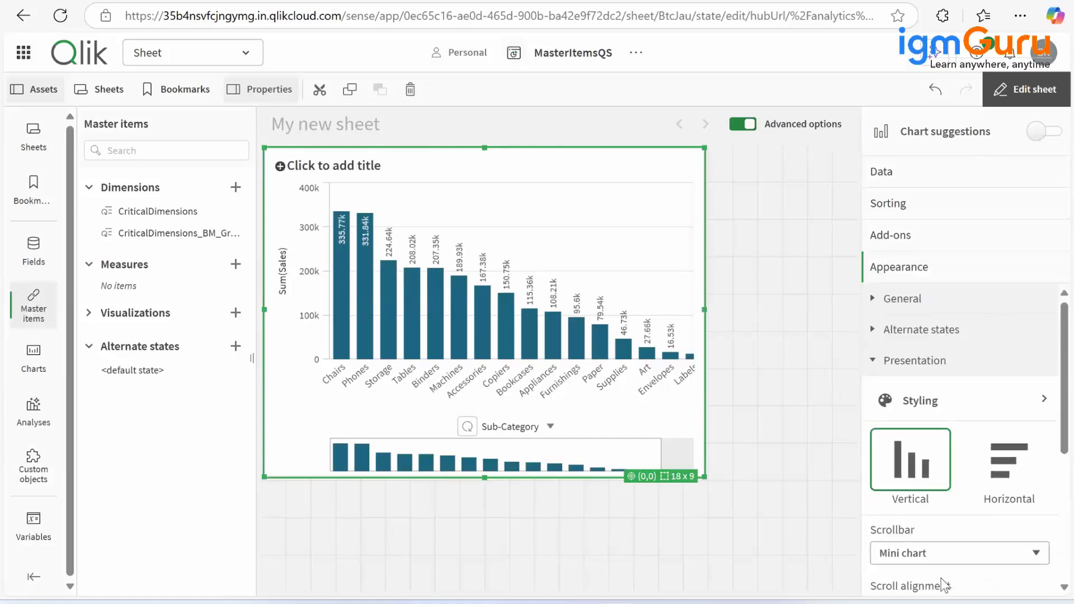
{"action": "scroll", "coordinate": [1051, 475], "scroll_direction": "down", "scroll_amount": 2}
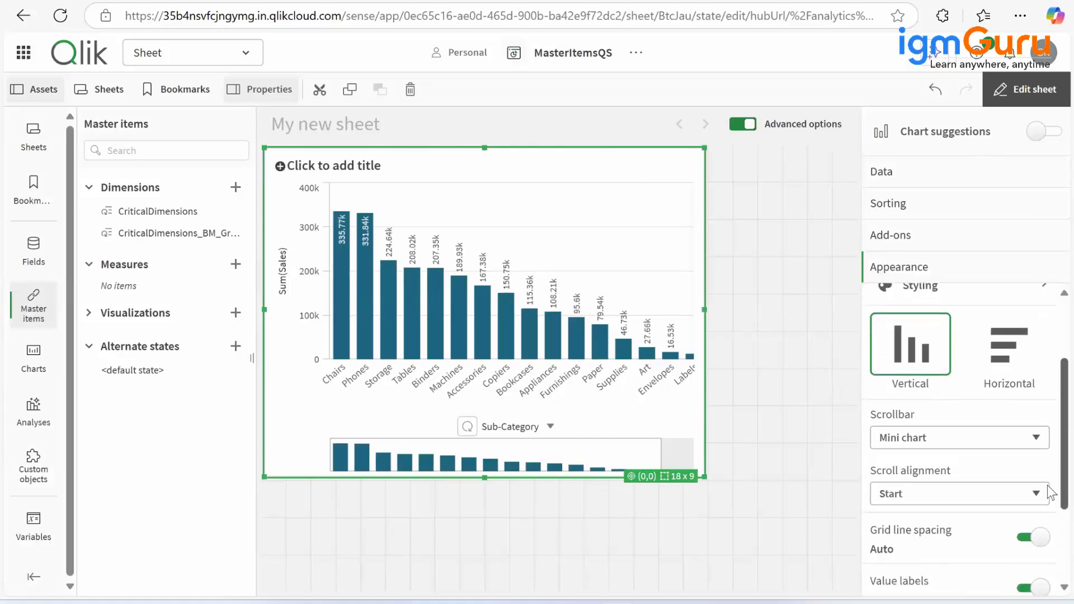
{"action": "left_click", "coordinate": [984, 434]}
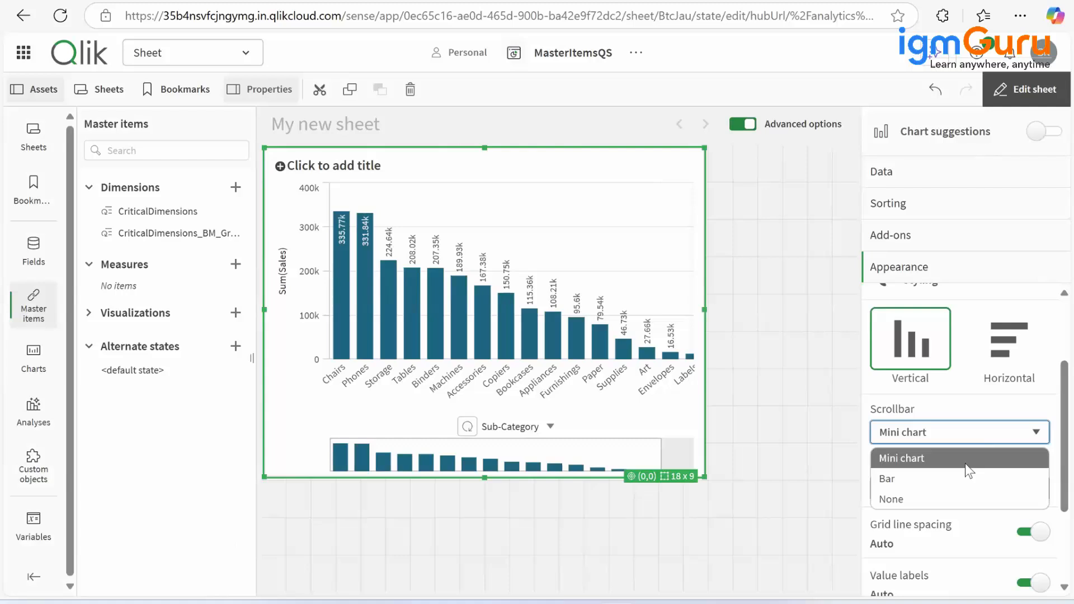
{"action": "left_click", "coordinate": [923, 501]}
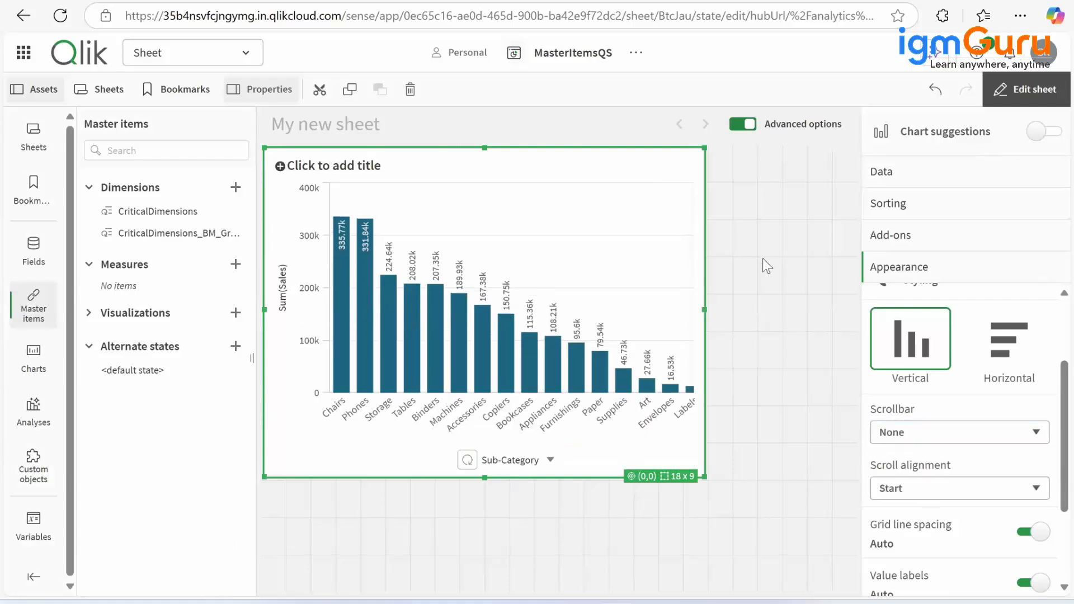
{"action": "left_click", "coordinate": [784, 210]}
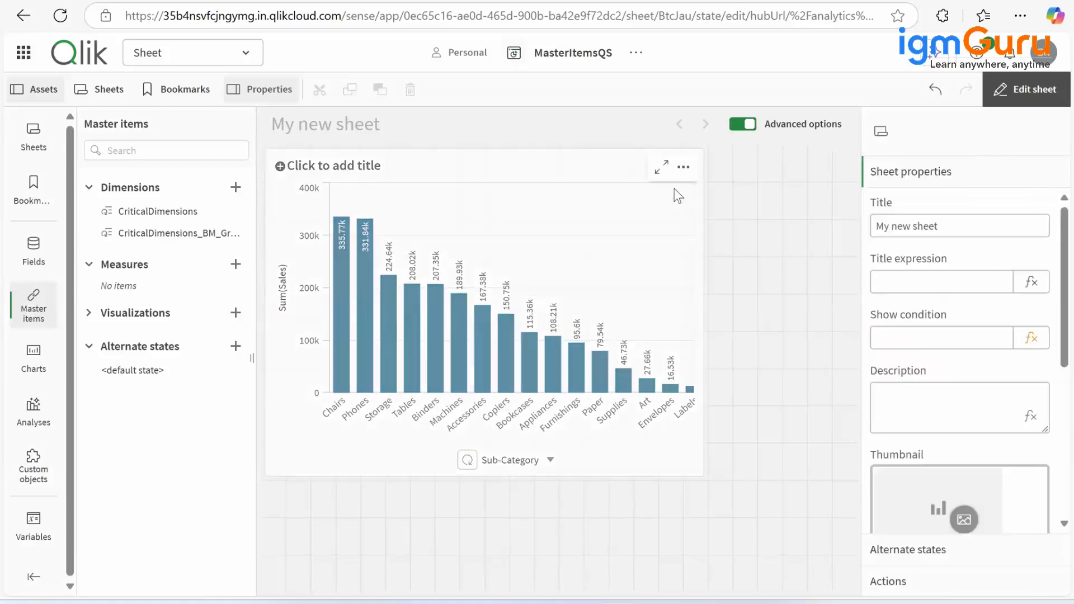
Widen the bar chart to 24 x 9 grid cells and title it Critical Dimensions Sales
{"action": "left_click", "coordinate": [582, 161]}
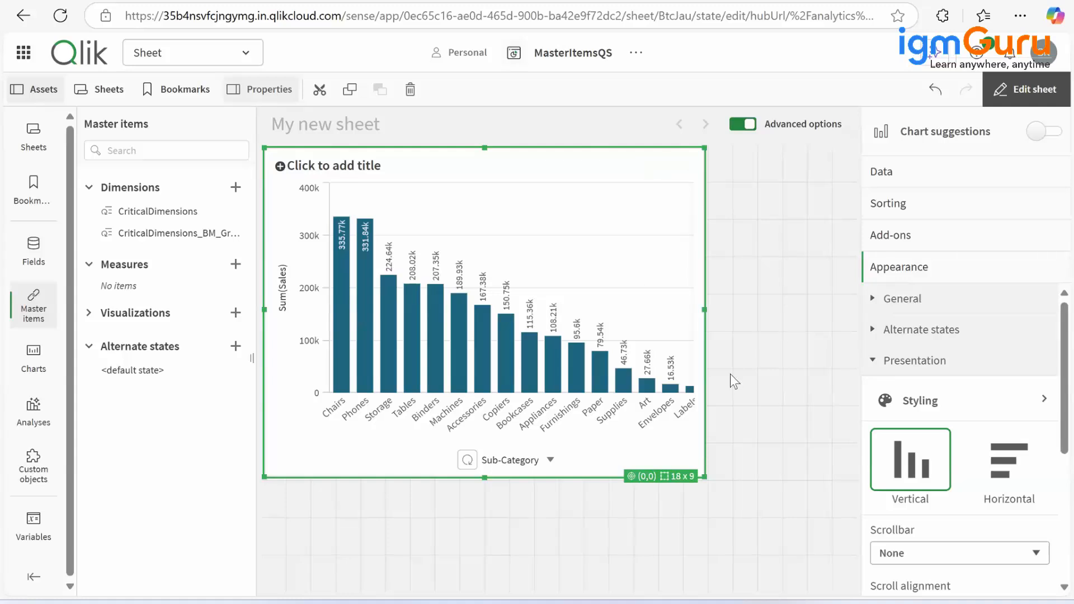
{"action": "left_click_drag", "start_coordinate": [704, 309], "coordinate": [853, 309]}
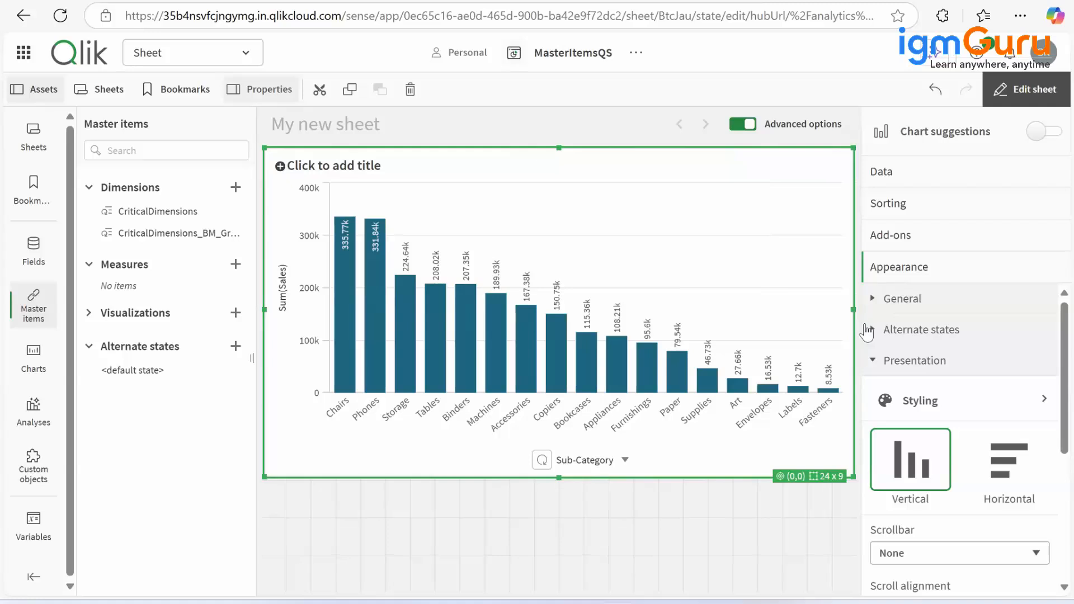
{"action": "left_click", "coordinate": [386, 167]}
{"action": "type", "text": "Crit"}
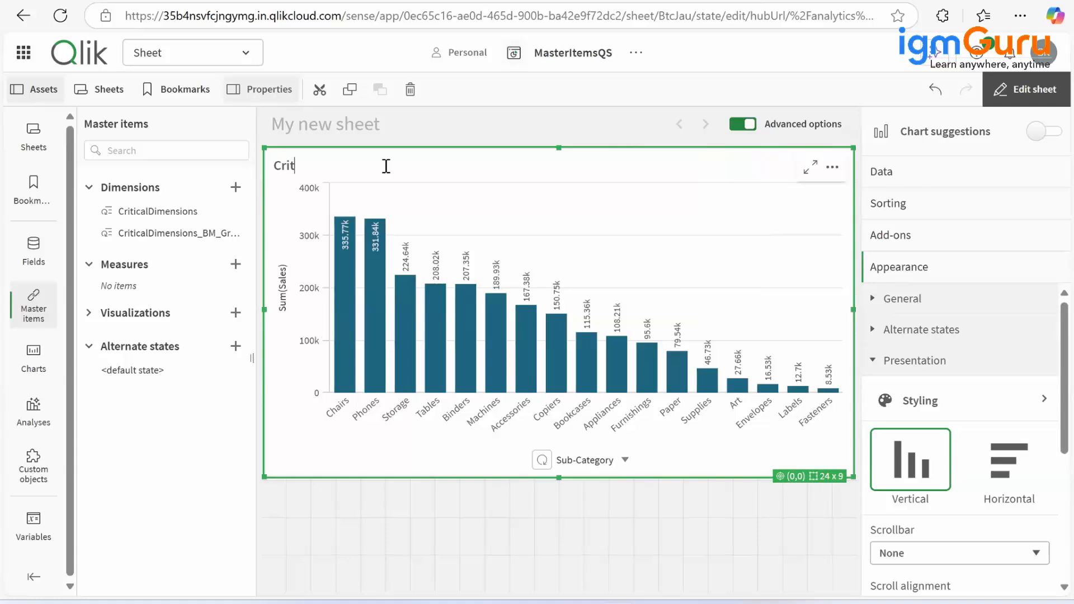
{"action": "type", "text": "ical Dimes"}
{"action": "key", "text": "BackSpace"}
{"action": "type", "text": "nsions"}
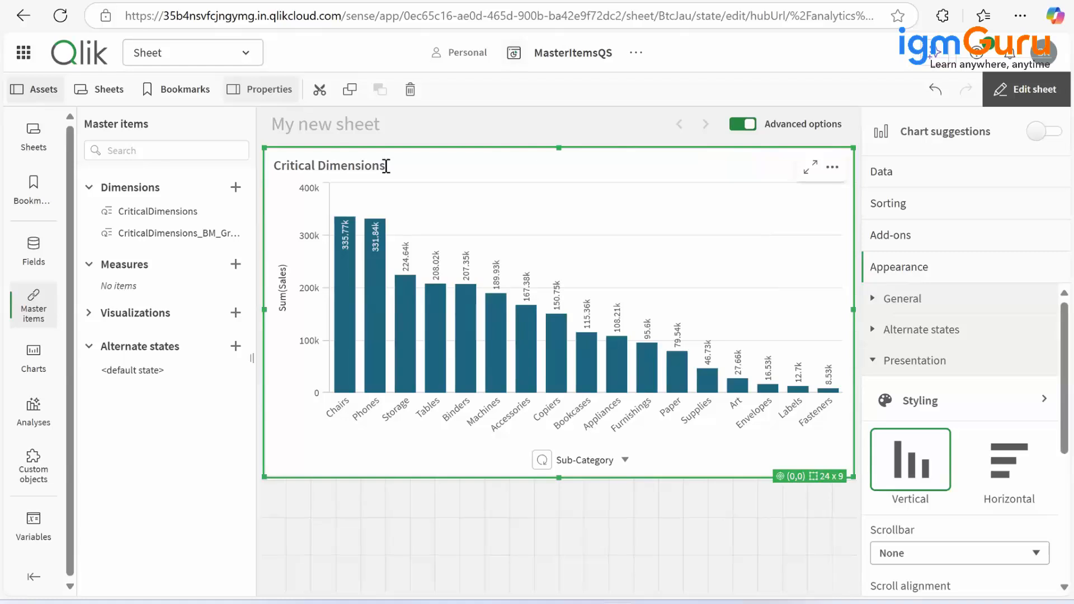
{"action": "type", "text": " Sales"}
{"action": "left_click", "coordinate": [593, 173]}
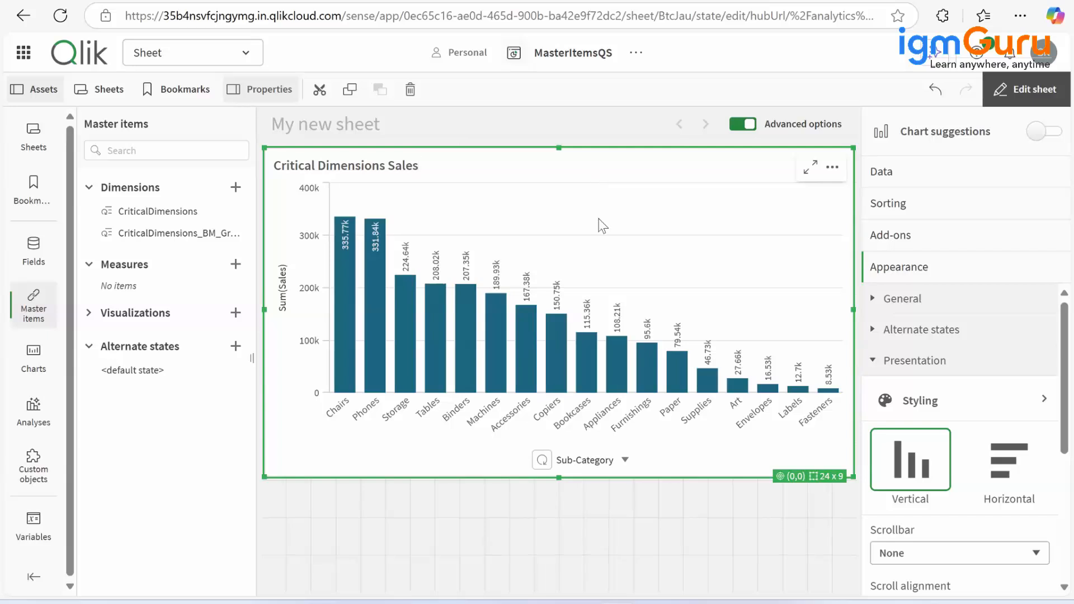
Extend the Critical Dimensions Sales chart's height to fill the sheet at 24 x 12 grid cells
{"action": "left_click", "coordinate": [576, 507]}
{"action": "left_click", "coordinate": [618, 469]}
{"action": "left_click_drag", "start_coordinate": [559, 477], "coordinate": [569, 584]}
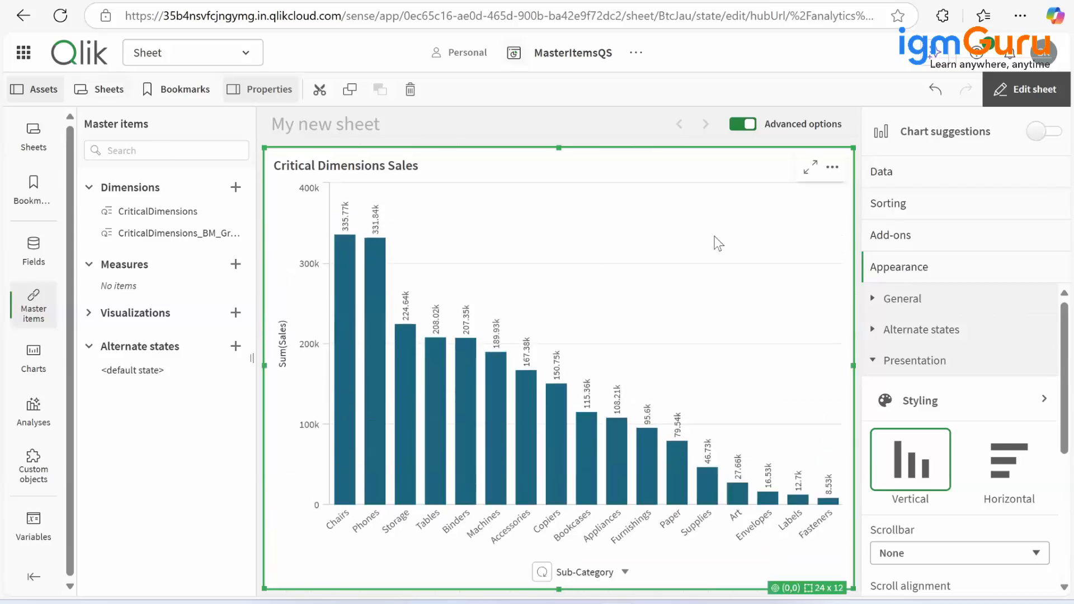
Leave and re-enter sheet editing, and narrow the Critical Dimensions Sales chart to 14 x 12 grid cells
{"action": "left_click", "coordinate": [1017, 92]}
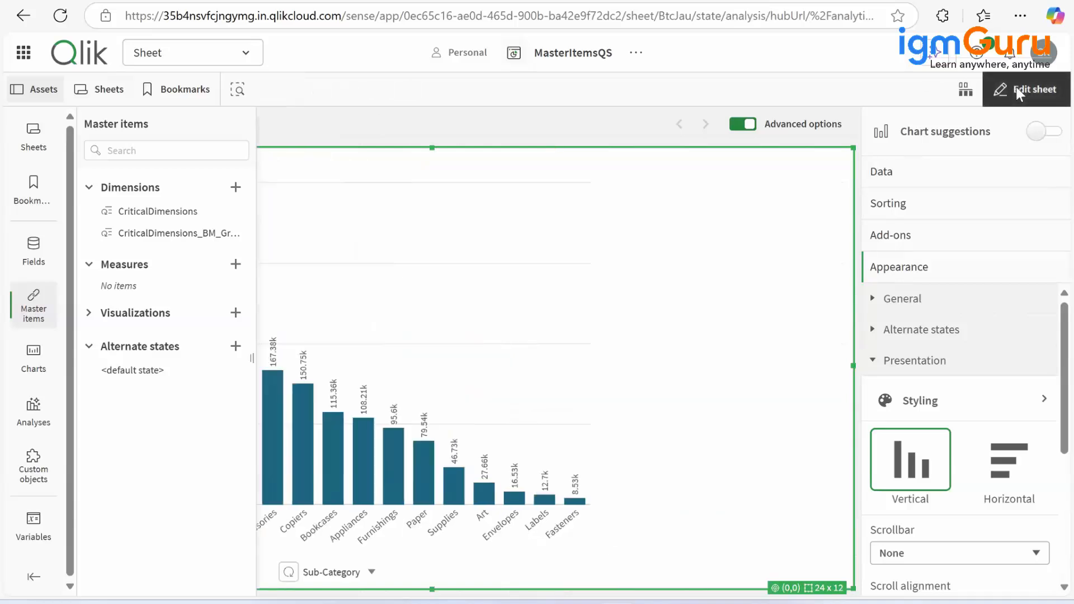
{"action": "left_click", "coordinate": [1027, 95]}
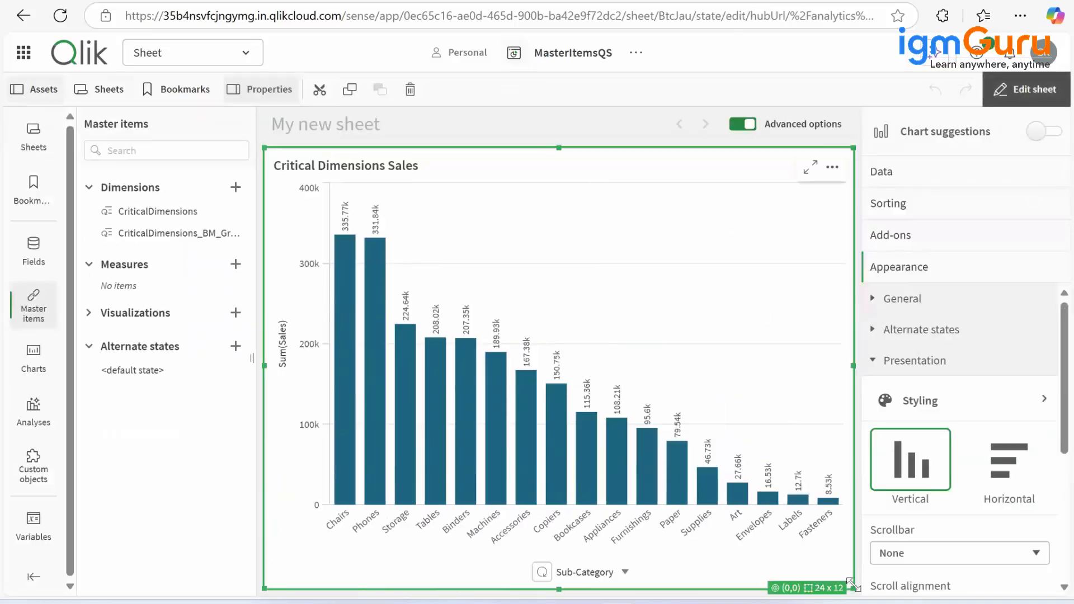
{"action": "left_click_drag", "start_coordinate": [853, 587], "coordinate": [614, 529]}
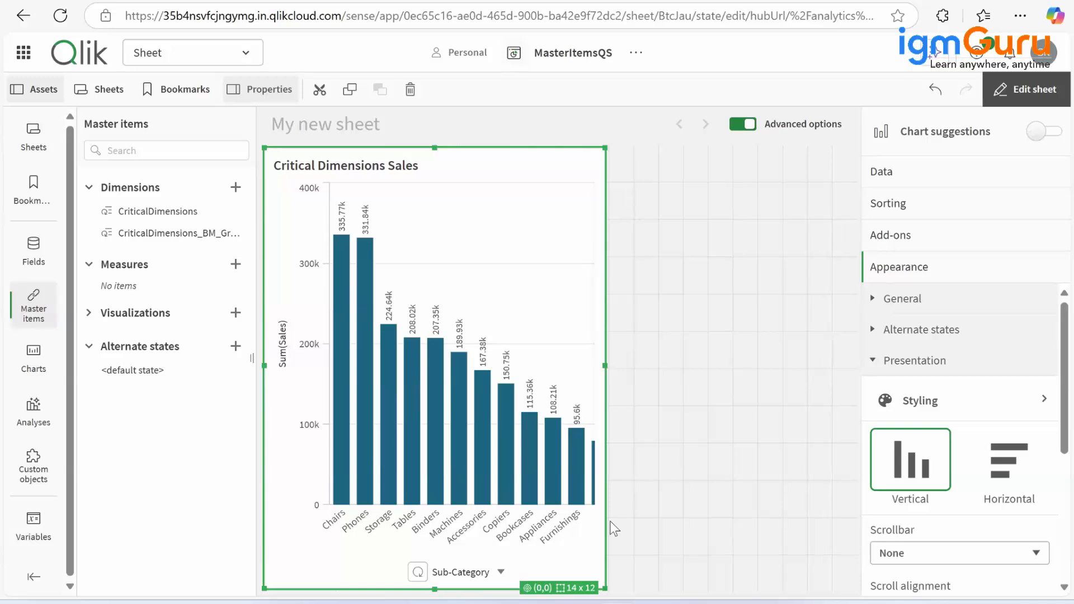
Start a drill-down master dimension with Country/Region as its first field and filter the available fields to the Orders$ table
{"action": "left_click", "coordinate": [234, 189]}
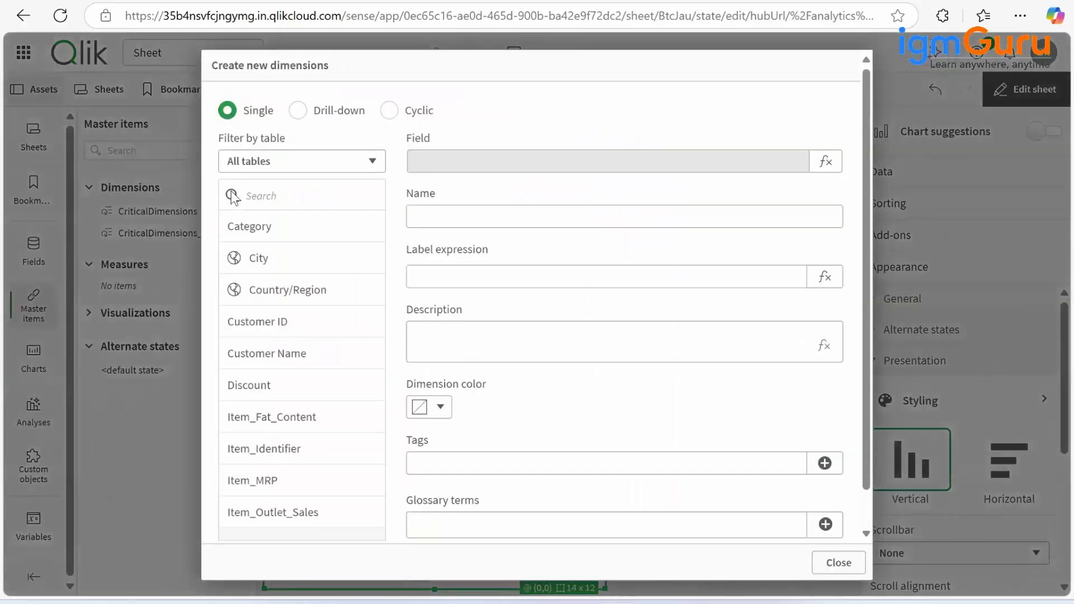
{"action": "left_click", "coordinate": [301, 112]}
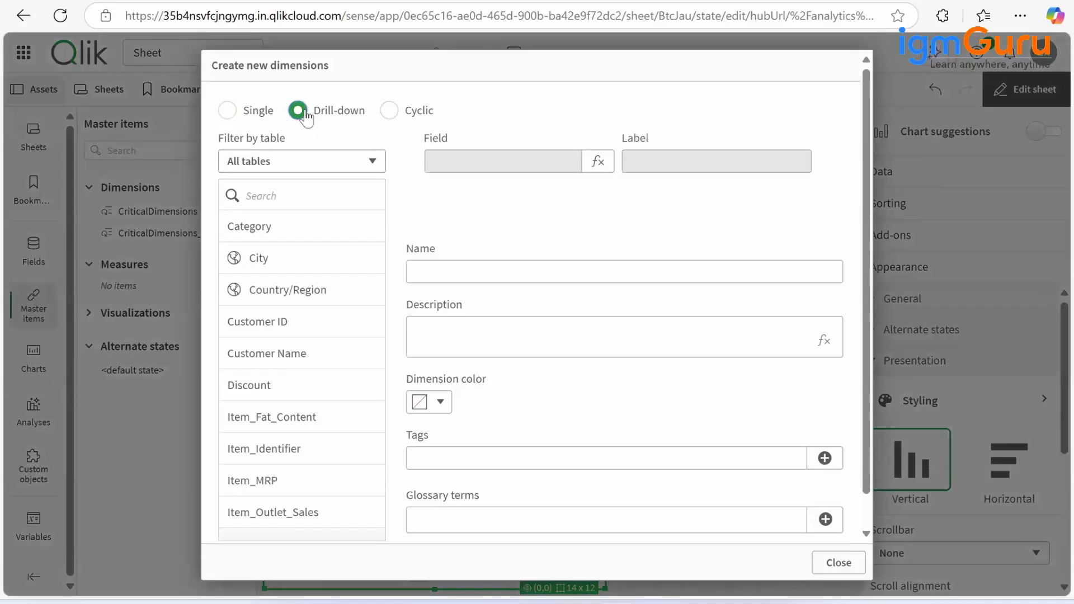
{"action": "left_click", "coordinate": [321, 309]}
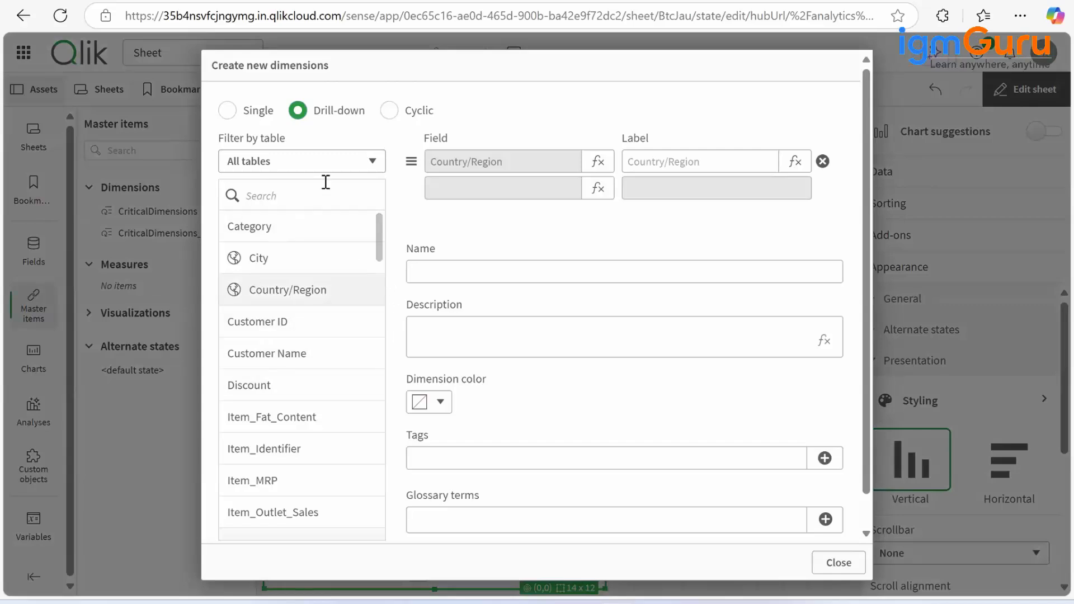
{"action": "left_click", "coordinate": [327, 165]}
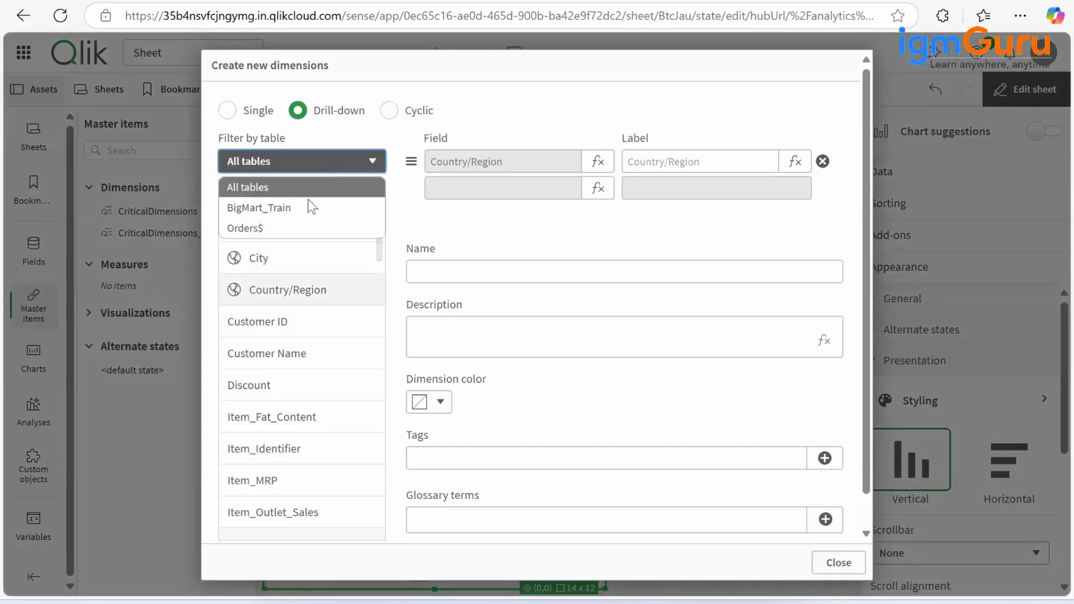
{"action": "left_click", "coordinate": [281, 227]}
Add State/Province, City and Postal Code as the following levels of the drill-down dimension
{"action": "left_click_drag", "start_coordinate": [377, 250], "coordinate": [390, 522]}
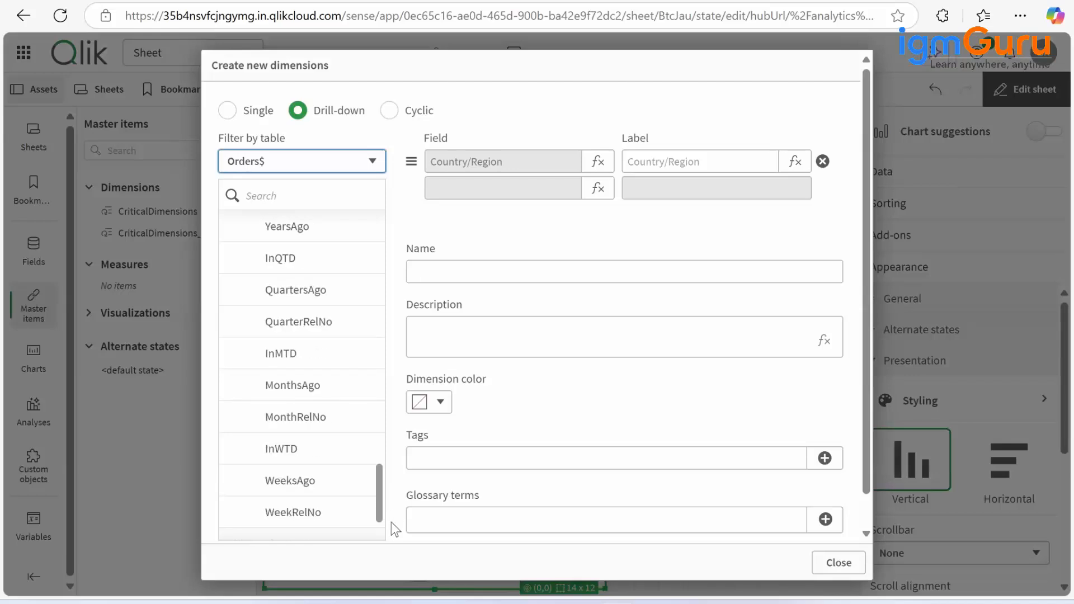
{"action": "left_click", "coordinate": [303, 493]}
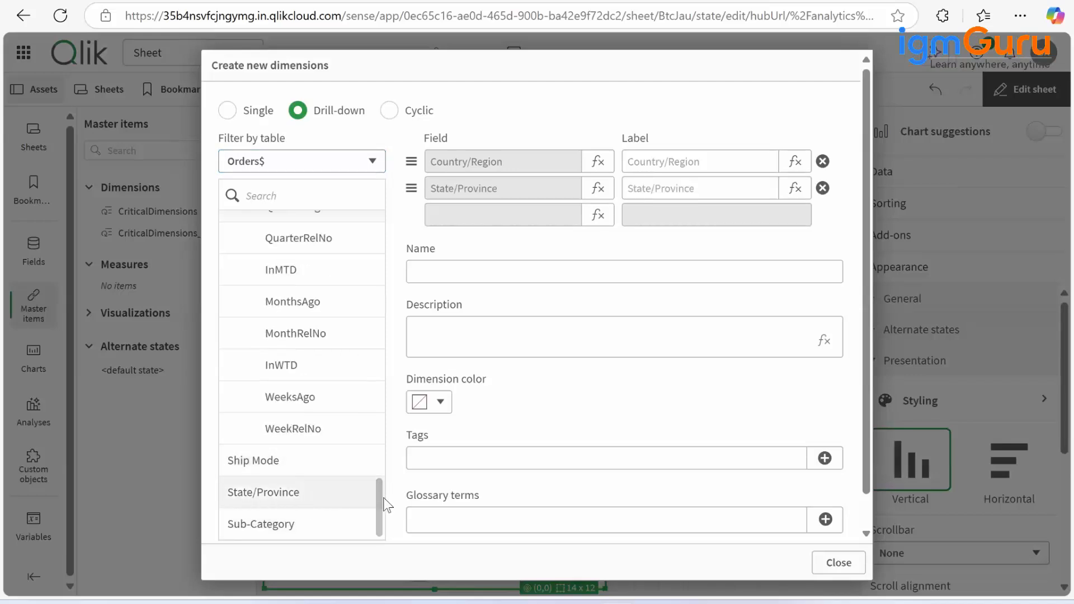
{"action": "left_click_drag", "start_coordinate": [382, 507], "coordinate": [411, 250]}
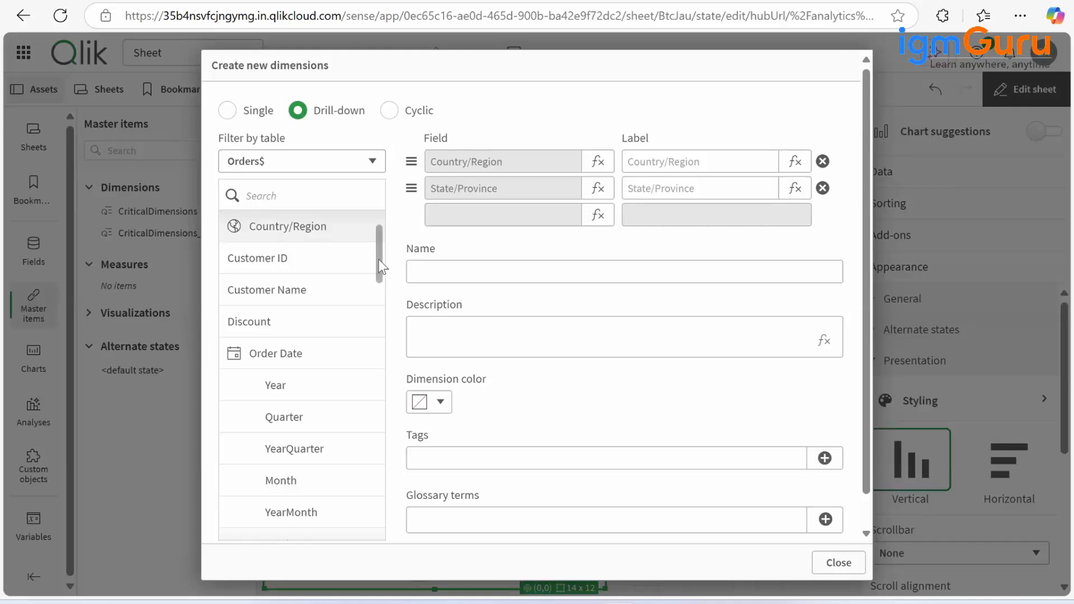
{"action": "left_click_drag", "start_coordinate": [379, 259], "coordinate": [376, 230]}
{"action": "left_click", "coordinate": [313, 261]}
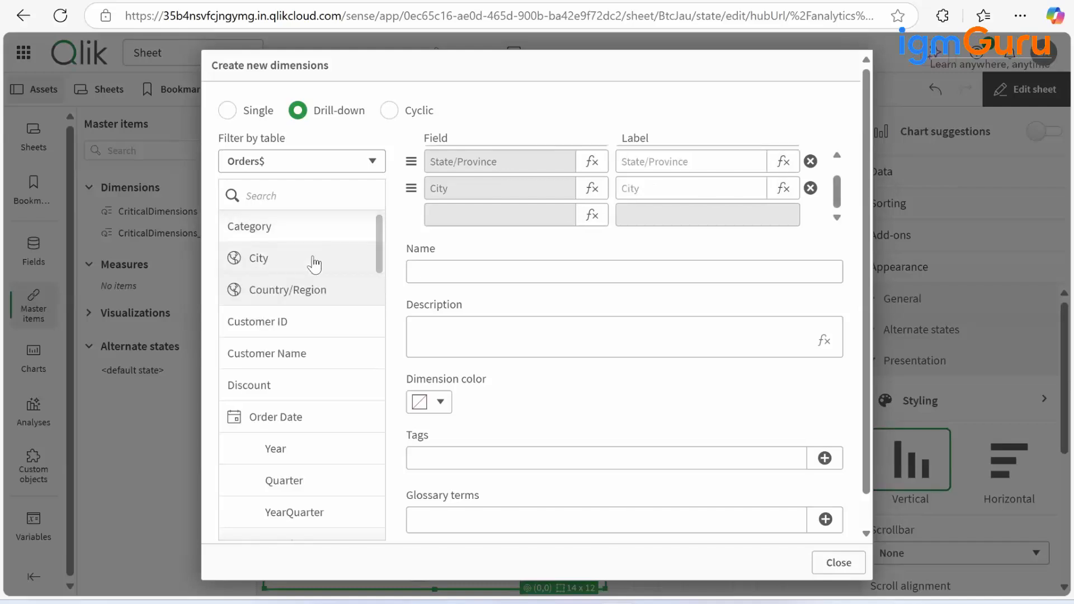
{"action": "left_click_drag", "start_coordinate": [377, 259], "coordinate": [377, 368]}
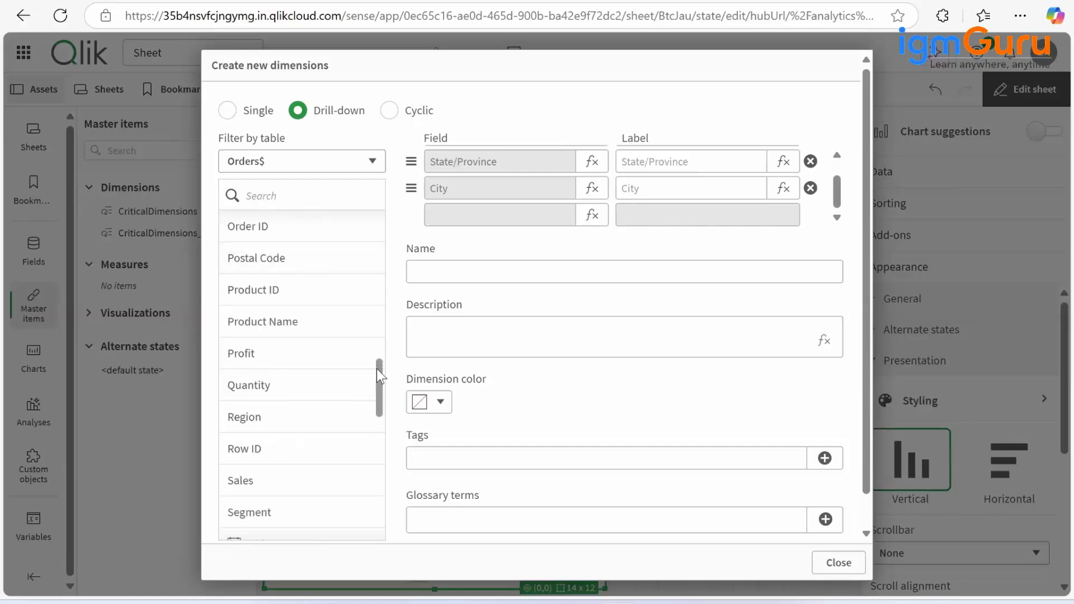
{"action": "left_click", "coordinate": [293, 270]}
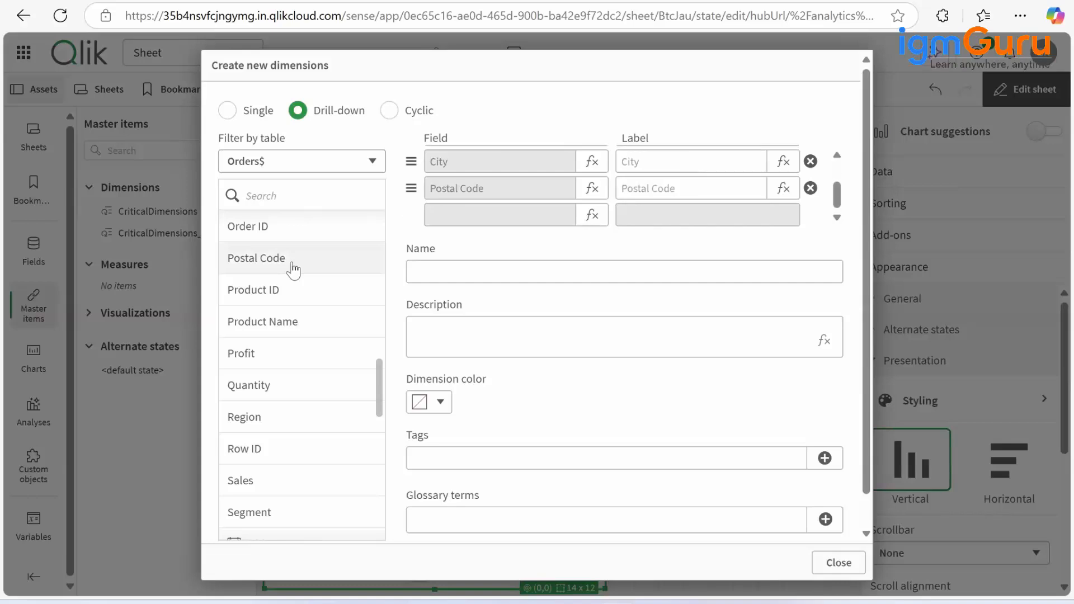
Name the drill-down dimension LocationHcy, create it and close the creation form
{"action": "left_click", "coordinate": [480, 269]}
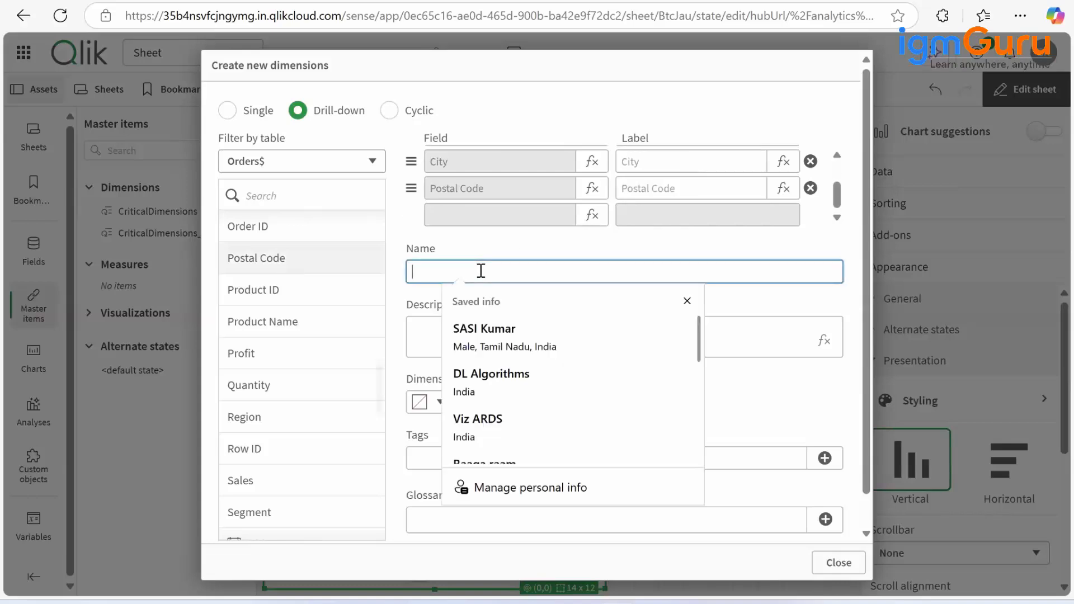
{"action": "type", "text": "Location"}
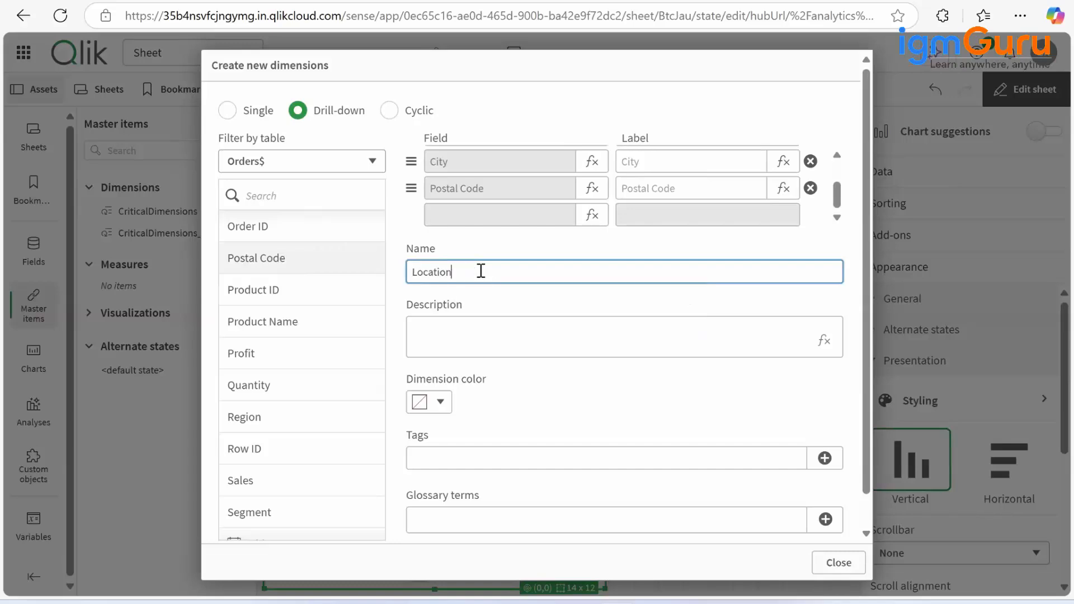
{"action": "type", "text": "Hcy"}
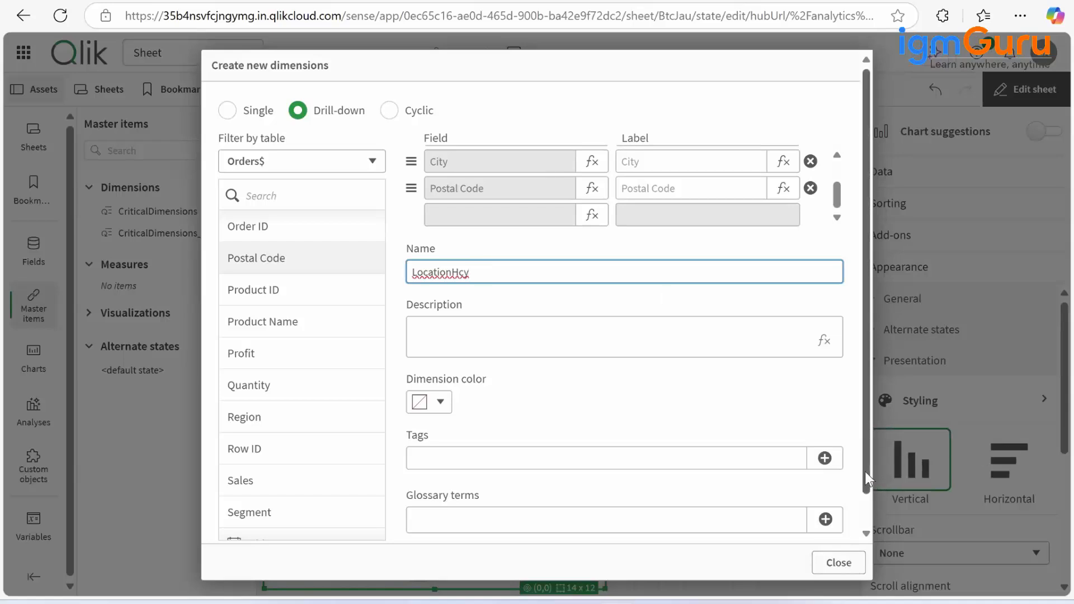
{"action": "scroll", "coordinate": [865, 472], "scroll_direction": "down", "scroll_amount": 1}
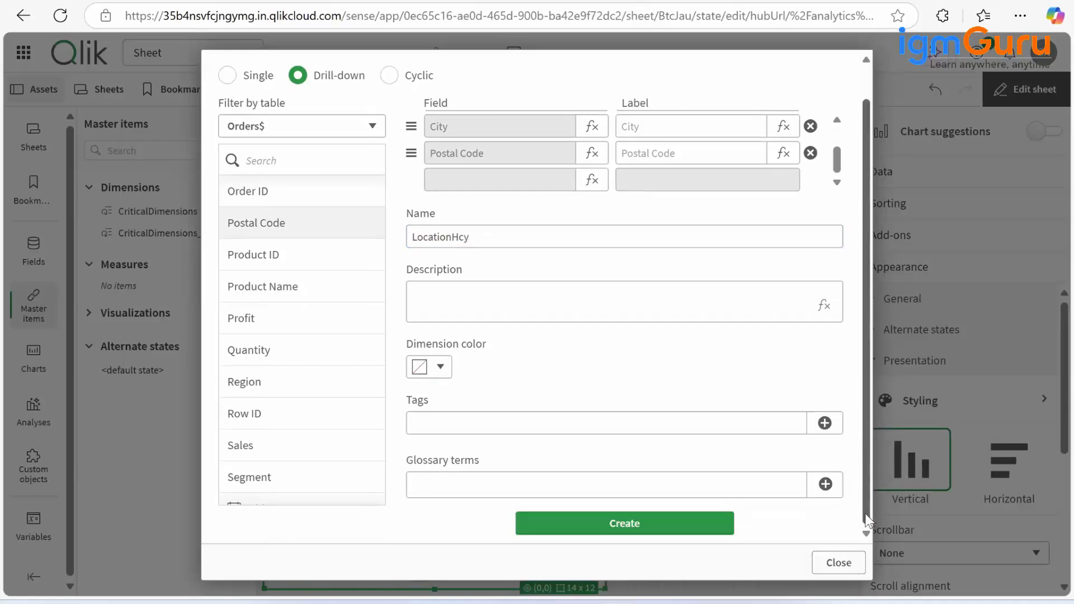
{"action": "left_click", "coordinate": [695, 526]}
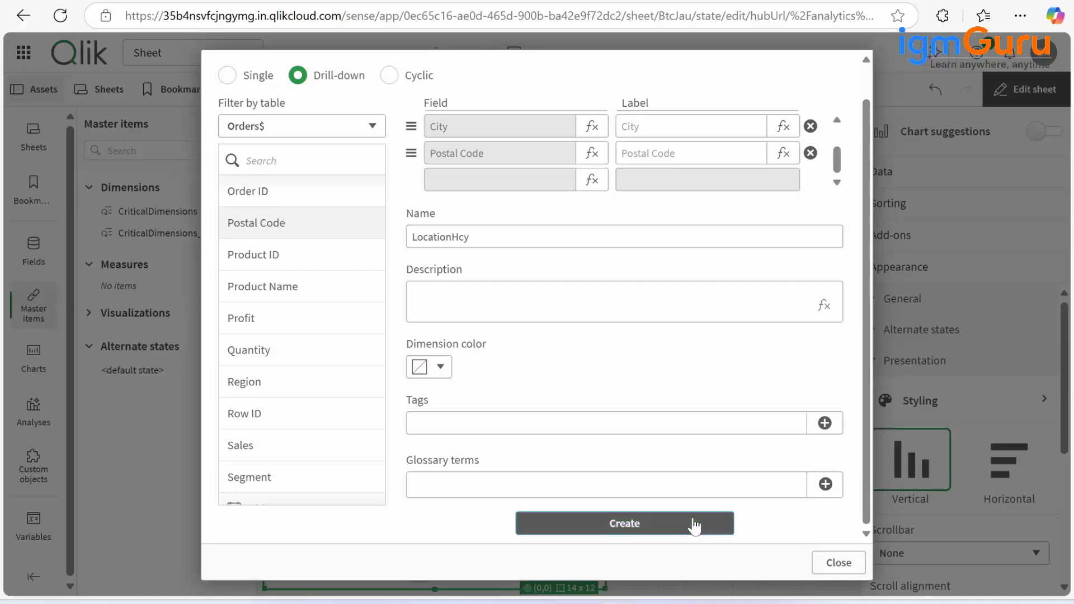
{"action": "left_click", "coordinate": [839, 564]}
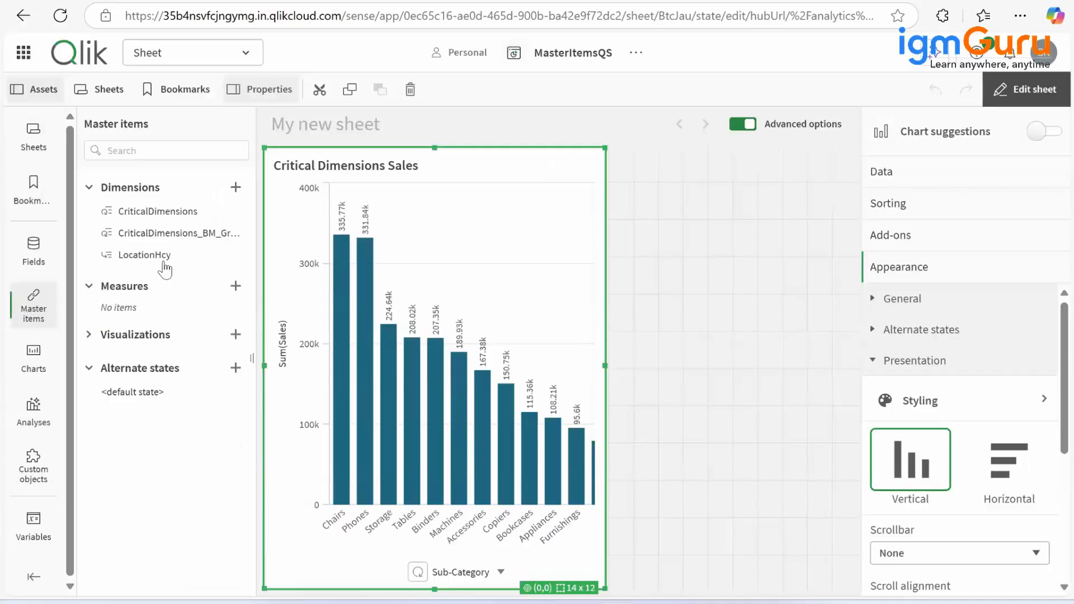
Add an empty bar chart beside the Critical Dimensions Sales chart and extend it to 10 x 12 grid cells
{"action": "left_click", "coordinate": [670, 319]}
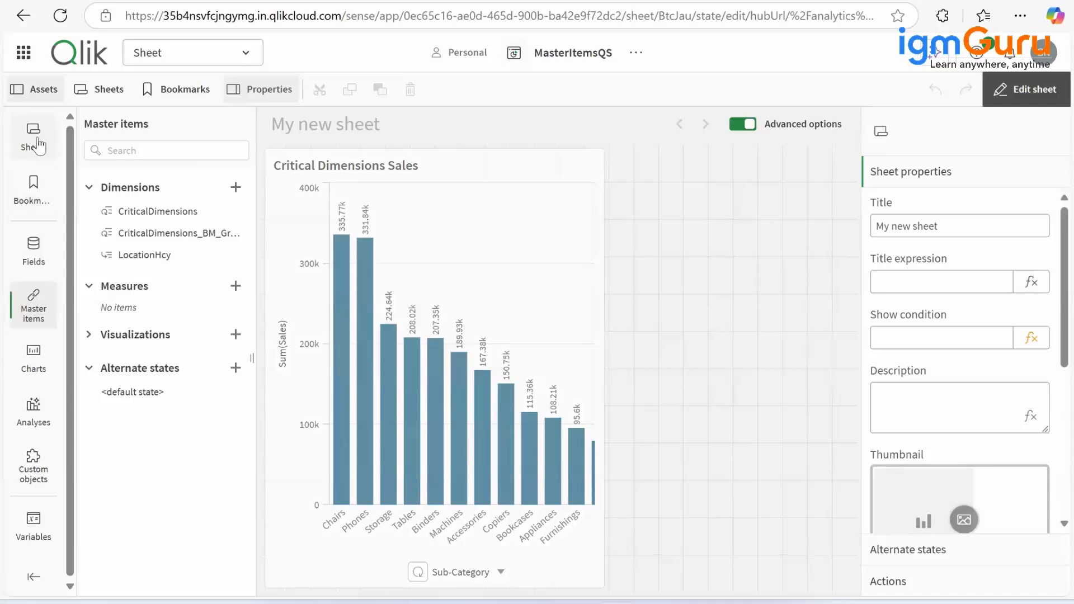
{"action": "left_click", "coordinate": [35, 358]}
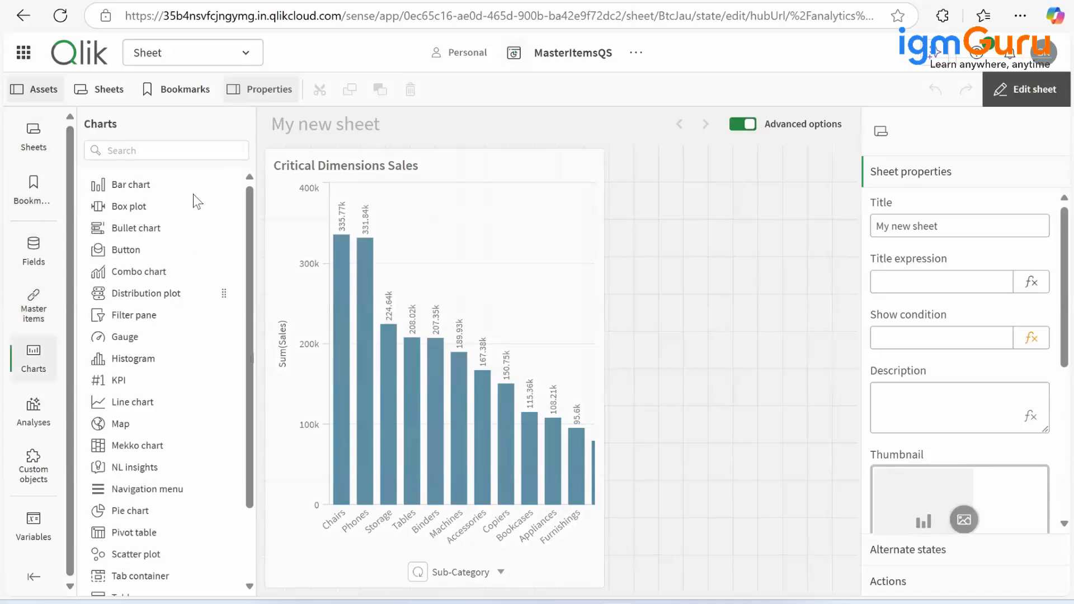
{"action": "left_click_drag", "start_coordinate": [151, 185], "coordinate": [730, 252]}
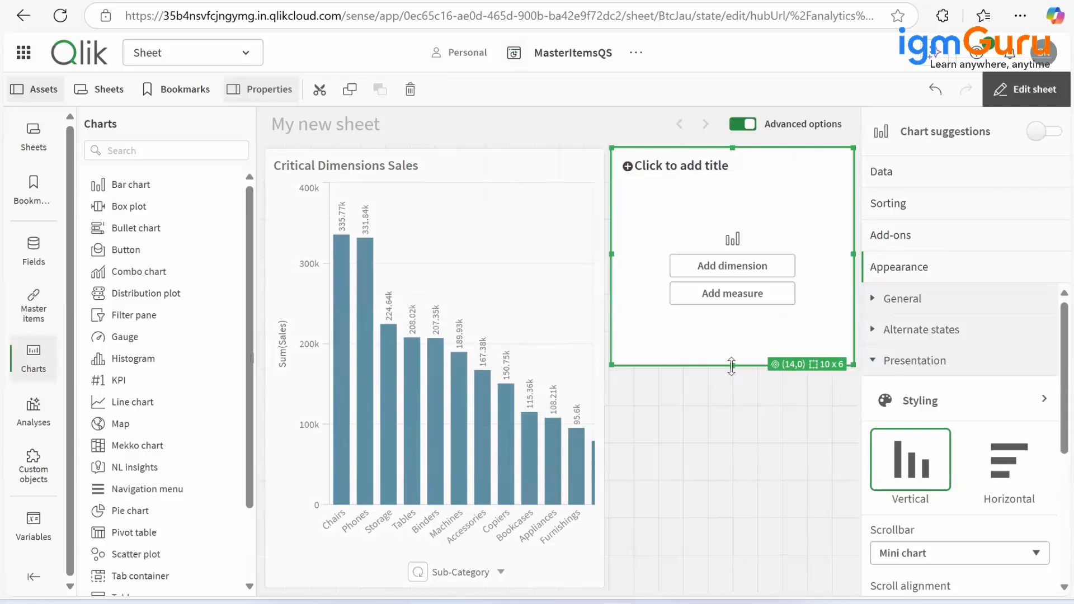
{"action": "left_click_drag", "start_coordinate": [732, 365], "coordinate": [746, 587]}
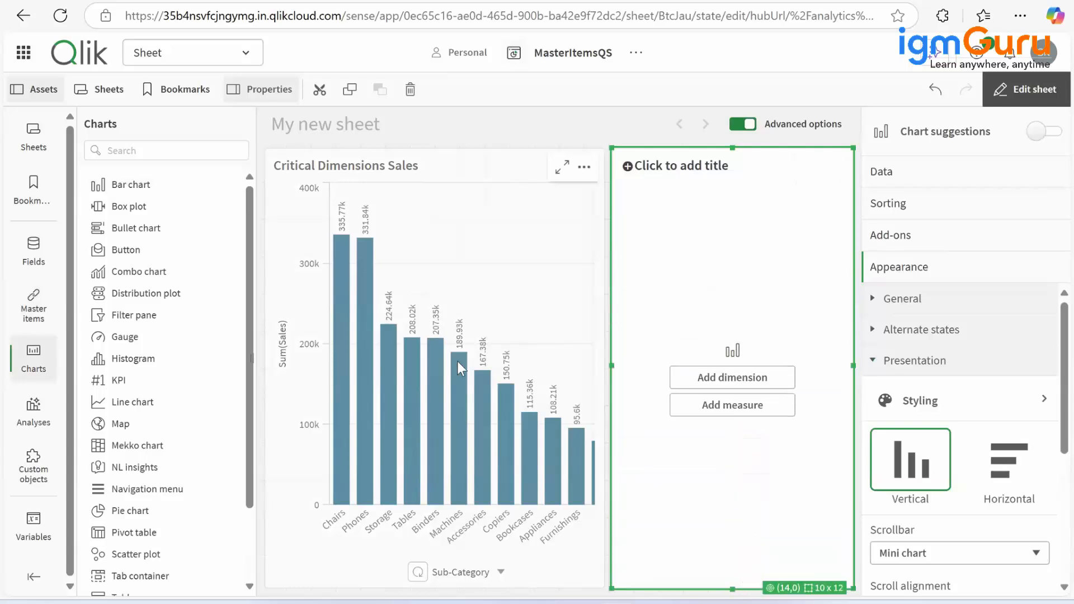
Give the empty bar chart the LocationHcy master dimension and Sum(Sales) as its measure
{"action": "left_click", "coordinate": [33, 306]}
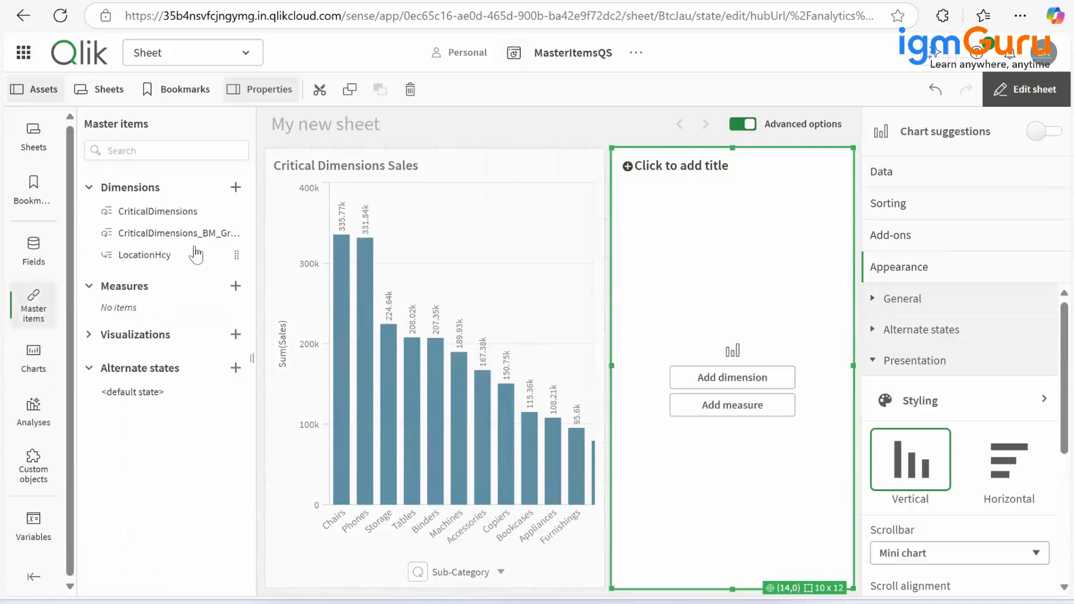
{"action": "left_click_drag", "start_coordinate": [240, 261], "coordinate": [719, 390]}
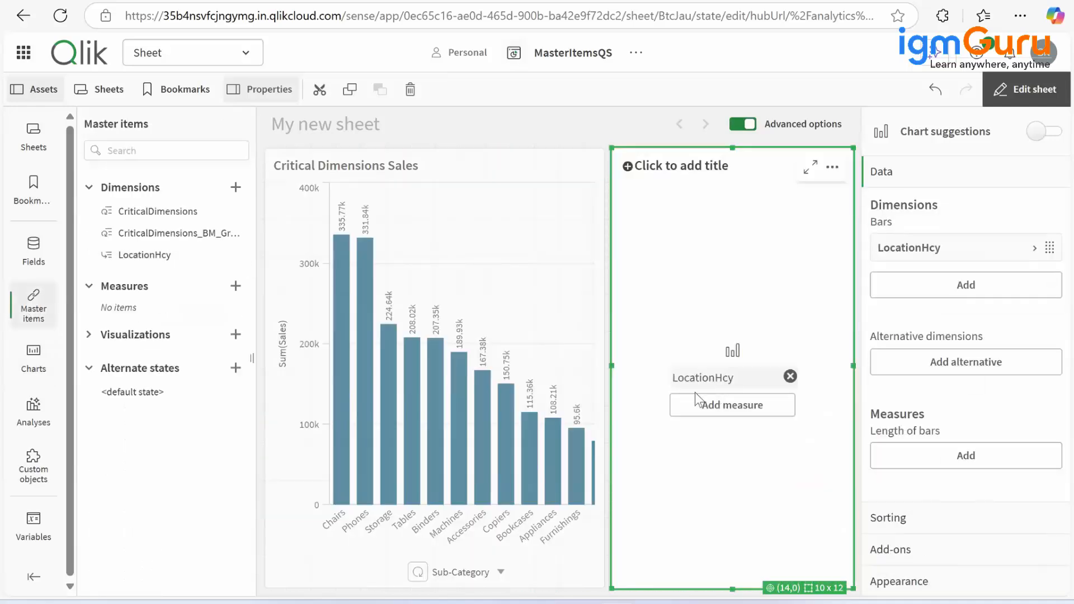
{"action": "left_click", "coordinate": [959, 456]}
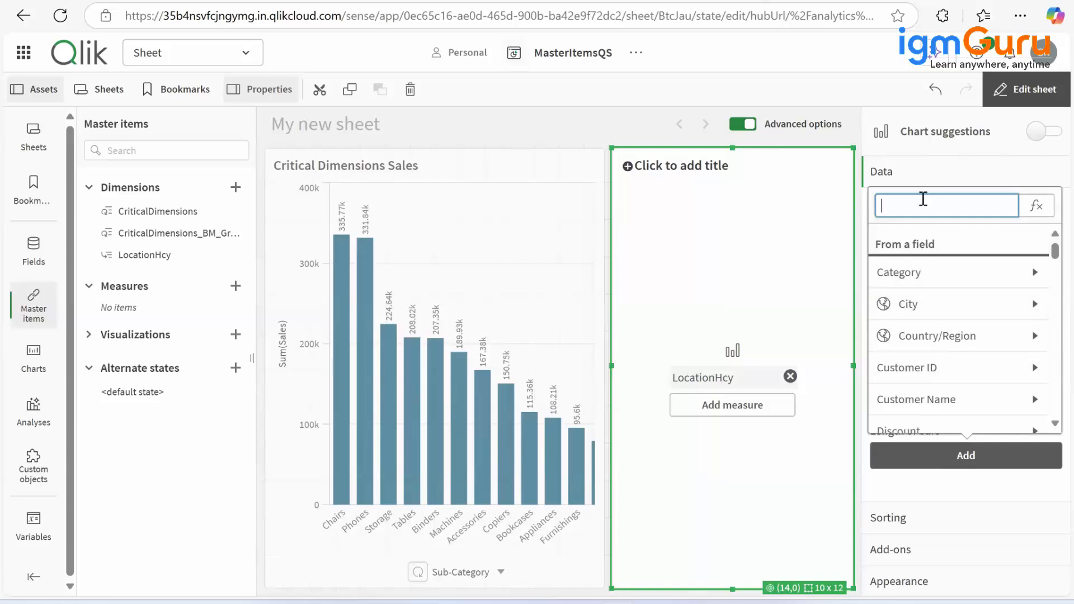
{"action": "type", "text": "sal"}
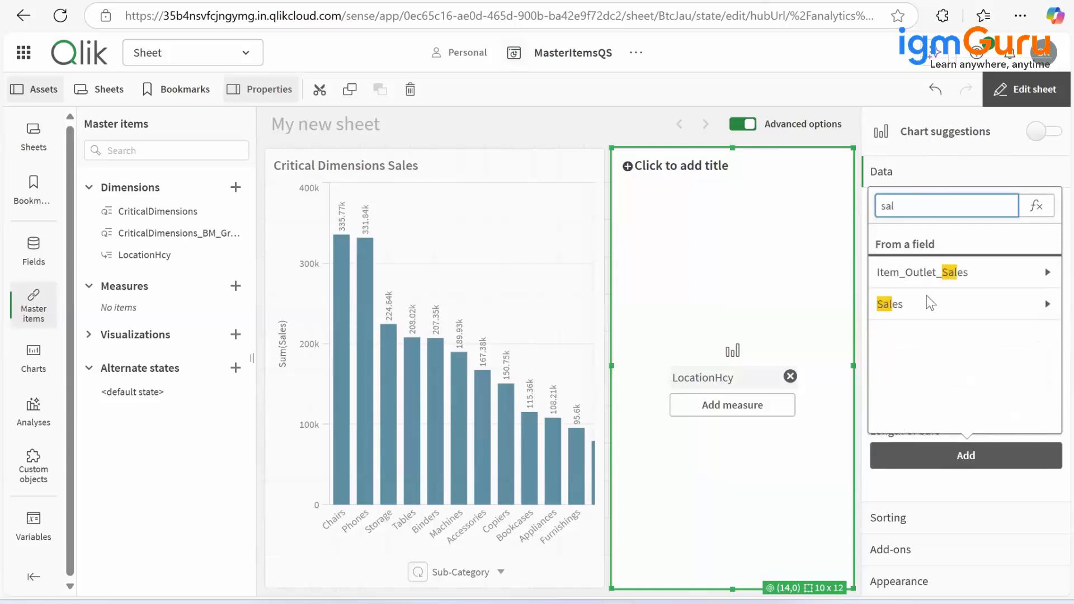
{"action": "left_click", "coordinate": [919, 305]}
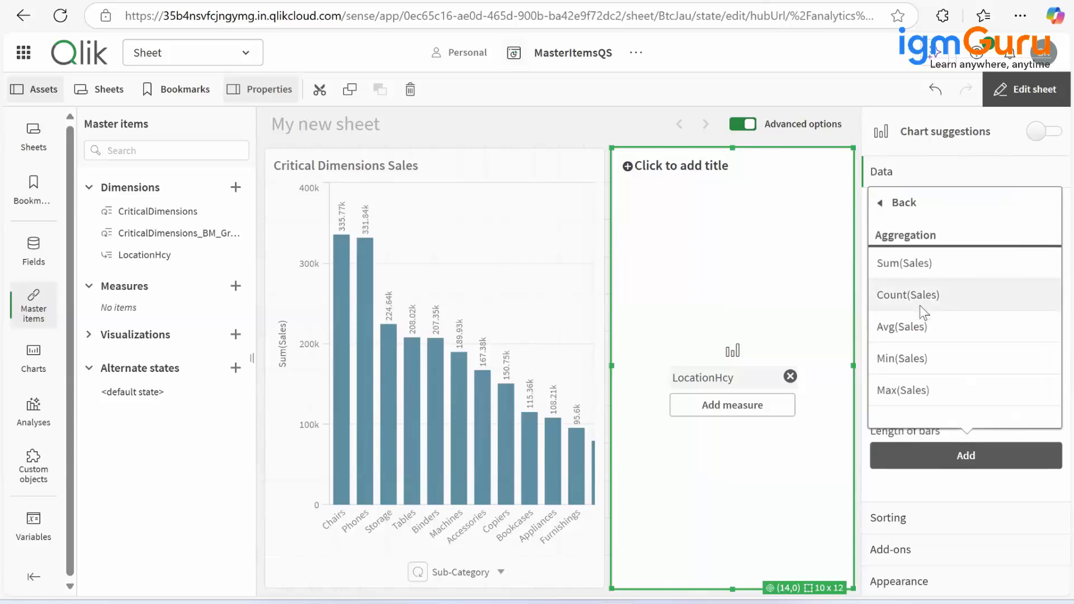
{"action": "left_click", "coordinate": [918, 265]}
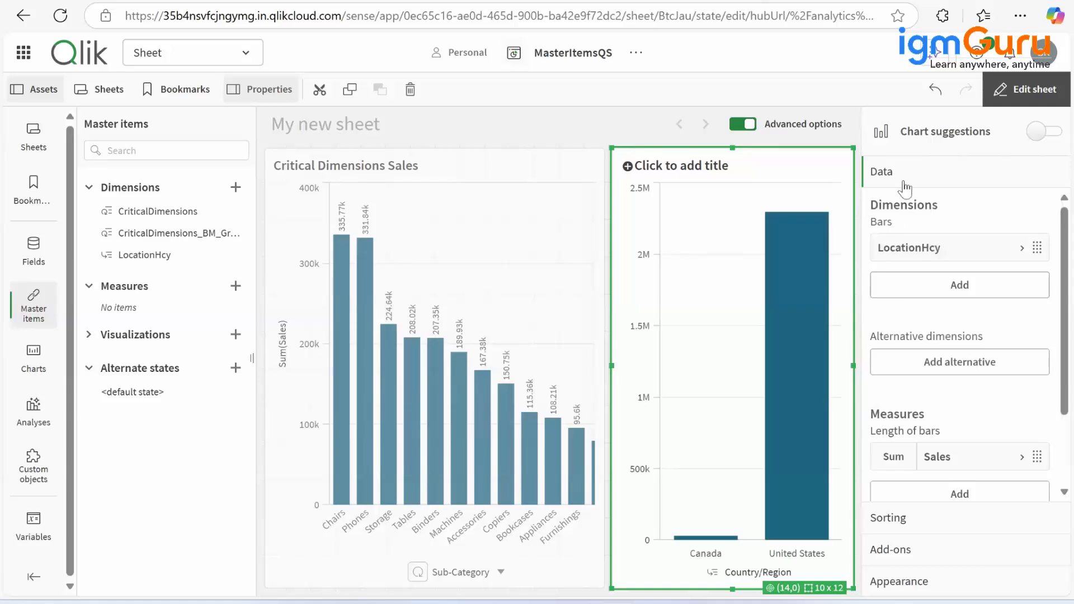
Stack both charts at full sheet width, with Critical Dimensions Sales at 24 x 7 grid cells above the LocationHcy chart at 24 x 5
{"action": "left_click", "coordinate": [530, 240]}
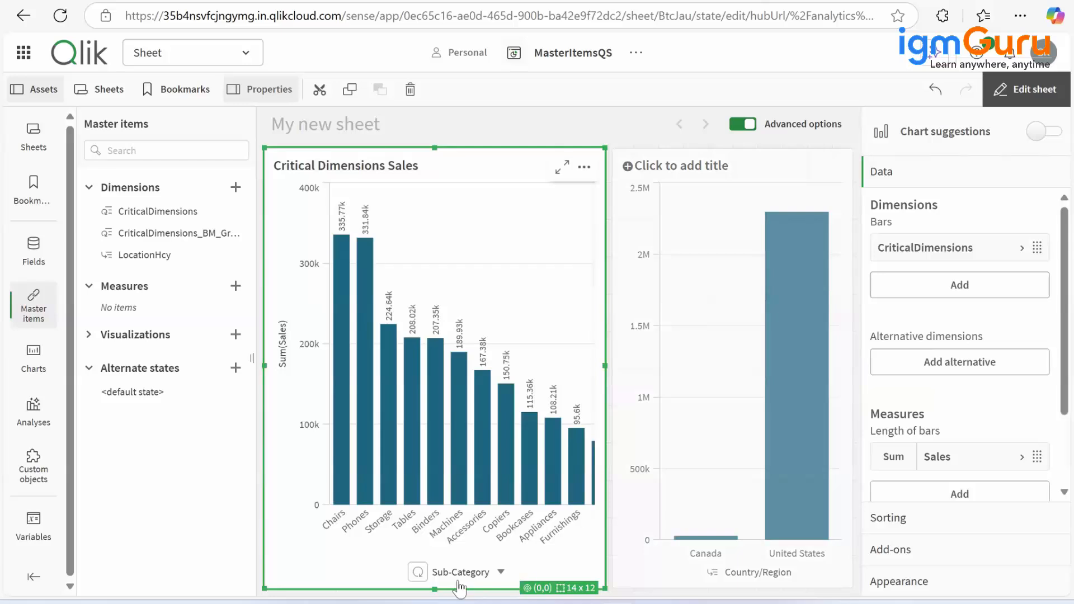
{"action": "left_click_drag", "start_coordinate": [435, 585], "coordinate": [435, 402]}
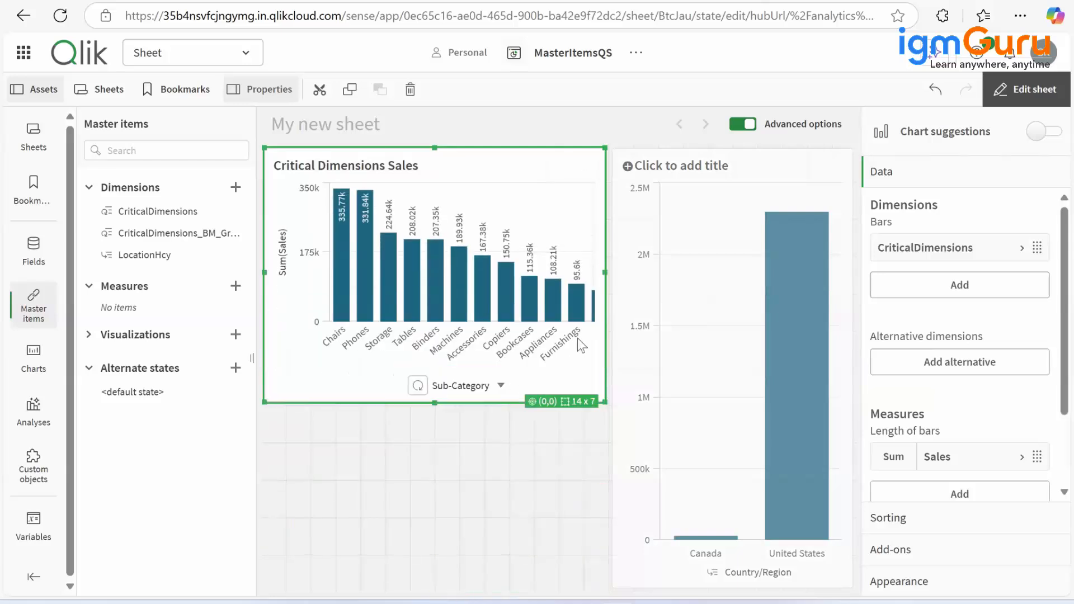
{"action": "left_click", "coordinate": [769, 171]}
{"action": "left_click_drag", "start_coordinate": [732, 147], "coordinate": [720, 400]}
{"action": "left_click", "coordinate": [601, 269]}
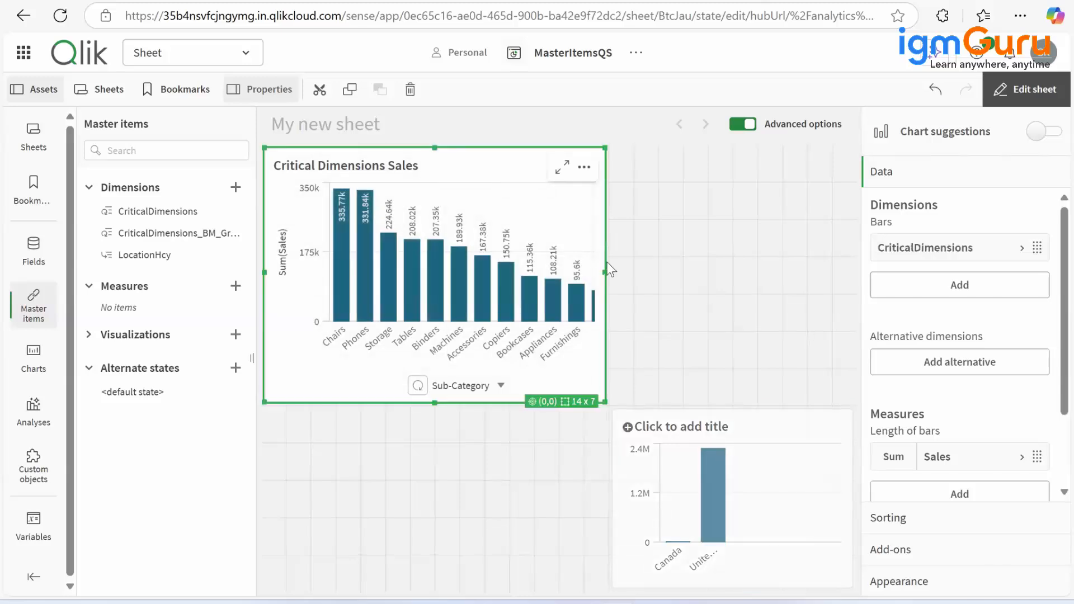
{"action": "left_click_drag", "start_coordinate": [602, 271], "coordinate": [852, 272]}
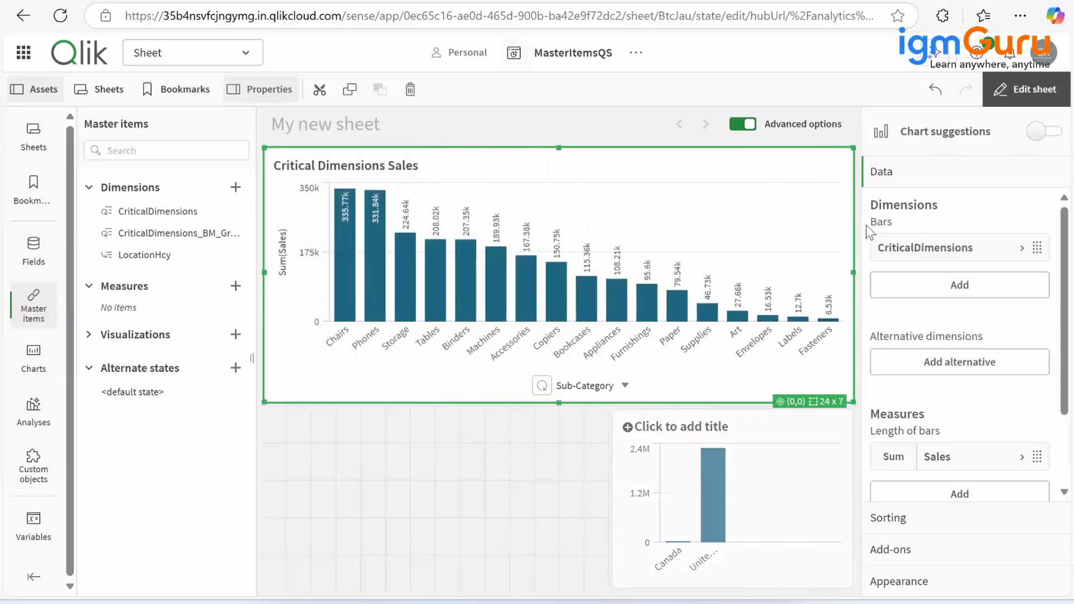
{"action": "left_click", "coordinate": [616, 492]}
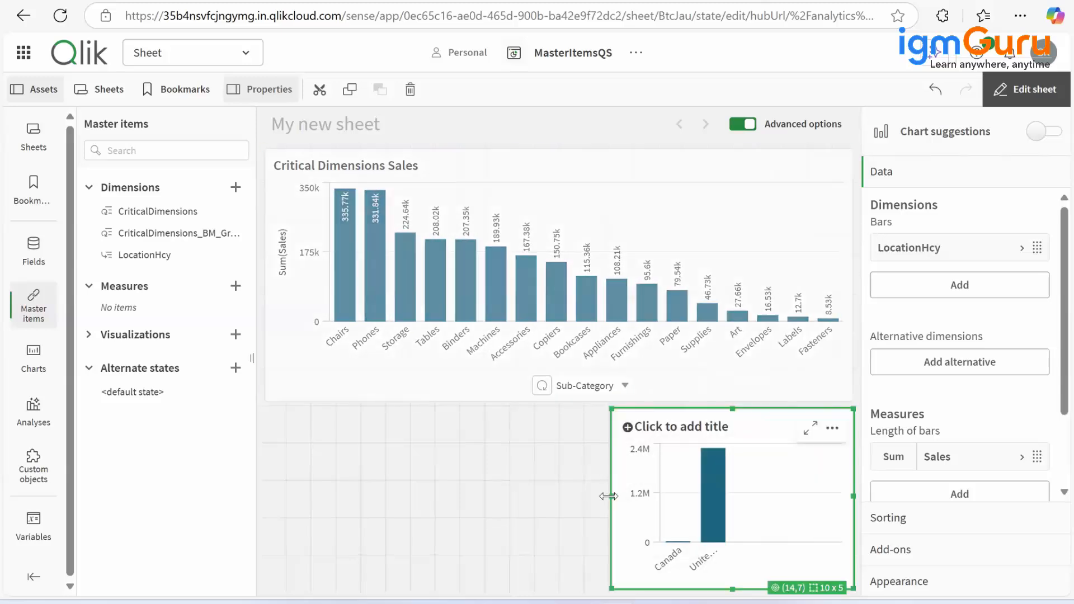
{"action": "left_click_drag", "start_coordinate": [614, 493], "coordinate": [253, 493]}
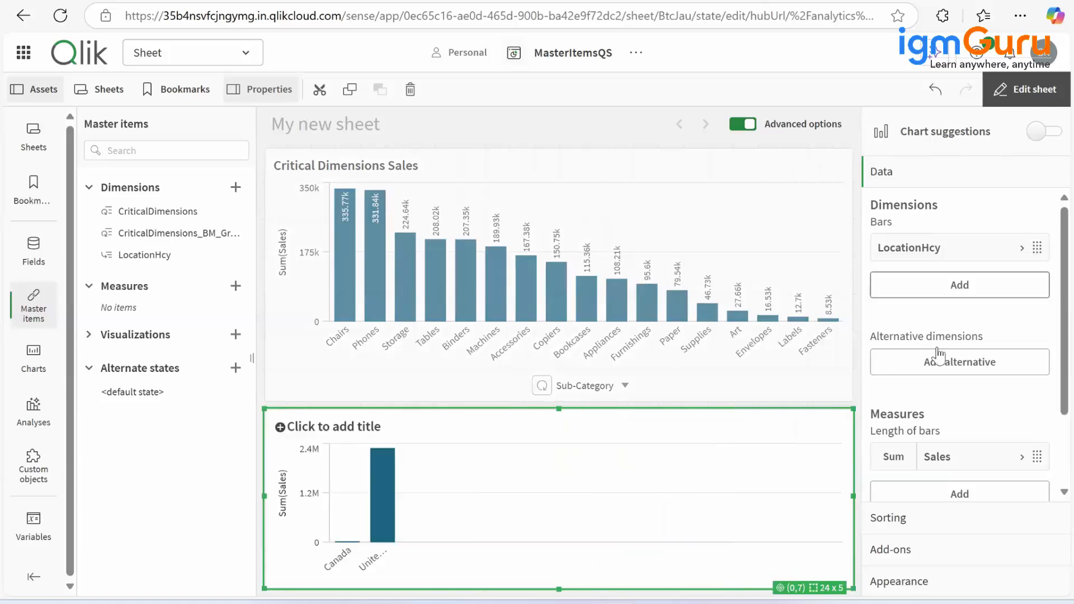
Change the LocationHcy chart to horizontal bars and turn on its value labels
{"action": "left_click", "coordinate": [938, 580]}
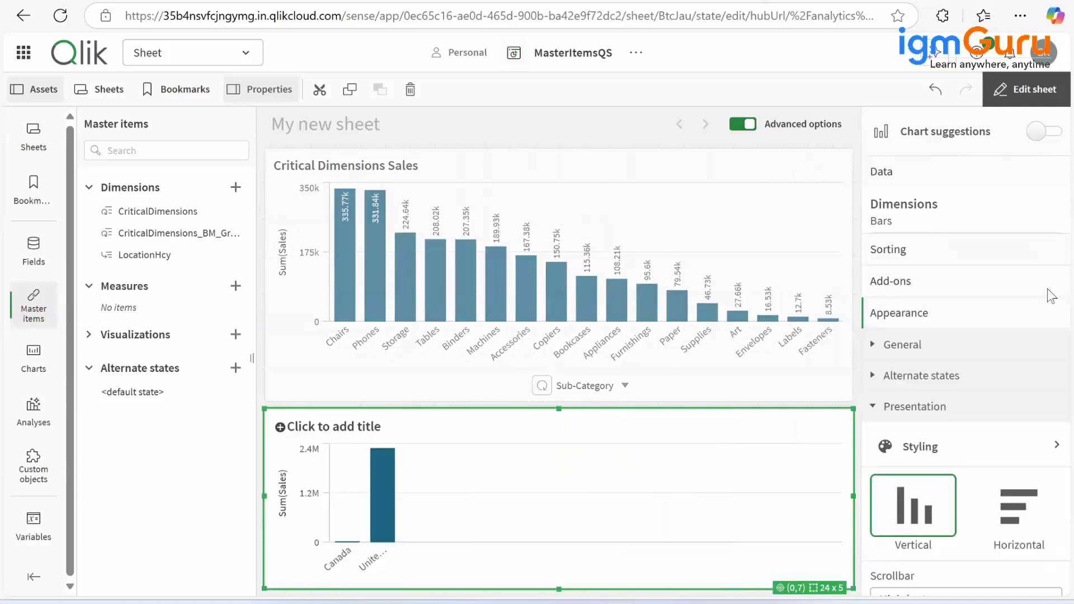
{"action": "left_click", "coordinate": [1003, 460]}
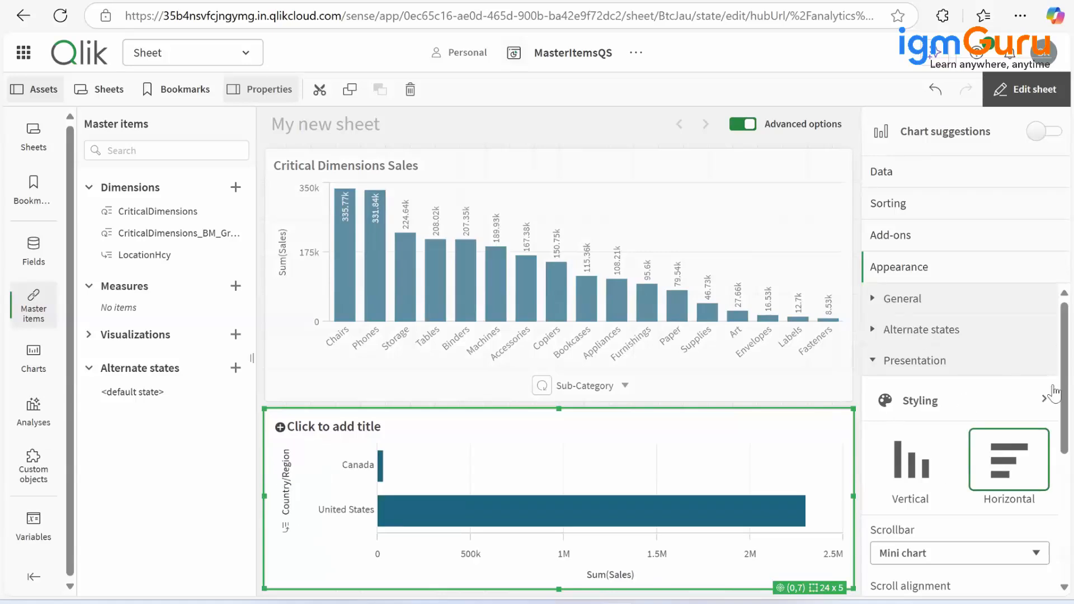
{"action": "scroll", "coordinate": [1047, 461], "scroll_direction": "down", "scroll_amount": 5}
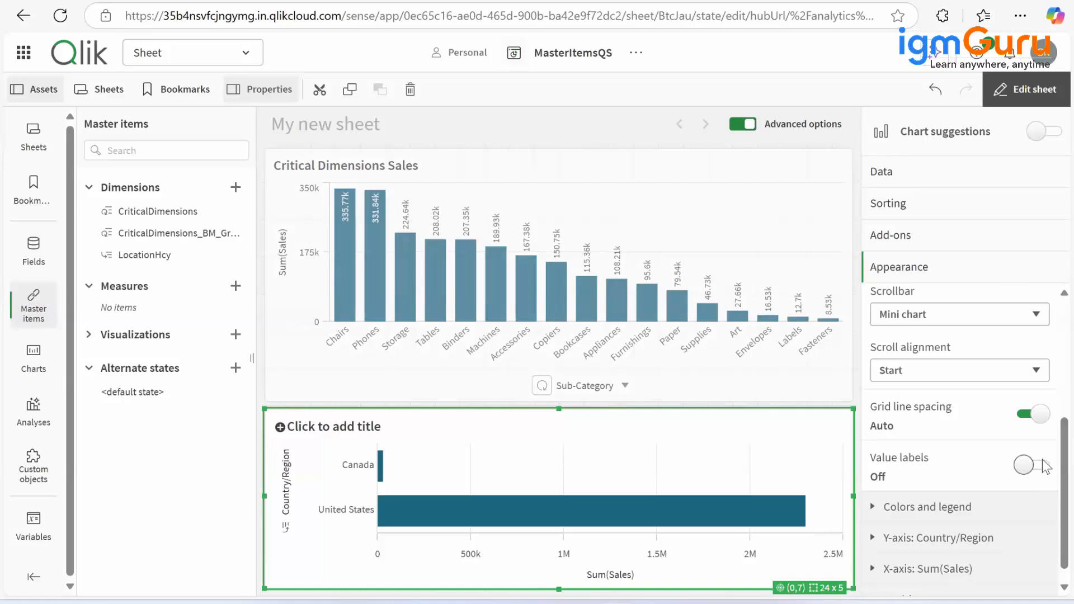
{"action": "left_click", "coordinate": [1042, 468]}
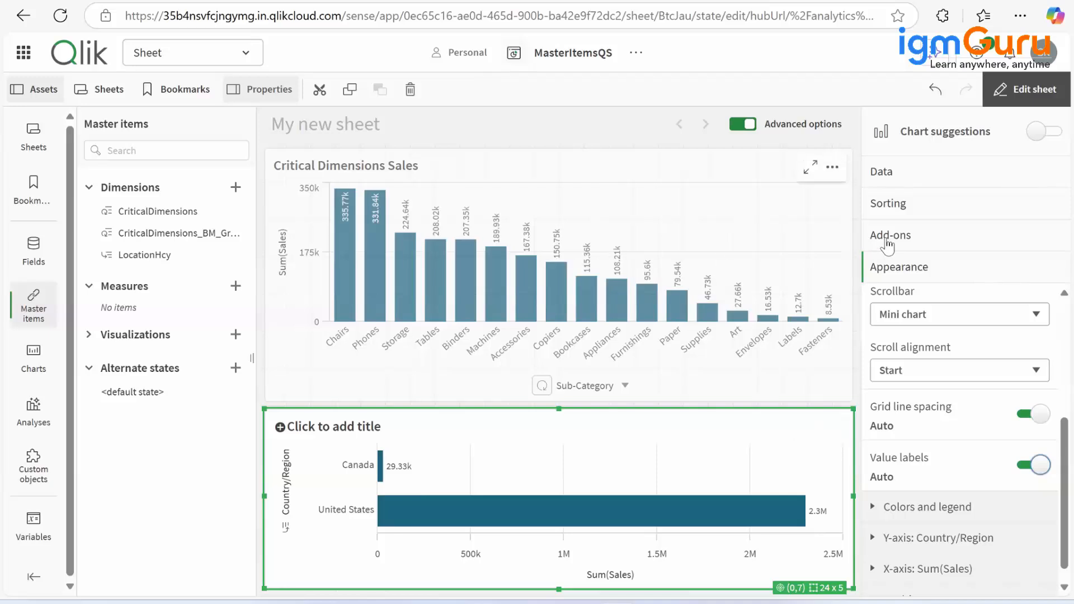
Put Sum(Sales) first in the LocationHcy chart's sort order, leave edit mode and drill down into Canada
{"action": "left_click", "coordinate": [941, 206]}
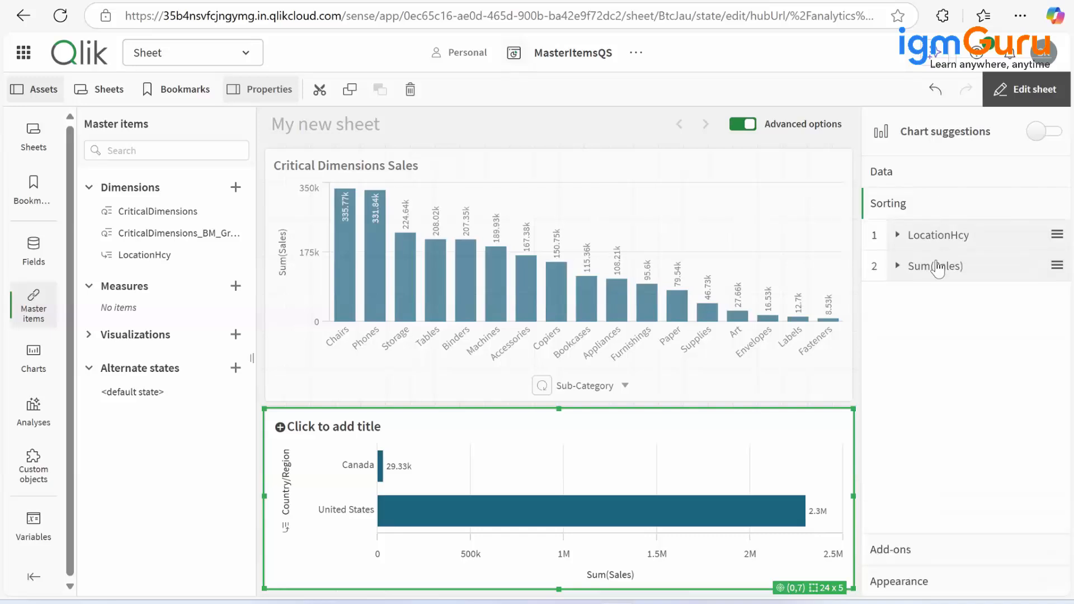
{"action": "left_click_drag", "start_coordinate": [942, 268], "coordinate": [939, 234]}
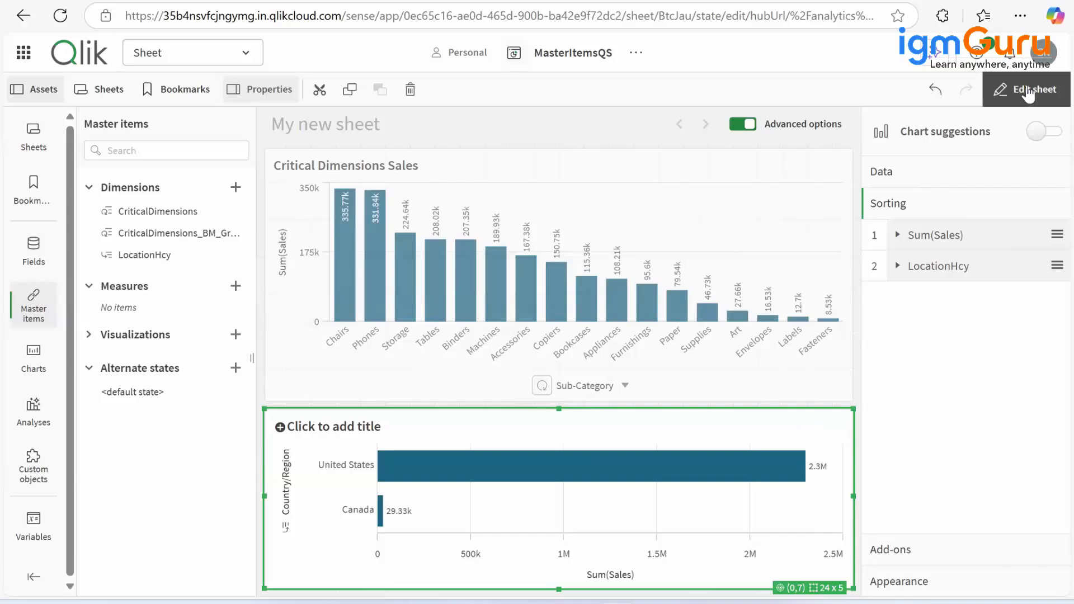
{"action": "left_click", "coordinate": [1026, 90]}
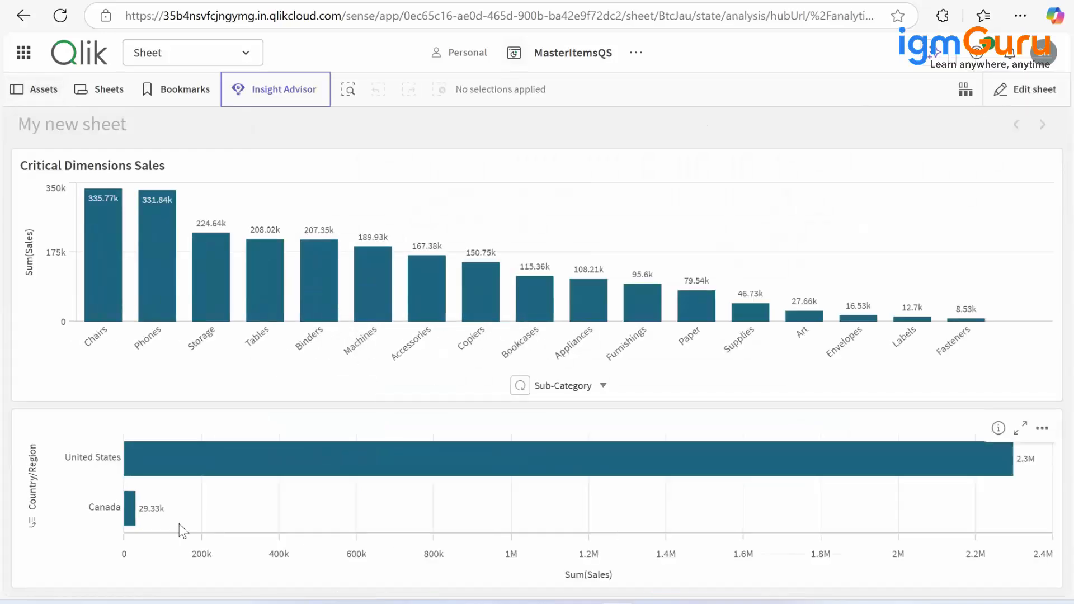
{"action": "left_click", "coordinate": [129, 513]}
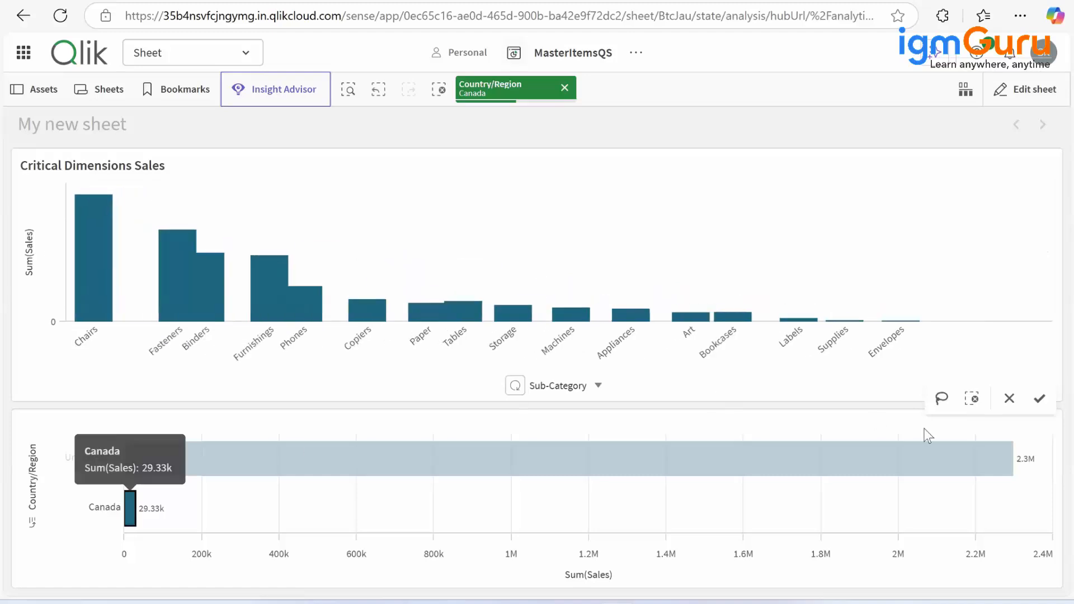
{"action": "left_click", "coordinate": [1038, 398]}
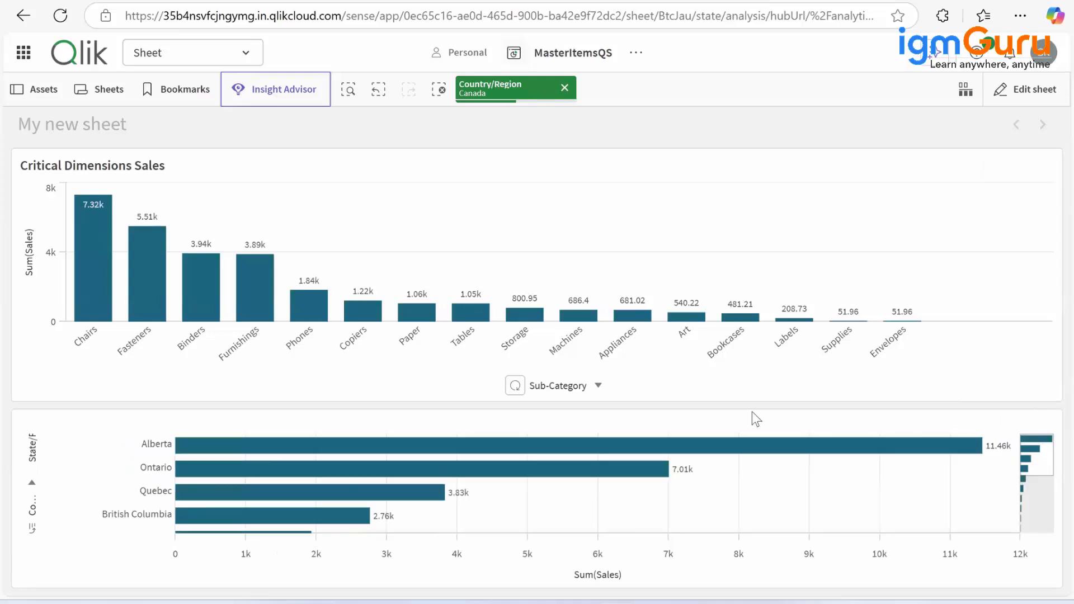
Return to sheet editing, create a second sheet with its default name and open it
{"action": "left_click", "coordinate": [1038, 99]}
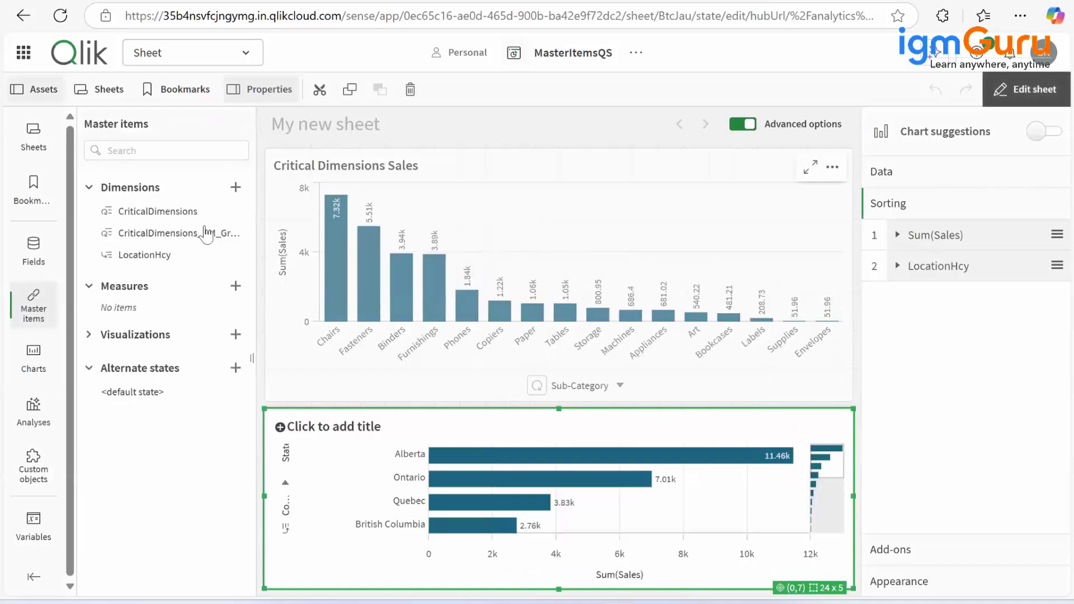
{"action": "left_click", "coordinate": [33, 140]}
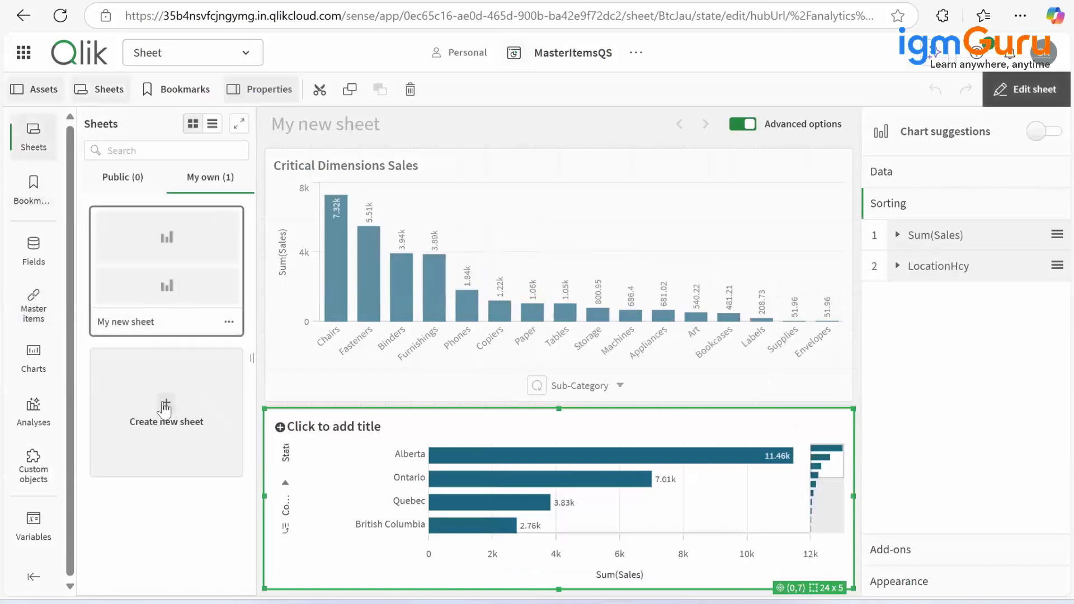
{"action": "left_click", "coordinate": [190, 394]}
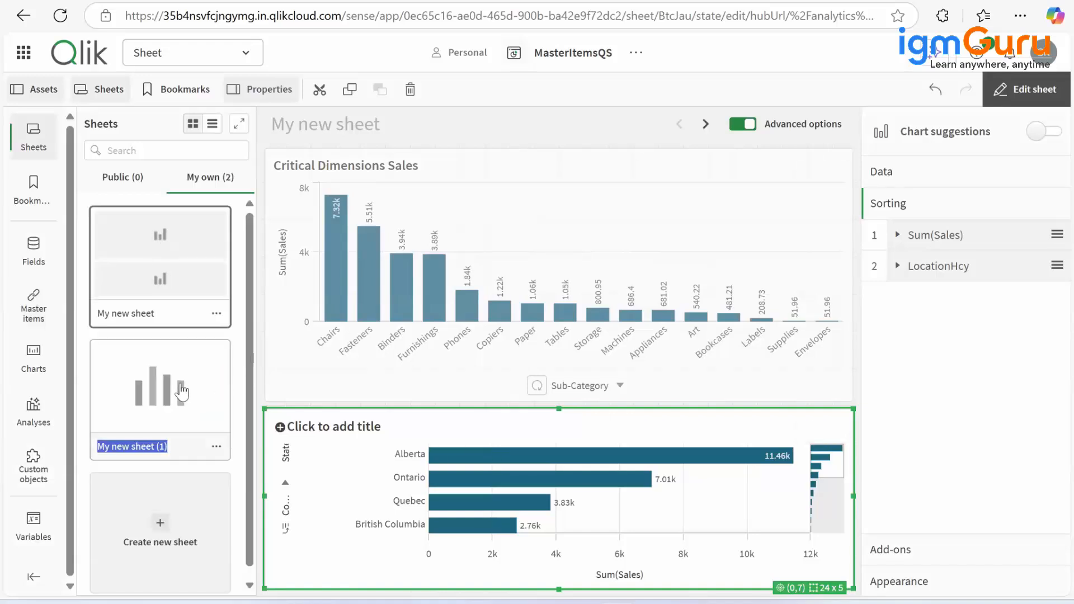
{"action": "left_click", "coordinate": [357, 435]}
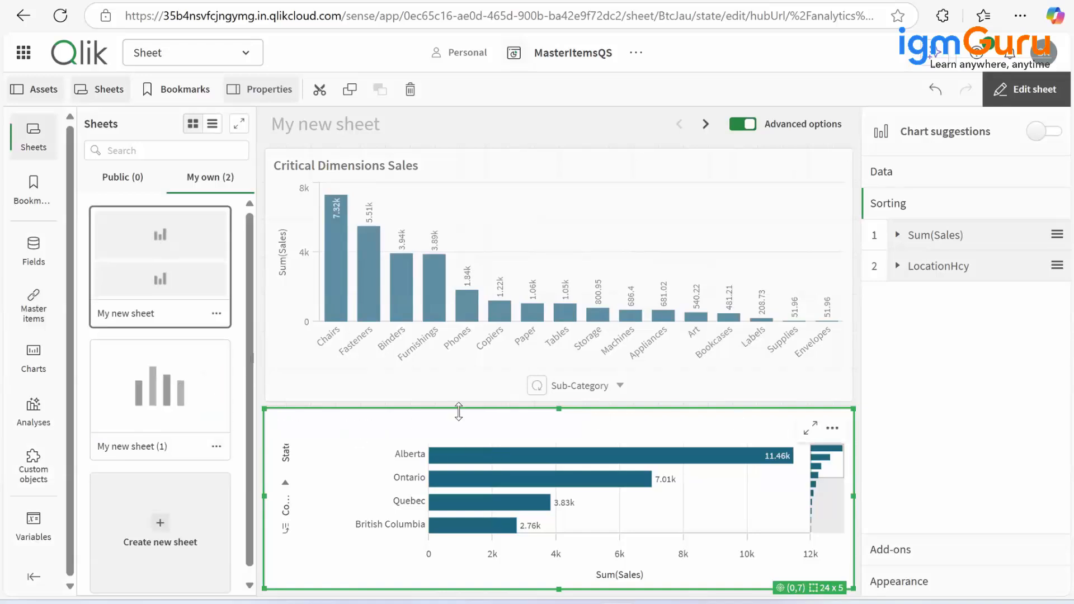
{"action": "left_click", "coordinate": [208, 403]}
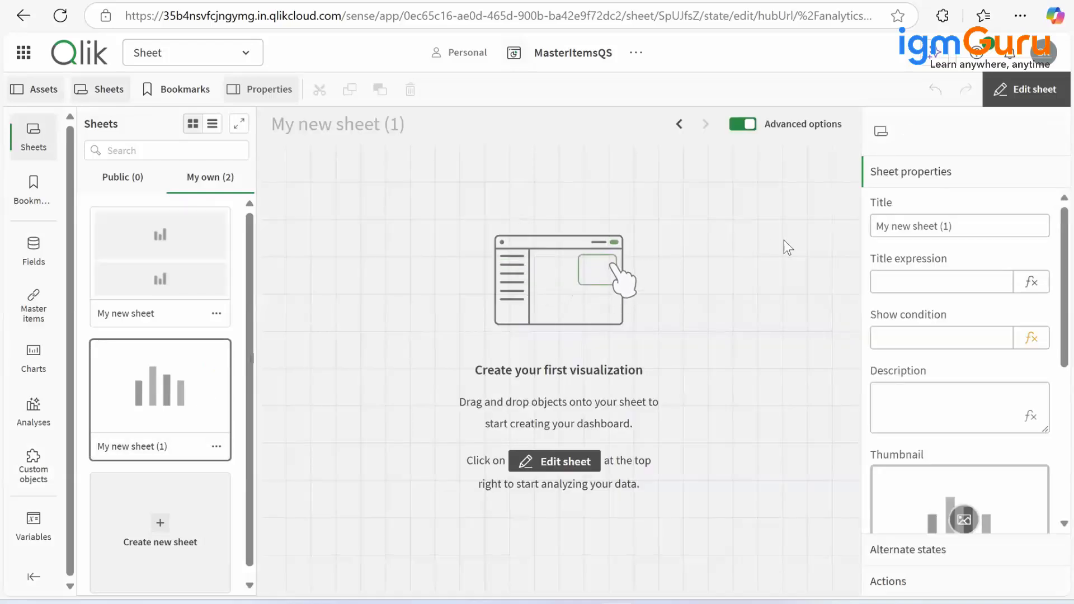
Cut the LocationHcy bar chart from the first sheet and paste it onto the new sheet
{"action": "left_click", "coordinate": [202, 261]}
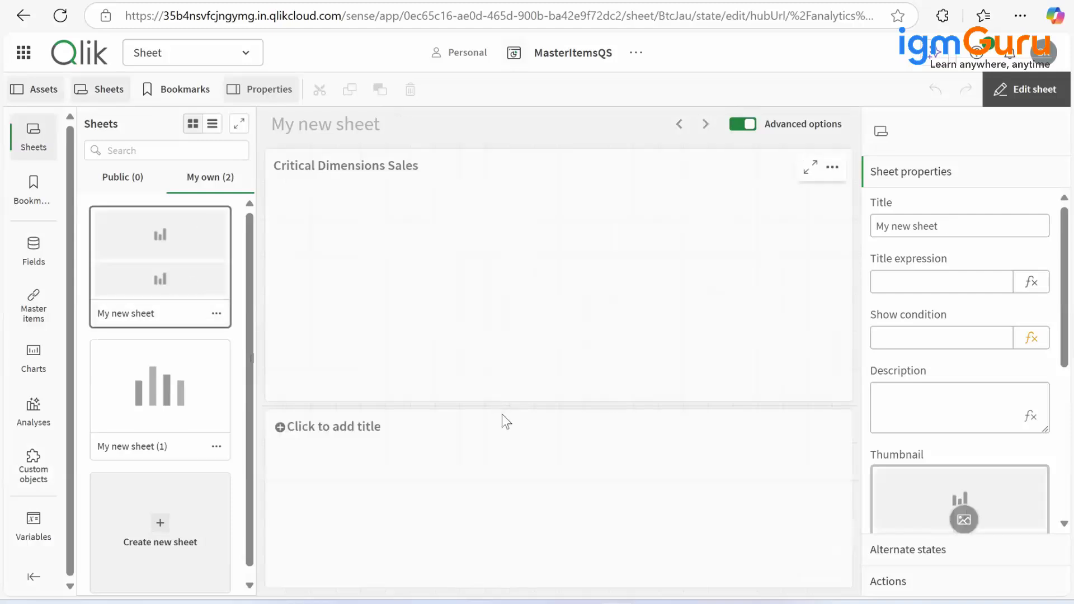
{"action": "left_click", "coordinate": [839, 434]}
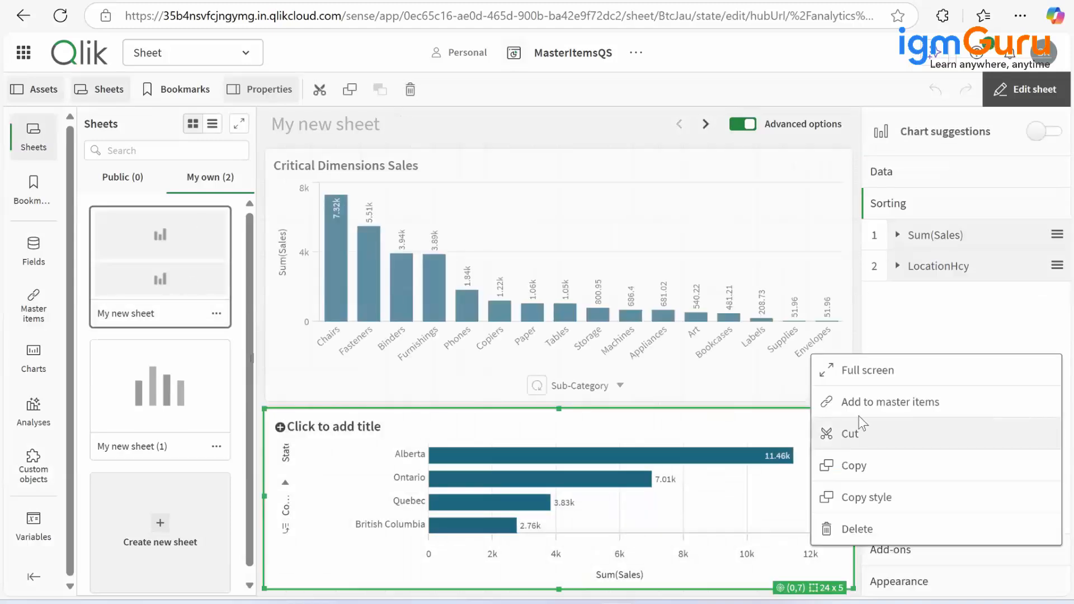
{"action": "left_click", "coordinate": [862, 465]}
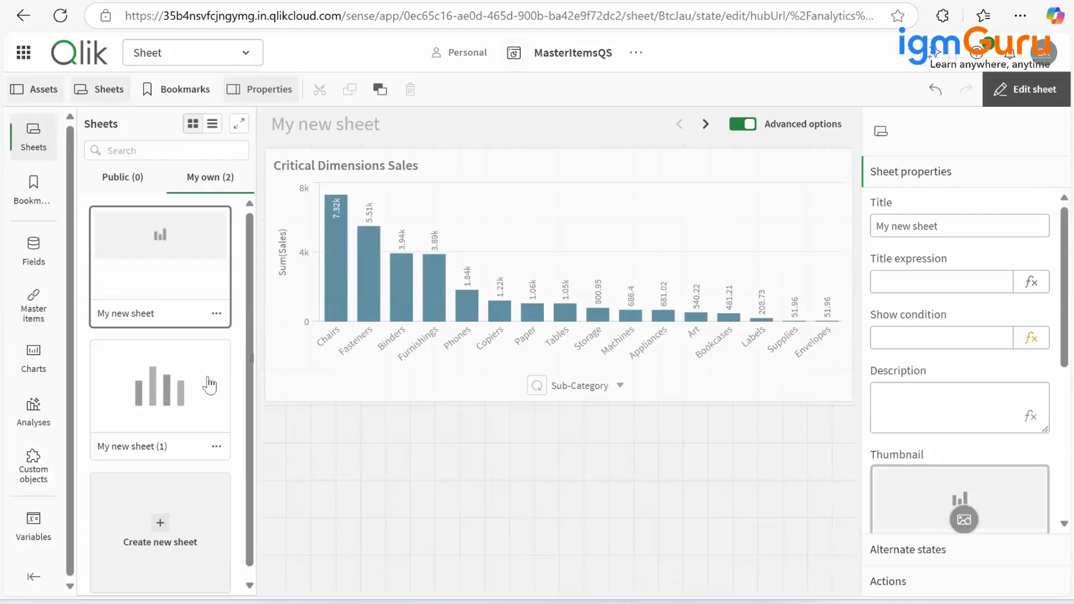
{"action": "left_click", "coordinate": [207, 369]}
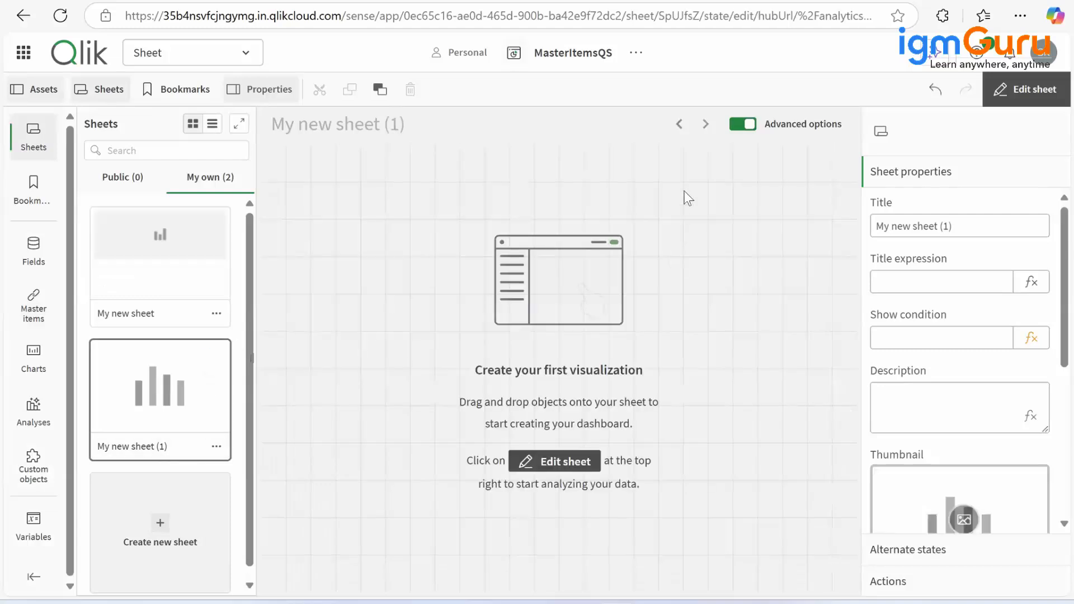
{"action": "right_click", "coordinate": [734, 207]}
{"action": "left_click", "coordinate": [778, 207]}
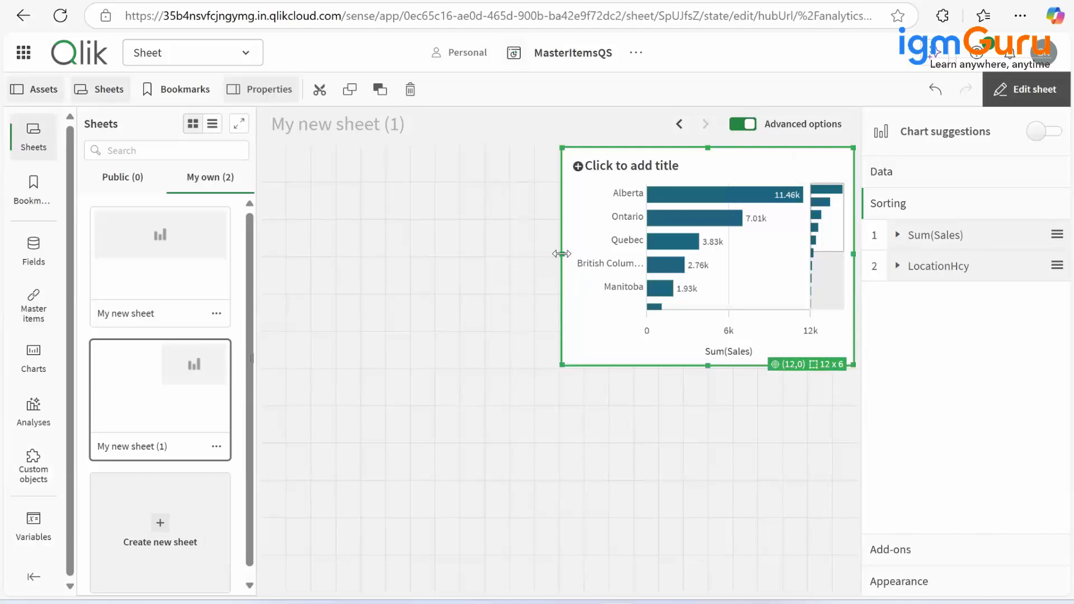
Enlarge the pasted chart to fill the sheet at 24 x 12 grid cells and leave edit mode
{"action": "left_click_drag", "start_coordinate": [561, 254], "coordinate": [278, 263]}
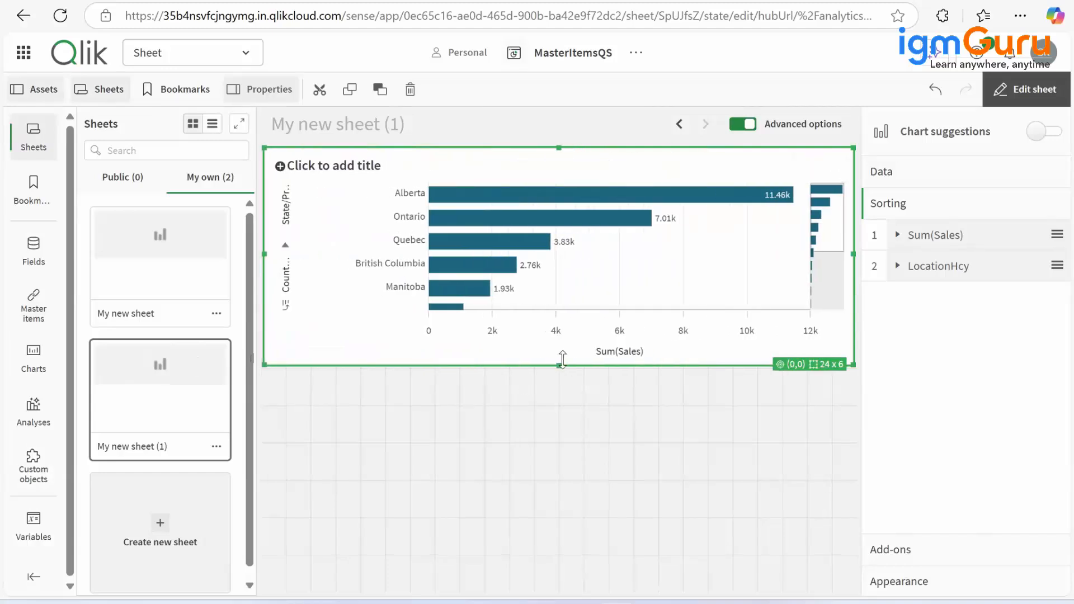
{"action": "left_click_drag", "start_coordinate": [557, 365], "coordinate": [558, 589]}
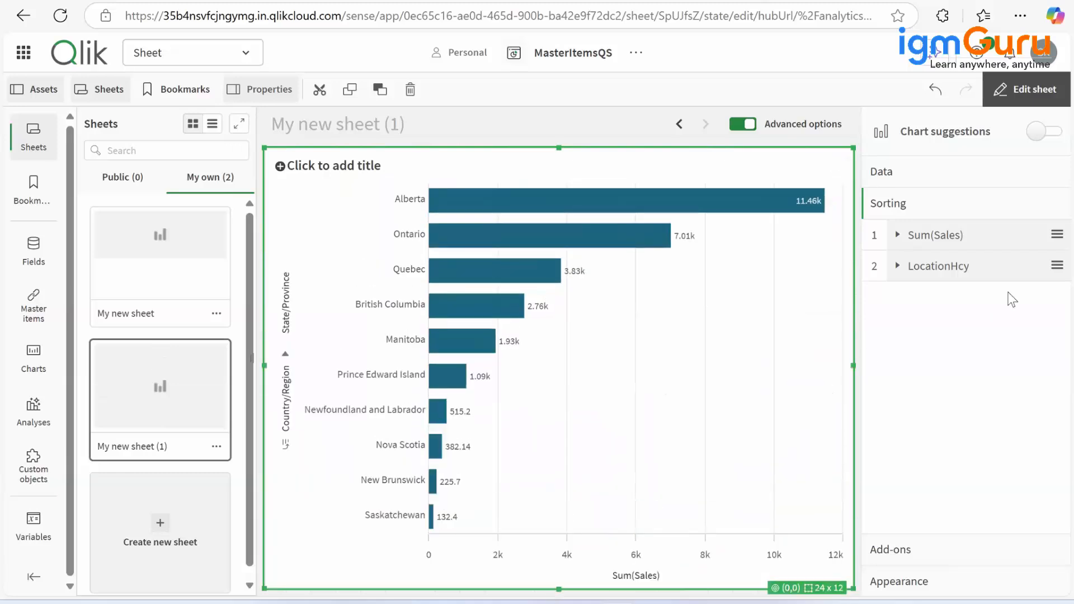
{"action": "left_click", "coordinate": [1033, 94]}
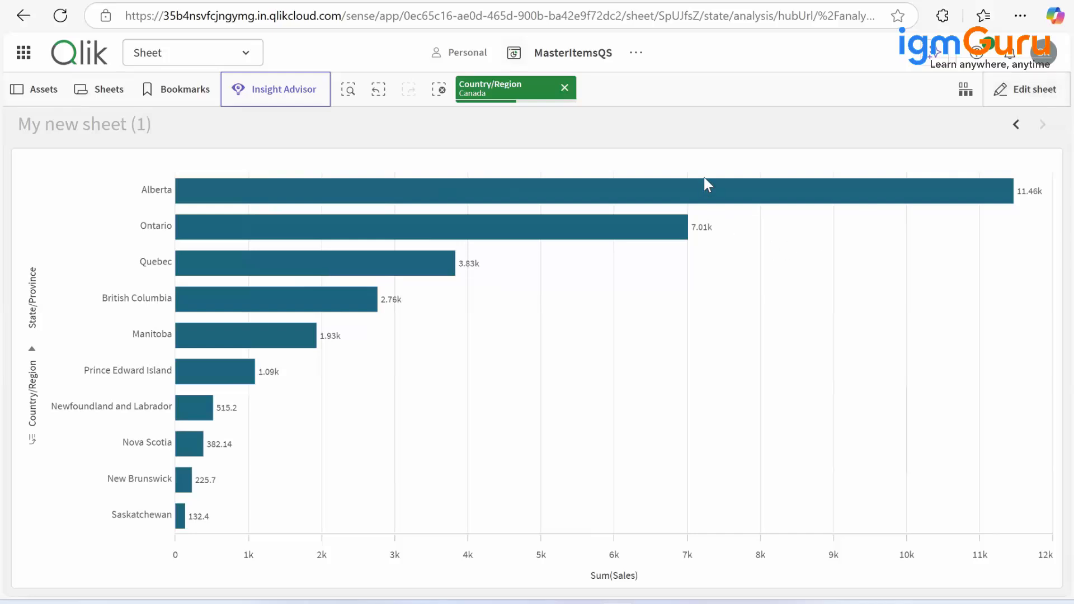
Clear the Country/Region selection and drill down again through Canada, selecting Quebec at the State/Province level
{"action": "left_click", "coordinate": [565, 90]}
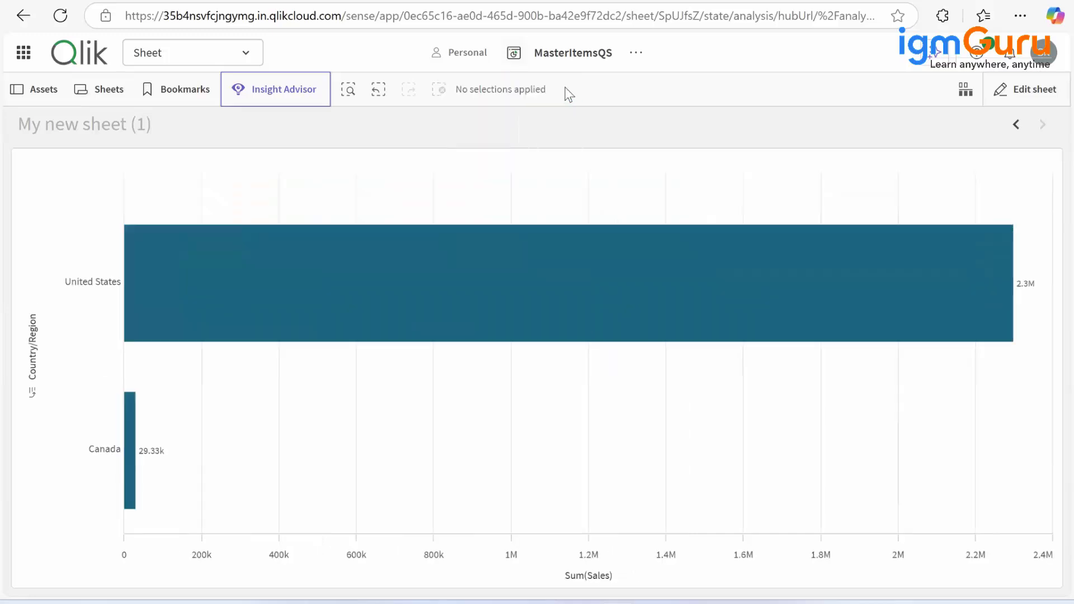
{"action": "left_click", "coordinate": [127, 455]}
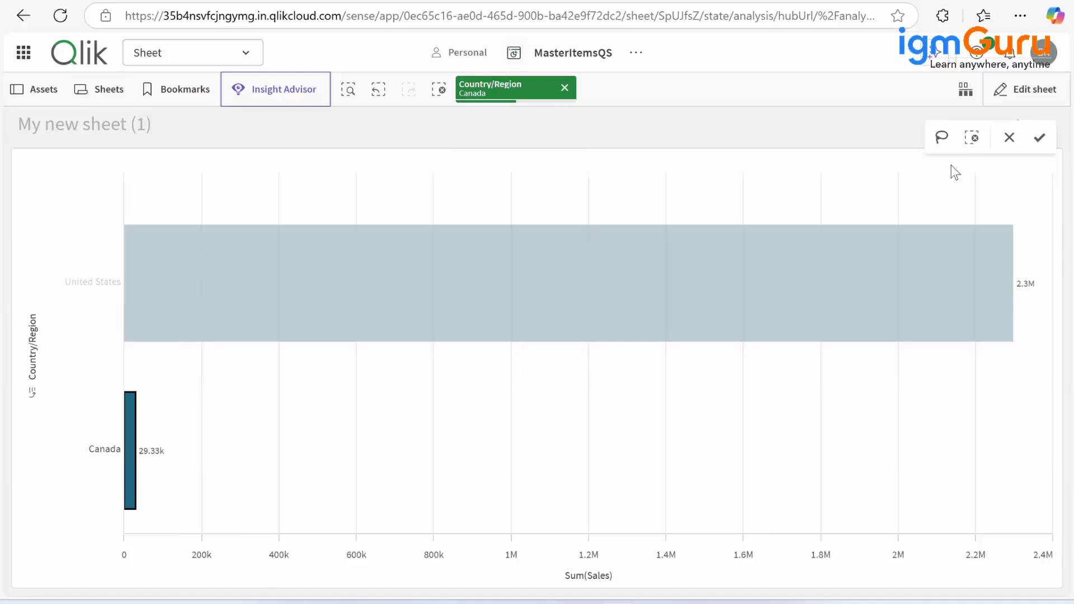
{"action": "left_click", "coordinate": [1039, 138]}
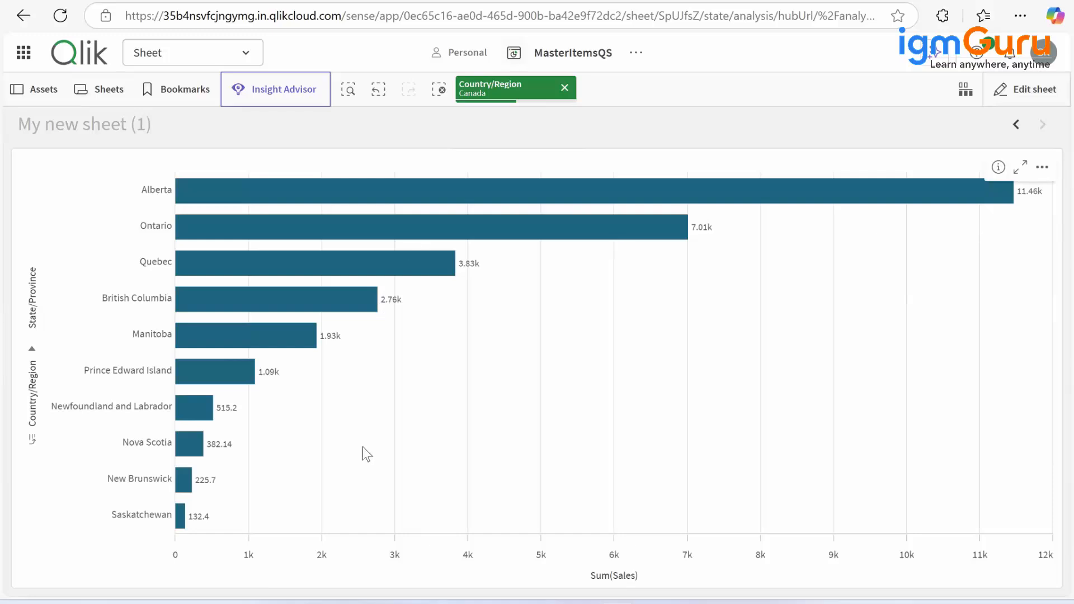
{"action": "left_click", "coordinate": [356, 264]}
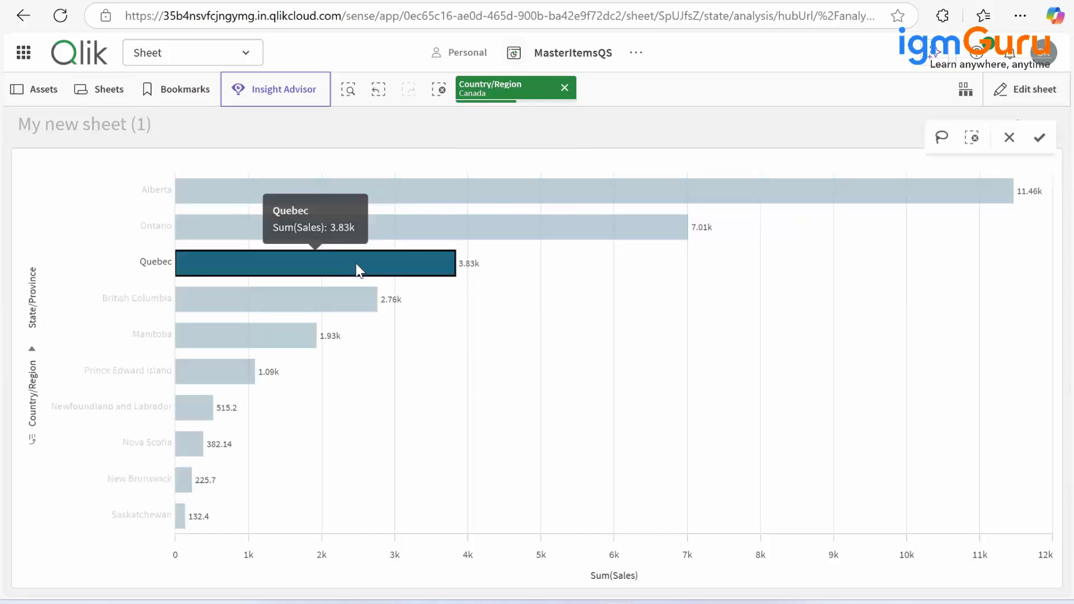
Drill down the Canada sales bar chart through Quebec and Montreal to inspect sales by postal code
{"action": "left_click", "coordinate": [1040, 139]}
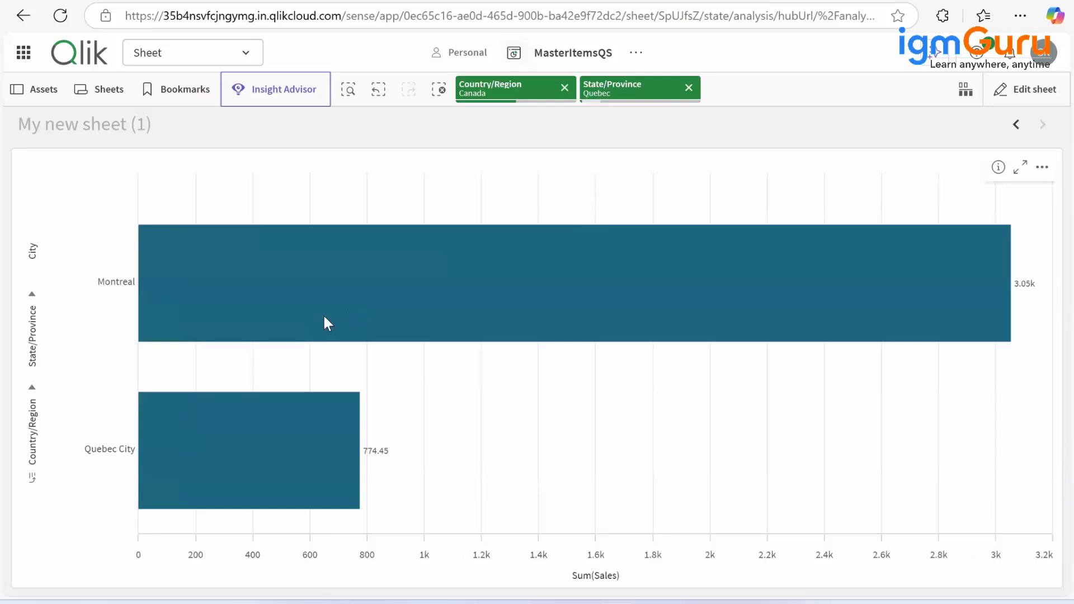
{"action": "mouse_move", "coordinate": [324, 317]}
{"action": "left_click", "coordinate": [357, 309]}
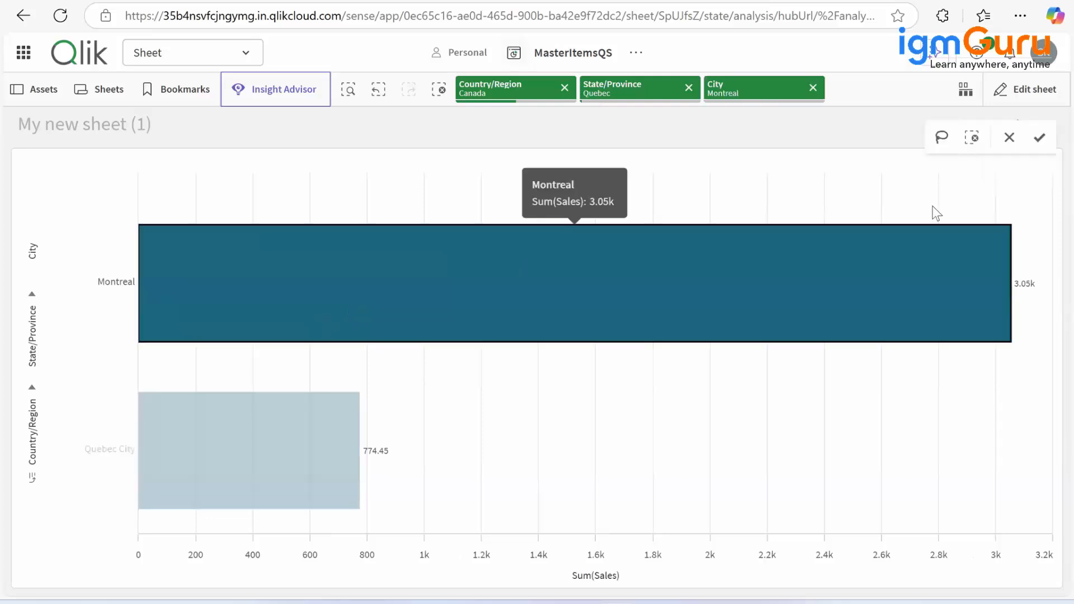
{"action": "left_click", "coordinate": [1039, 138]}
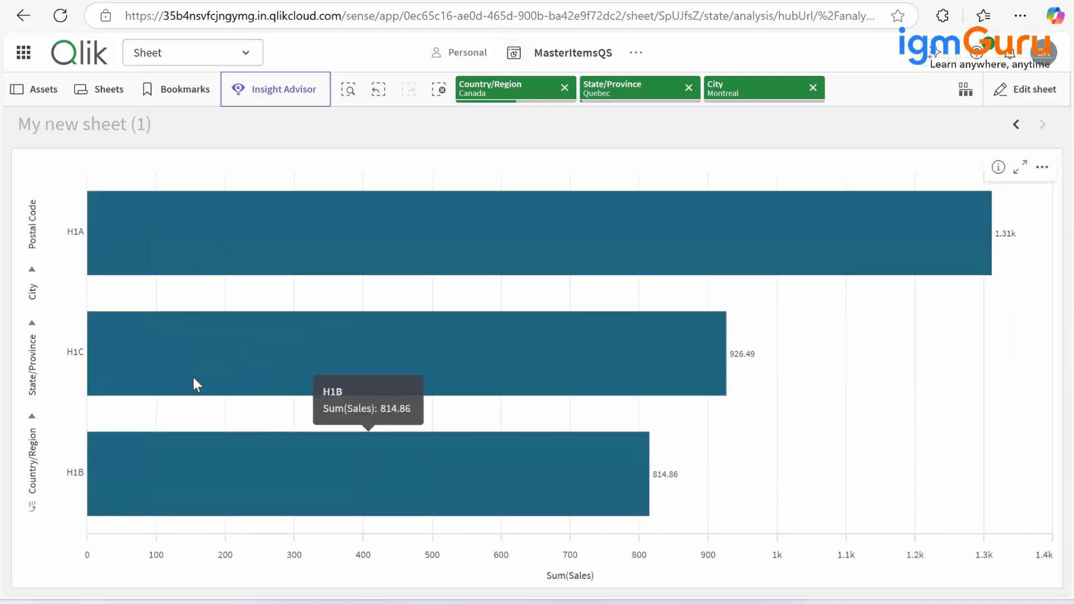
{"action": "mouse_move", "coordinate": [123, 491]}
Clear the Canada, Quebec and Montreal selections to return the chart to the country level
{"action": "left_click", "coordinate": [564, 88]}
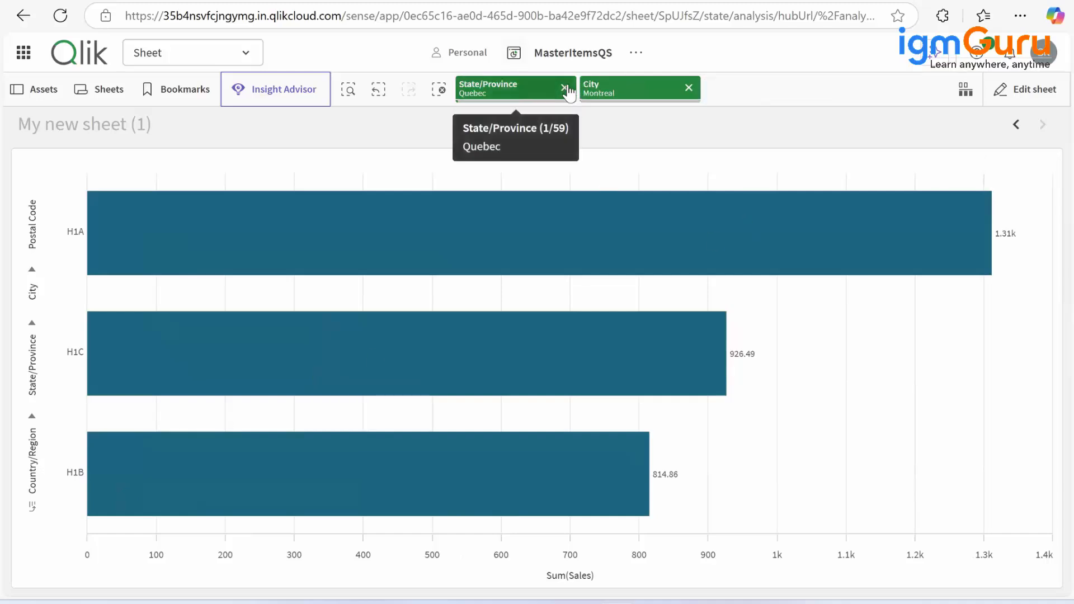
{"action": "left_click", "coordinate": [564, 88]}
{"action": "left_click", "coordinate": [565, 88]}
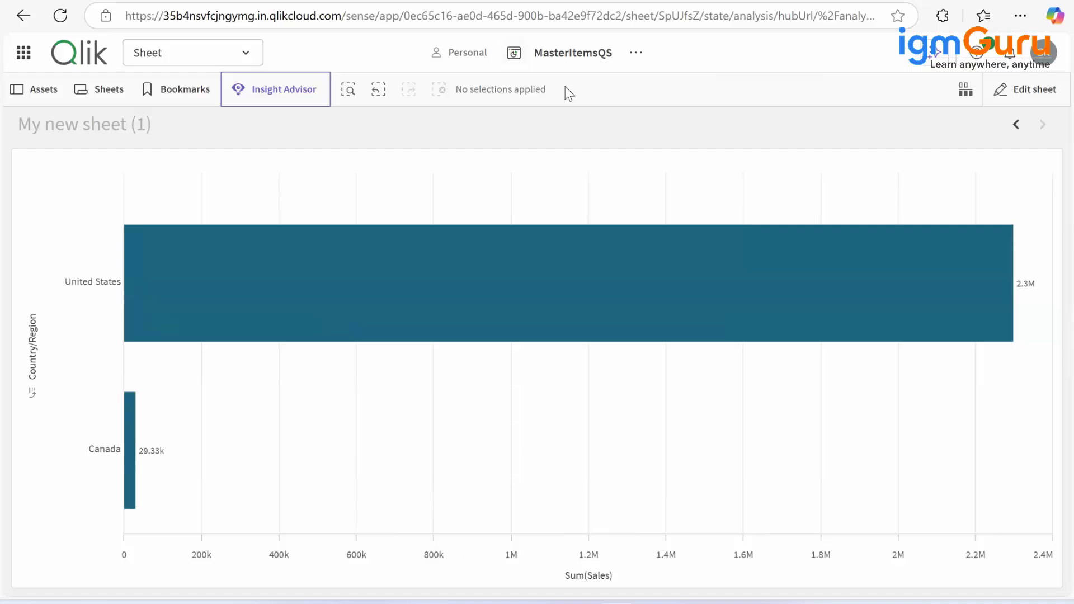
Drill down into United States to show sales by state and expand the chart to full screen
{"action": "left_click", "coordinate": [506, 284]}
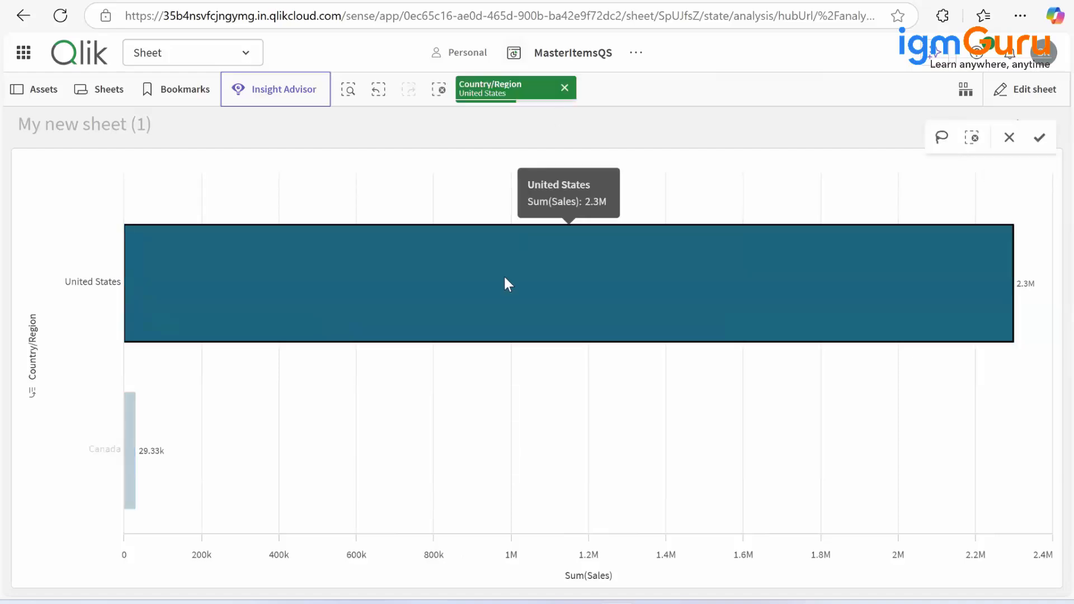
{"action": "left_click", "coordinate": [1038, 137]}
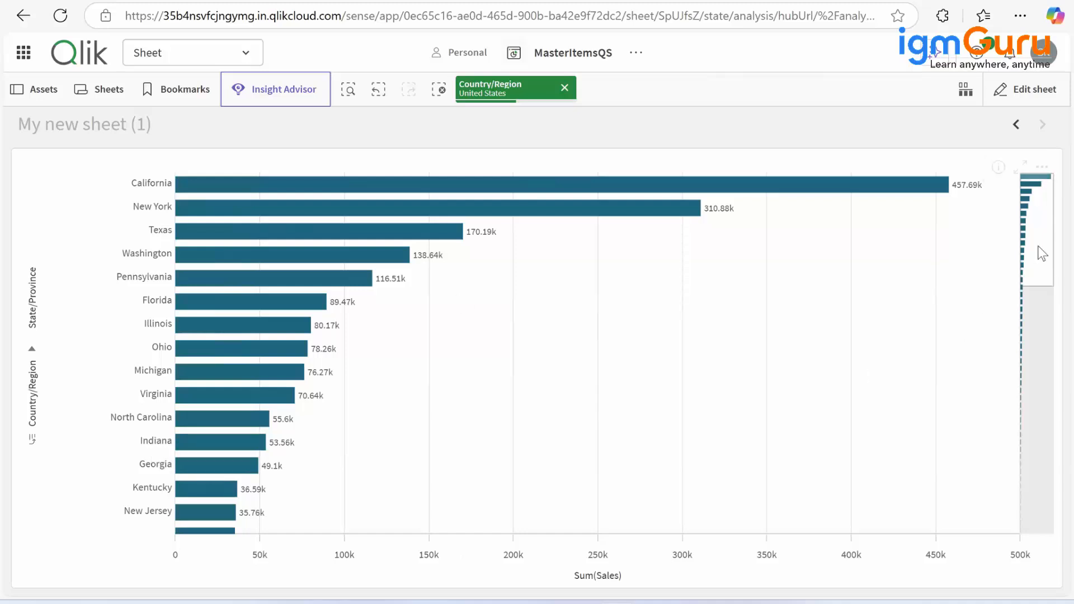
{"action": "left_click", "coordinate": [437, 439]}
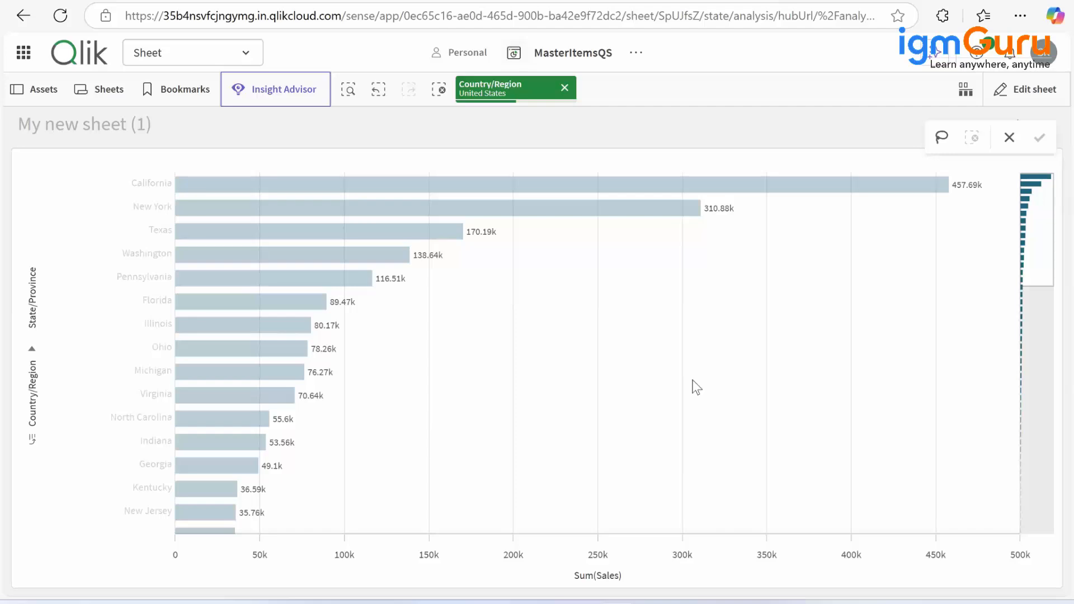
{"action": "left_click", "coordinate": [1009, 137]}
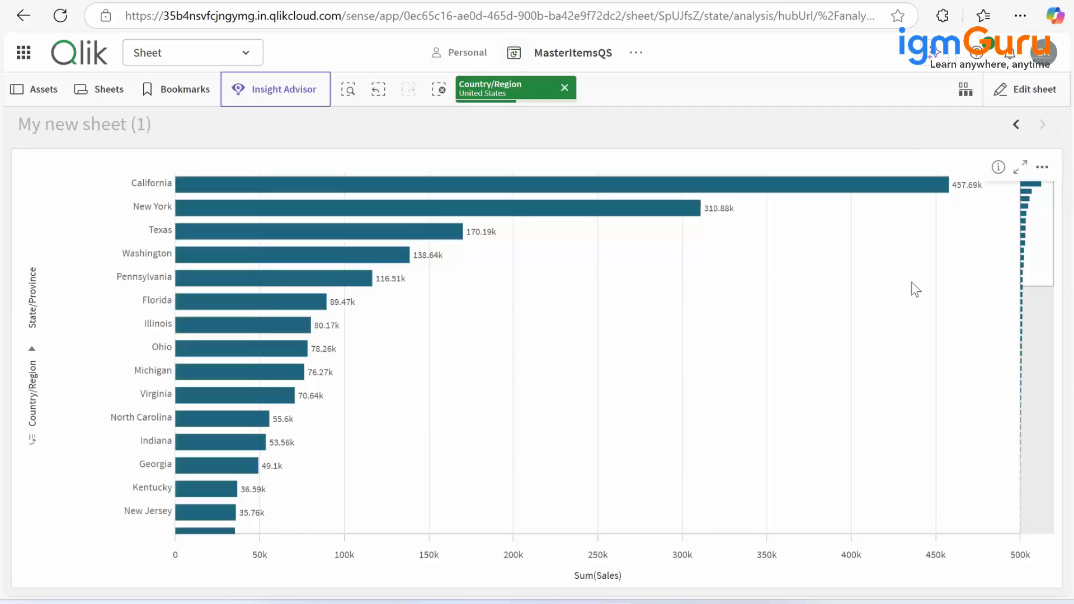
{"action": "left_click", "coordinate": [1022, 167]}
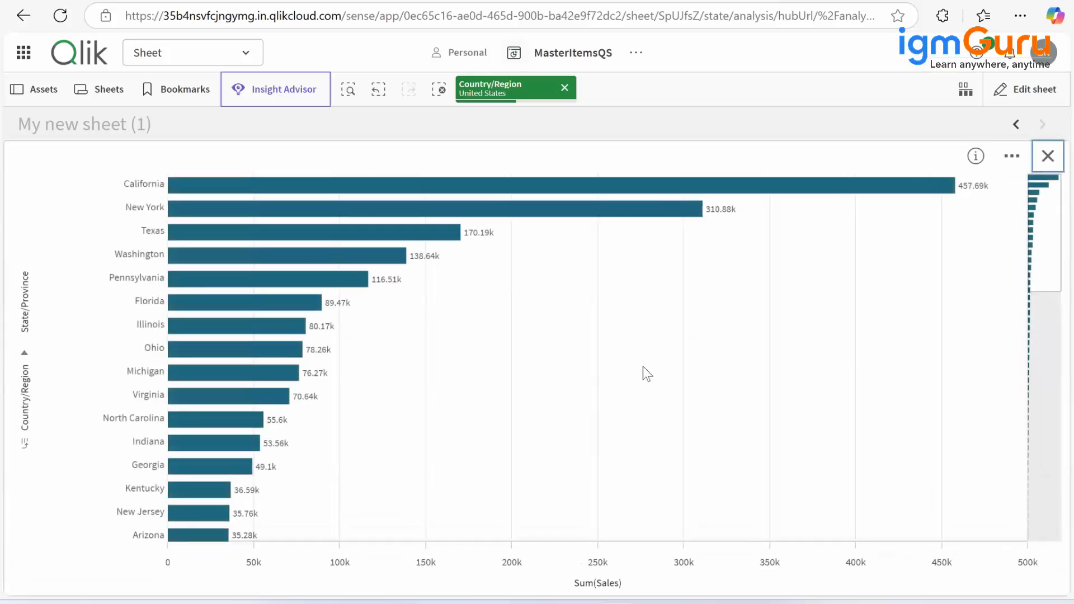
Drill down through New York state and the city of Buffalo to its postal code sales
{"action": "left_click", "coordinate": [235, 208]}
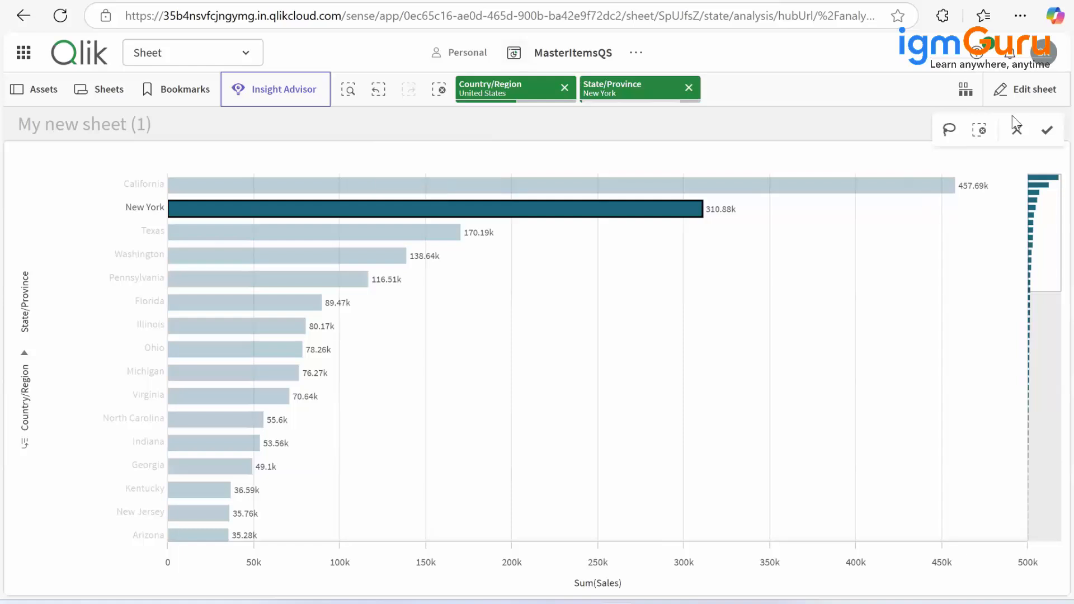
{"action": "left_click", "coordinate": [1048, 132]}
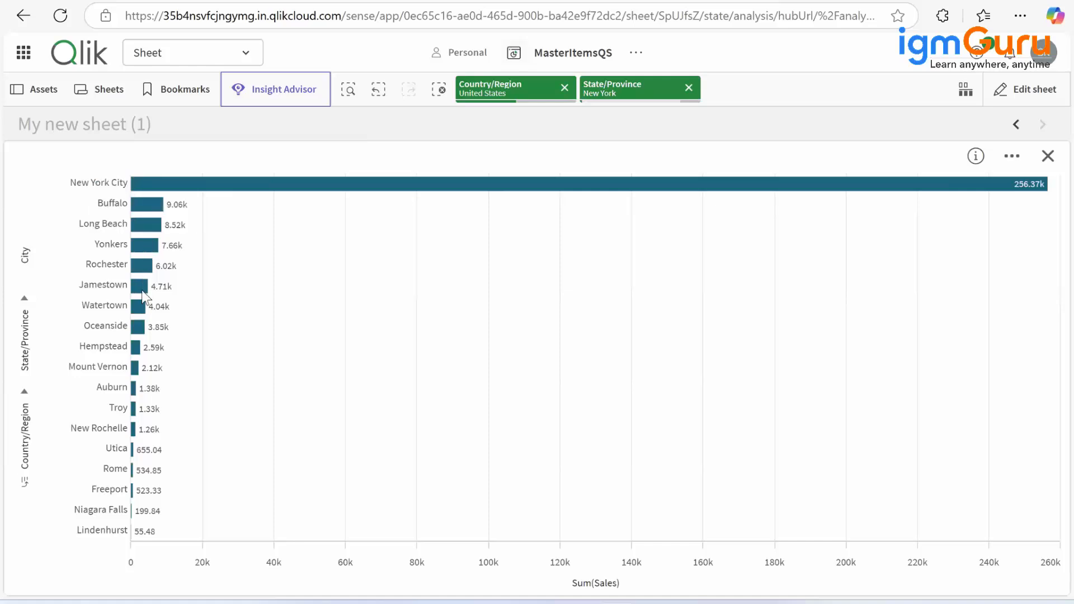
{"action": "left_click", "coordinate": [157, 211]}
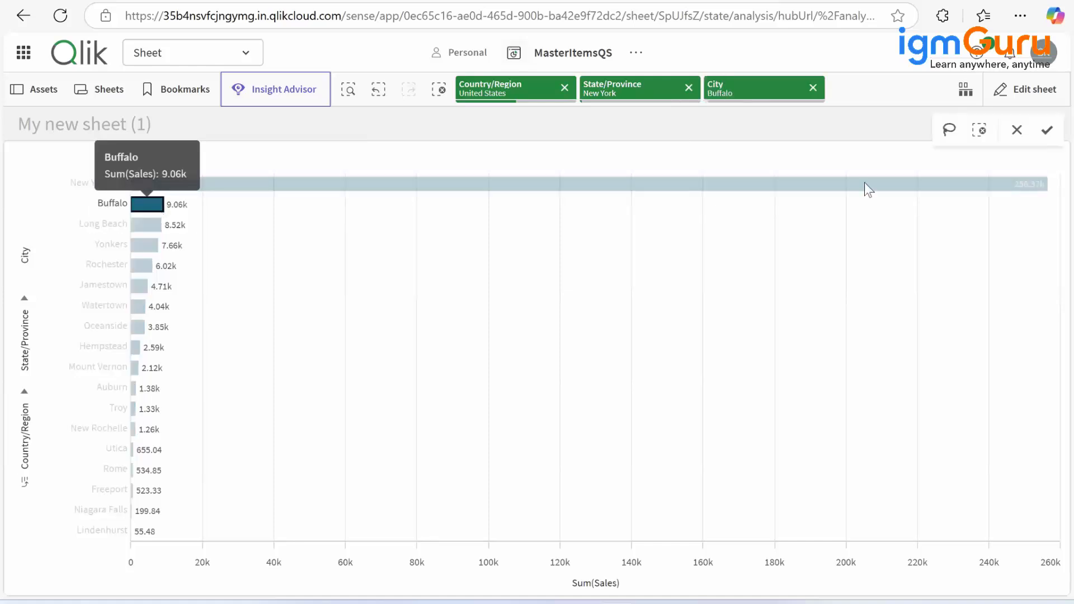
{"action": "left_click", "coordinate": [1048, 130]}
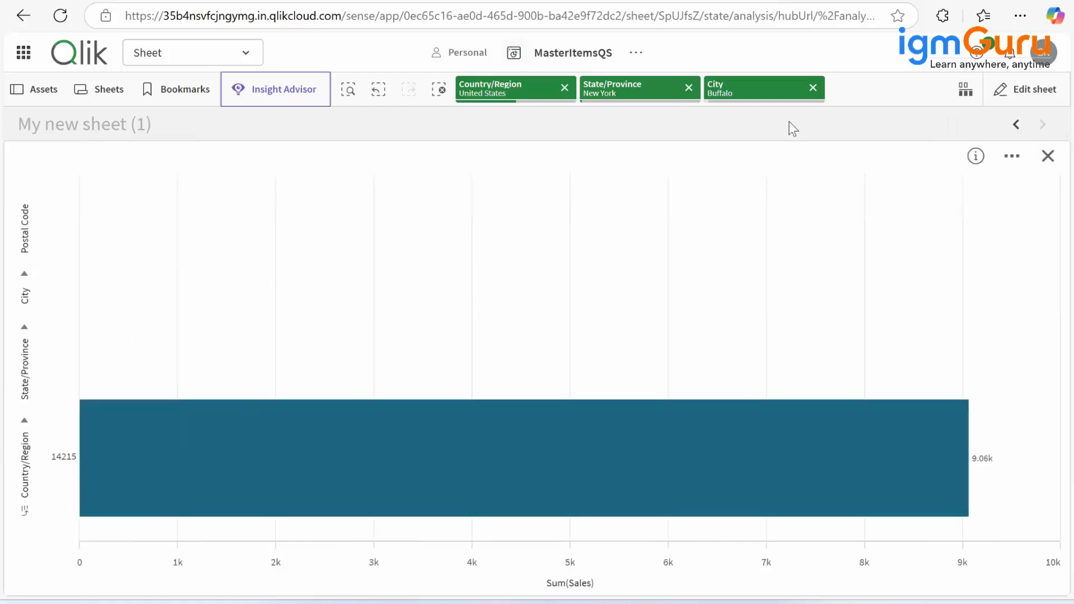
Replace the Buffalo selection with New York City and inspect the sales of its postal codes
{"action": "left_click", "coordinate": [813, 88]}
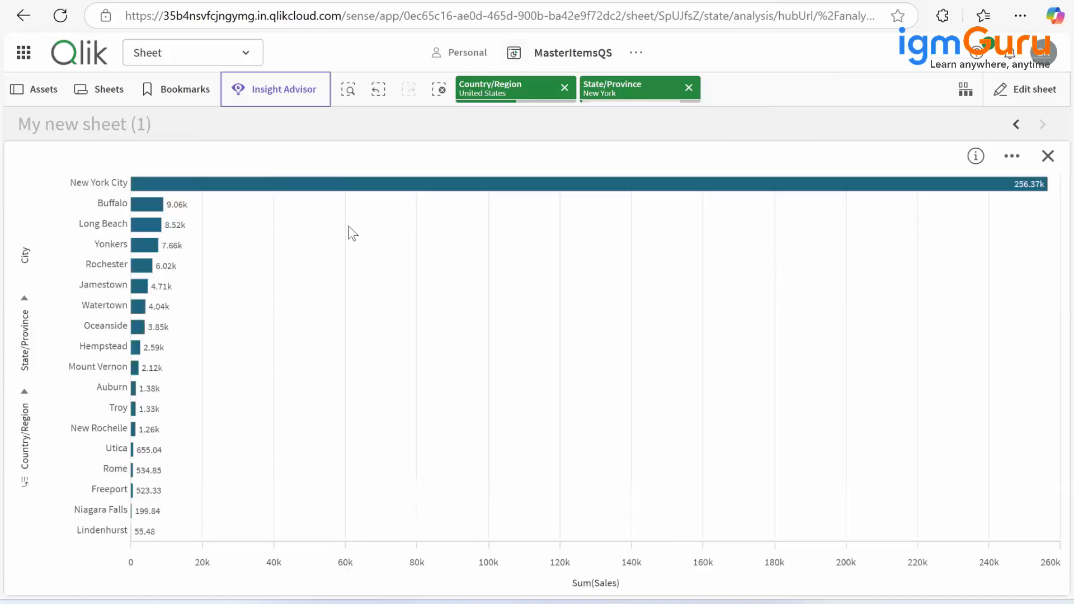
{"action": "left_click", "coordinate": [216, 185]}
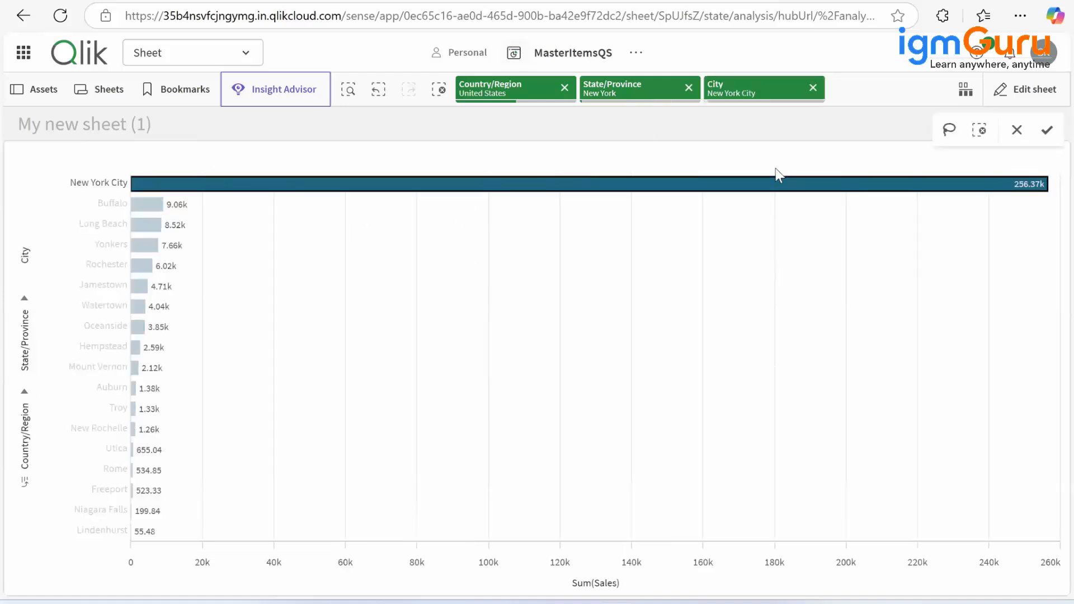
{"action": "left_click", "coordinate": [1048, 132]}
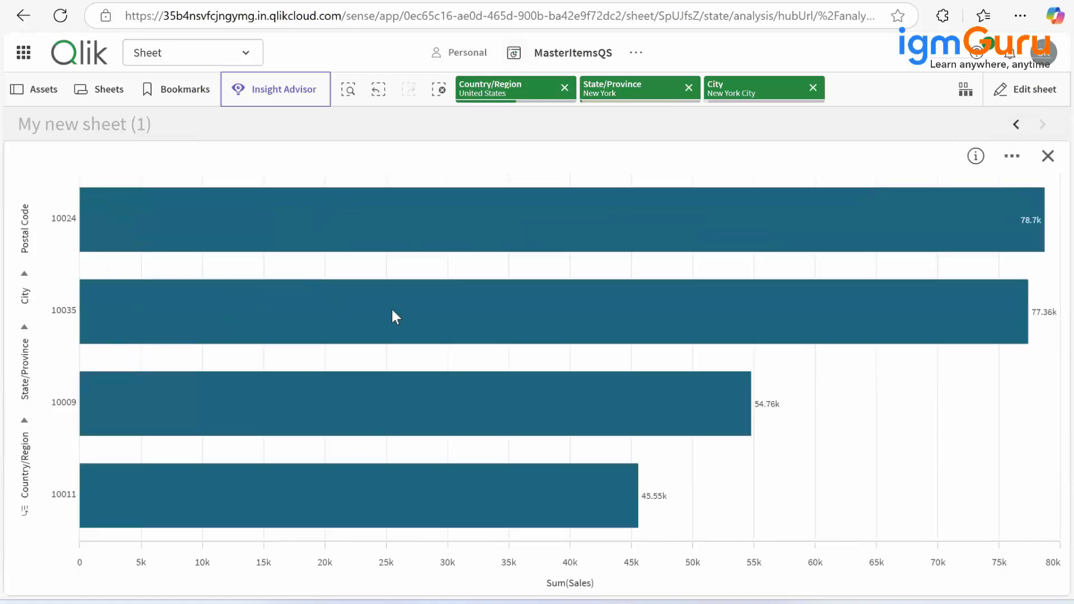
{"action": "mouse_move", "coordinate": [256, 405]}
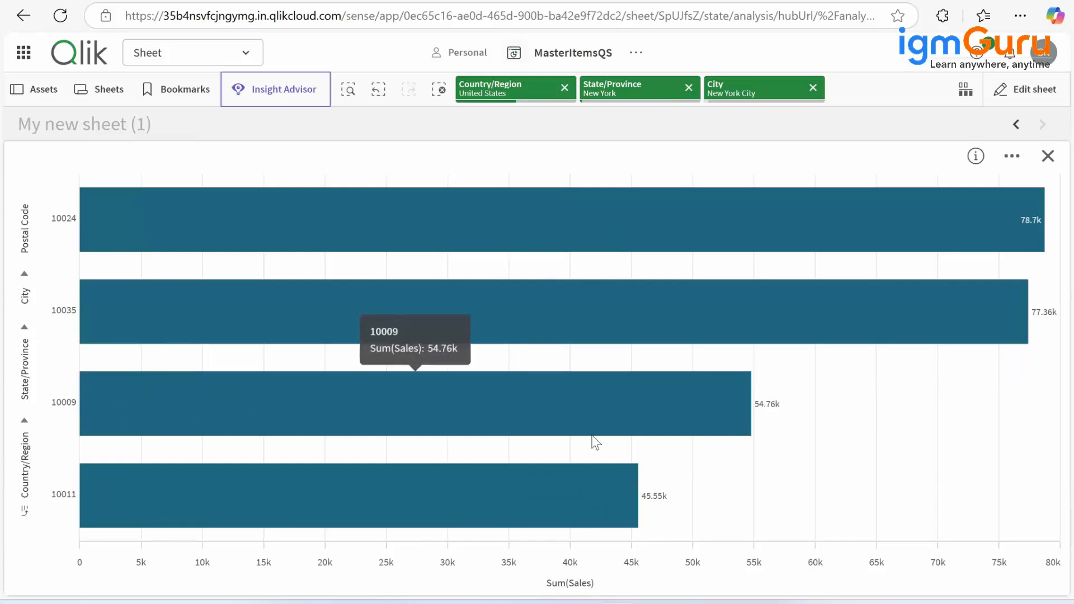
{"action": "mouse_move", "coordinate": [490, 483]}
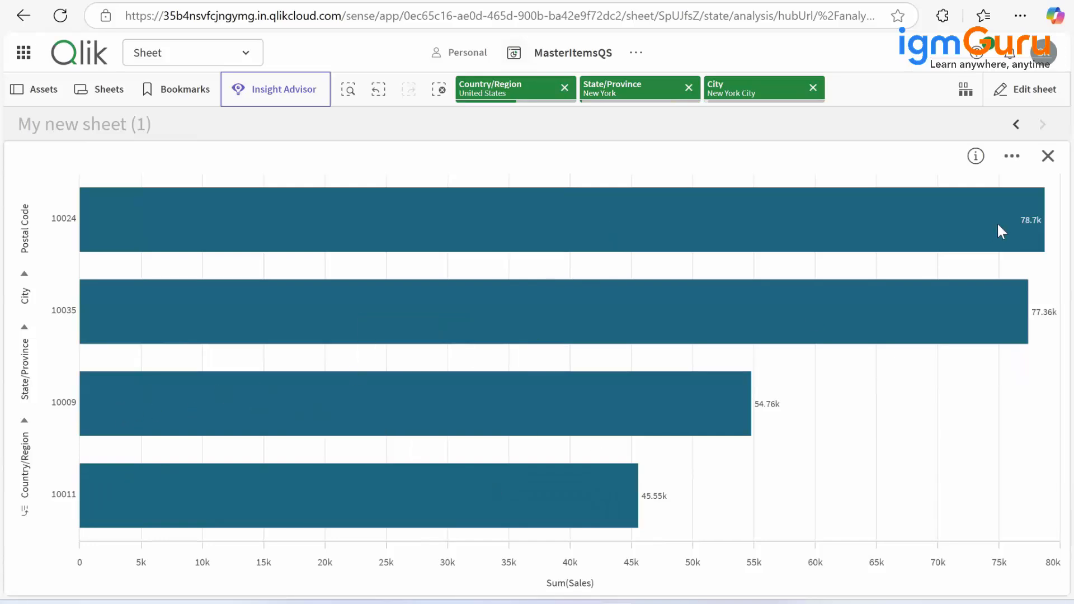
Clear the city, state and country selections one by one and close the chart's full-screen view
{"action": "left_click", "coordinate": [812, 88]}
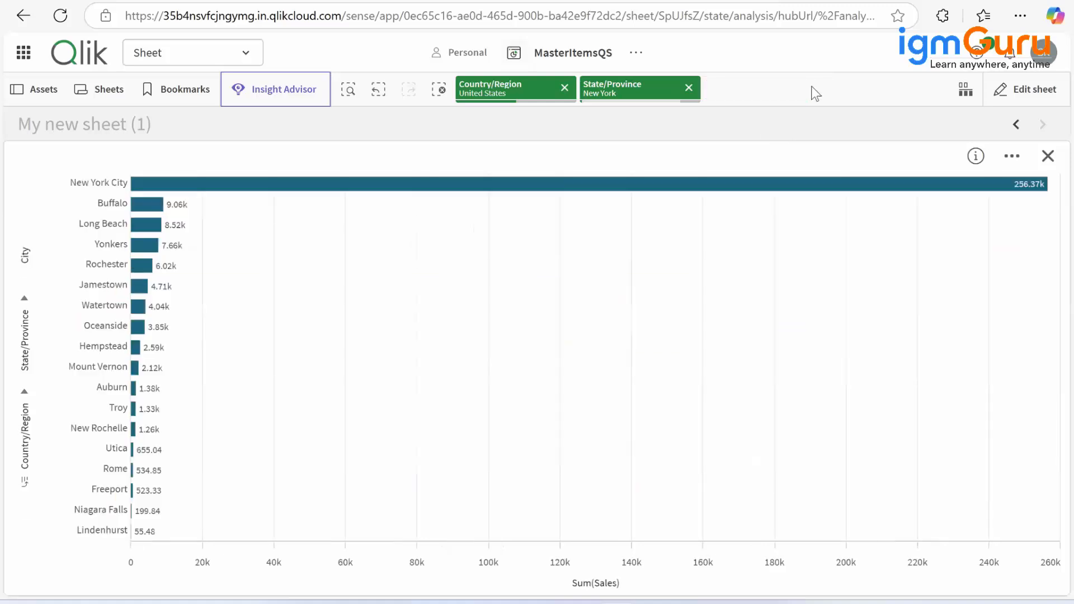
{"action": "left_click", "coordinate": [689, 88]}
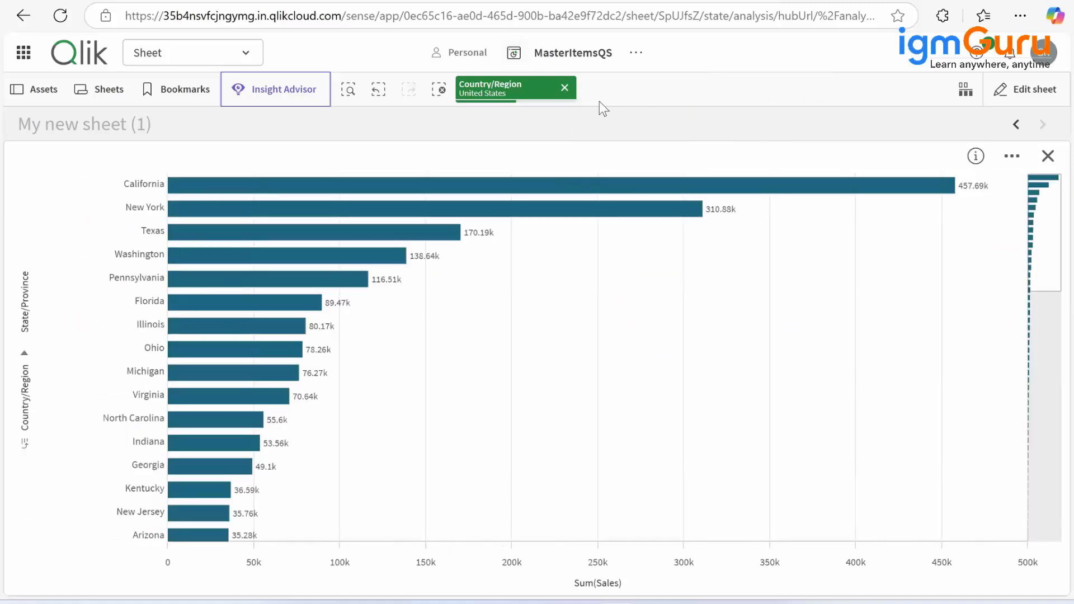
{"action": "left_click", "coordinate": [565, 88]}
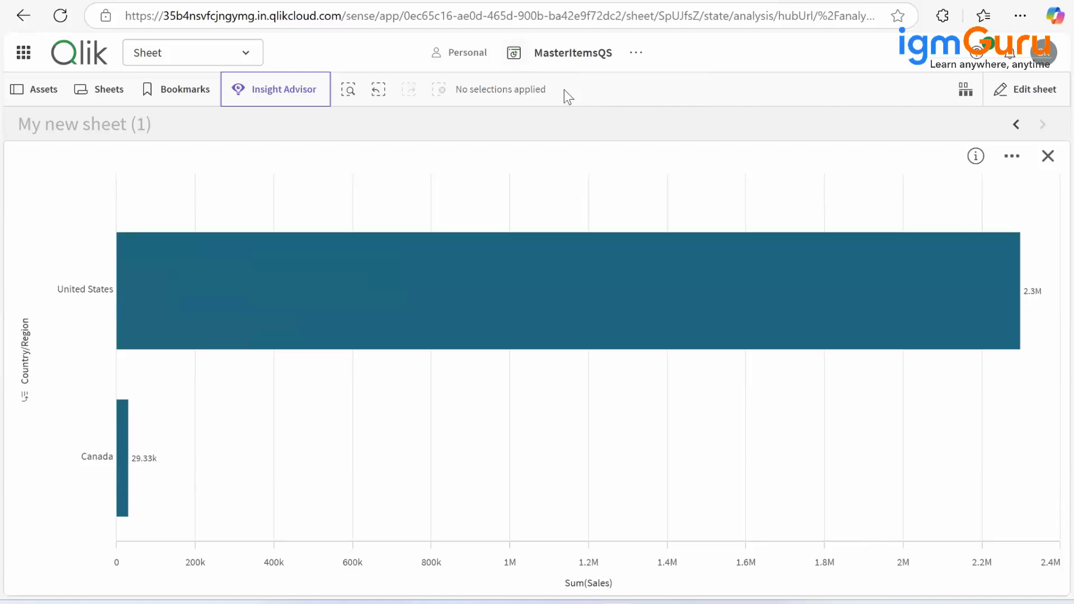
{"action": "mouse_move", "coordinate": [822, 287]}
{"action": "left_click", "coordinate": [1047, 156]}
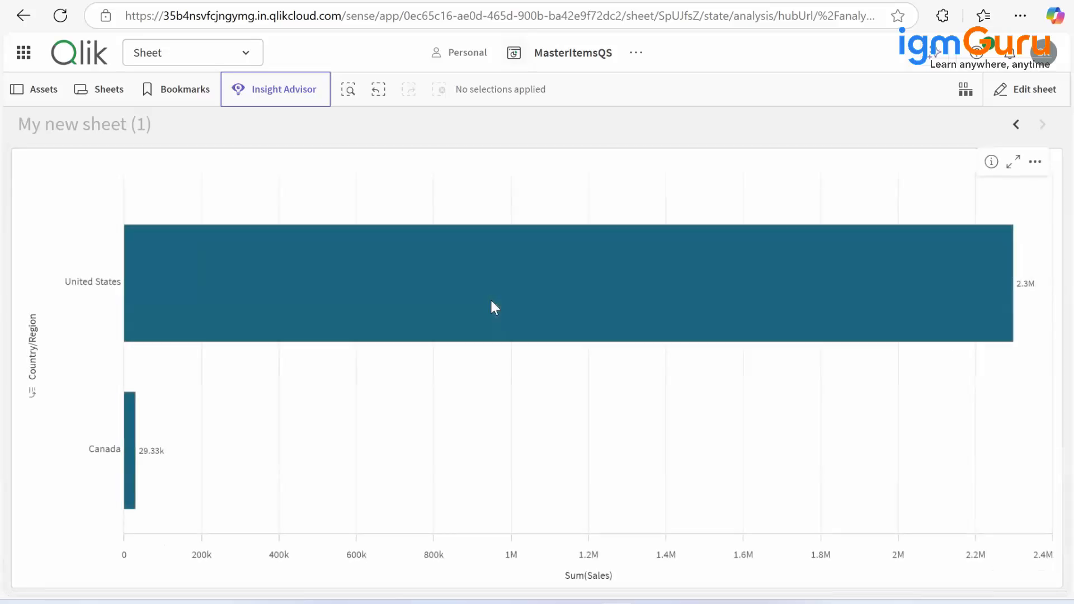
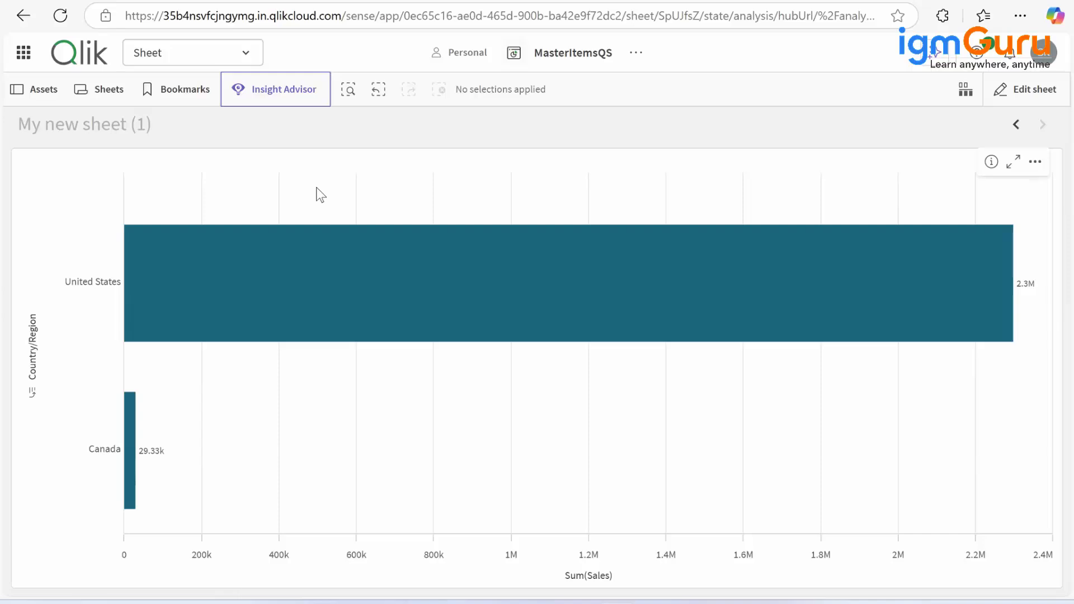
Put the sheet with the drill-down chart into edit mode and display the app's master items
{"action": "left_click", "coordinate": [119, 98]}
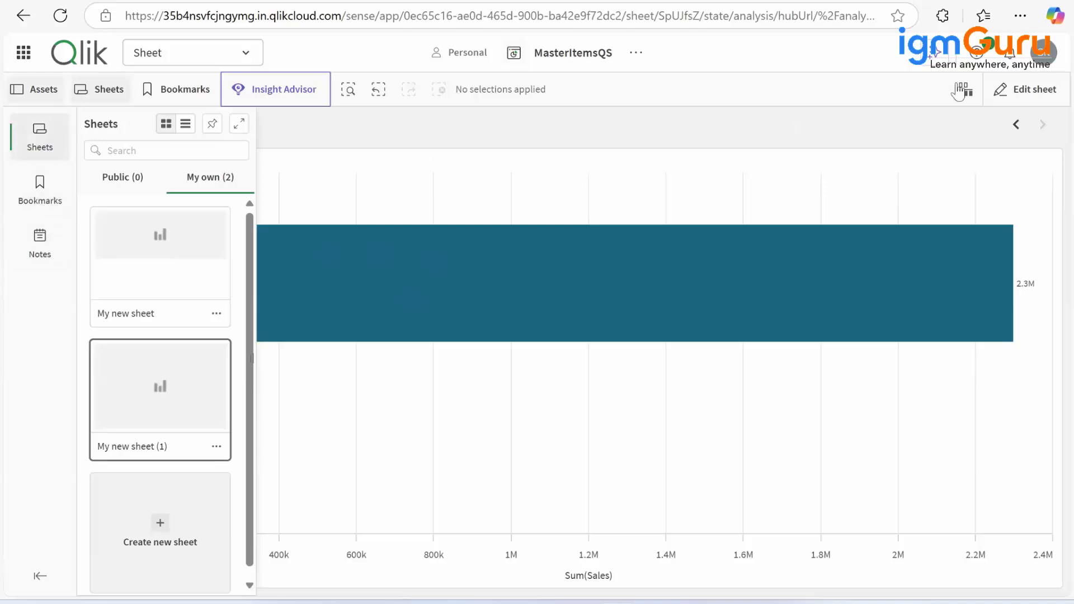
{"action": "left_click", "coordinate": [1028, 90]}
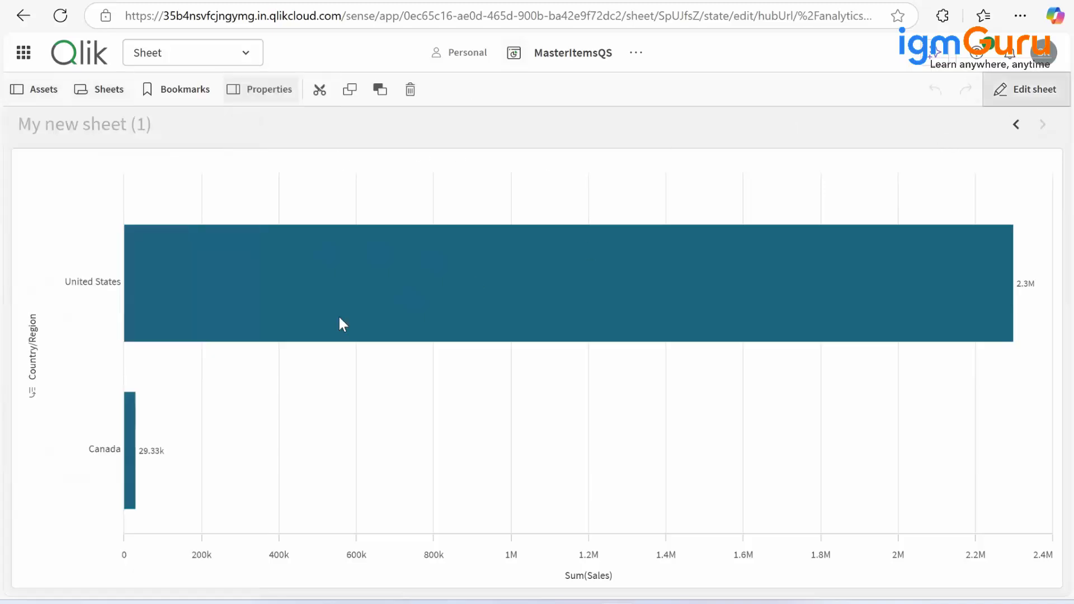
{"action": "left_click", "coordinate": [35, 309]}
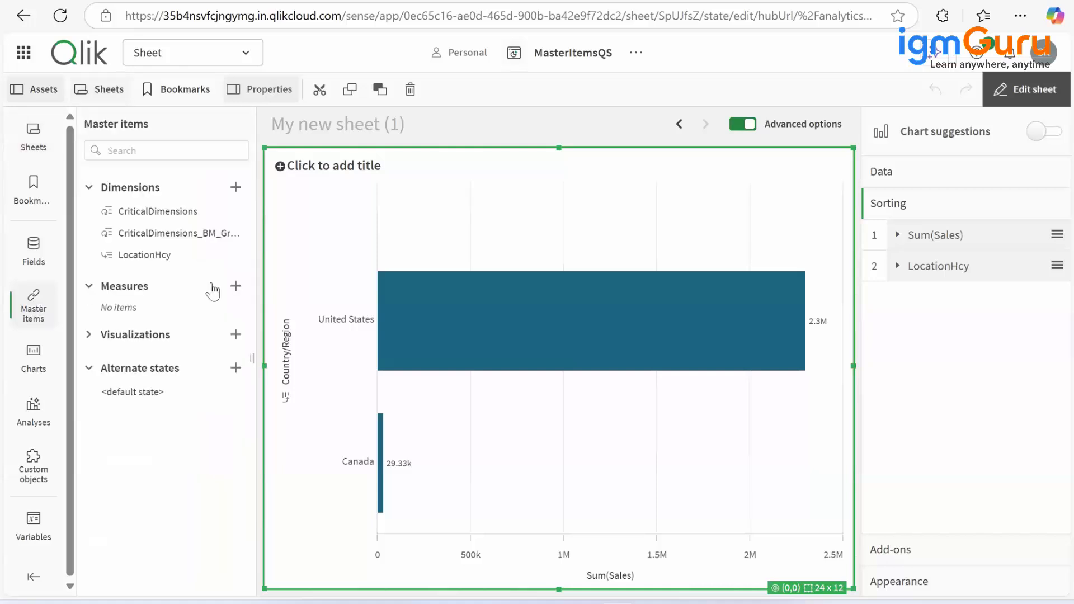
Examine the new master measure settings and segment colors options without creating a measure, and expand the master visualizations list
{"action": "left_click", "coordinate": [236, 286]}
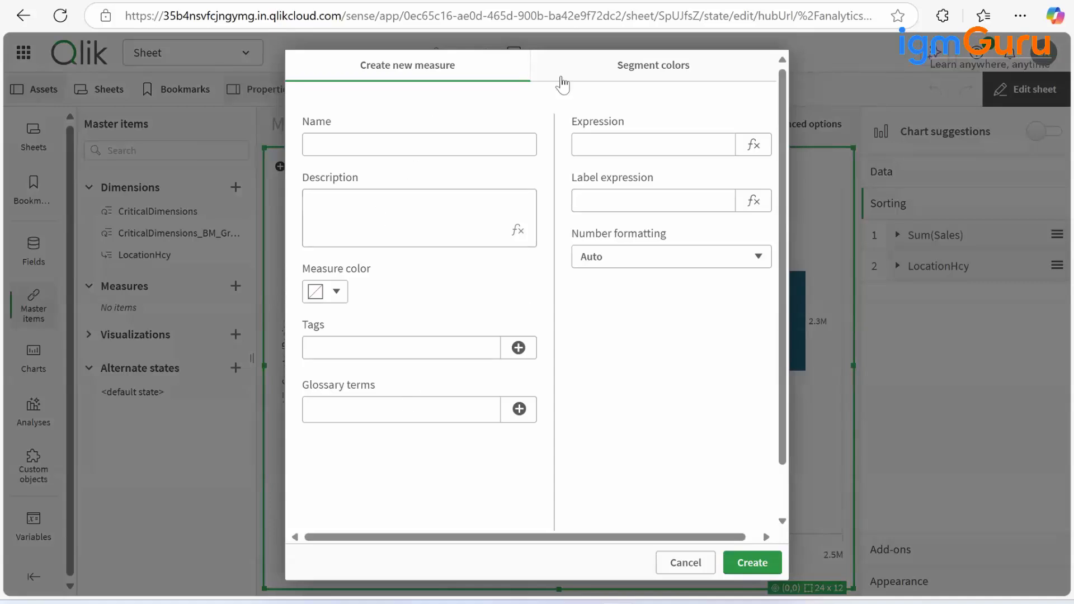
{"action": "left_click", "coordinate": [596, 86]}
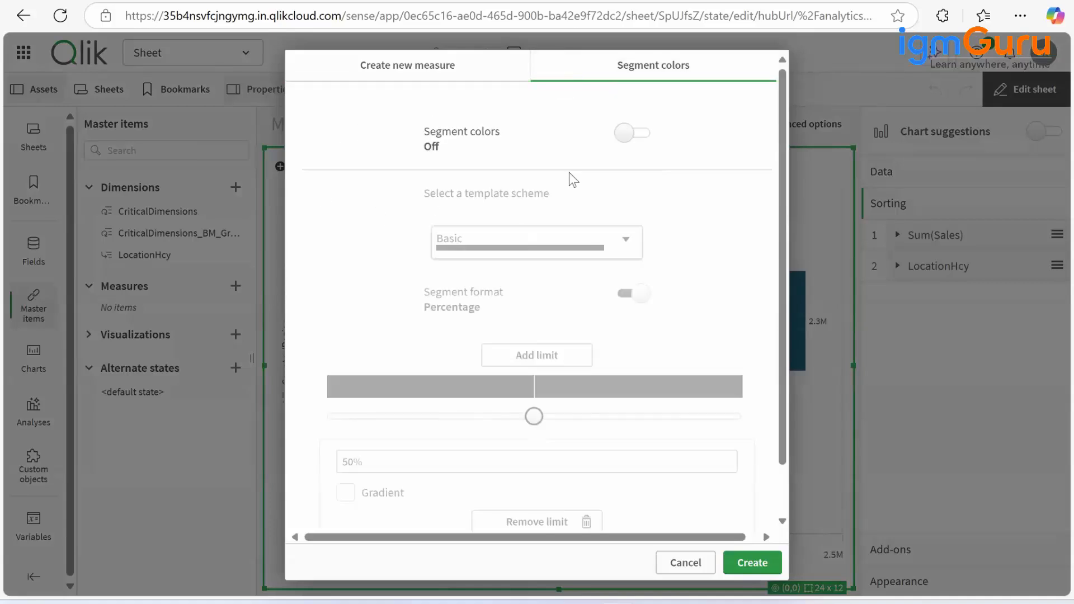
{"action": "left_click", "coordinate": [431, 70]}
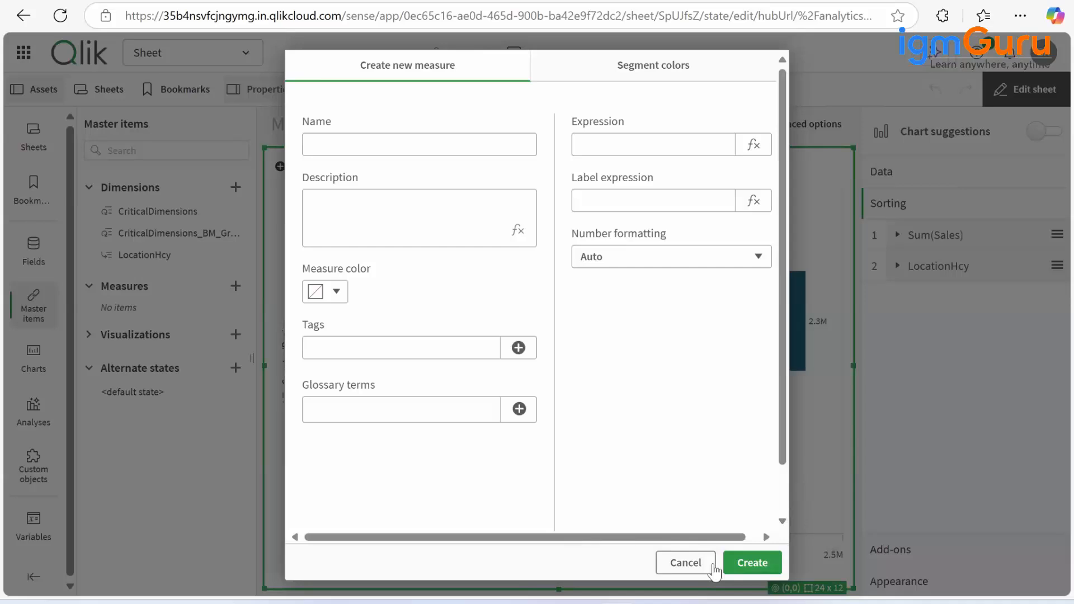
{"action": "left_click", "coordinate": [689, 565]}
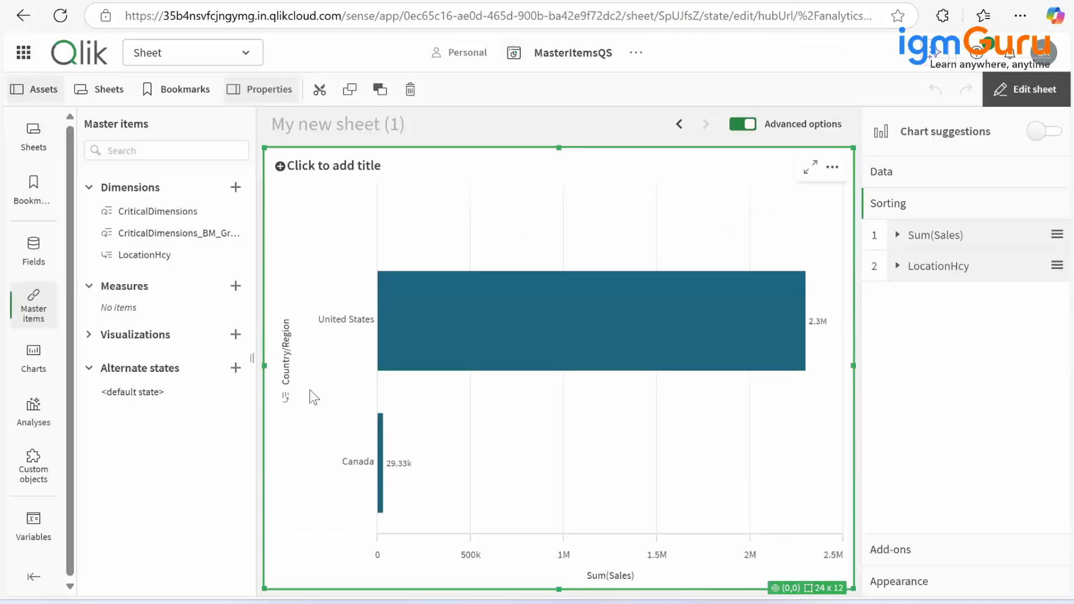
{"action": "left_click", "coordinate": [89, 334]}
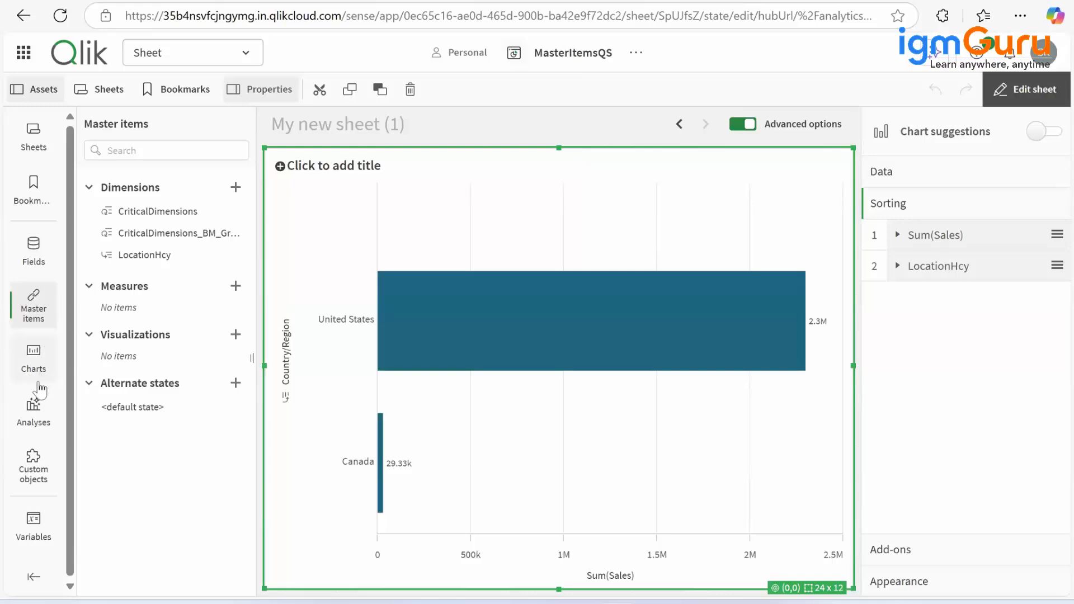
Create a new sheet with its default title and open it for editing
{"action": "left_click", "coordinate": [33, 149]}
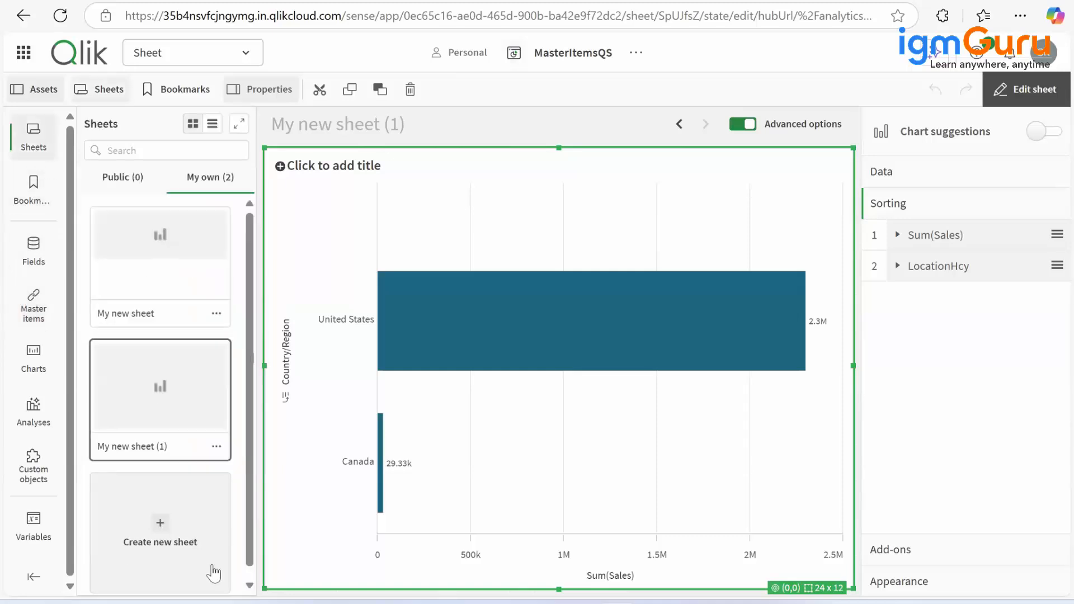
{"action": "left_click", "coordinate": [178, 506]}
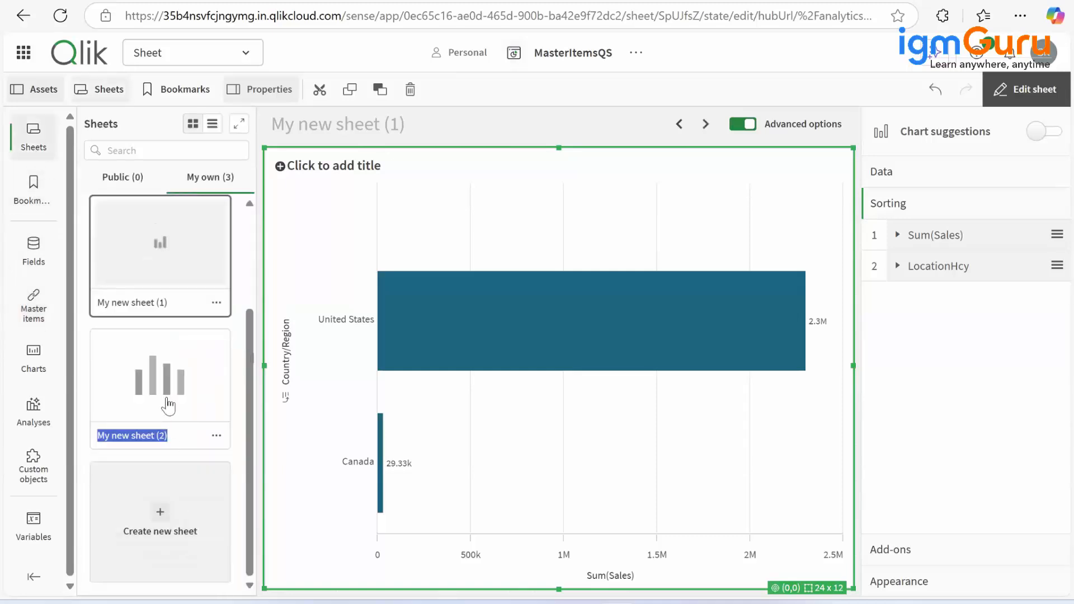
{"action": "left_click", "coordinate": [168, 404]}
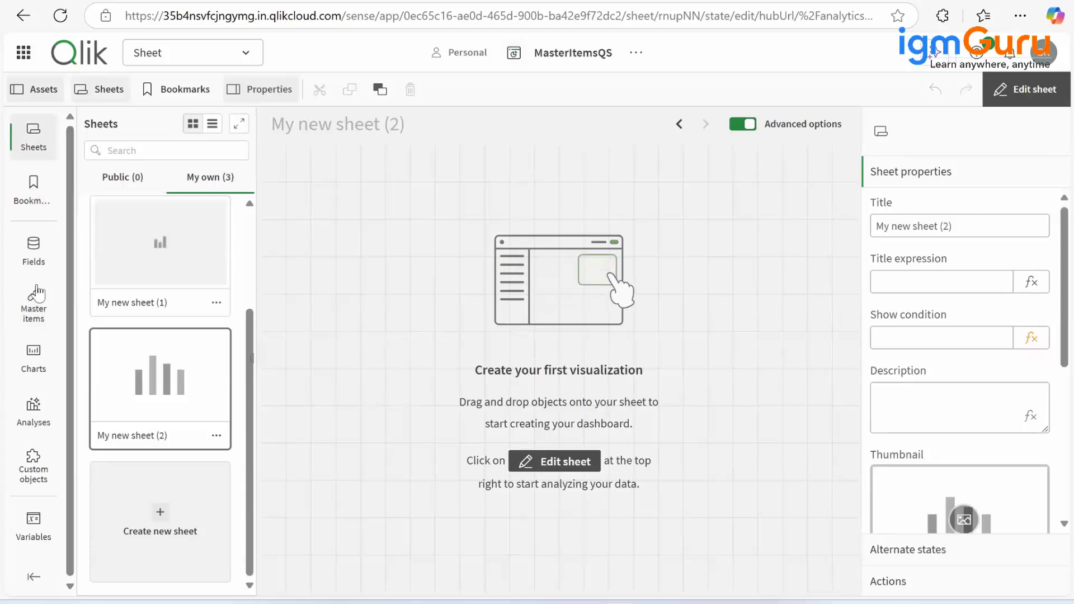
Add a bar chart at the sheet's upper-left corner and enlarge it to 18 x 9 grid cells
{"action": "left_click", "coordinate": [40, 359]}
{"action": "left_click_drag", "start_coordinate": [132, 194], "coordinate": [515, 235]}
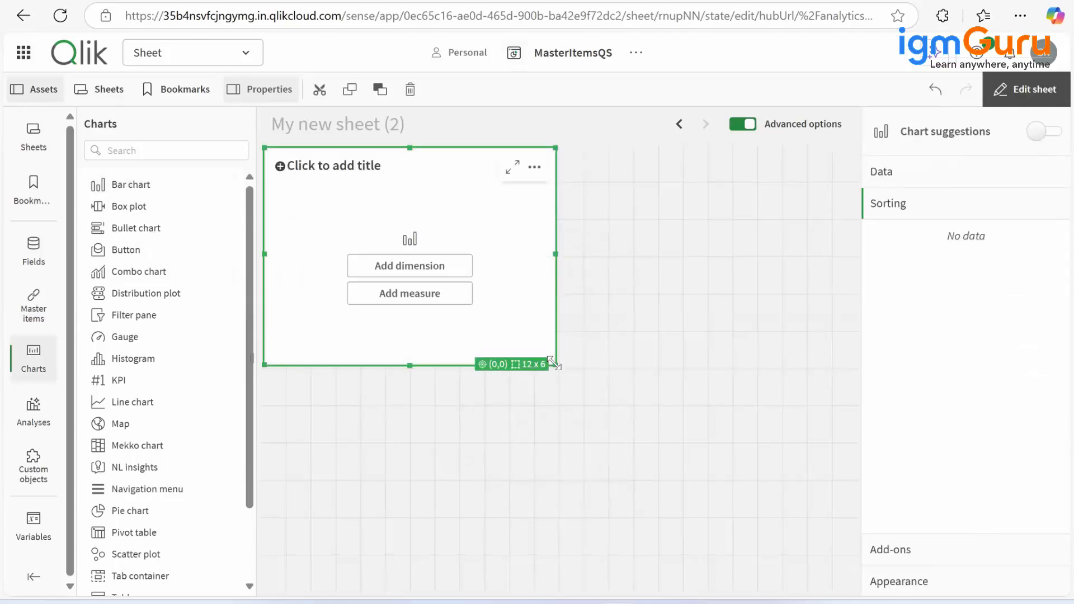
{"action": "left_click_drag", "start_coordinate": [559, 367], "coordinate": [708, 470]}
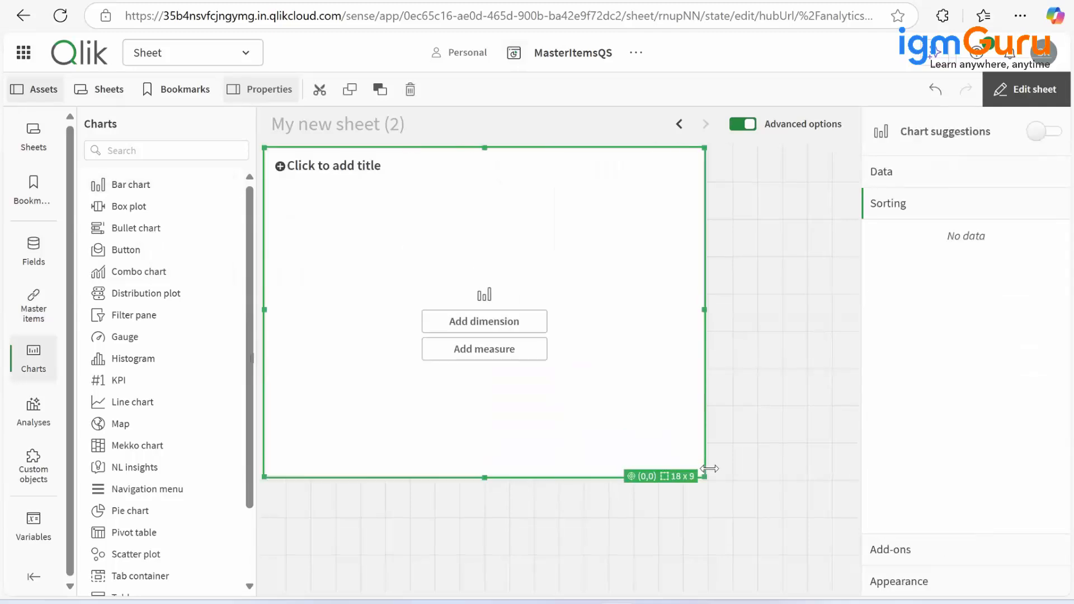
Add the Category field as the bar chart's dimension and Sum(Sales) as its measure
{"action": "left_click", "coordinate": [49, 259]}
{"action": "left_click_drag", "start_coordinate": [132, 233], "coordinate": [528, 337]}
{"action": "left_click", "coordinate": [477, 293]}
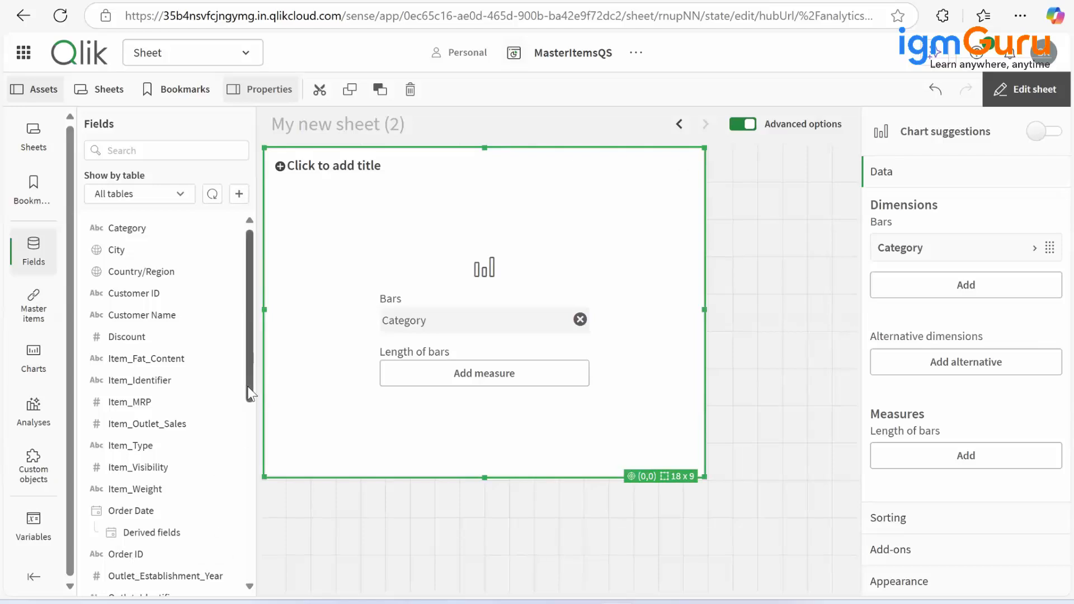
{"action": "scroll", "coordinate": [249, 421], "scroll_direction": "down", "scroll_amount": 5}
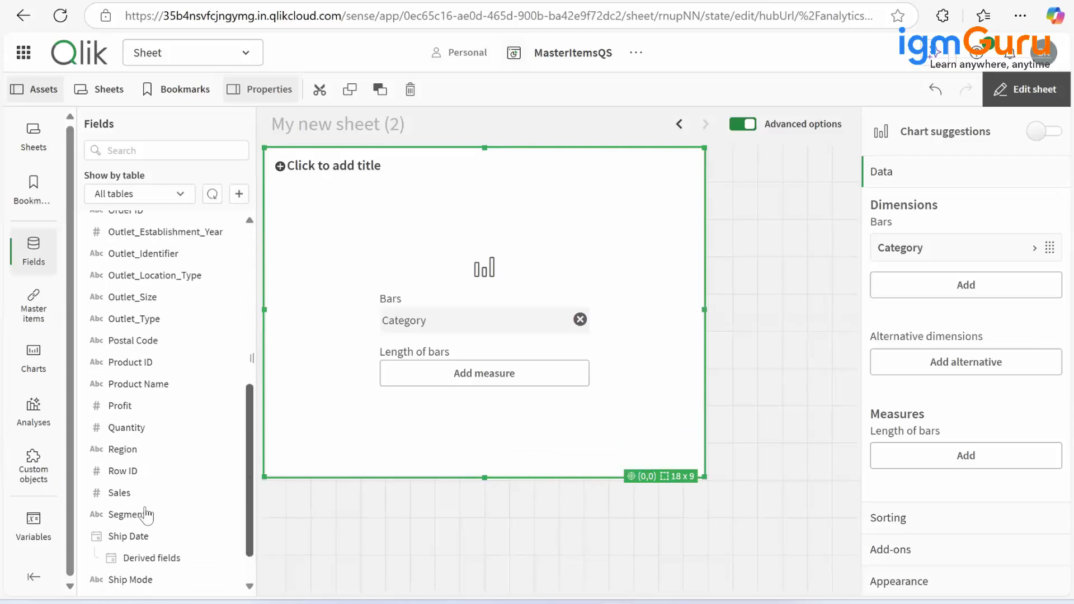
{"action": "left_click_drag", "start_coordinate": [129, 501], "coordinate": [480, 325]}
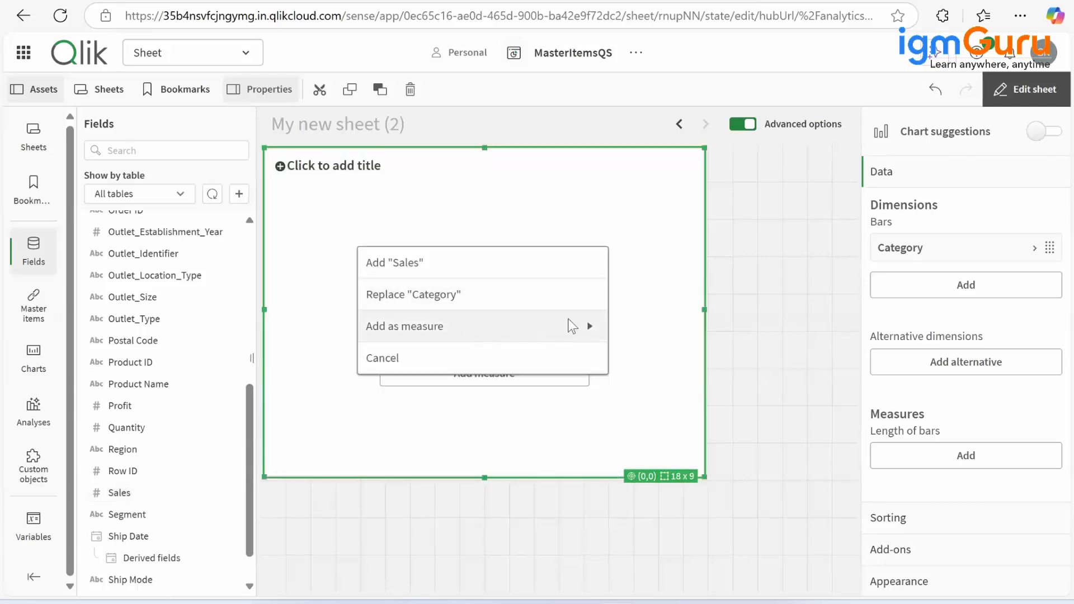
{"action": "left_click", "coordinate": [570, 323]}
{"action": "left_click", "coordinate": [477, 304]}
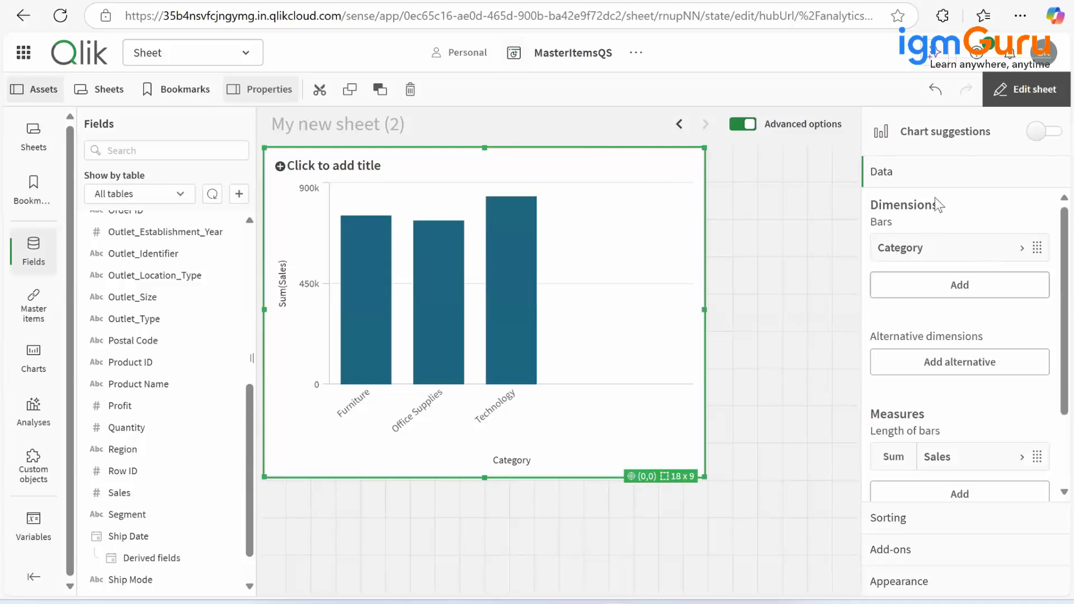
Give Sum(Sales) sorting priority over Category and turn on the chart's value labels
{"action": "left_click", "coordinate": [906, 517]}
{"action": "left_click_drag", "start_coordinate": [952, 282], "coordinate": [951, 234]}
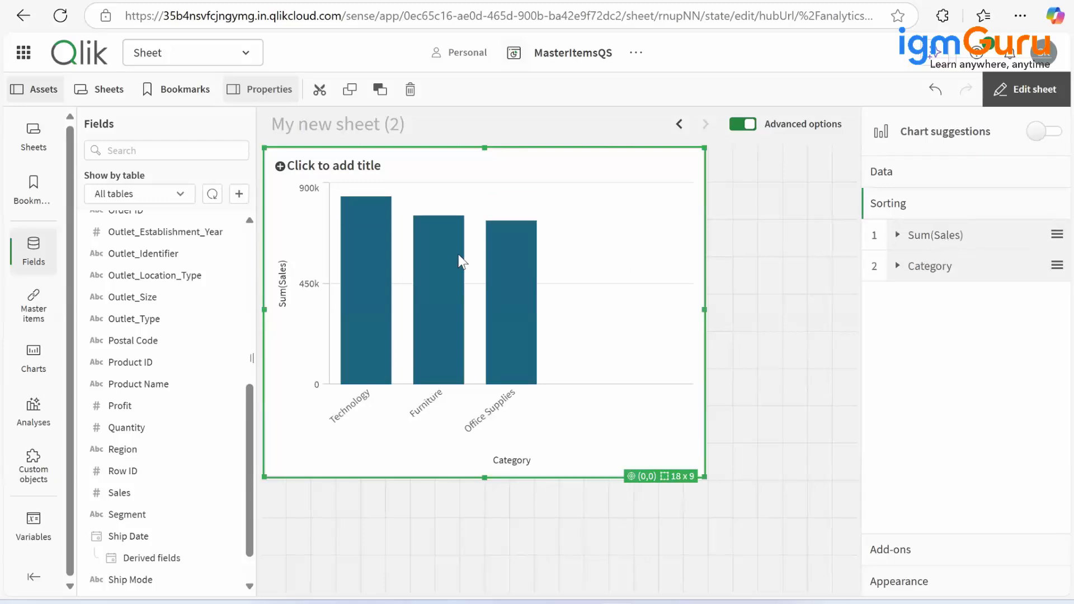
{"action": "left_click", "coordinate": [912, 582]}
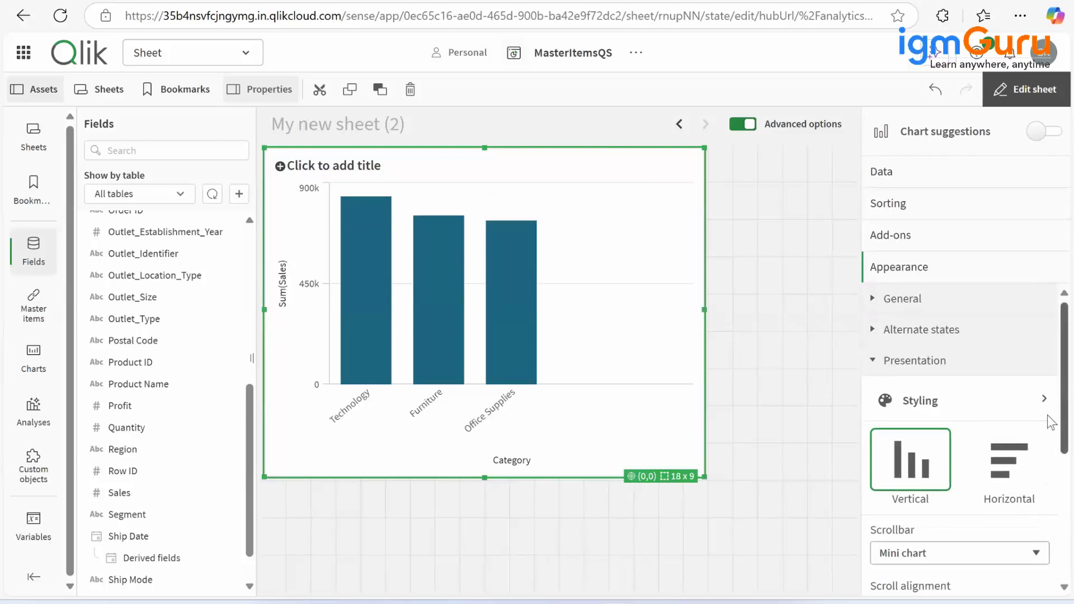
{"action": "scroll", "coordinate": [1050, 447], "scroll_direction": "down", "scroll_amount": 4}
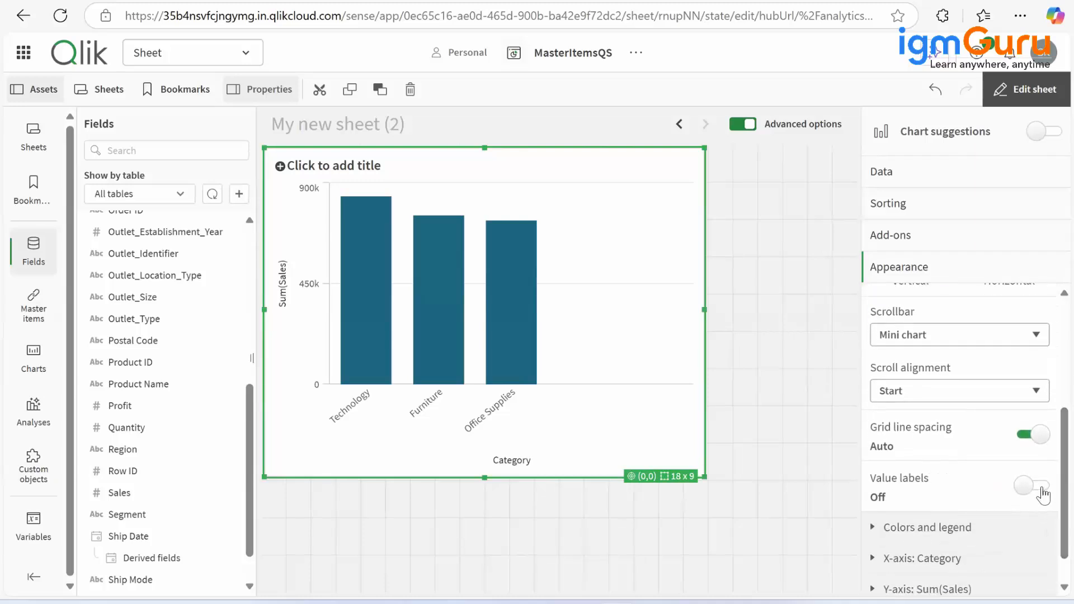
{"action": "left_click", "coordinate": [1043, 492]}
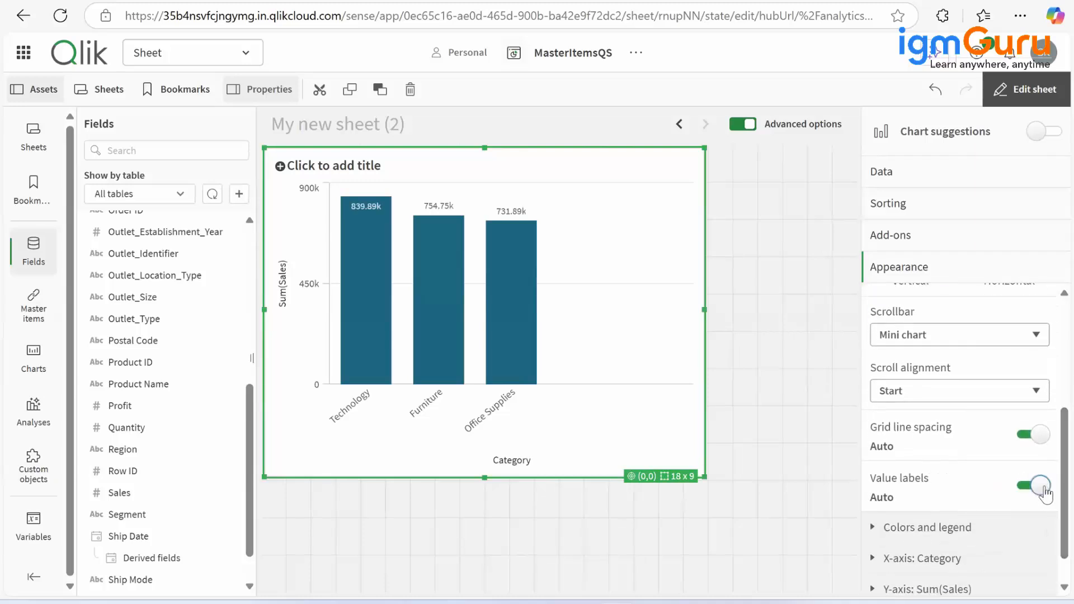
Label the bar chart's Sum(Sales) measure SALES
{"action": "left_click", "coordinate": [907, 187]}
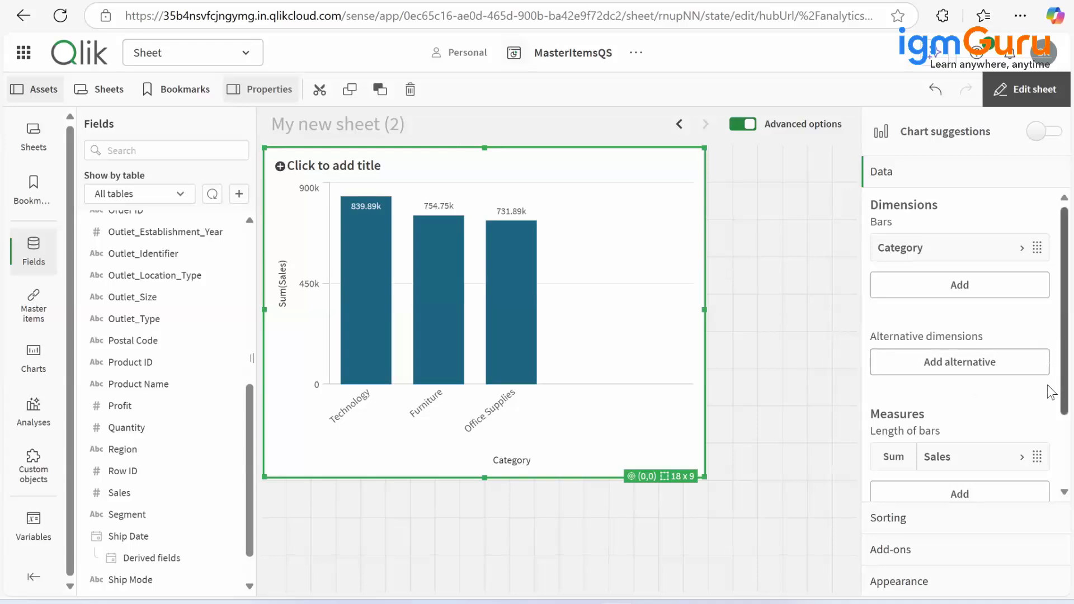
{"action": "scroll", "coordinate": [1047, 392], "scroll_direction": "down", "scroll_amount": 3}
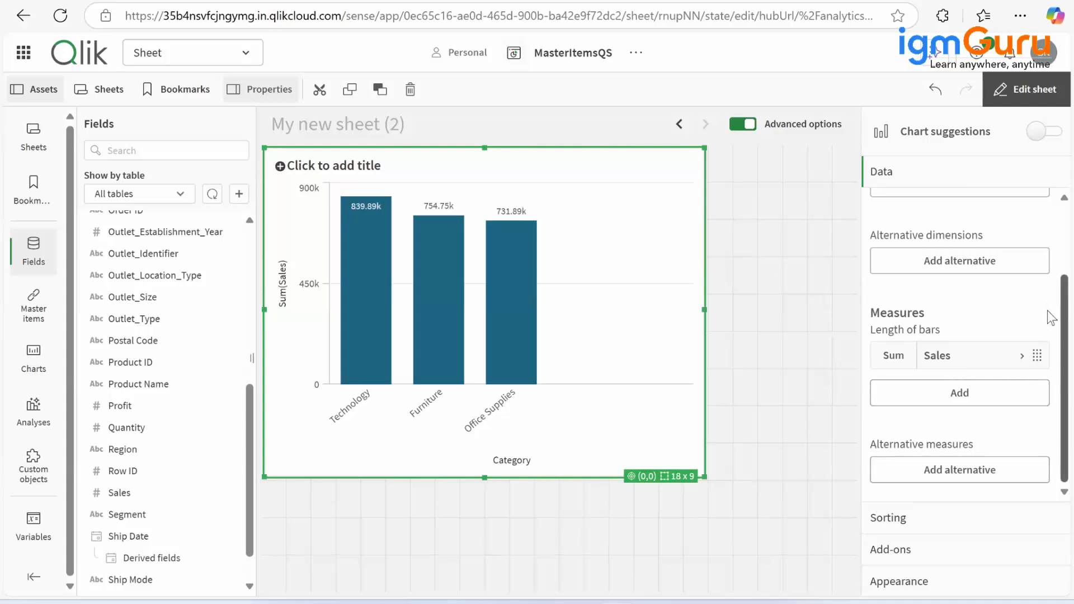
{"action": "scroll", "coordinate": [1051, 311], "scroll_direction": "up", "scroll_amount": 2}
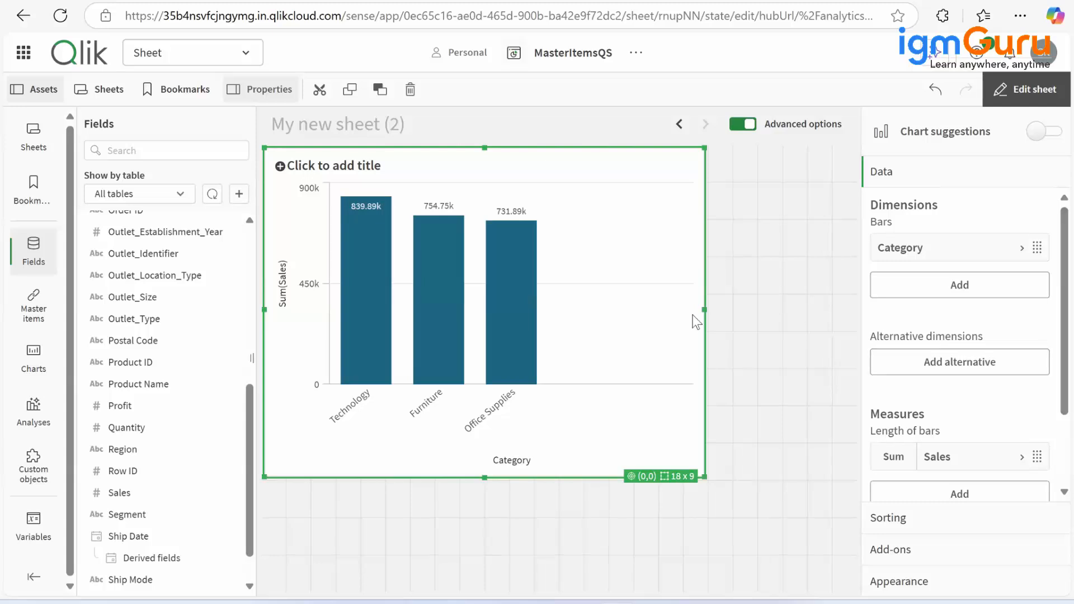
{"action": "scroll", "coordinate": [1047, 456], "scroll_direction": "down", "scroll_amount": 2}
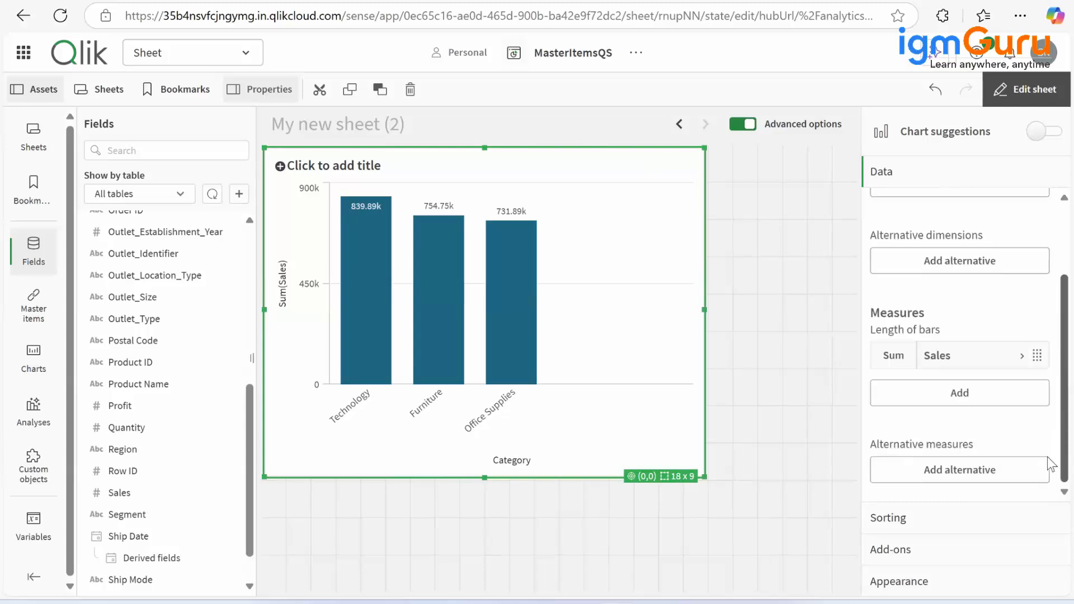
{"action": "left_click", "coordinate": [1021, 360]}
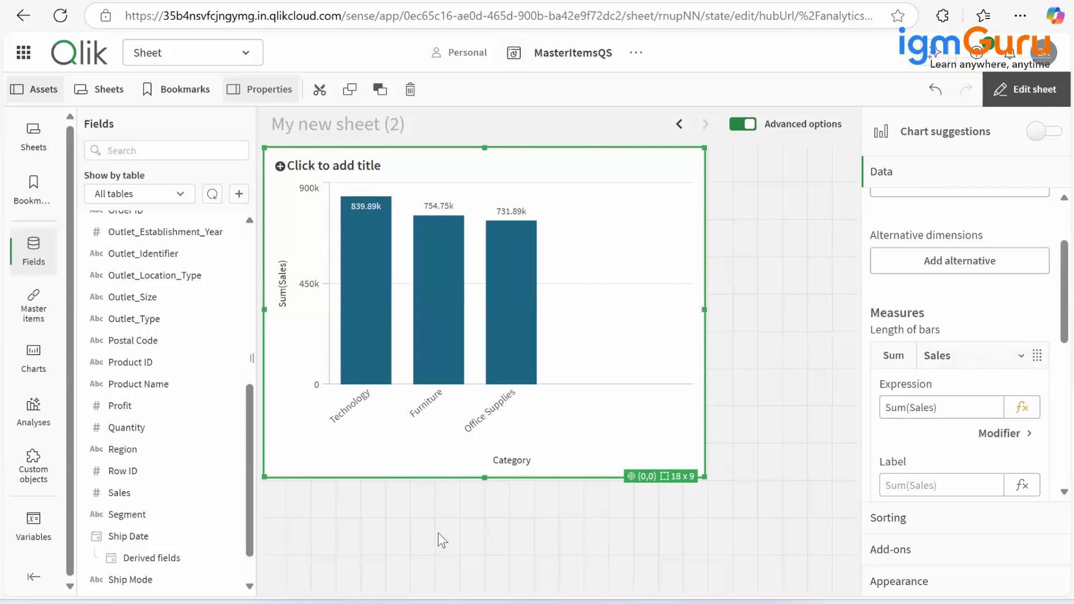
{"action": "left_click", "coordinate": [907, 485]}
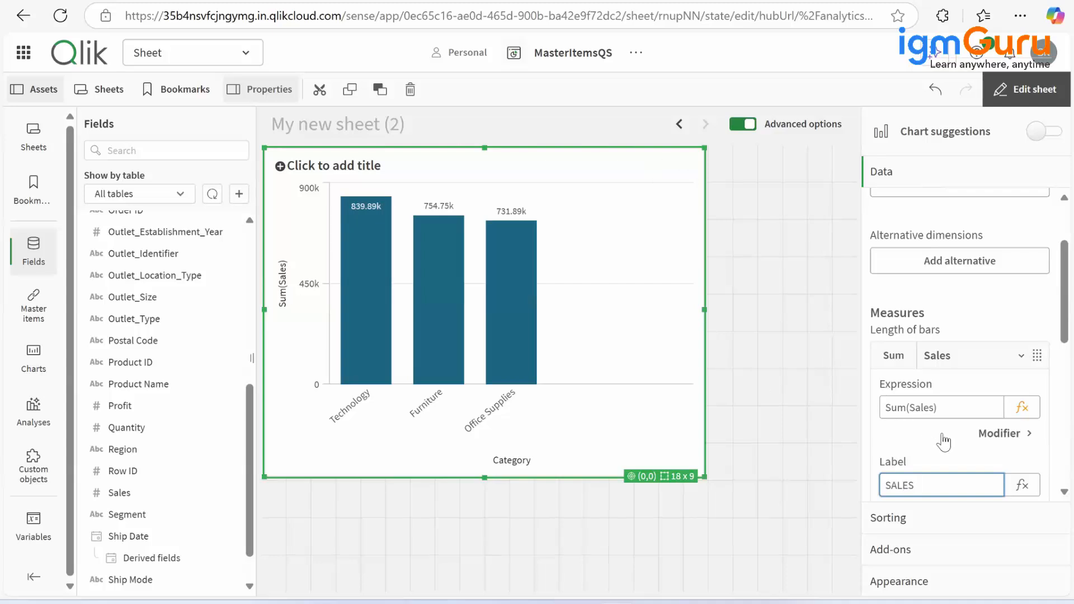
{"action": "key", "text": "Return"}
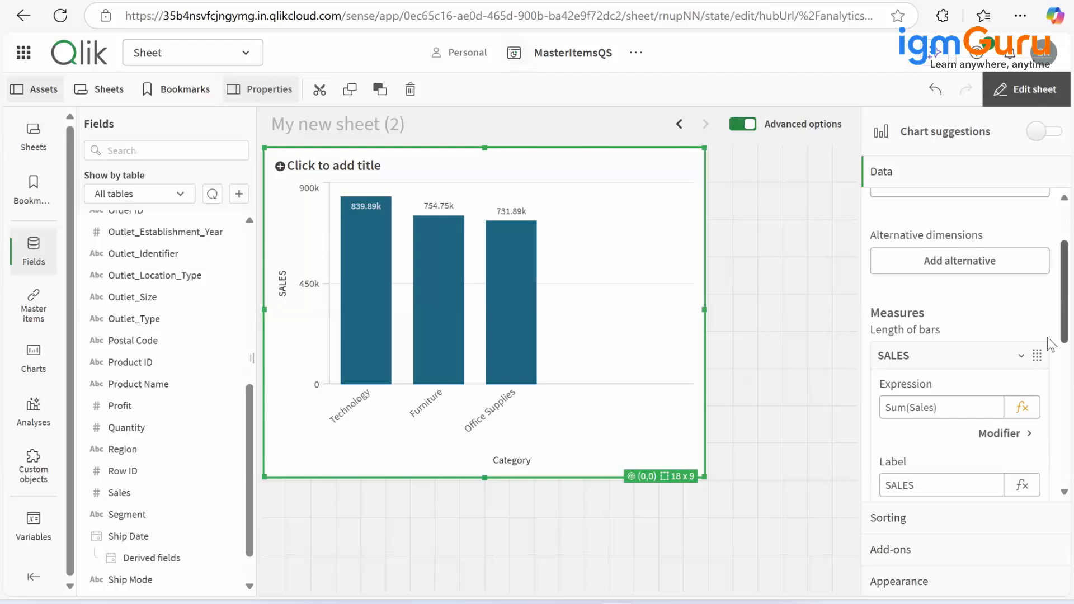
Add Sum(Profit) as an alternative measure of the bar chart
{"action": "scroll", "coordinate": [1047, 367], "scroll_direction": "down", "scroll_amount": 5}
{"action": "scroll", "coordinate": [1047, 401], "scroll_direction": "up", "scroll_amount": 3}
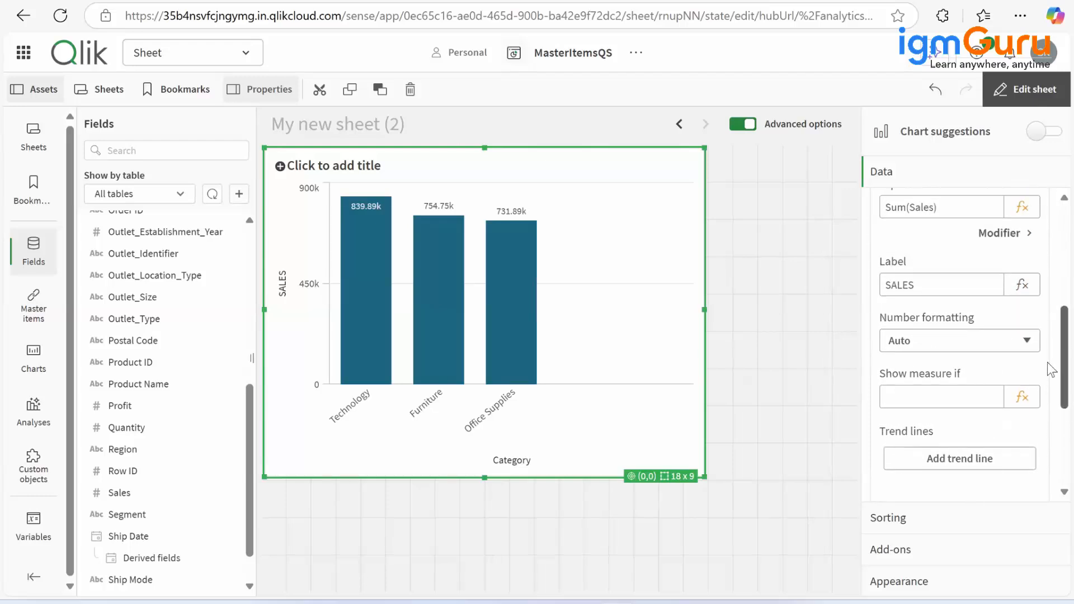
{"action": "scroll", "coordinate": [1047, 315], "scroll_direction": "up", "scroll_amount": 1}
{"action": "scroll", "coordinate": [1047, 318], "scroll_direction": "down", "scroll_amount": 4}
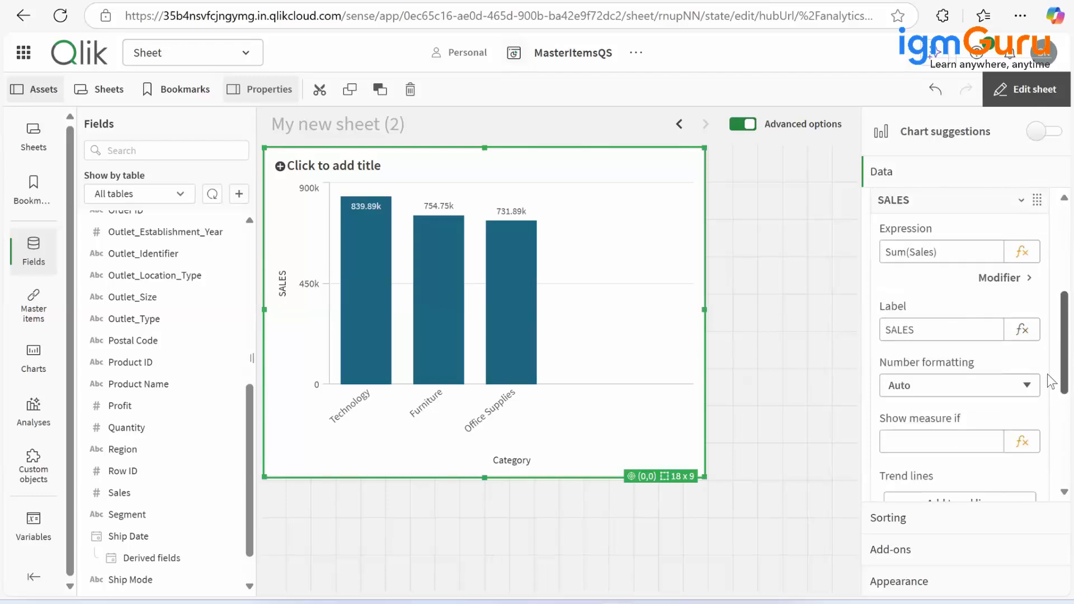
{"action": "scroll", "coordinate": [1051, 441], "scroll_direction": "down", "scroll_amount": 3}
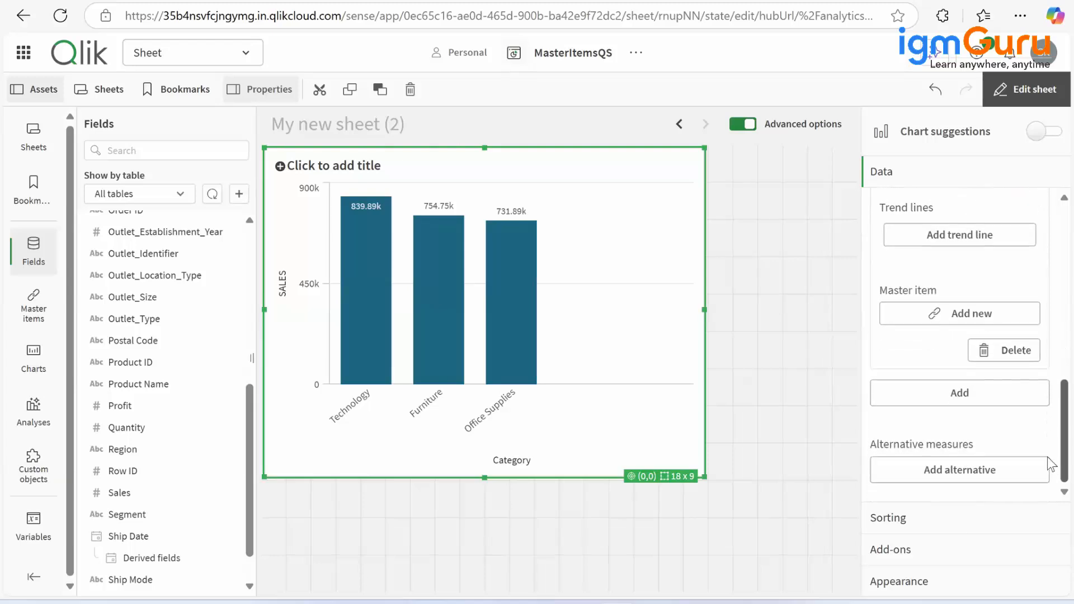
{"action": "left_click", "coordinate": [966, 475]}
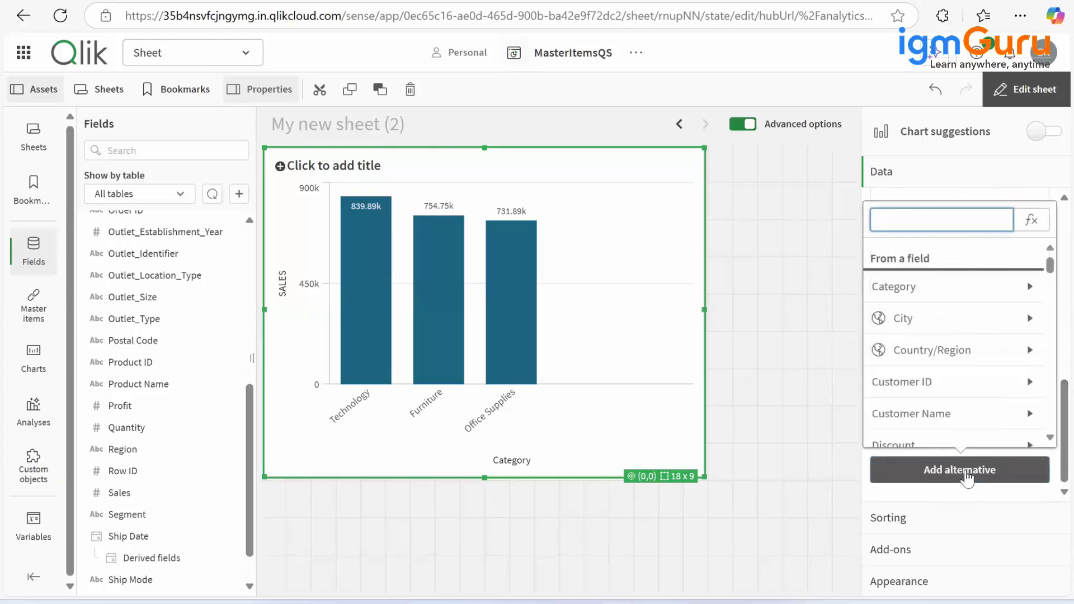
{"action": "type", "text": "pro"}
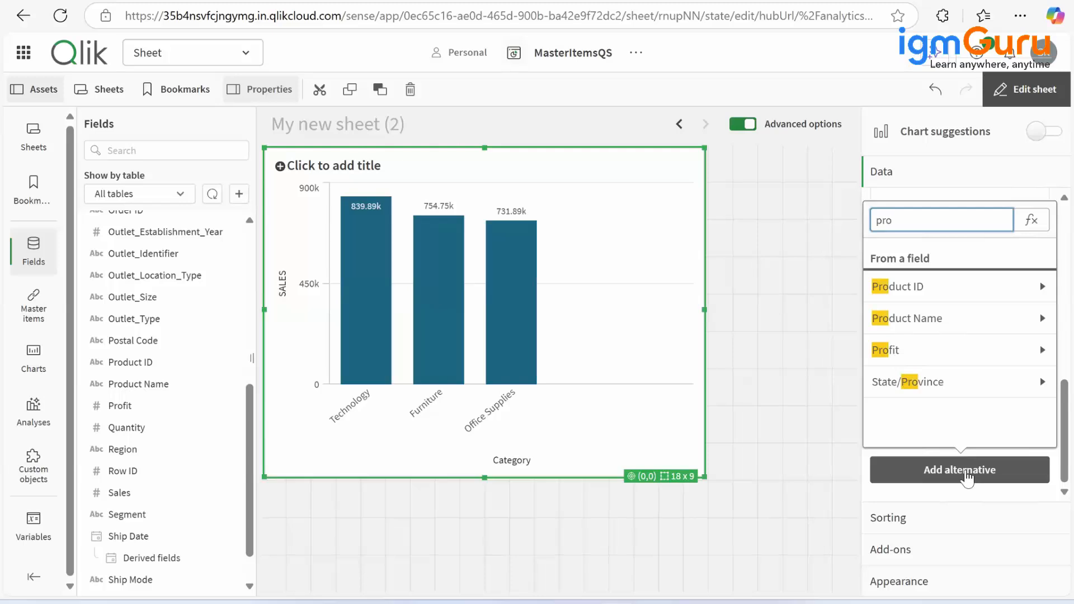
{"action": "left_click", "coordinate": [966, 334]}
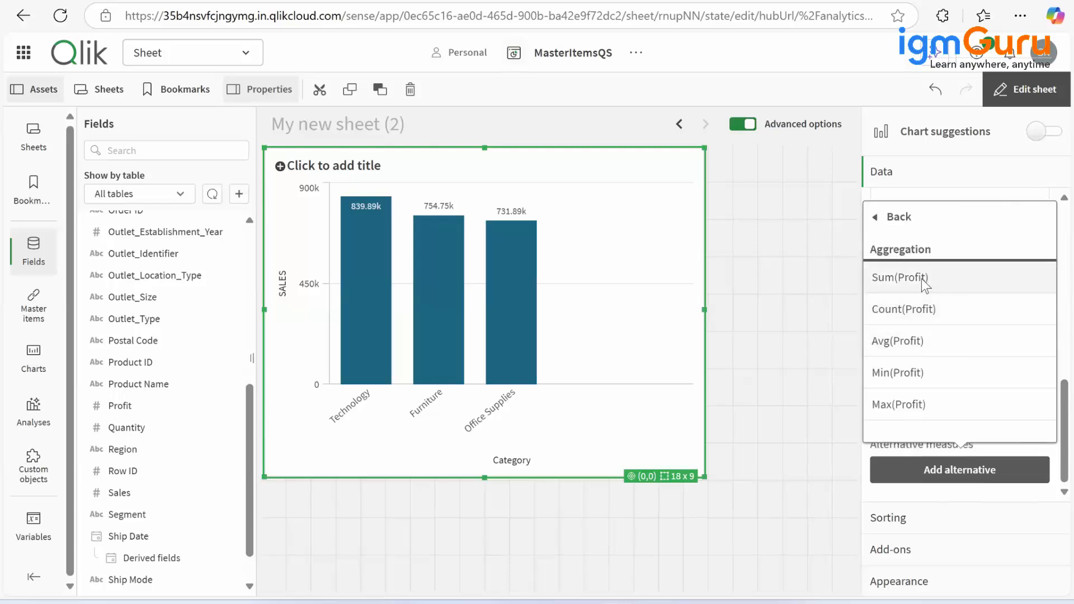
{"action": "left_click", "coordinate": [921, 279]}
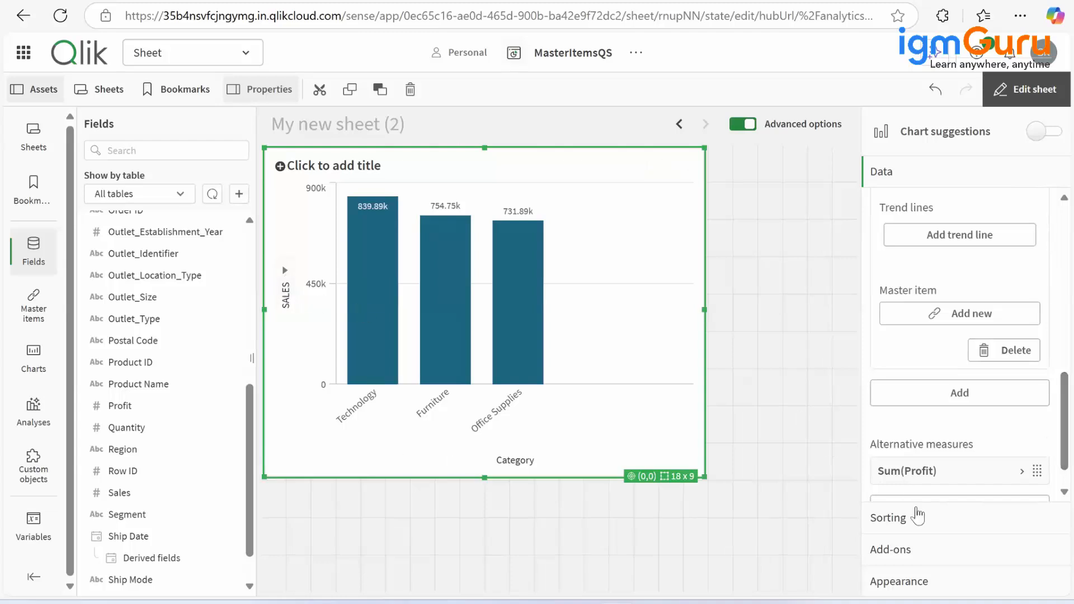
Label the alternative measure Sum(Profit) PROFIT and deselect the chart
{"action": "scroll", "coordinate": [1057, 483], "scroll_direction": "down", "scroll_amount": 1}
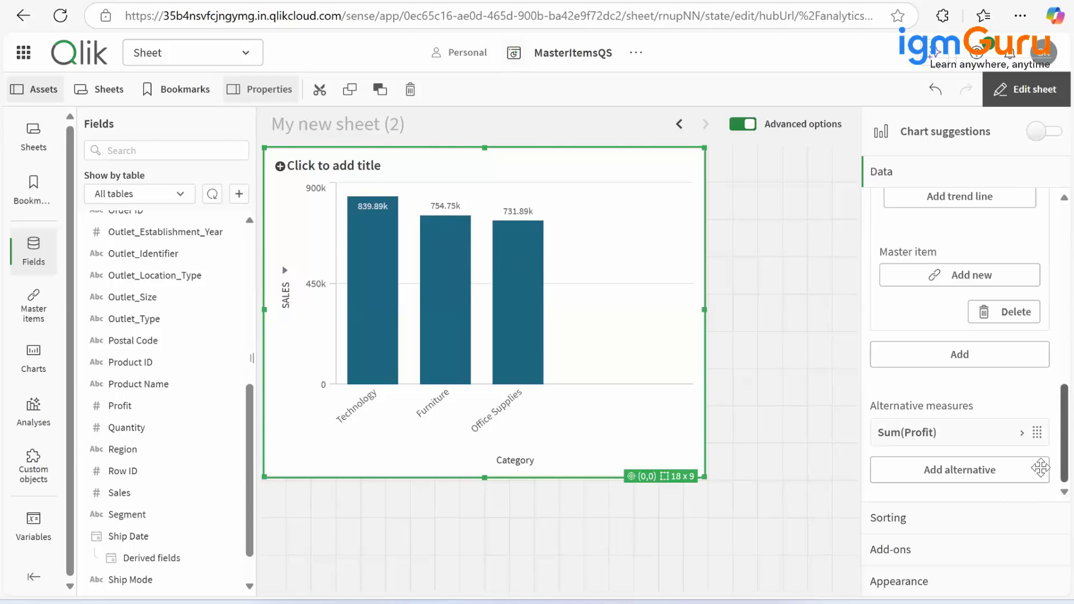
{"action": "left_click", "coordinate": [1026, 433]}
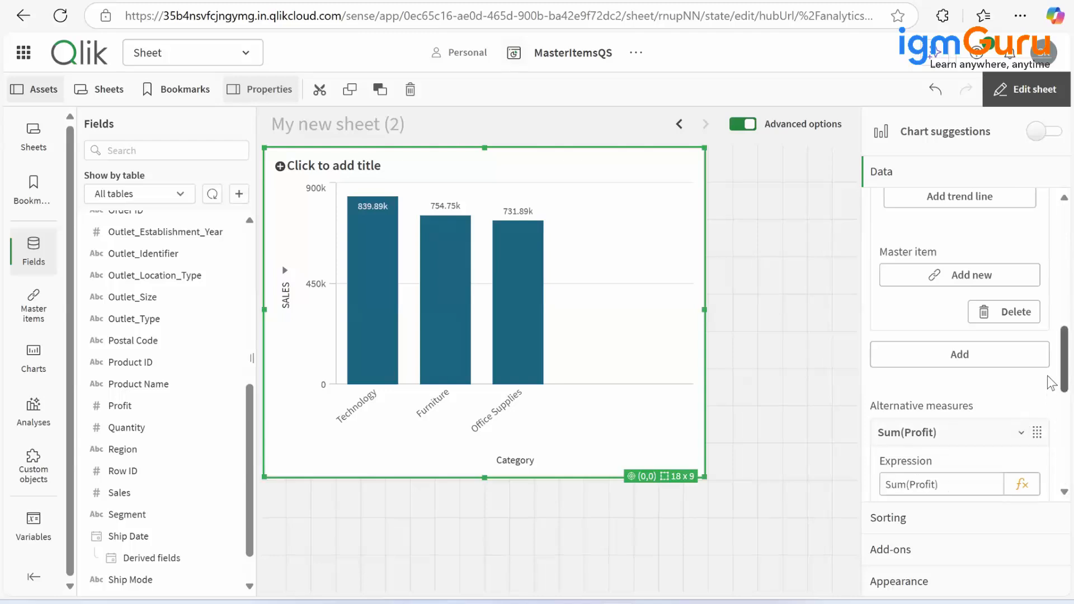
{"action": "scroll", "coordinate": [1052, 398], "scroll_direction": "down", "scroll_amount": 5}
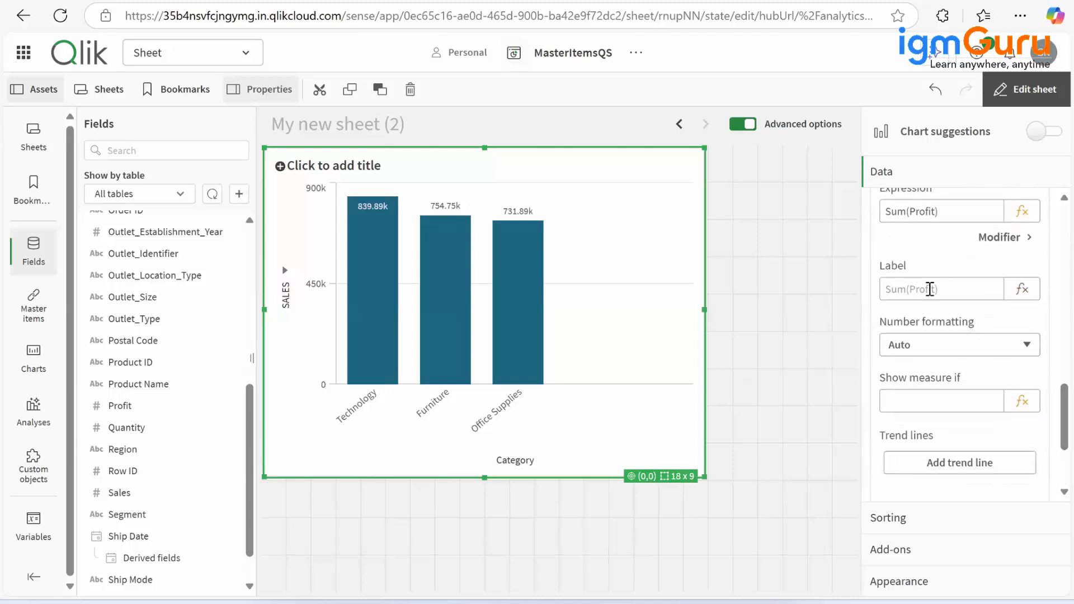
{"action": "left_click", "coordinate": [927, 287]}
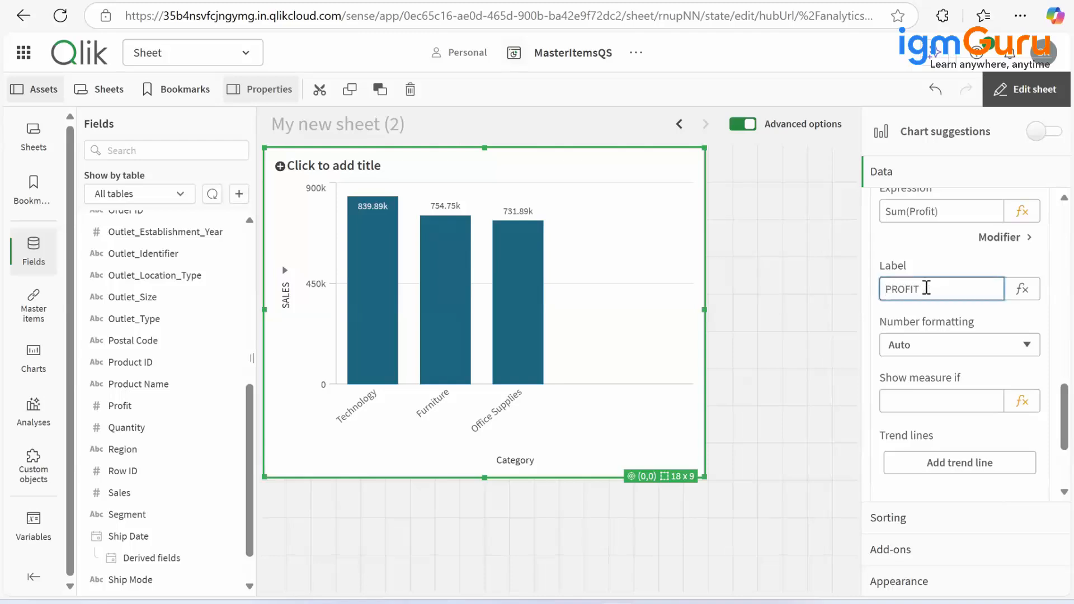
{"action": "key", "text": "Return"}
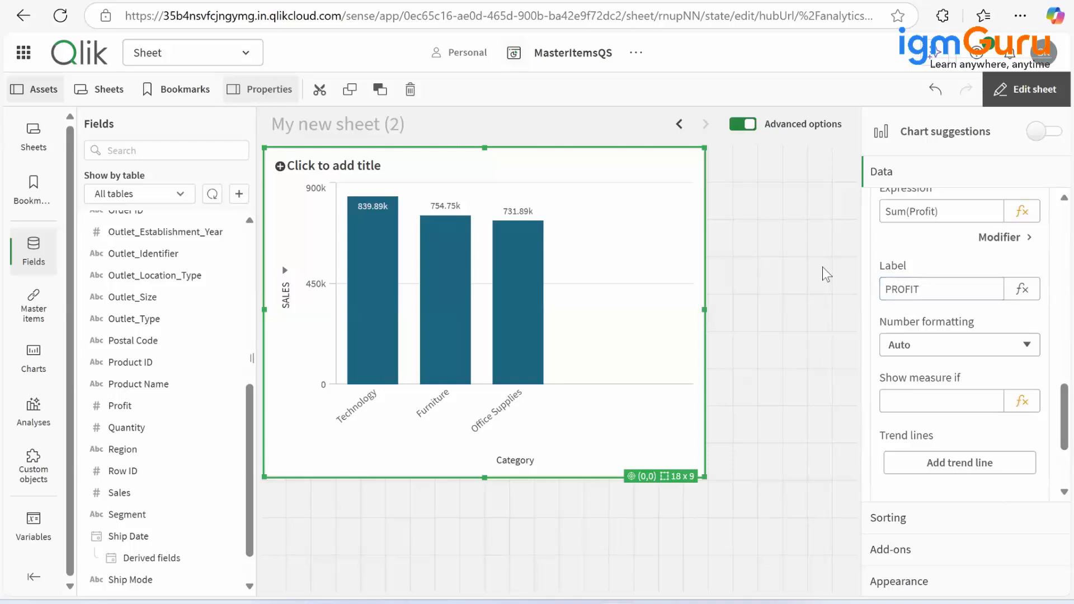
{"action": "left_click", "coordinate": [789, 267]}
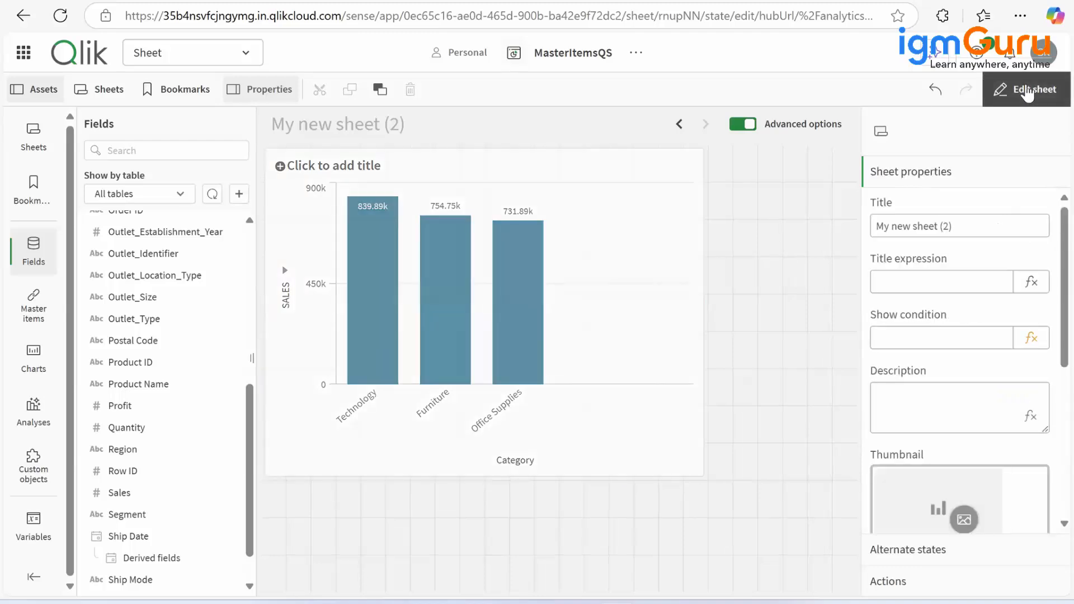
Outside edit mode, switch the chart's measure to PROFIT and back to SALES, and reopen the sheet for editing
{"action": "left_click", "coordinate": [1027, 90]}
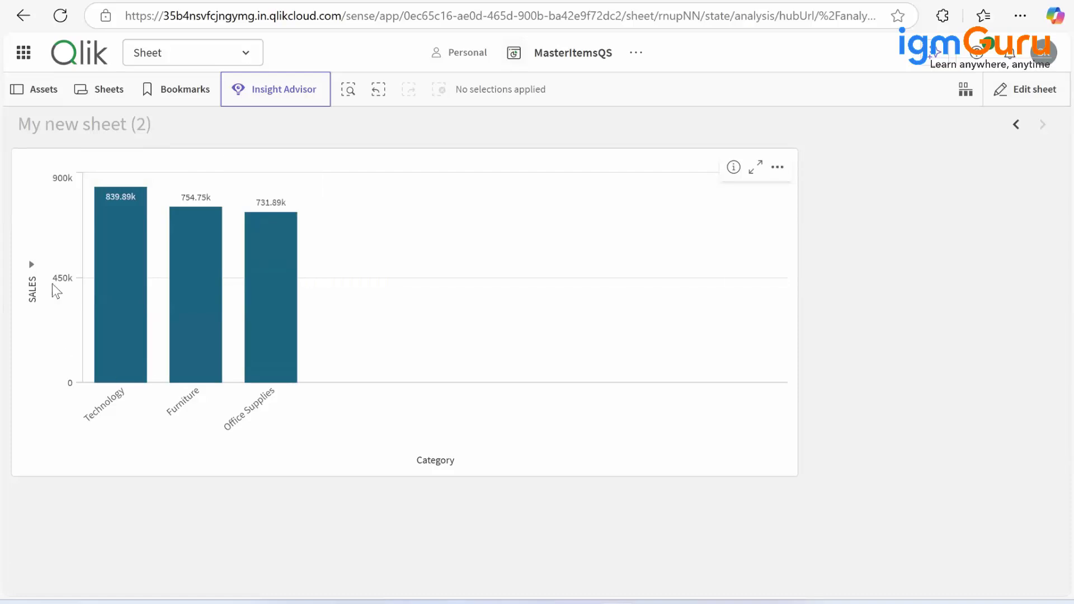
{"action": "left_click", "coordinate": [31, 263]}
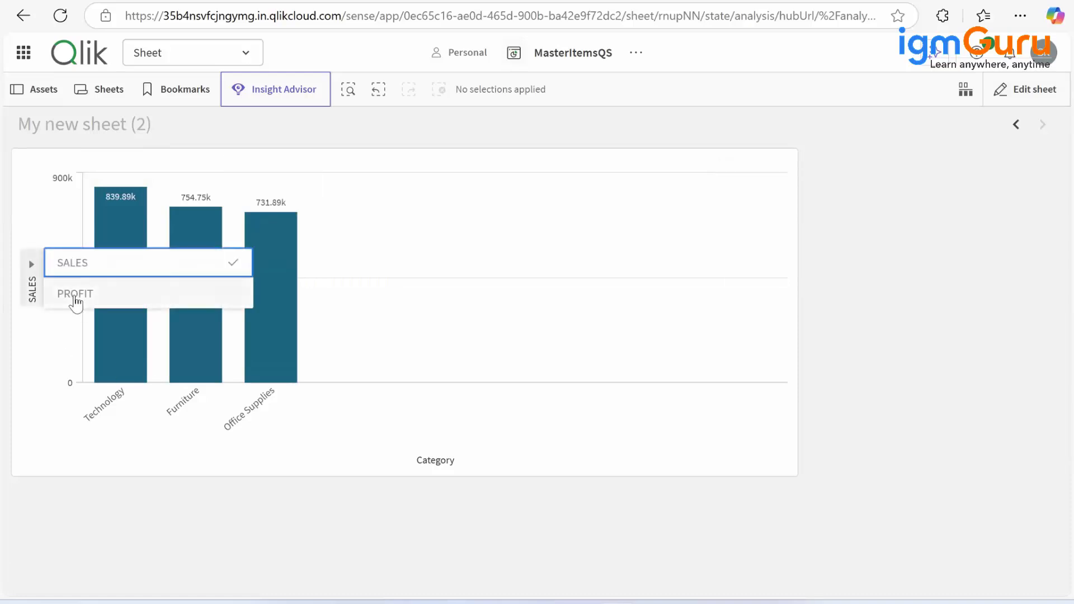
{"action": "left_click", "coordinate": [72, 295]}
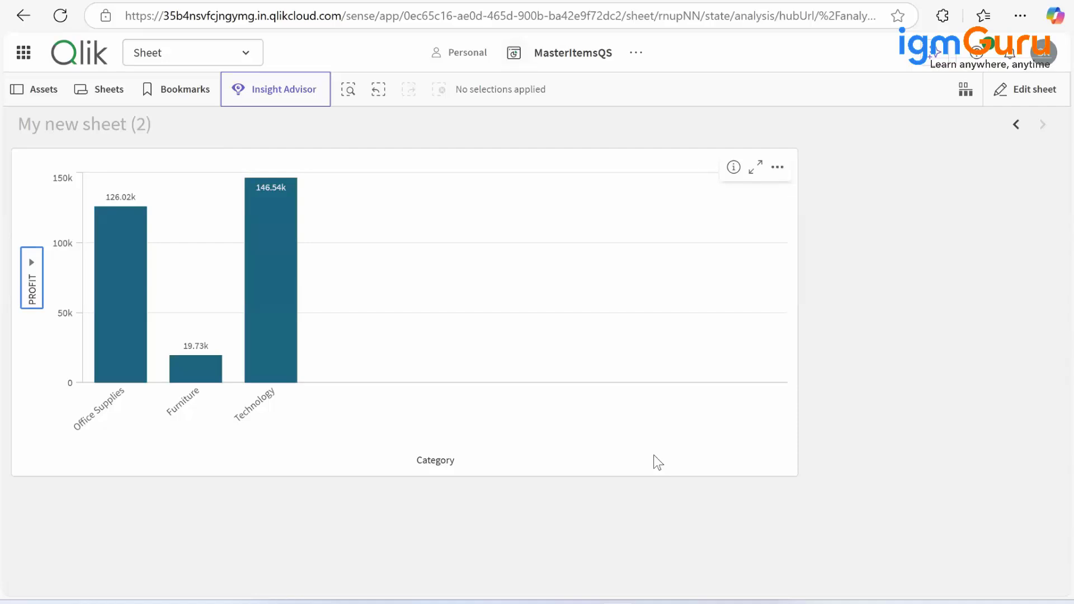
{"action": "left_click", "coordinate": [32, 273]}
{"action": "left_click", "coordinate": [93, 303]}
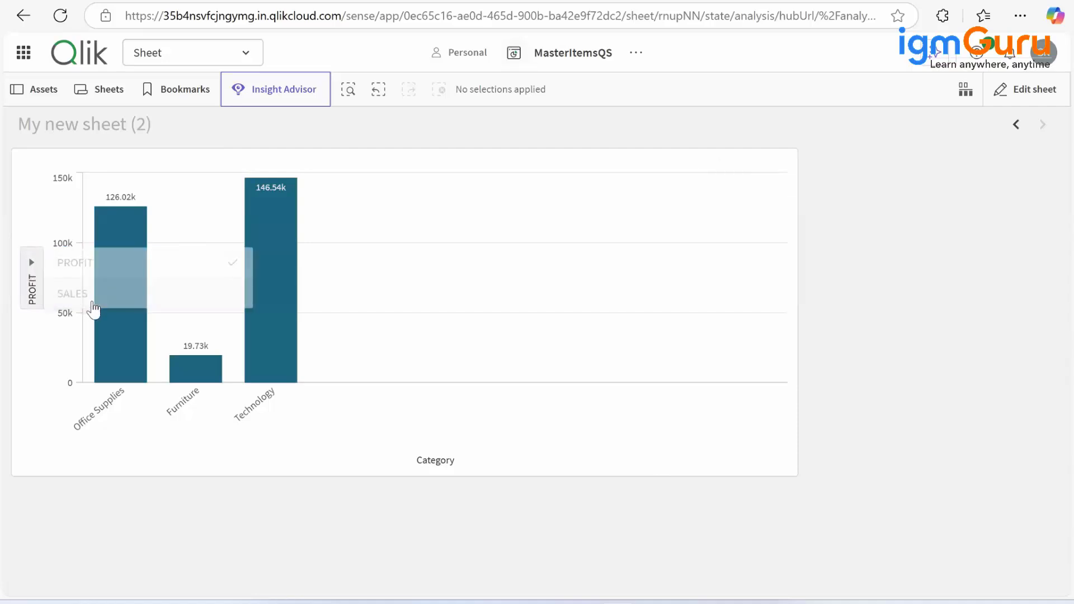
{"action": "left_click", "coordinate": [1036, 89]}
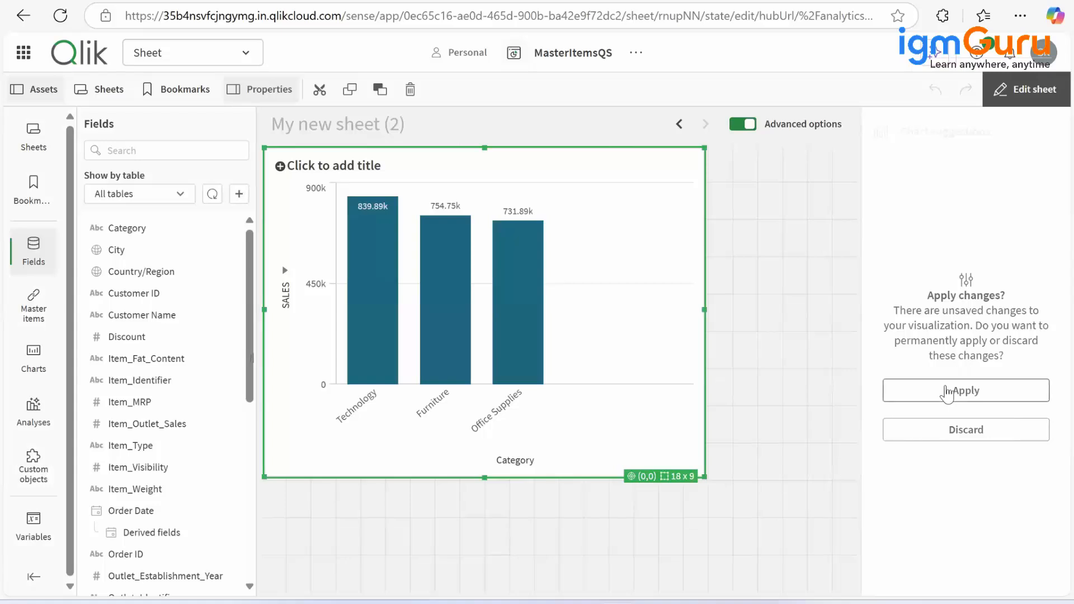
Apply the bar chart's unsaved changes and expand the sorting settings of the SALES measure
{"action": "left_click", "coordinate": [946, 392]}
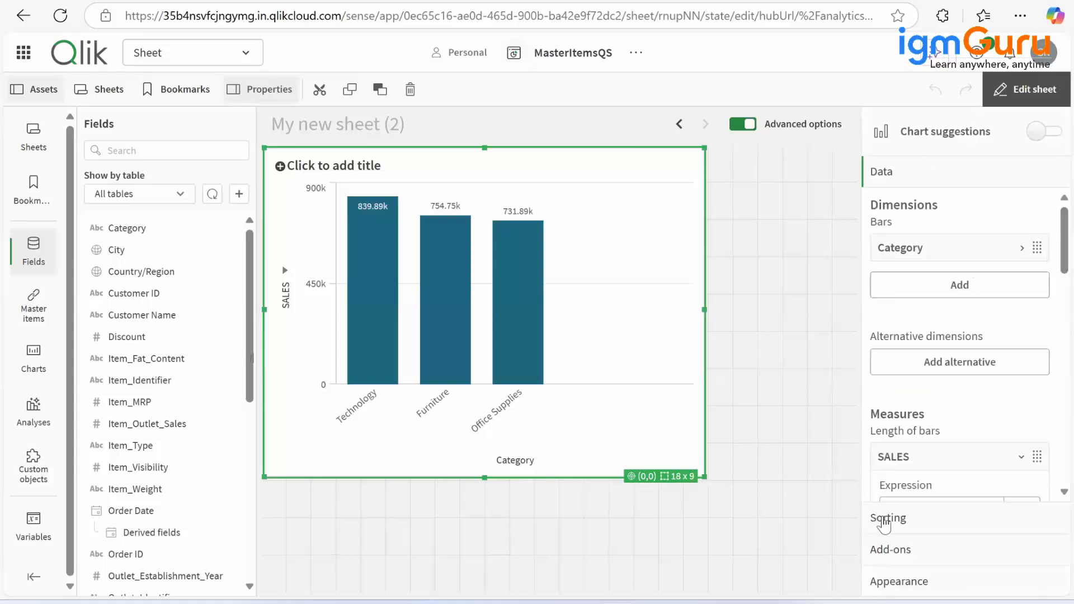
{"action": "left_click", "coordinate": [887, 517]}
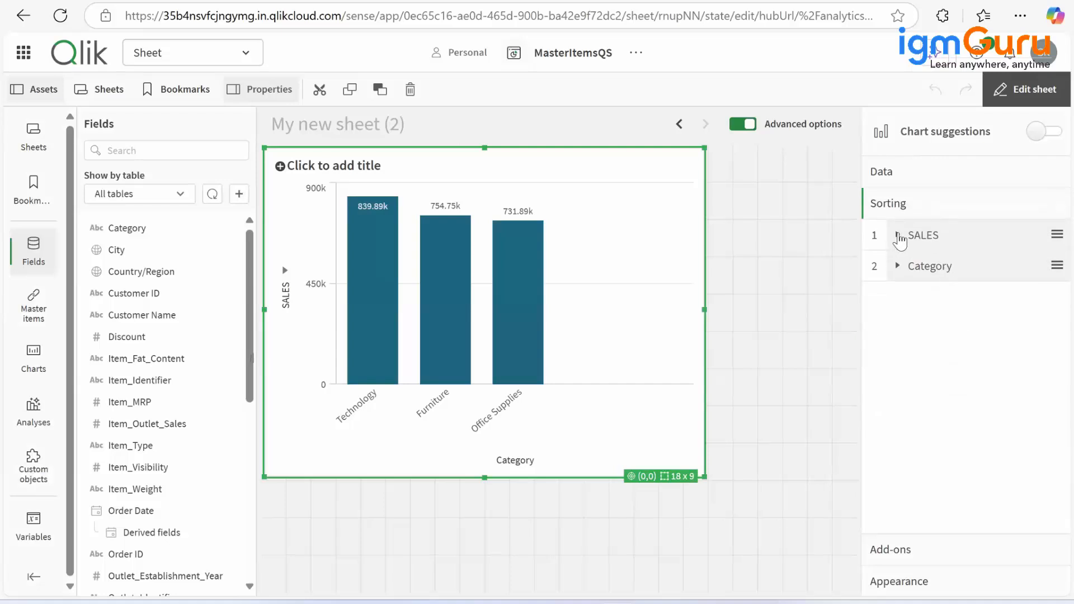
{"action": "left_click", "coordinate": [899, 236]}
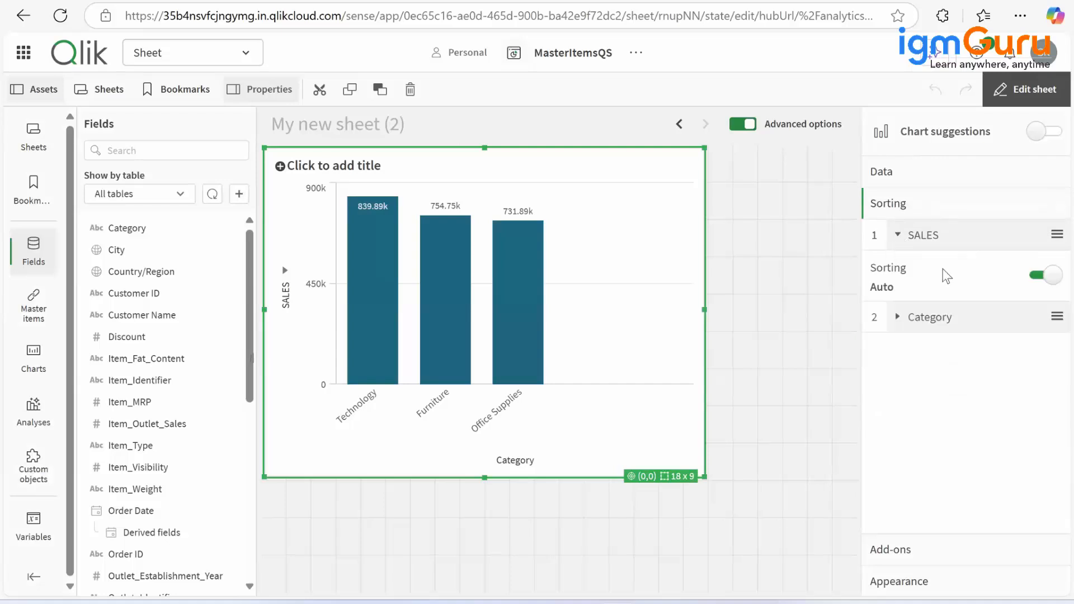
{"action": "left_click", "coordinate": [591, 227]}
Outside edit mode, switch the chart's measure to PROFIT, and apply the change after reopening the sheet for editing
{"action": "left_click", "coordinate": [1046, 92]}
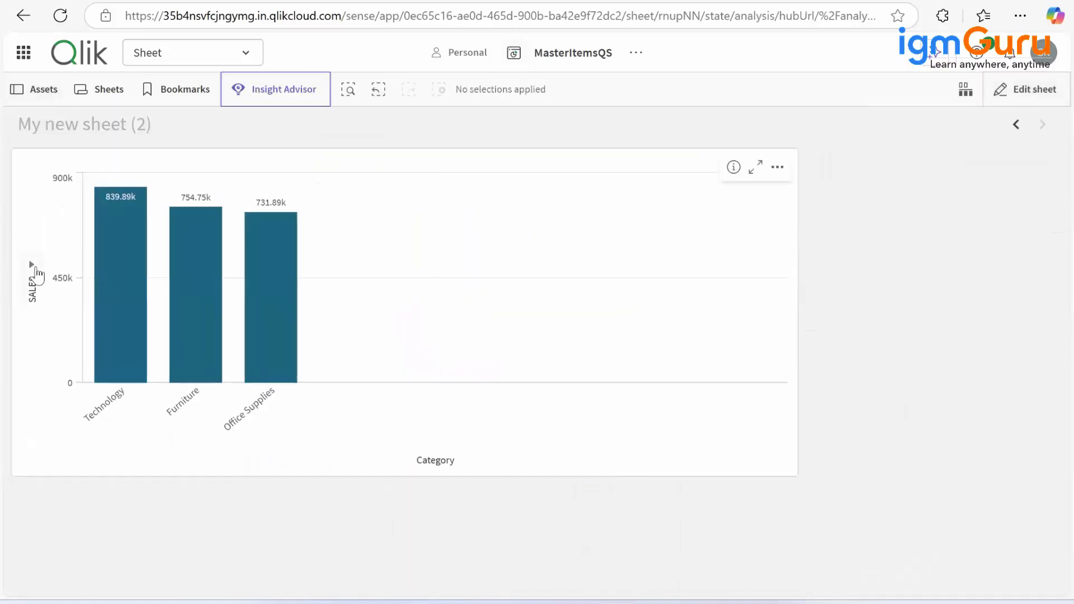
{"action": "left_click", "coordinate": [34, 269]}
{"action": "left_click", "coordinate": [85, 294]}
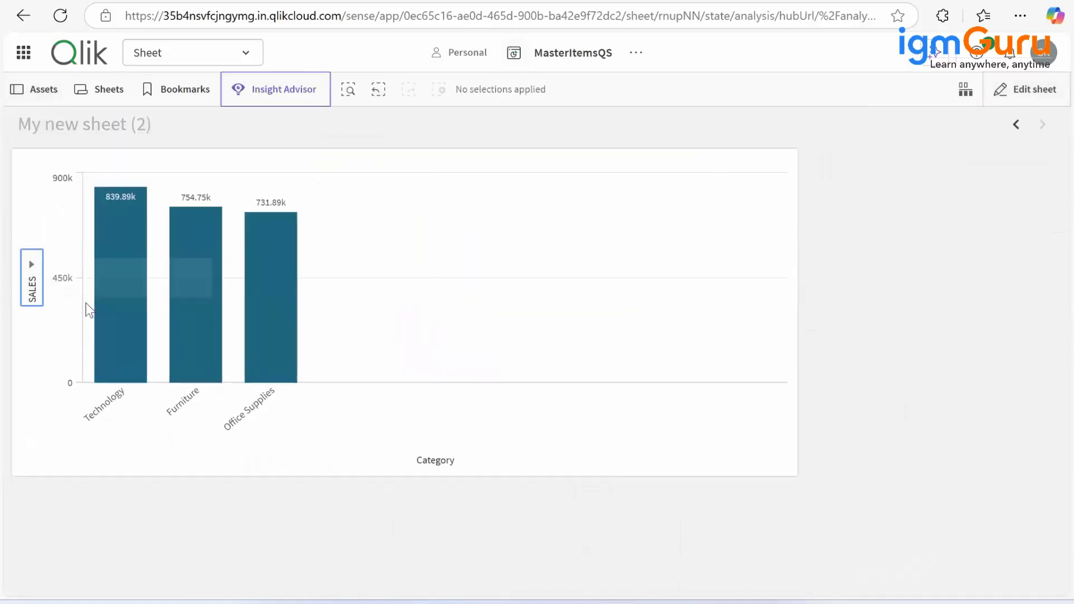
{"action": "left_click", "coordinate": [1037, 95]}
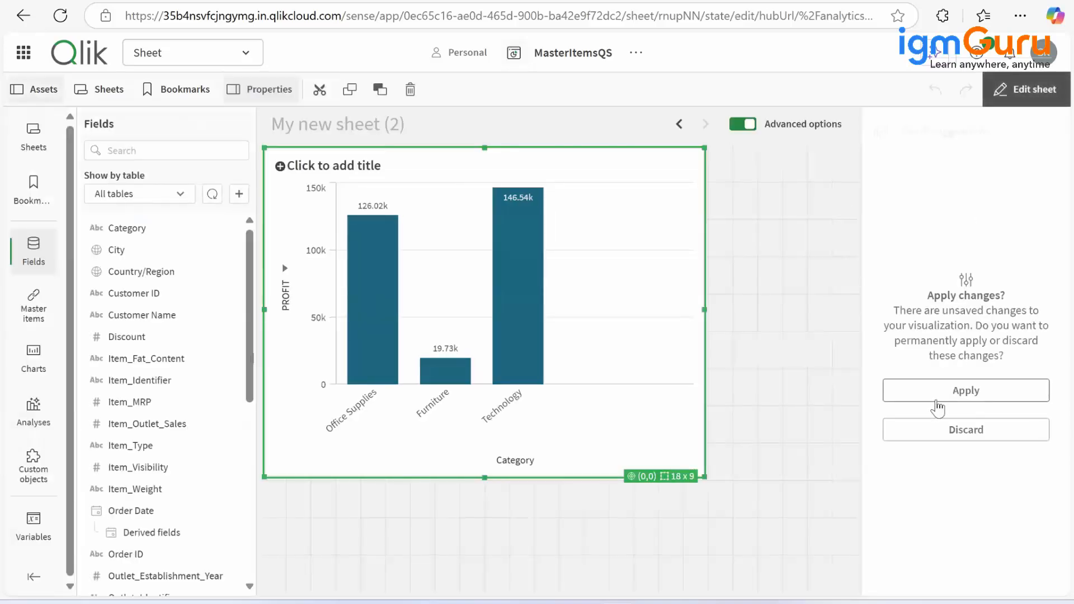
{"action": "left_click", "coordinate": [937, 397]}
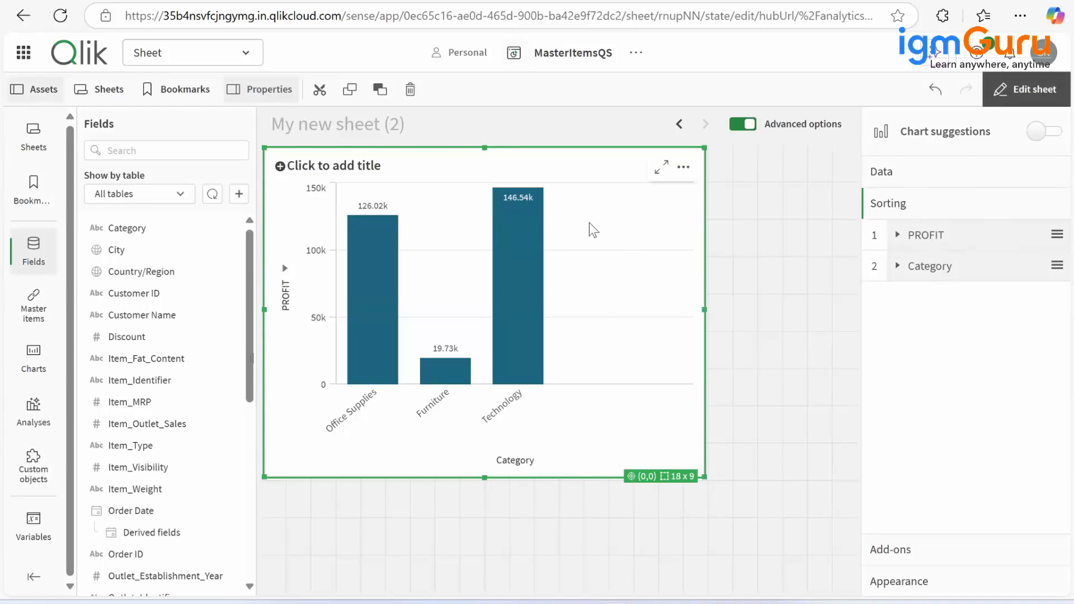
Set the PROFIT measure's sorting to custom with numerical sorting enabled, and deselect the chart
{"action": "left_click", "coordinate": [897, 237]}
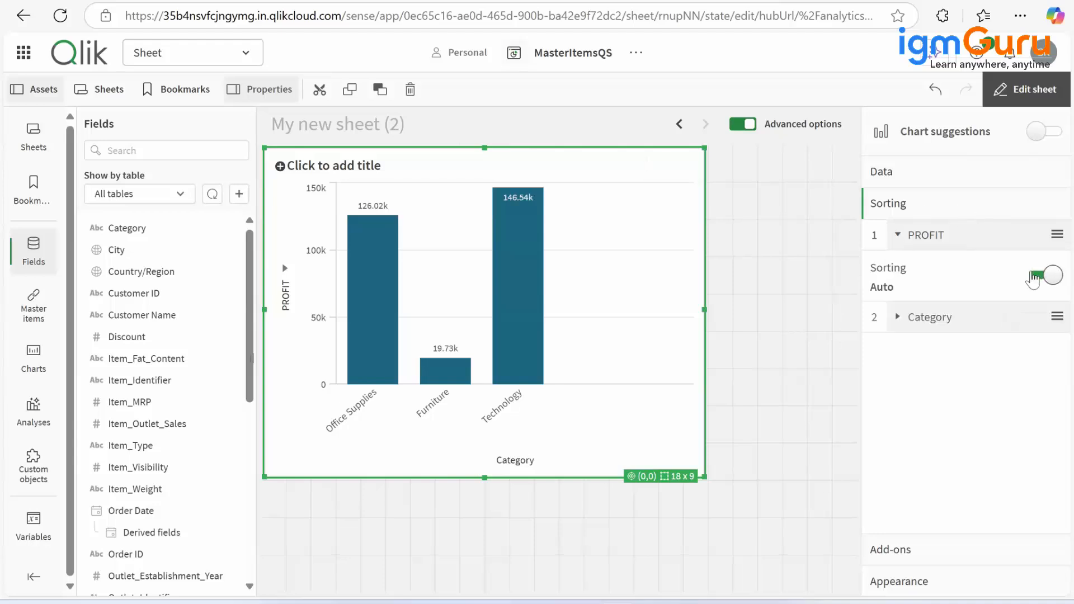
{"action": "left_click", "coordinate": [1035, 275]}
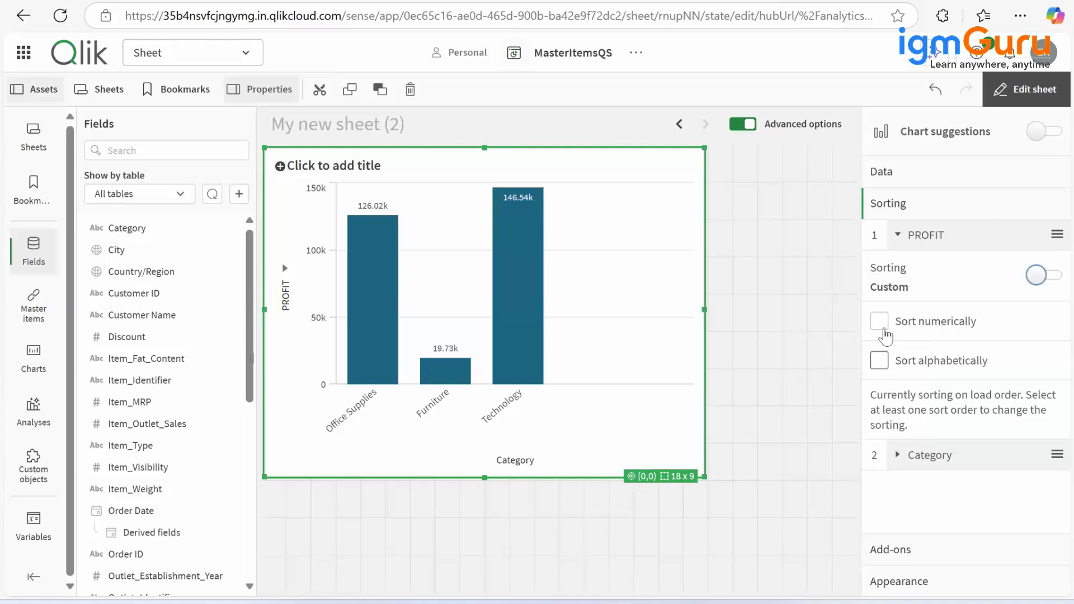
{"action": "left_click", "coordinate": [879, 322]}
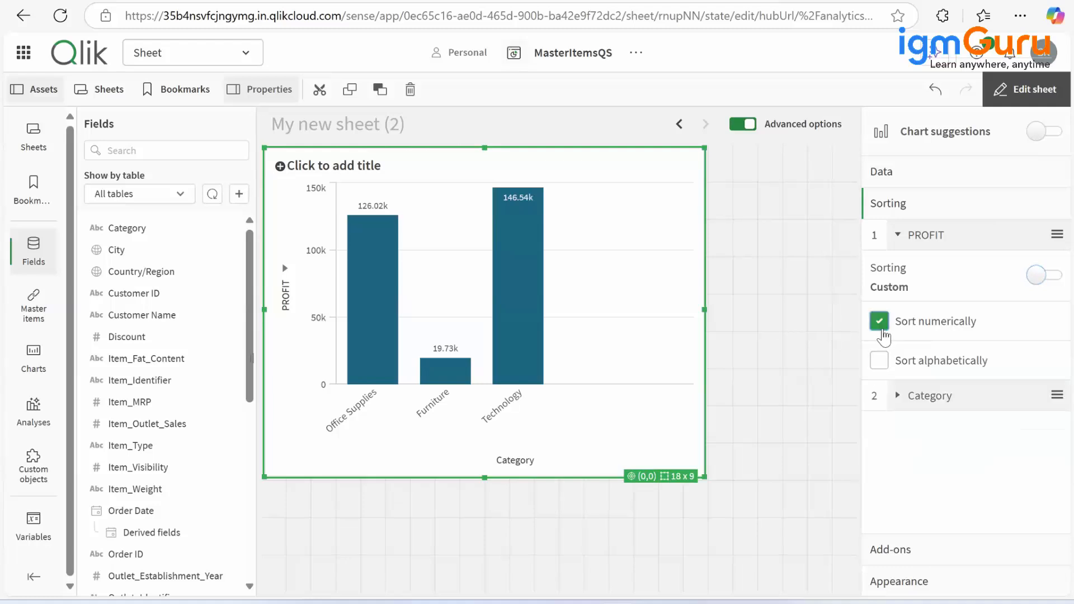
{"action": "left_click", "coordinate": [748, 320]}
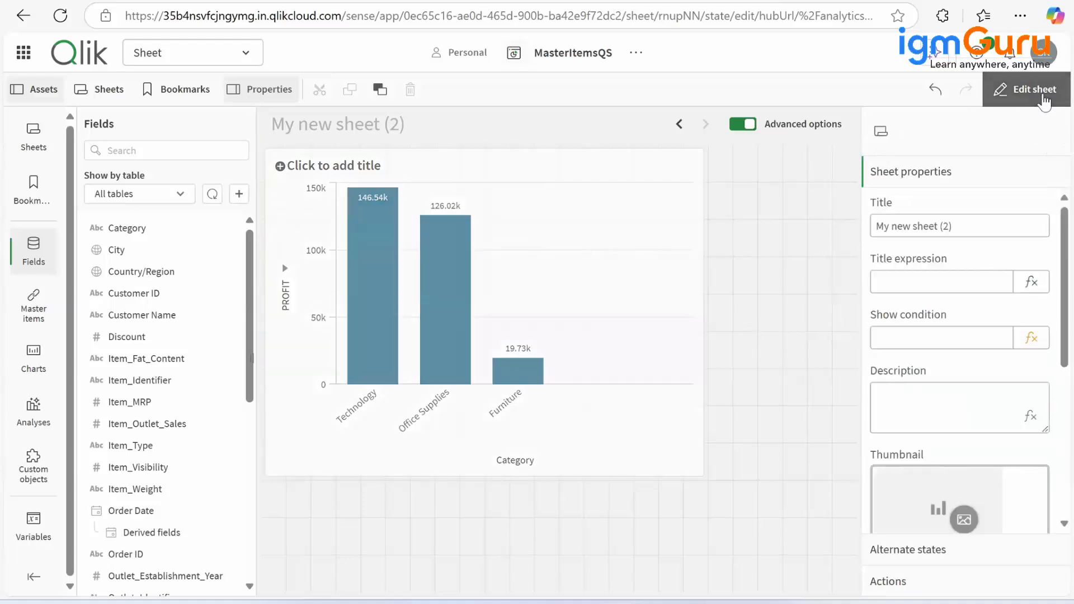
Outside edit mode, switch the chart's measure back to SALES, reopen the sheet for editing and apply the change
{"action": "left_click", "coordinate": [1043, 96]}
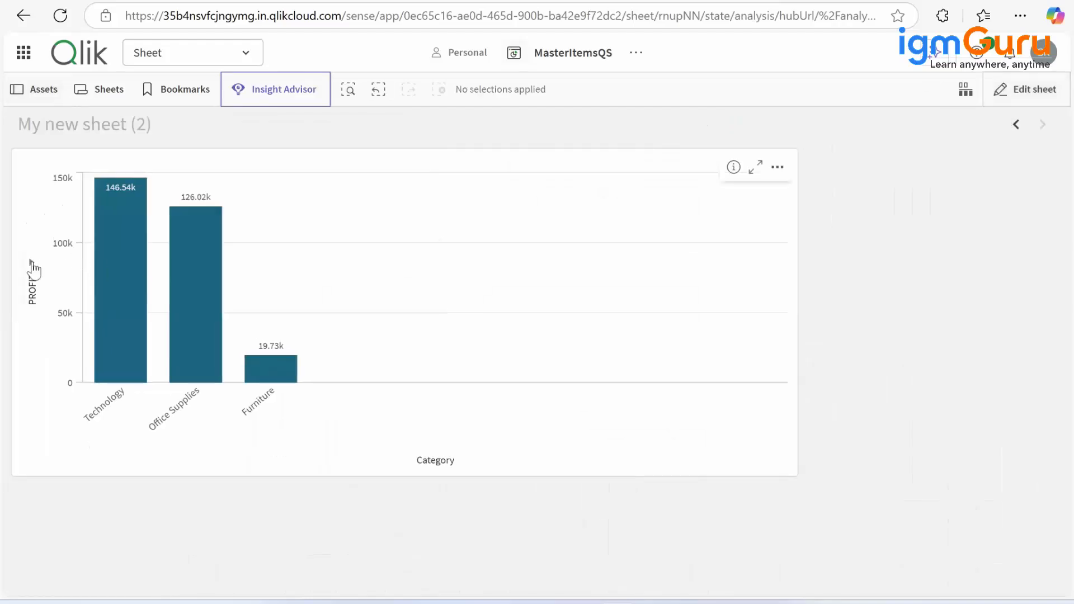
{"action": "left_click", "coordinate": [32, 270]}
{"action": "left_click", "coordinate": [95, 295]}
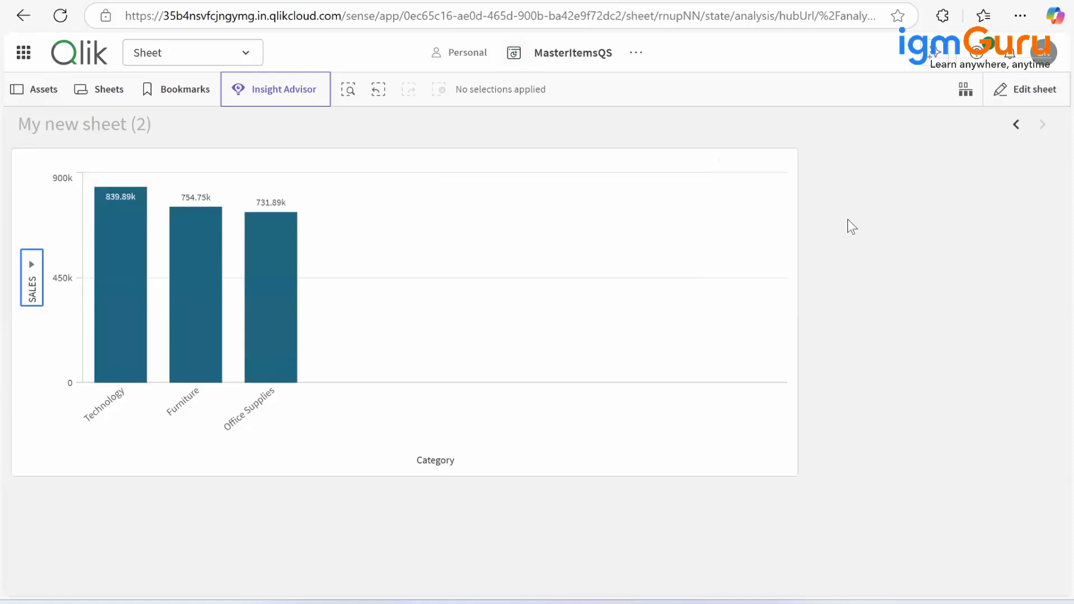
{"action": "left_click", "coordinate": [1036, 91]}
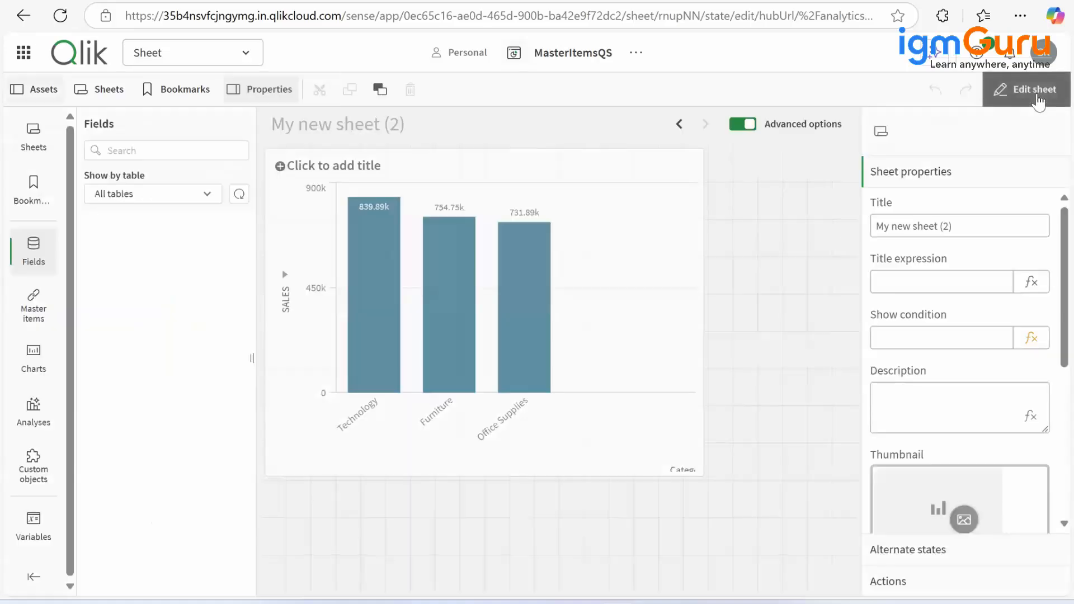
{"action": "left_click", "coordinate": [612, 251]}
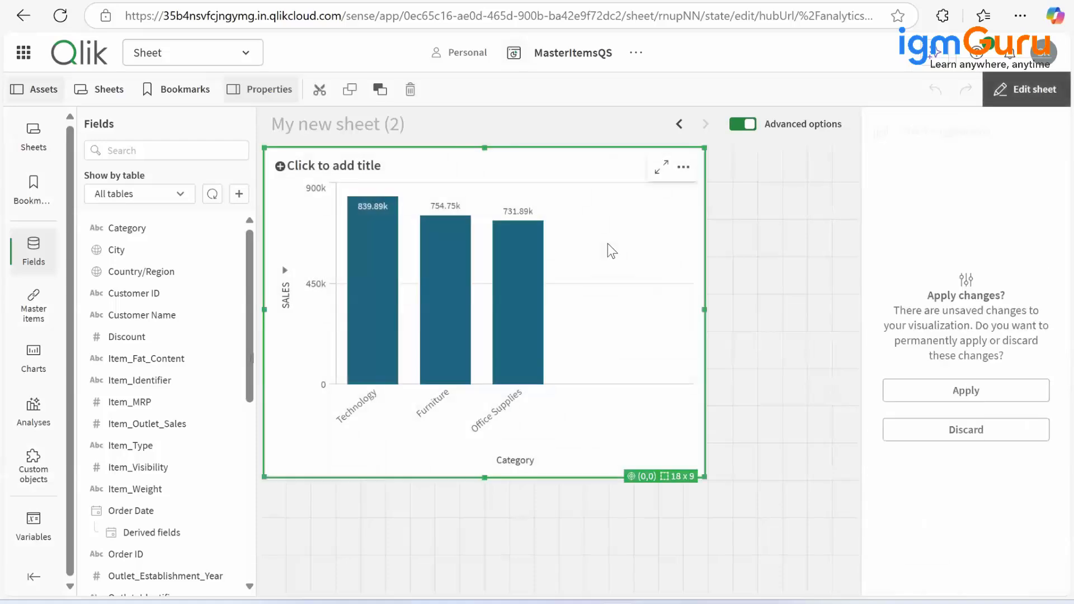
{"action": "left_click", "coordinate": [932, 389]}
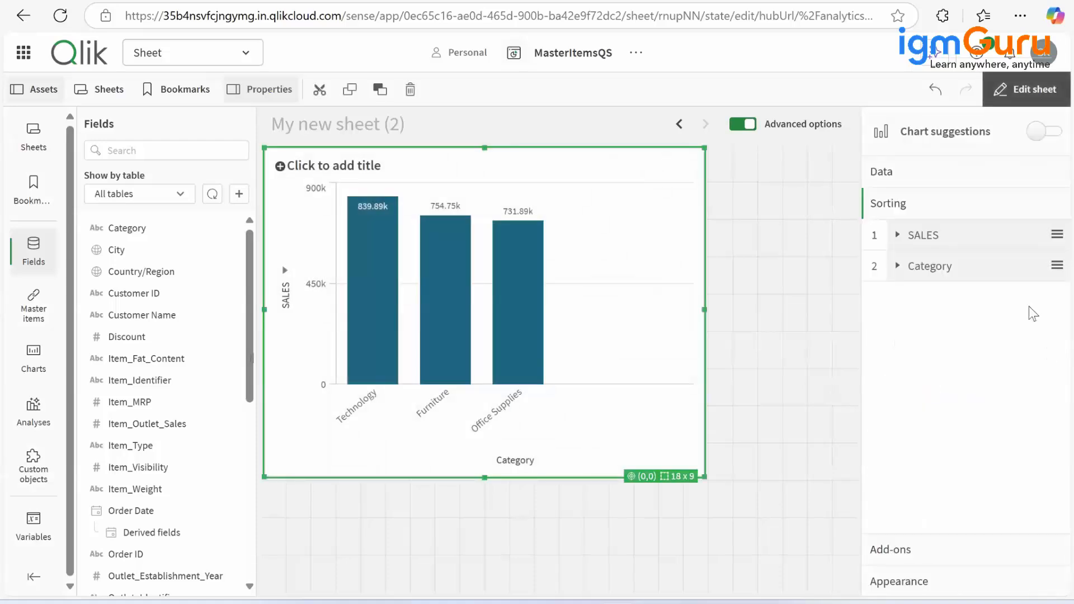
Add the Region and Segment fields as alternative dimensions of the bar chart
{"action": "left_click", "coordinate": [927, 177]}
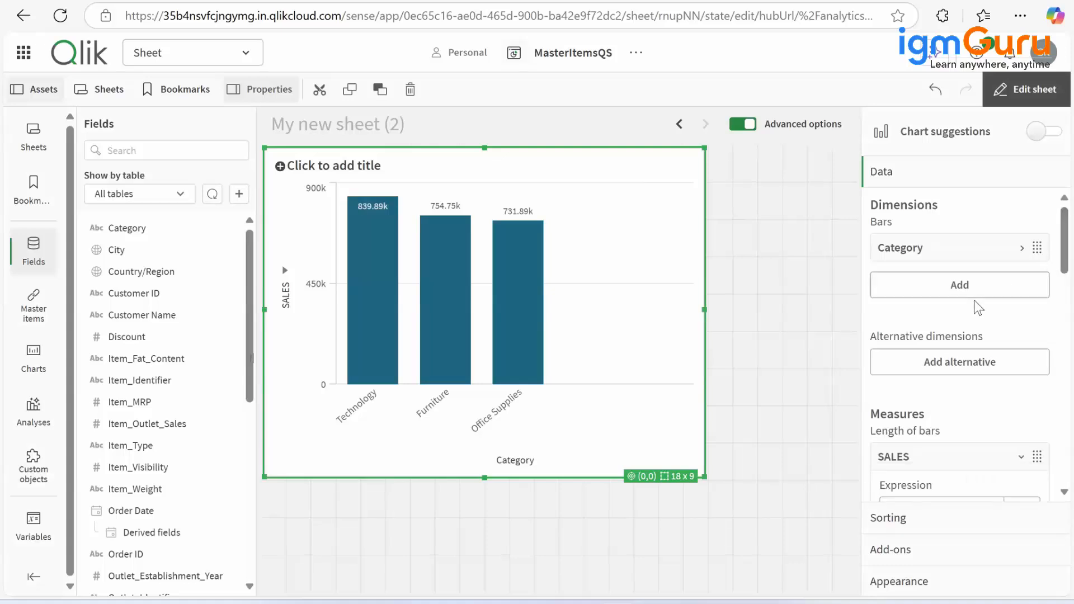
{"action": "left_click", "coordinate": [934, 369]}
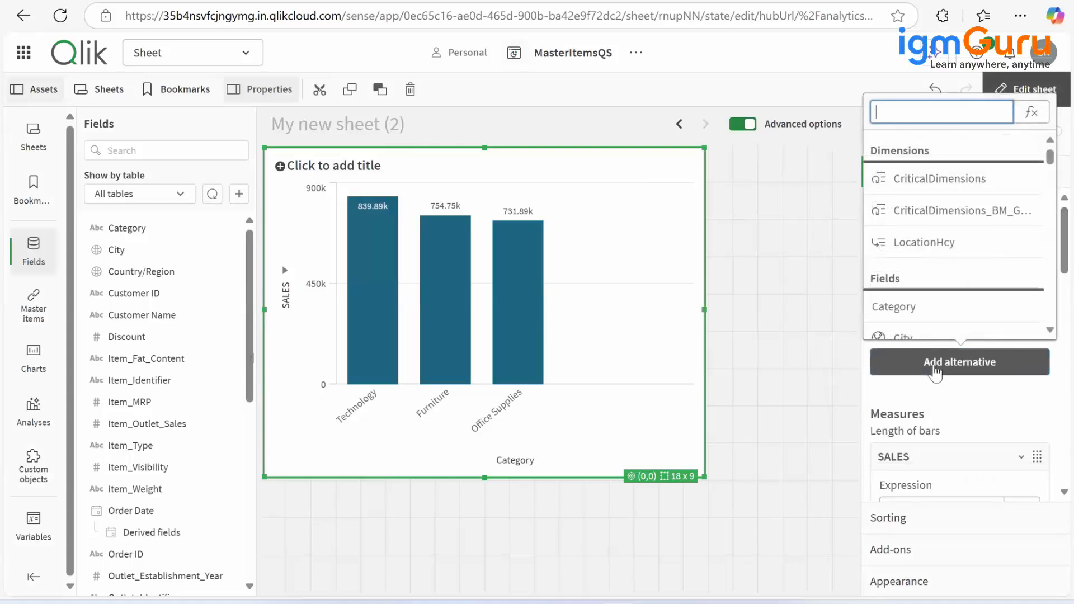
{"action": "type", "text": "reg"}
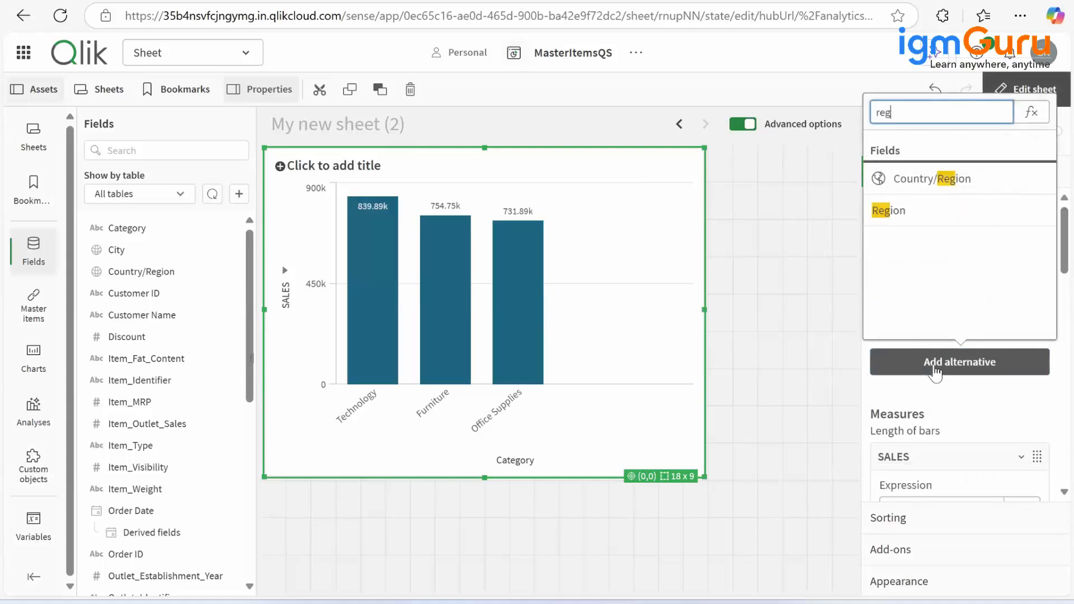
{"action": "type", "text": "i"}
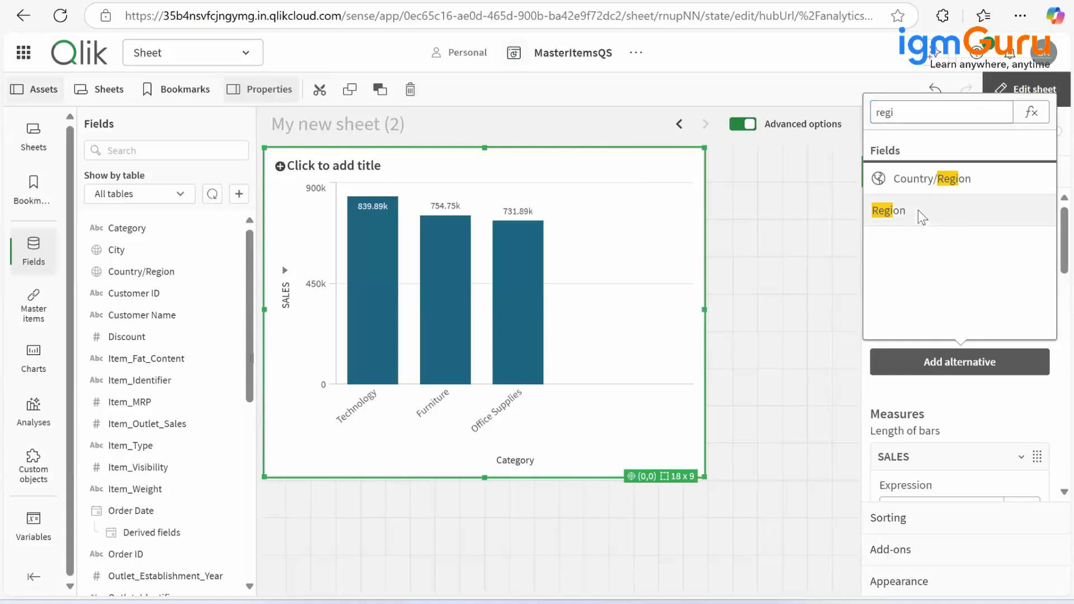
{"action": "left_click", "coordinate": [919, 215]}
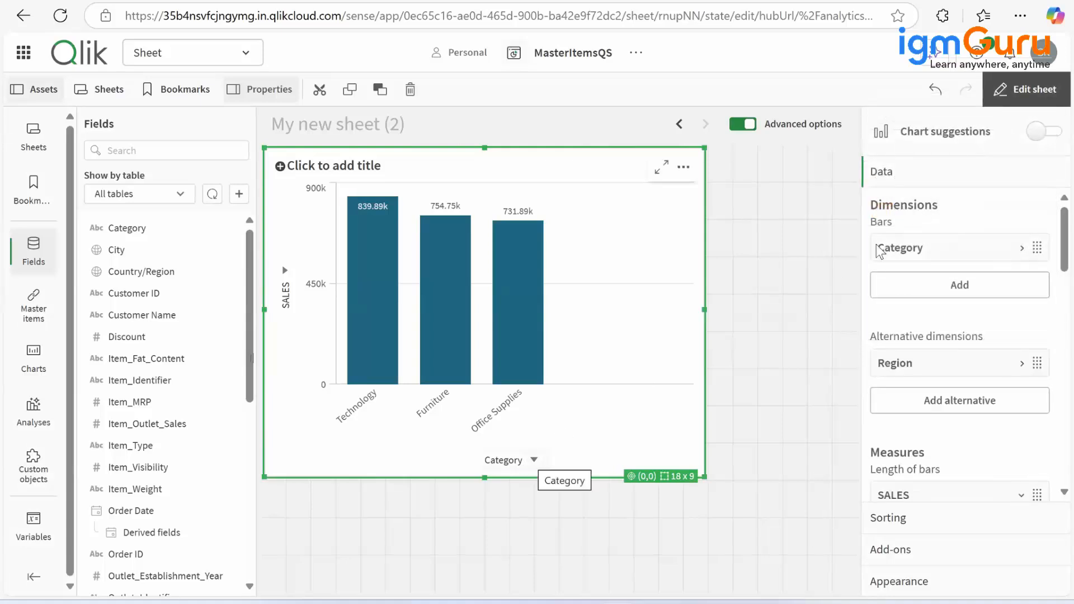
{"action": "left_click", "coordinate": [939, 404]}
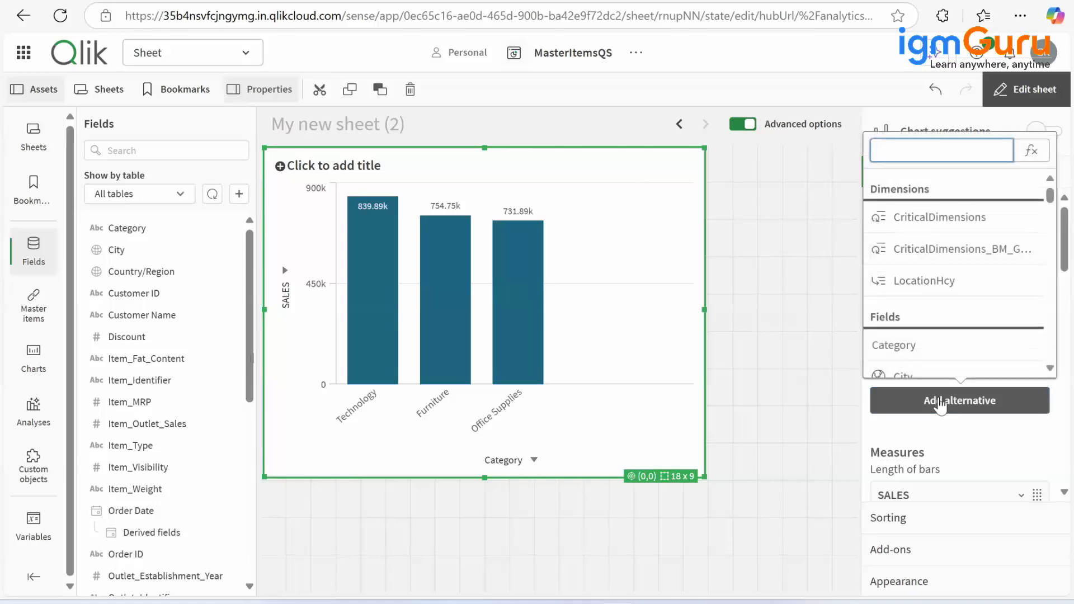
{"action": "type", "text": "seg"}
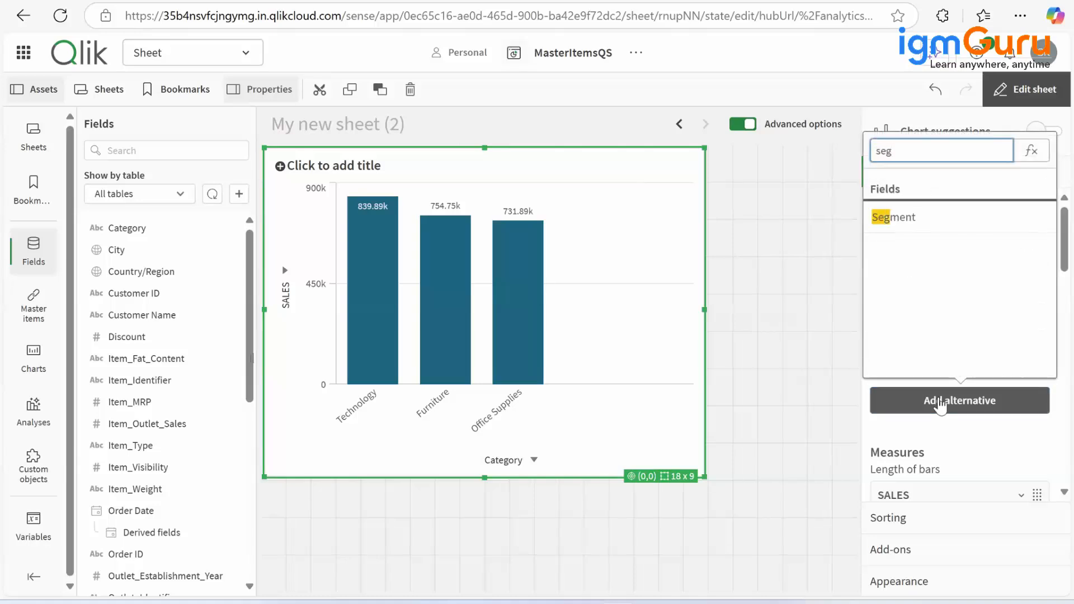
{"action": "left_click", "coordinate": [933, 220]}
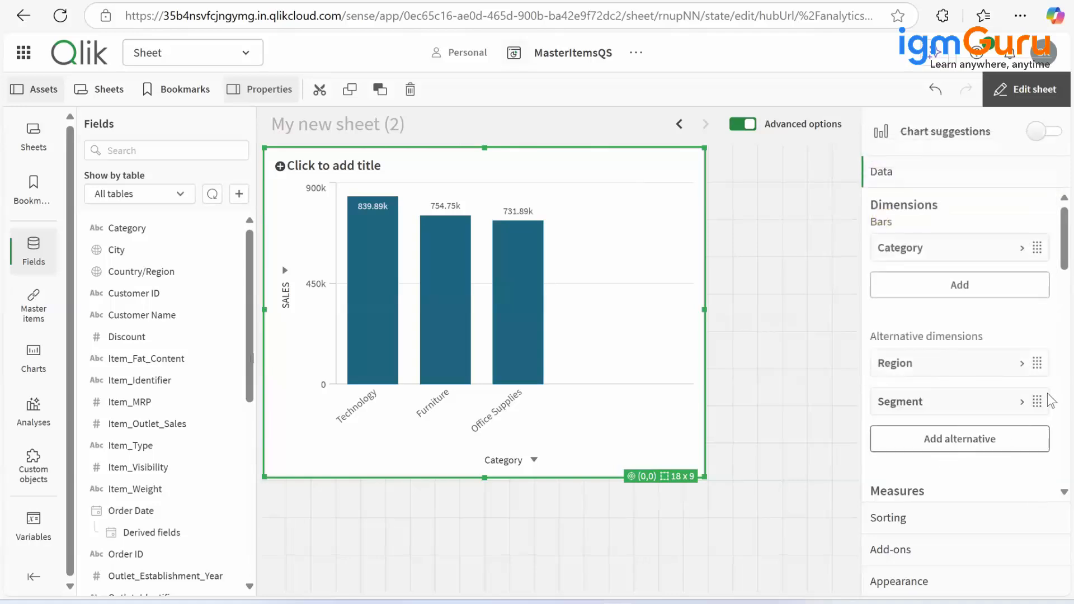
Add the Ship Mode and Sub-Category fields as further alternative dimensions of the bar chart
{"action": "left_click", "coordinate": [974, 442]}
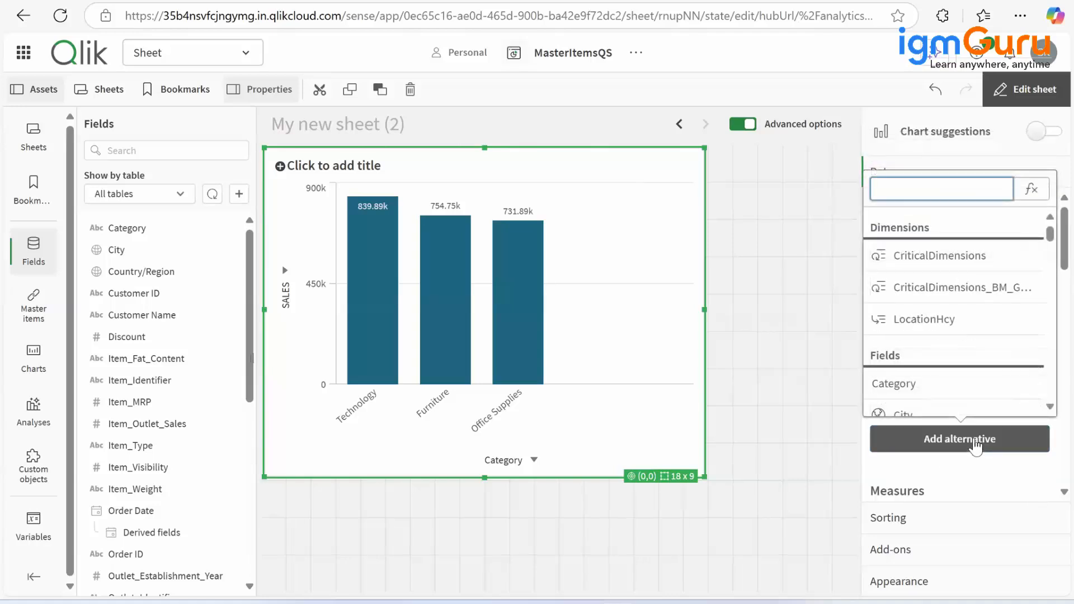
{"action": "type", "text": "shi"}
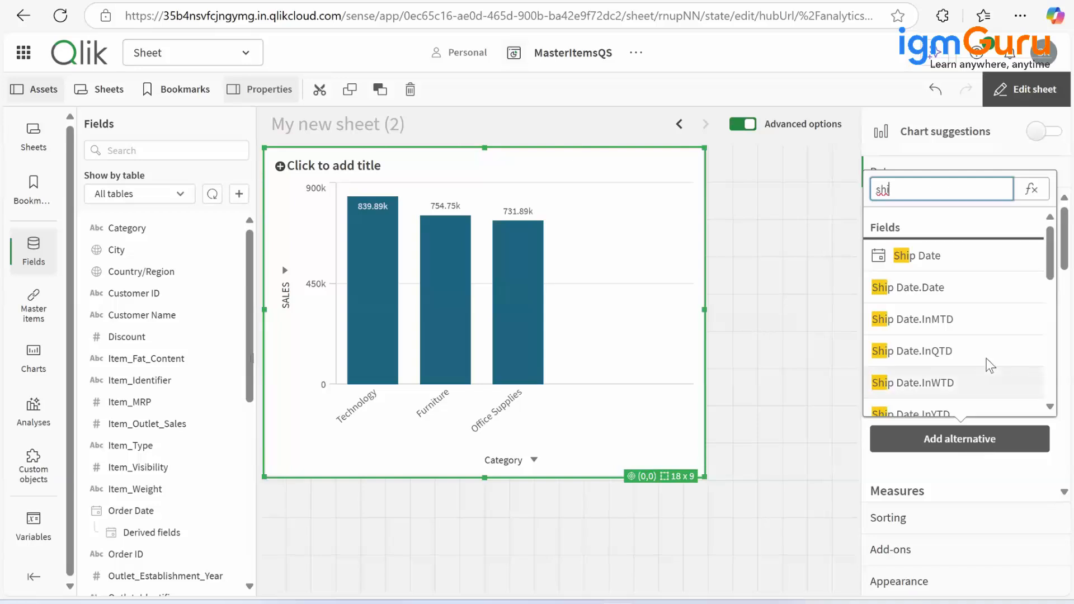
{"action": "type", "text": "p"}
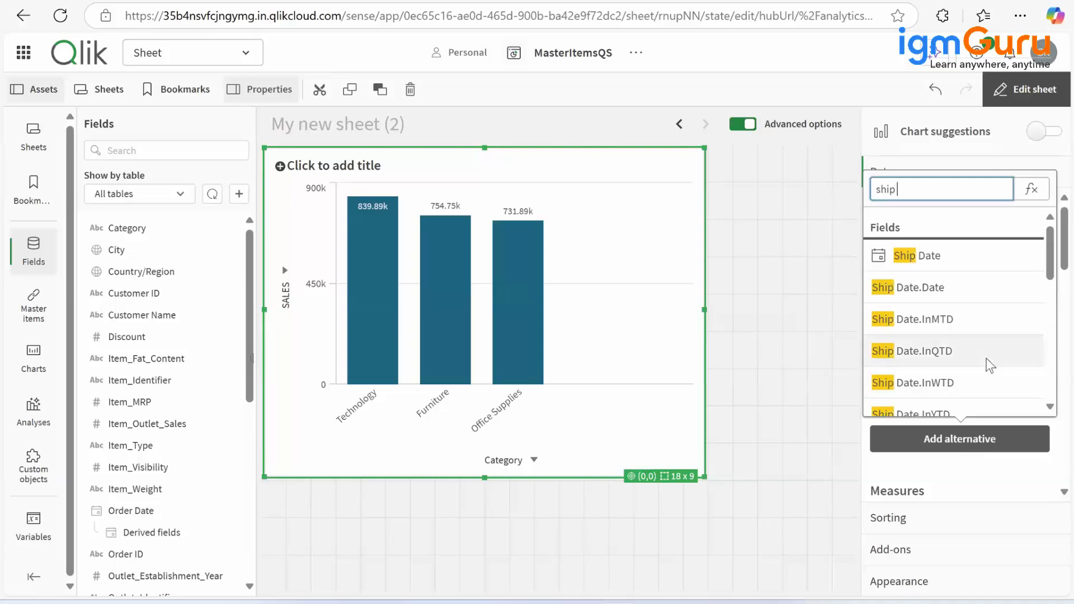
{"action": "type", "text": " mo"}
{"action": "left_click", "coordinate": [953, 259]}
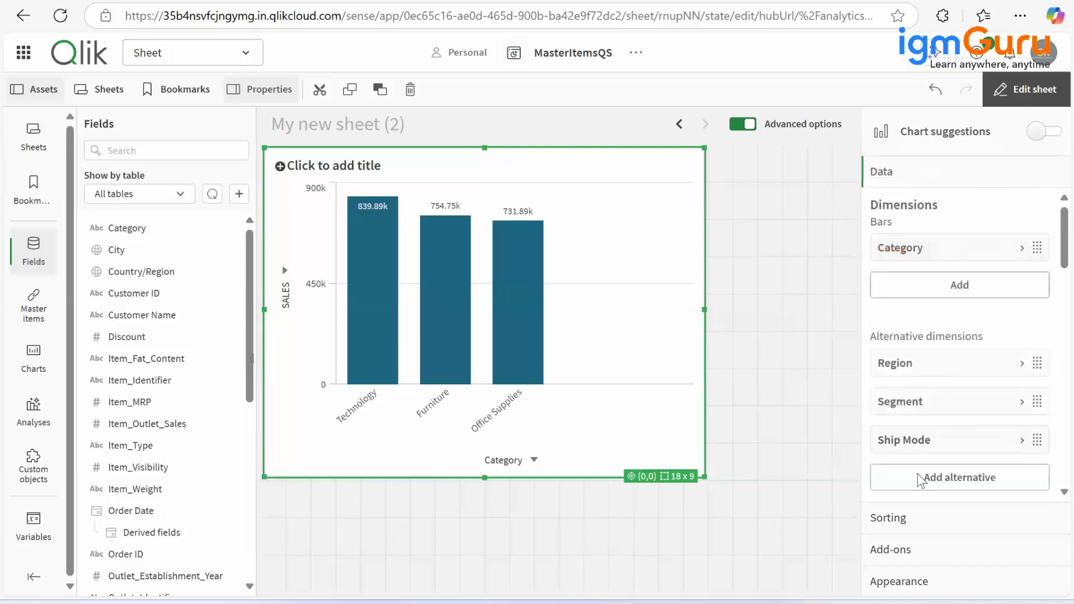
{"action": "left_click", "coordinate": [921, 490]}
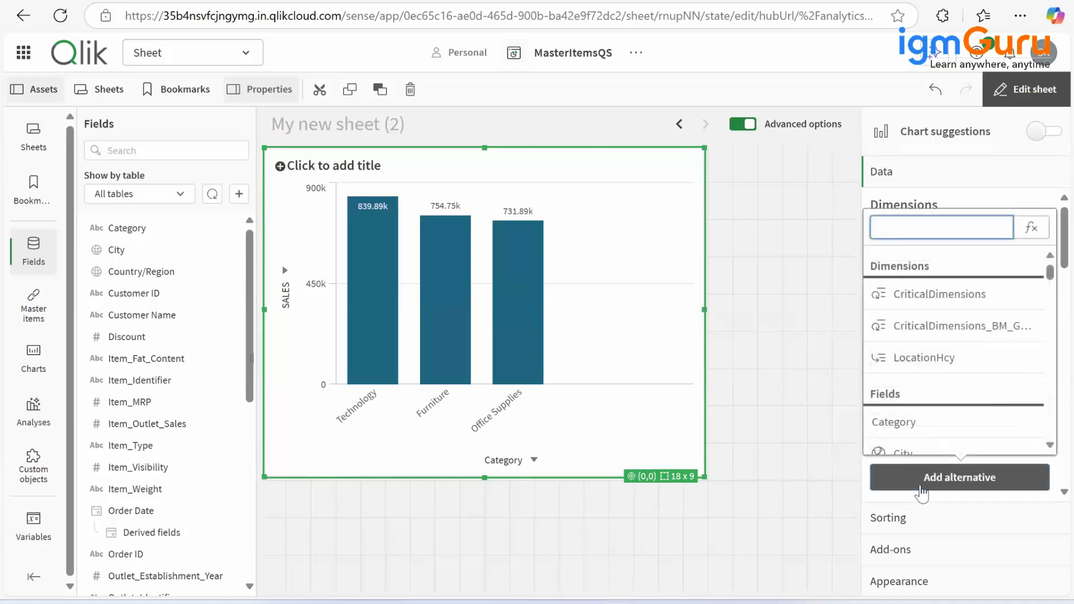
{"action": "type", "text": "su"}
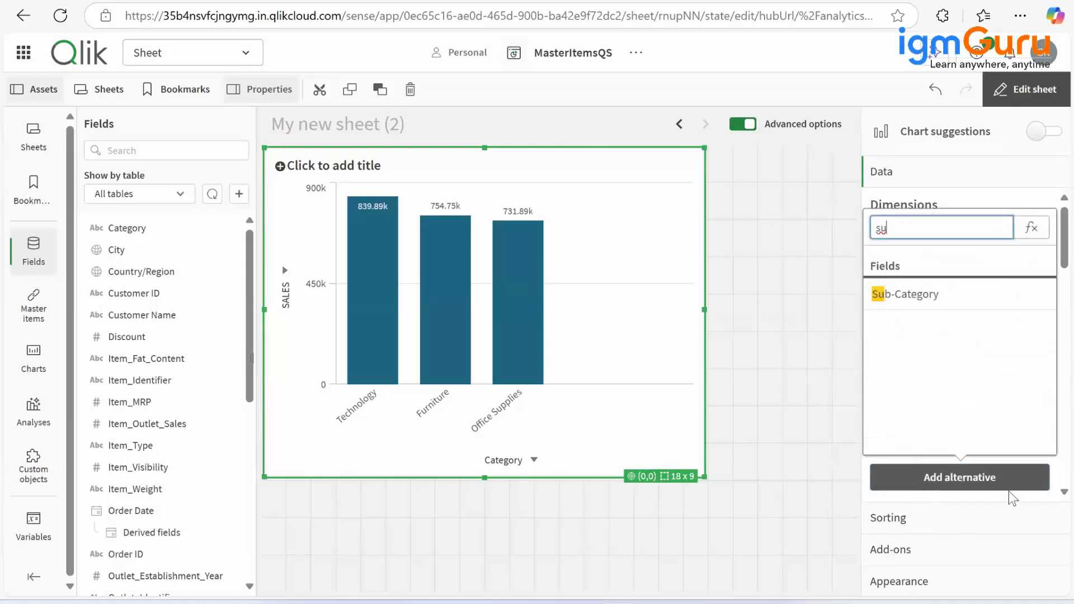
{"action": "left_click", "coordinate": [925, 302]}
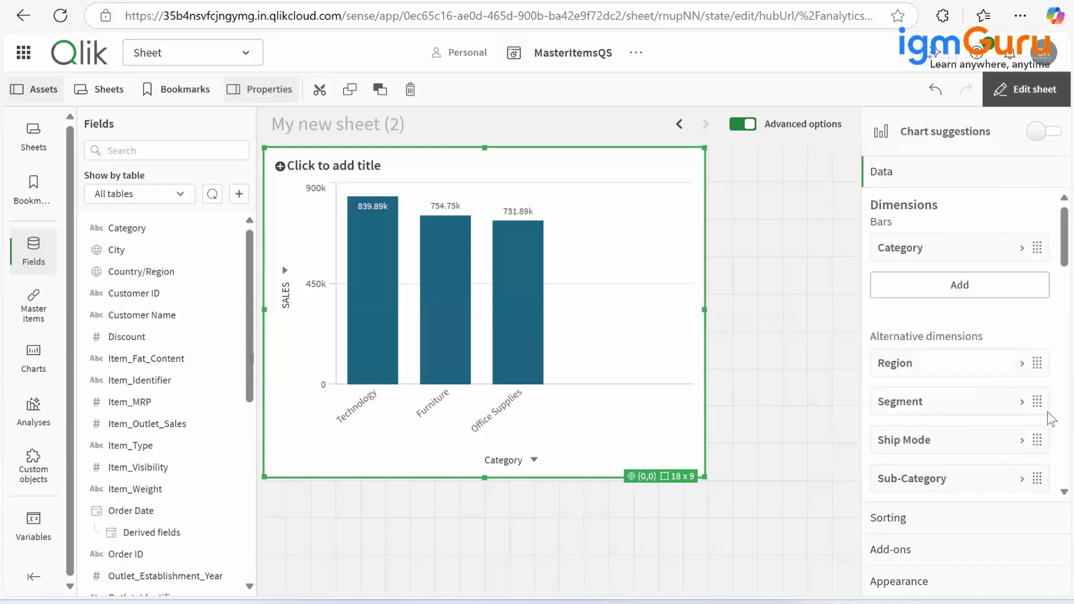
Add the sum of the Quantity field as a further alternative measure of the bar chart
{"action": "scroll", "coordinate": [1051, 268], "scroll_direction": "down", "scroll_amount": 4}
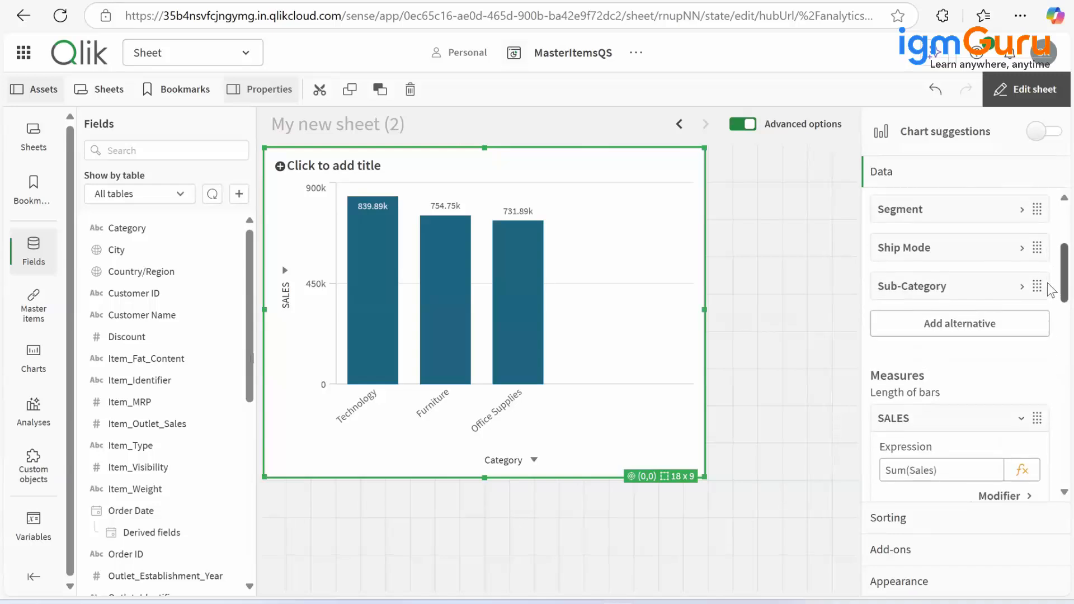
{"action": "scroll", "coordinate": [1051, 288], "scroll_direction": "up", "scroll_amount": 1}
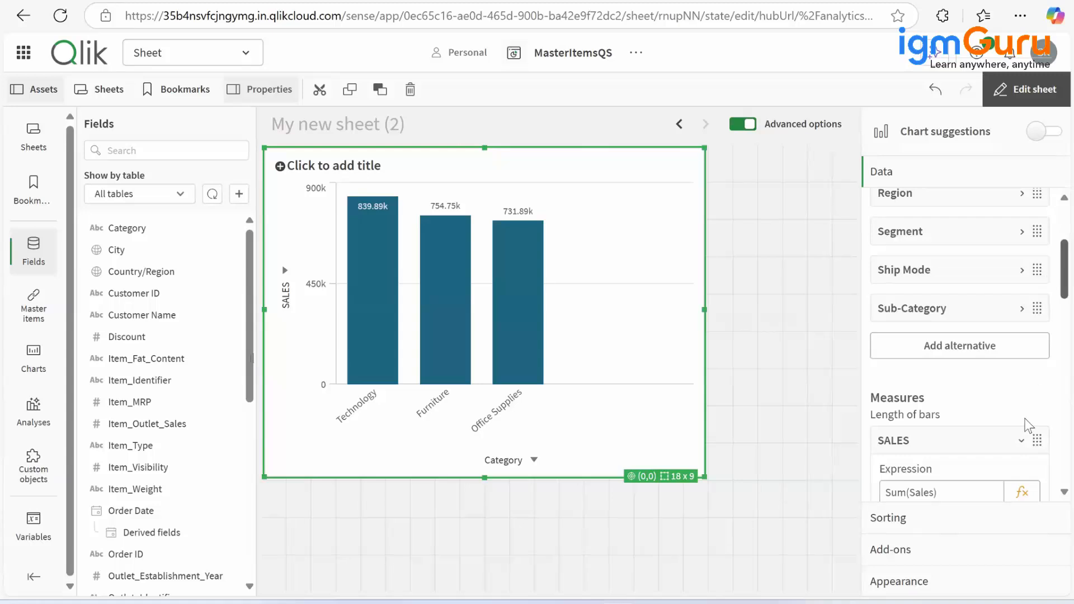
{"action": "scroll", "coordinate": [1053, 369], "scroll_direction": "down", "scroll_amount": 5}
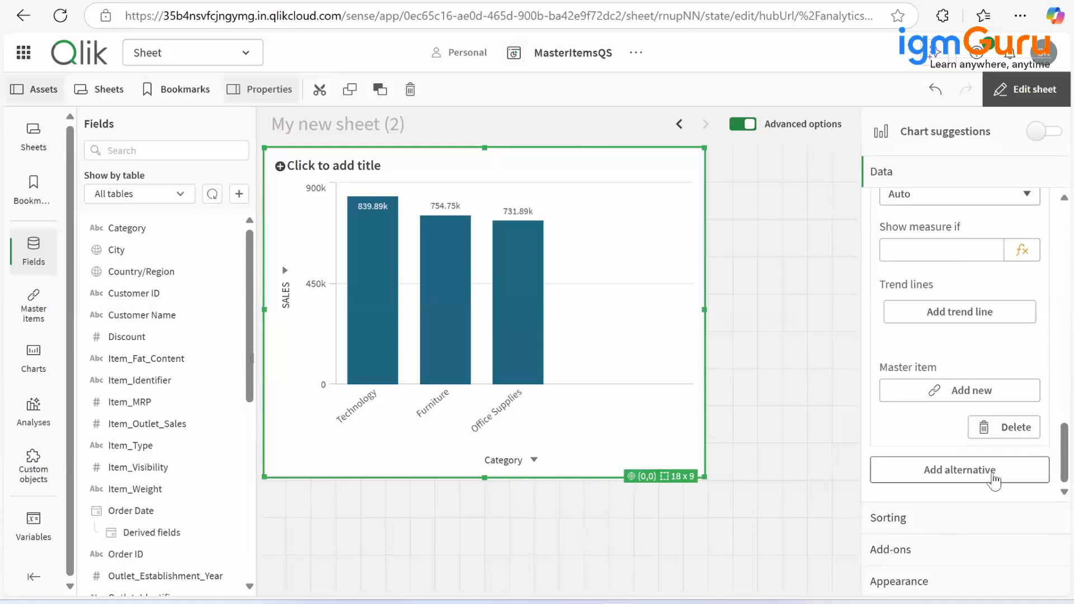
{"action": "left_click", "coordinate": [994, 479]}
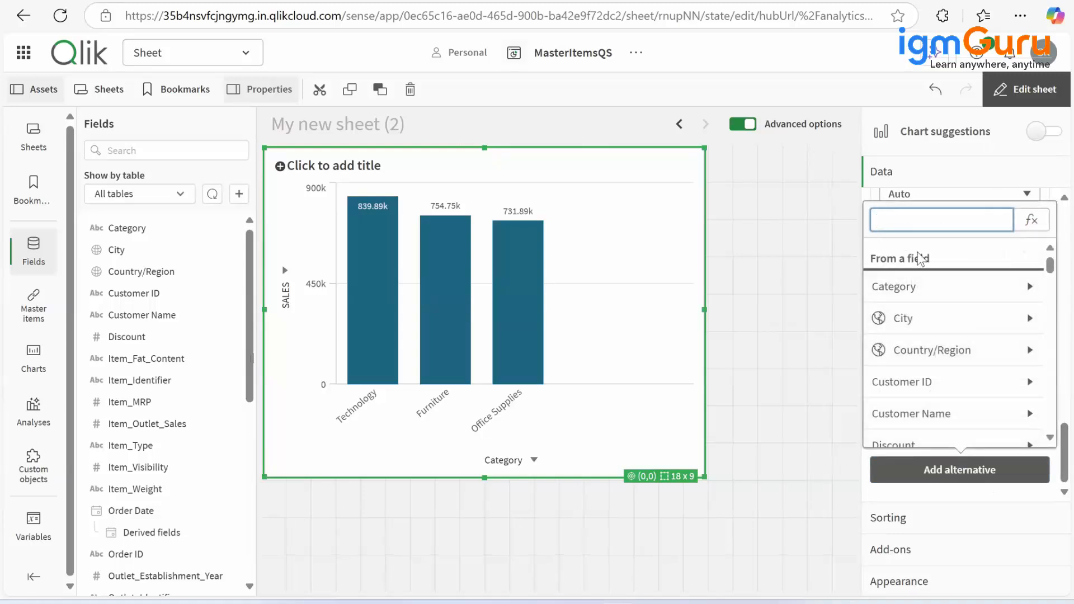
{"action": "type", "text": "quan"}
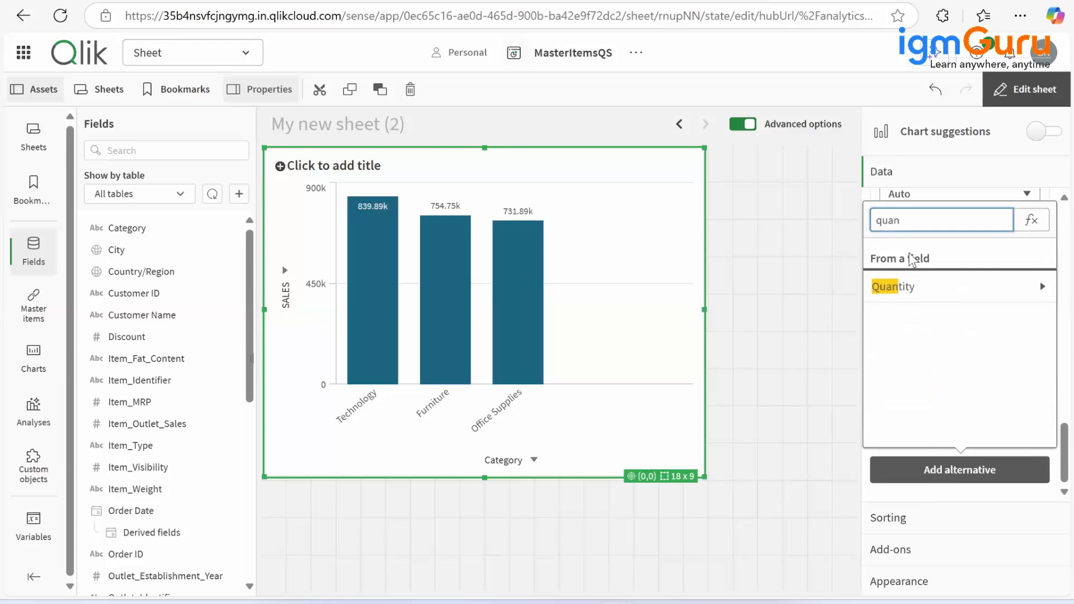
{"action": "left_click", "coordinate": [924, 296]}
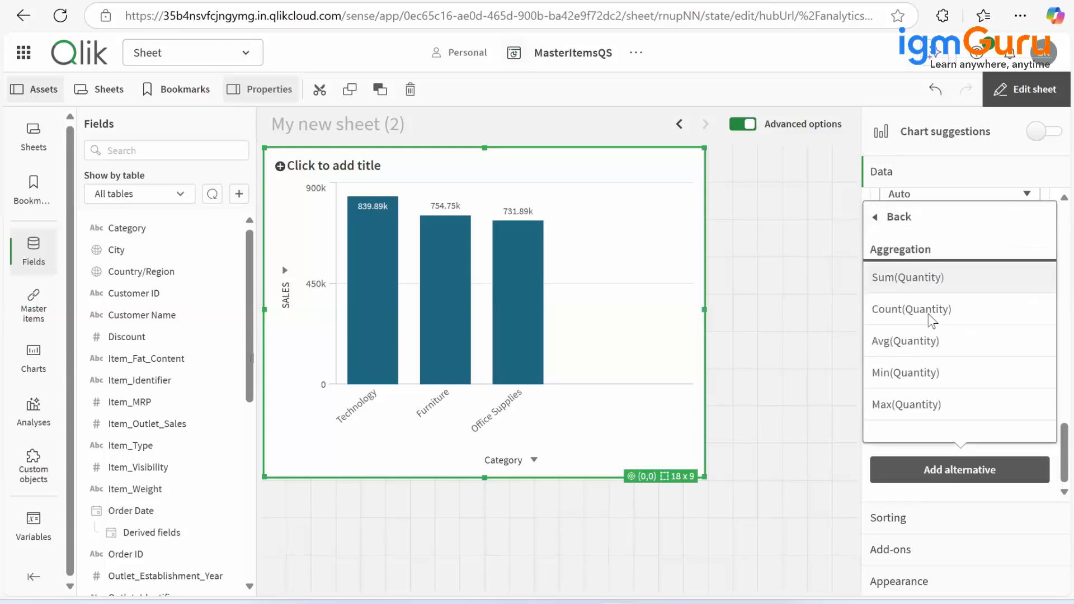
{"action": "left_click", "coordinate": [926, 278]}
{"action": "scroll", "coordinate": [1050, 467], "scroll_direction": "down", "scroll_amount": 1}
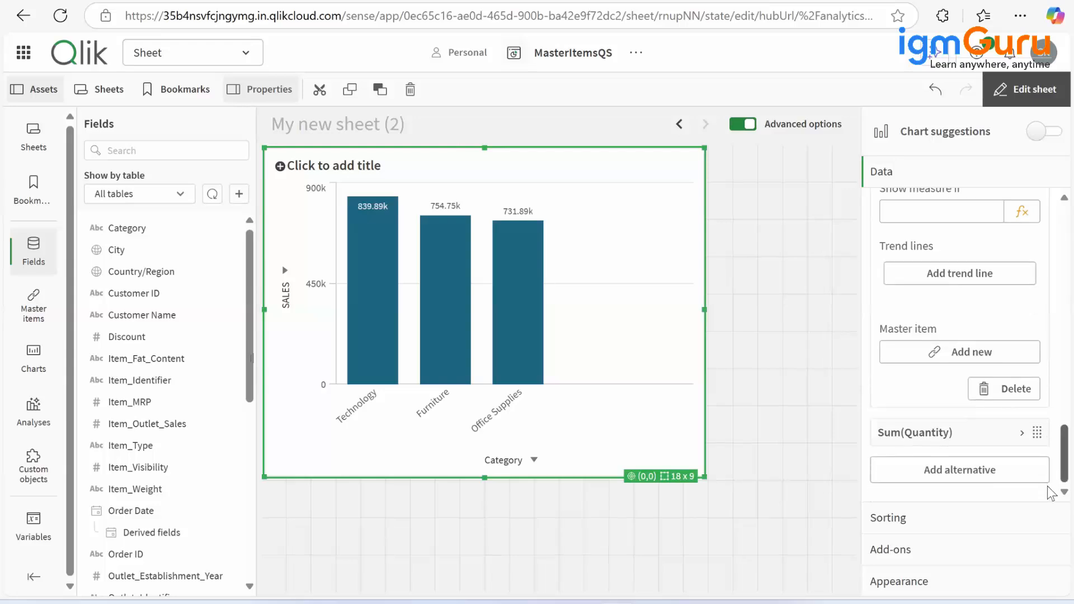
Label the Sum(Quantity) alternative measure QTY
{"action": "left_click", "coordinate": [1022, 433]}
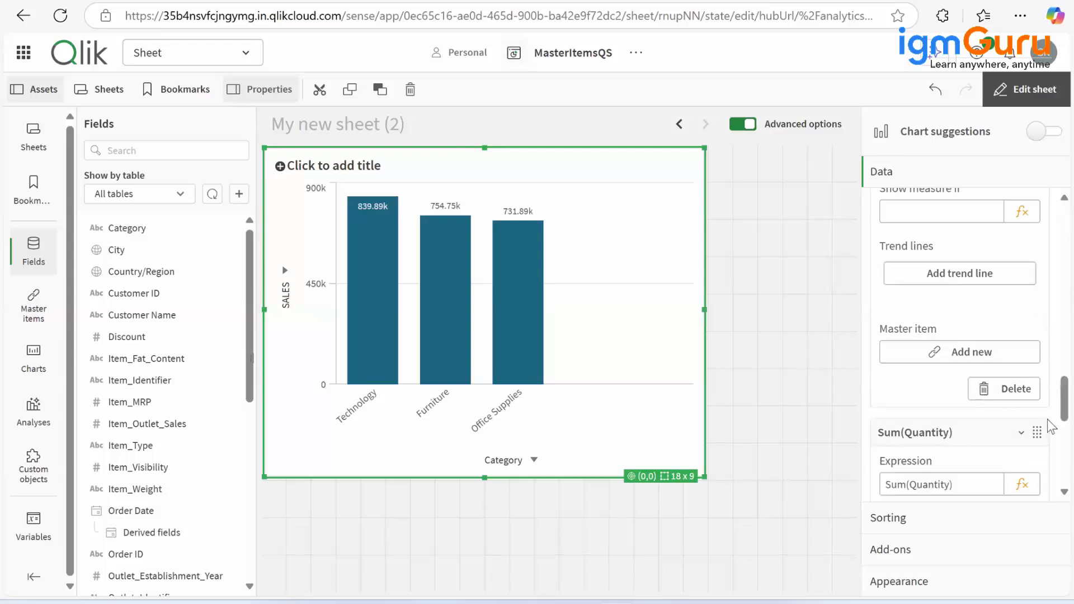
{"action": "scroll", "coordinate": [1051, 442], "scroll_direction": "down", "scroll_amount": 2}
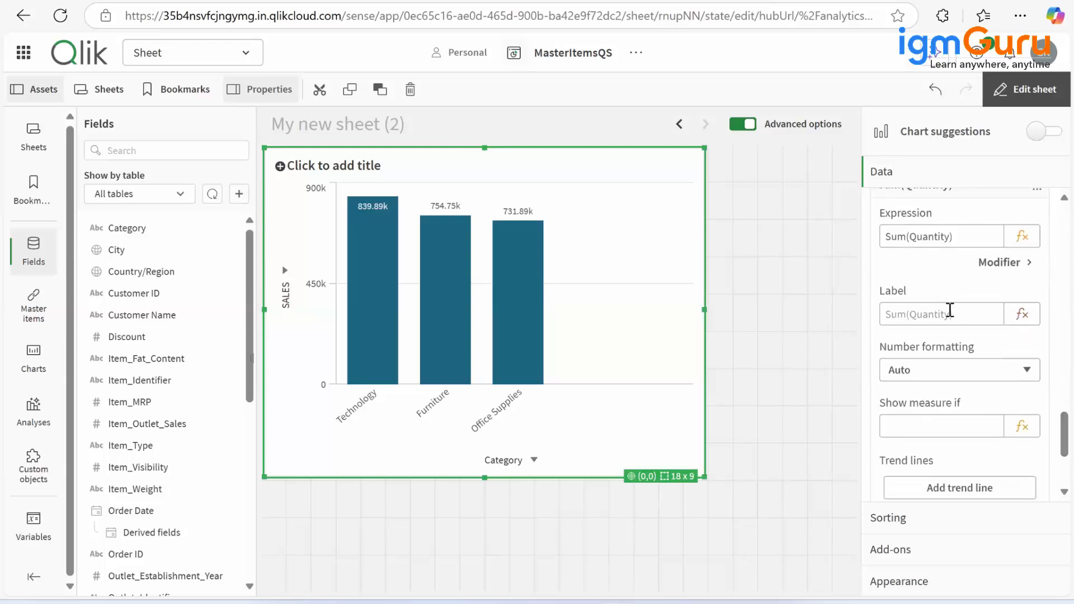
{"action": "left_click", "coordinate": [949, 311]}
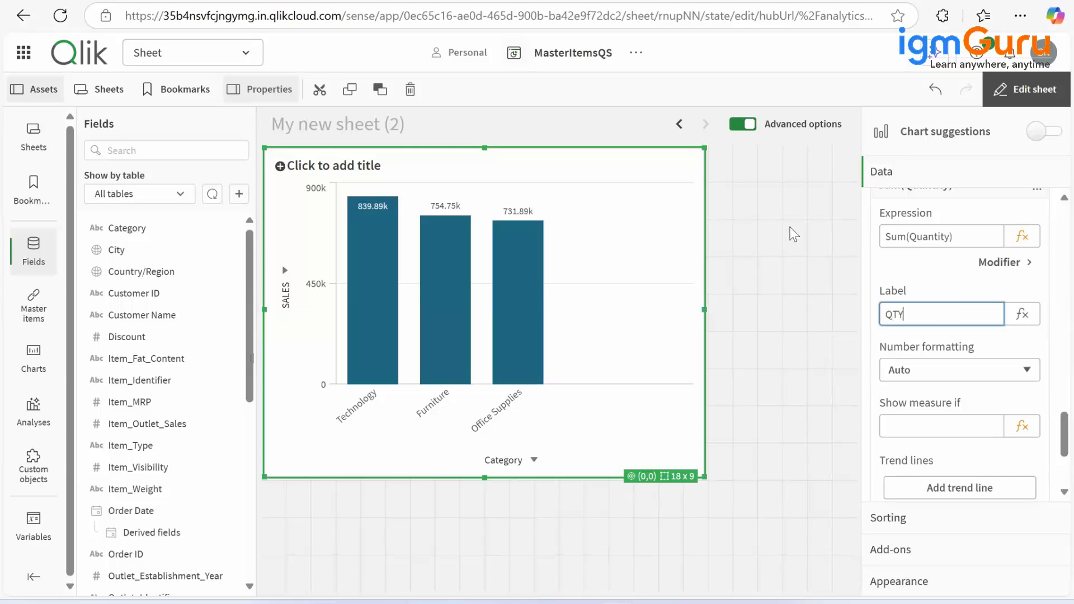
{"action": "key", "text": "Return"}
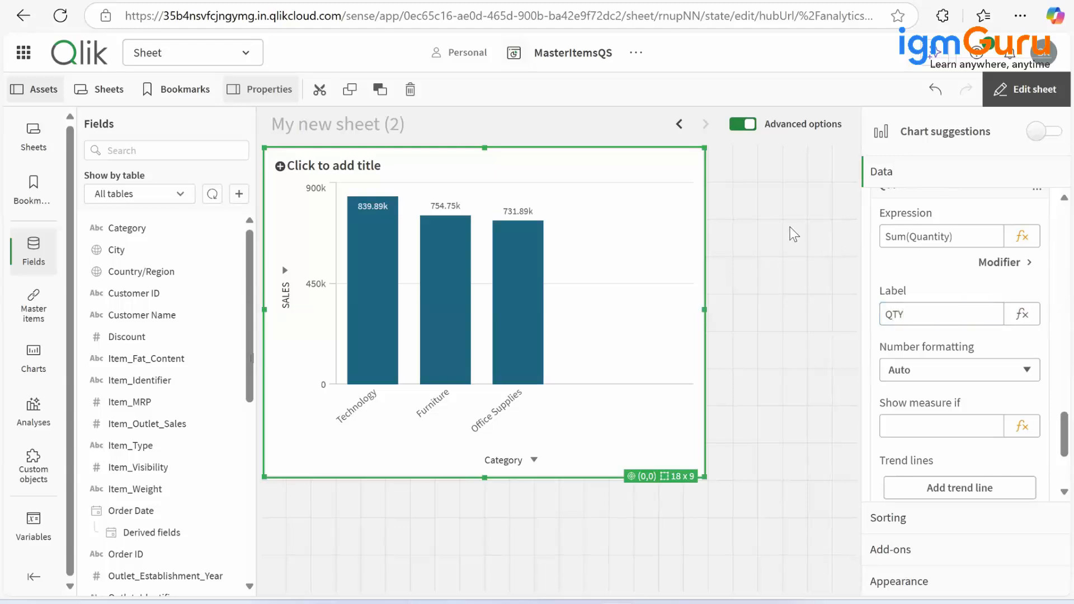
Leave edit mode and switch the chart's measure to PROFIT, ending on QTY
{"action": "left_click", "coordinate": [1037, 91]}
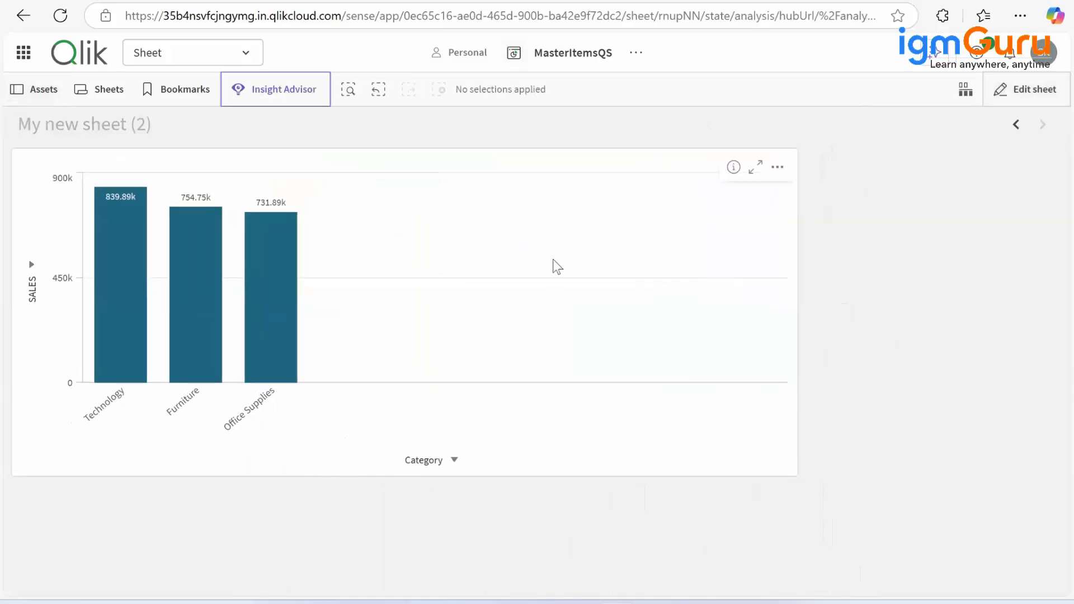
{"action": "left_click", "coordinate": [32, 269]}
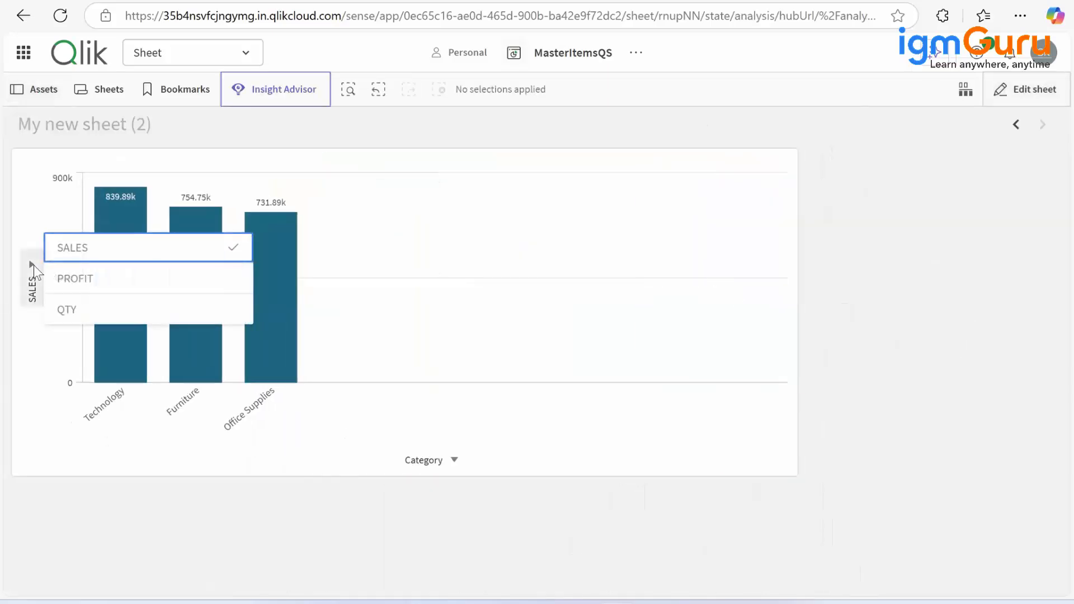
{"action": "left_click", "coordinate": [67, 280]}
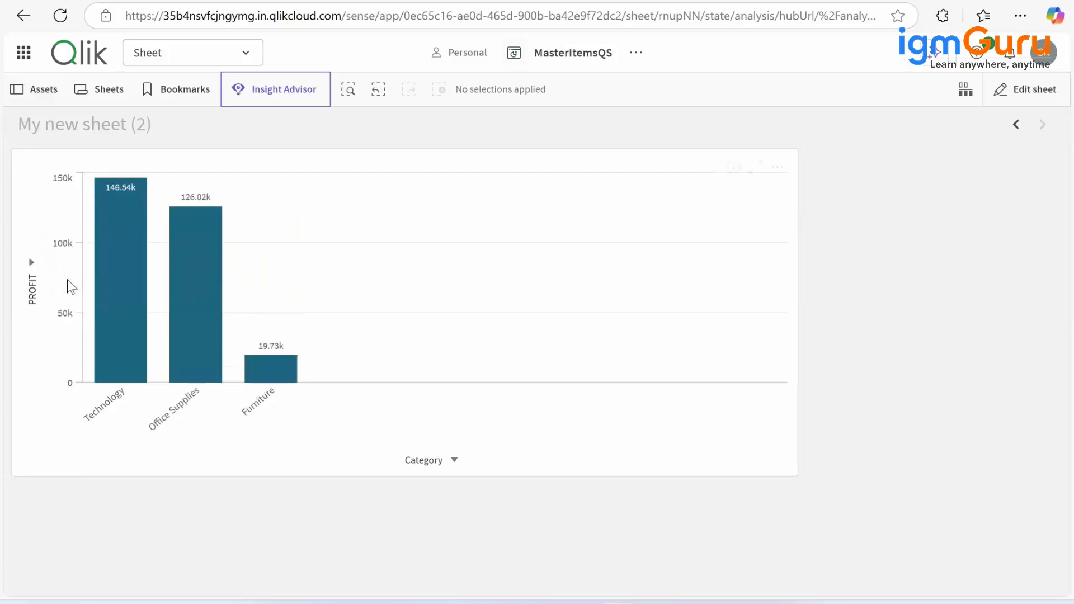
{"action": "left_click", "coordinate": [32, 279]}
{"action": "left_click", "coordinate": [56, 314]}
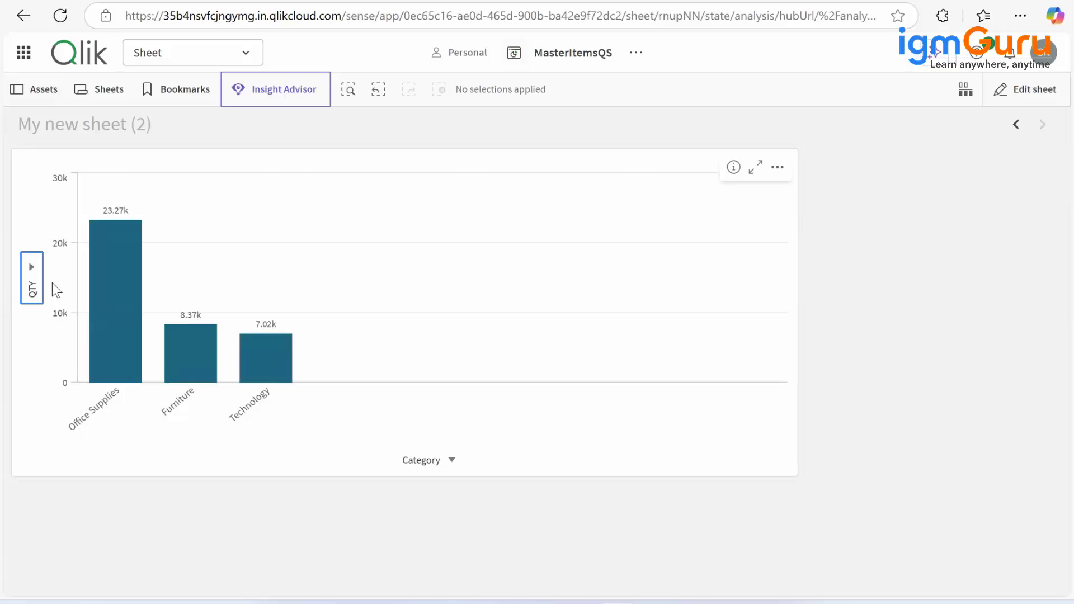
Switch the chart's dimension through Region, Segment and Ship Mode, ending on Sub-Category
{"action": "left_click", "coordinate": [453, 460]}
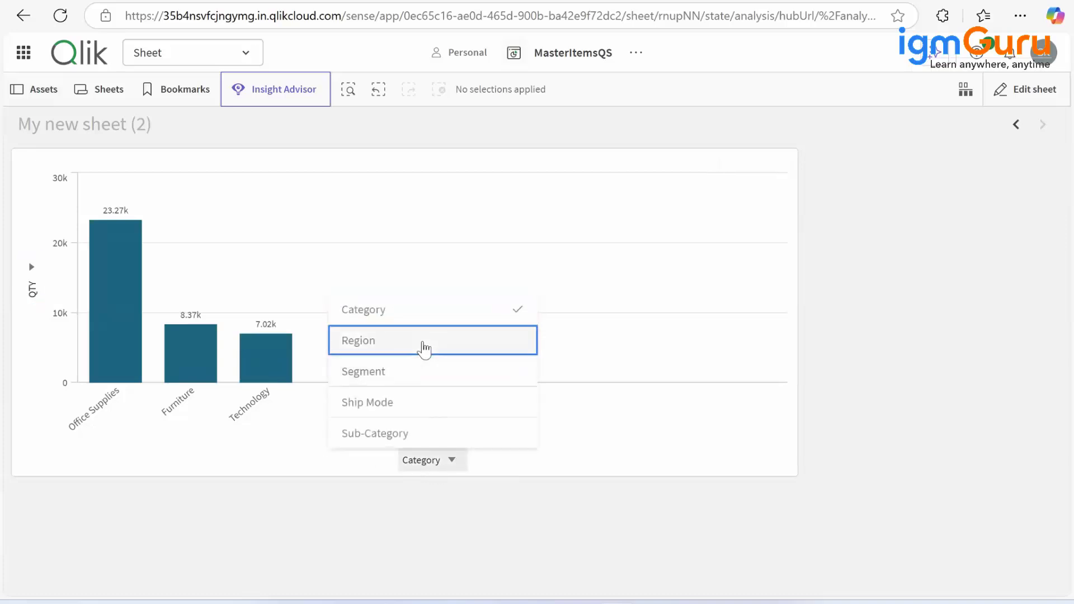
{"action": "left_click", "coordinate": [424, 345]}
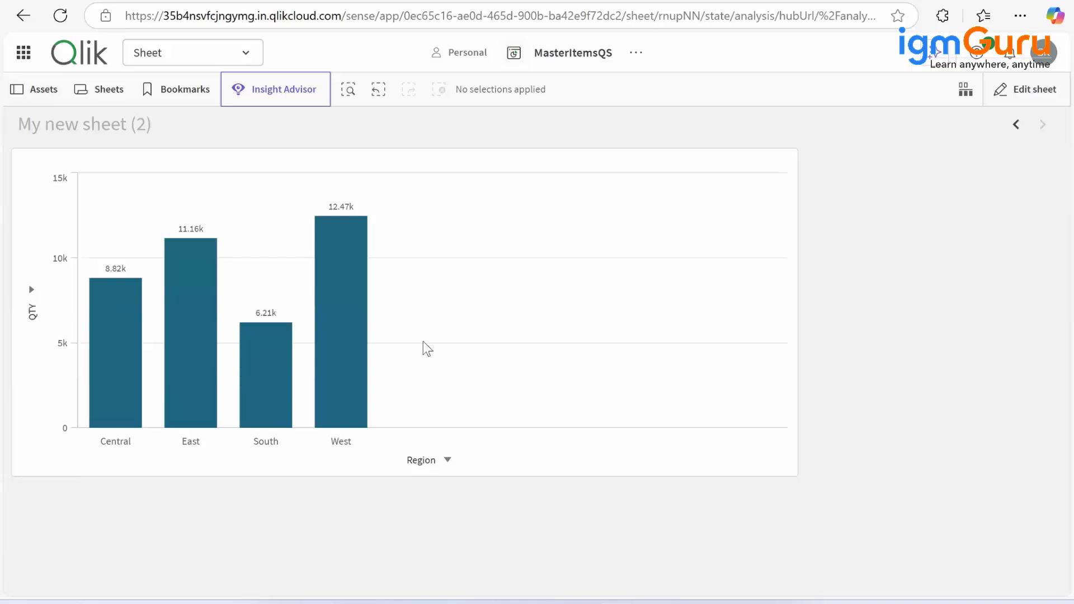
{"action": "left_click", "coordinate": [457, 458]}
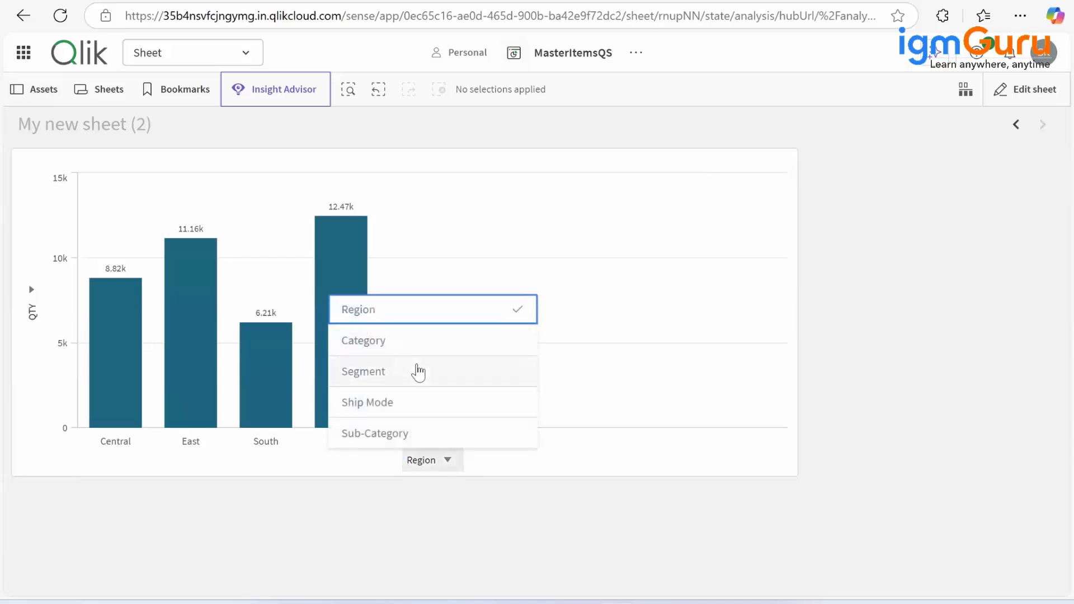
{"action": "left_click", "coordinate": [418, 372]}
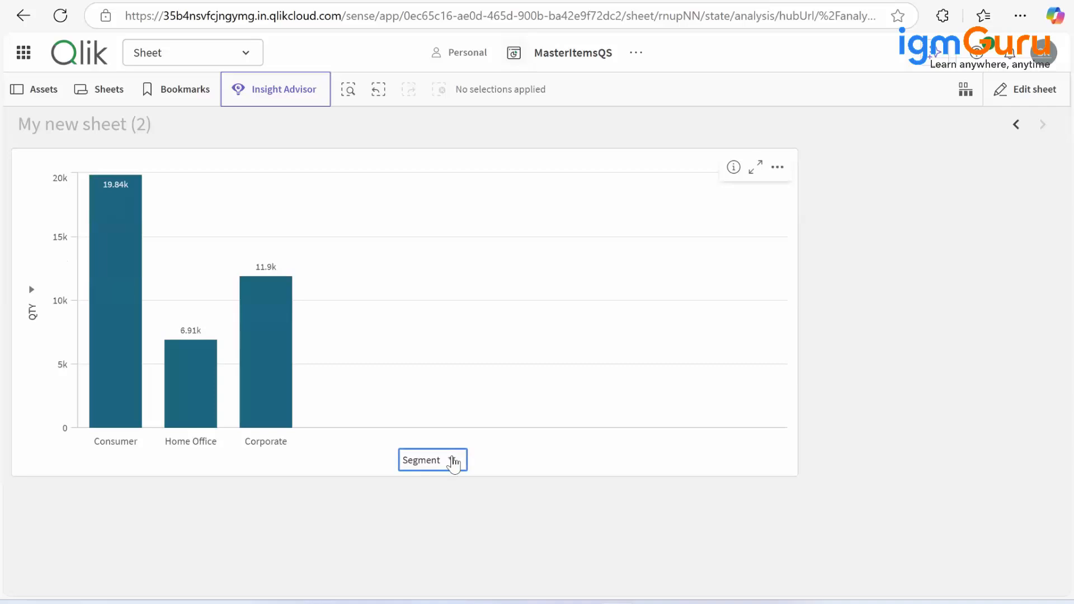
{"action": "left_click", "coordinate": [453, 462]}
{"action": "left_click", "coordinate": [437, 402]}
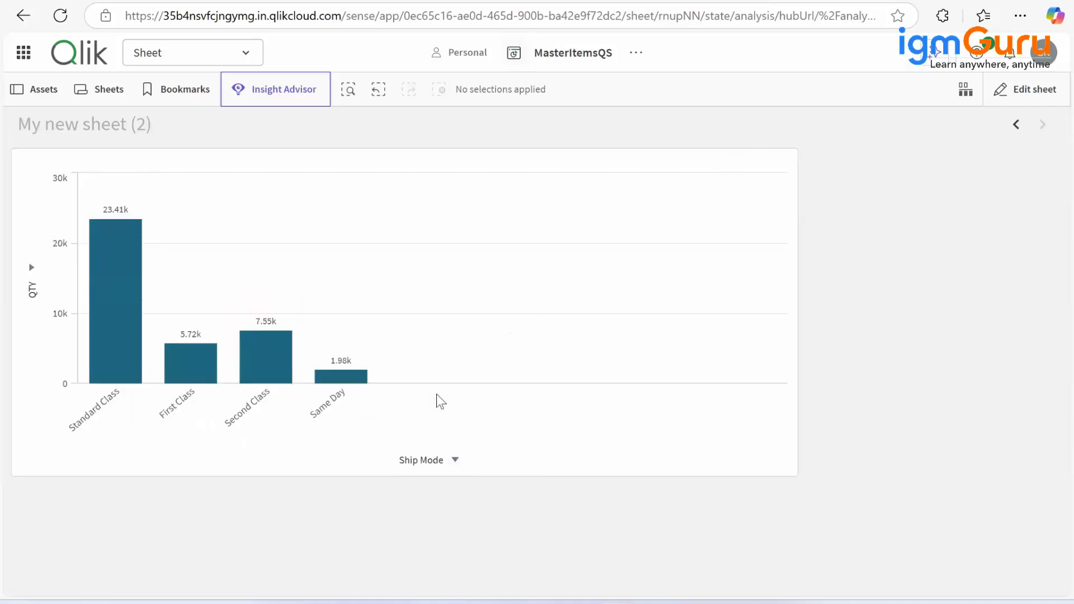
{"action": "left_click", "coordinate": [456, 466]}
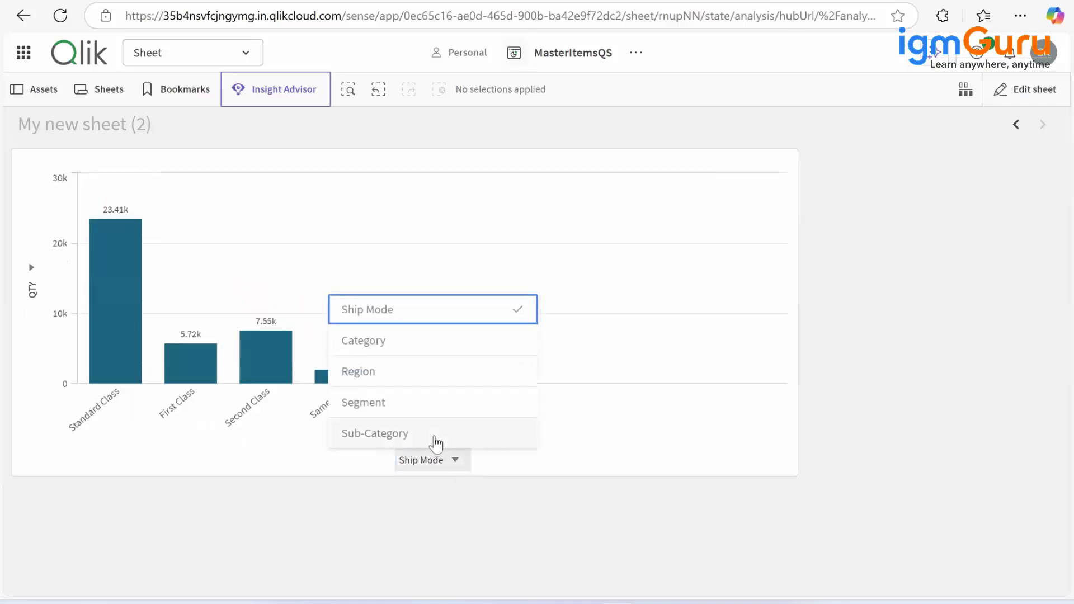
{"action": "left_click", "coordinate": [434, 434]}
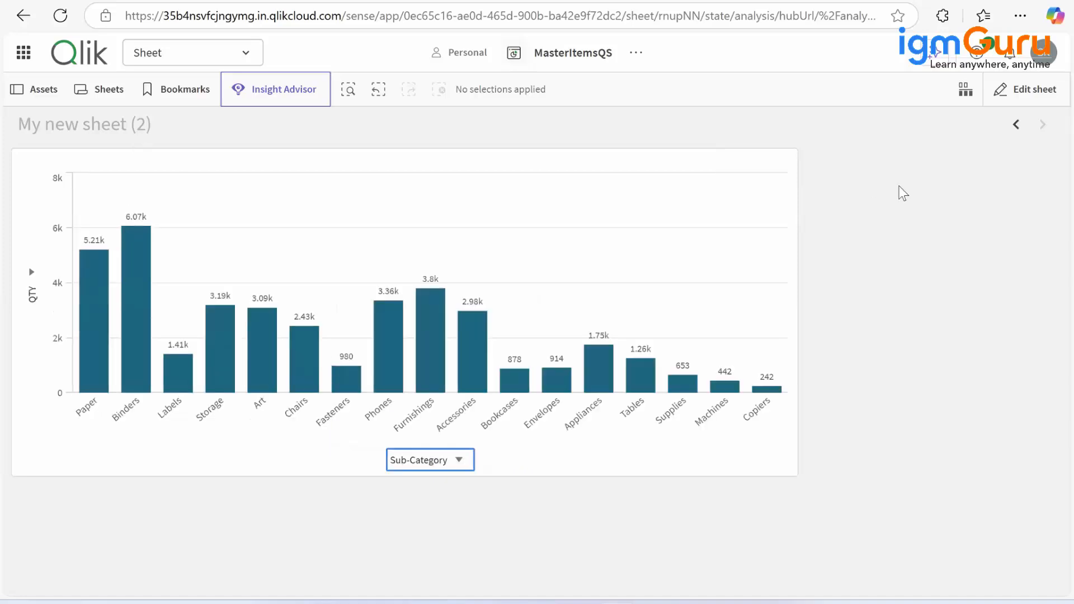
Reopen the sheet for editing, apply the chart changes, and set QTY to custom sorting, numerically descending
{"action": "left_click", "coordinate": [1054, 91]}
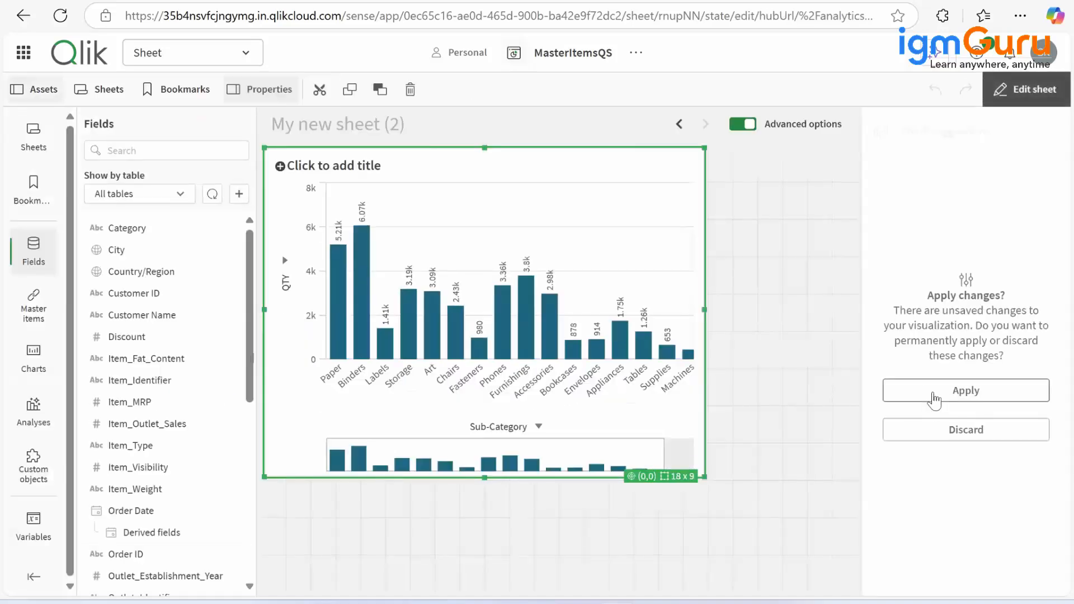
{"action": "left_click", "coordinate": [934, 397]}
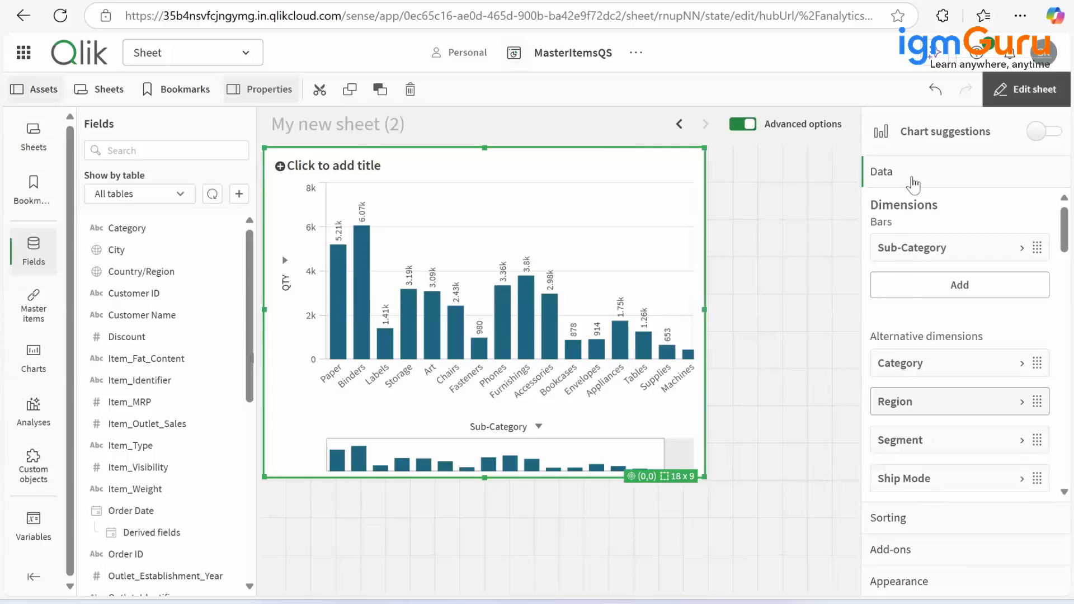
{"action": "left_click", "coordinate": [931, 514]}
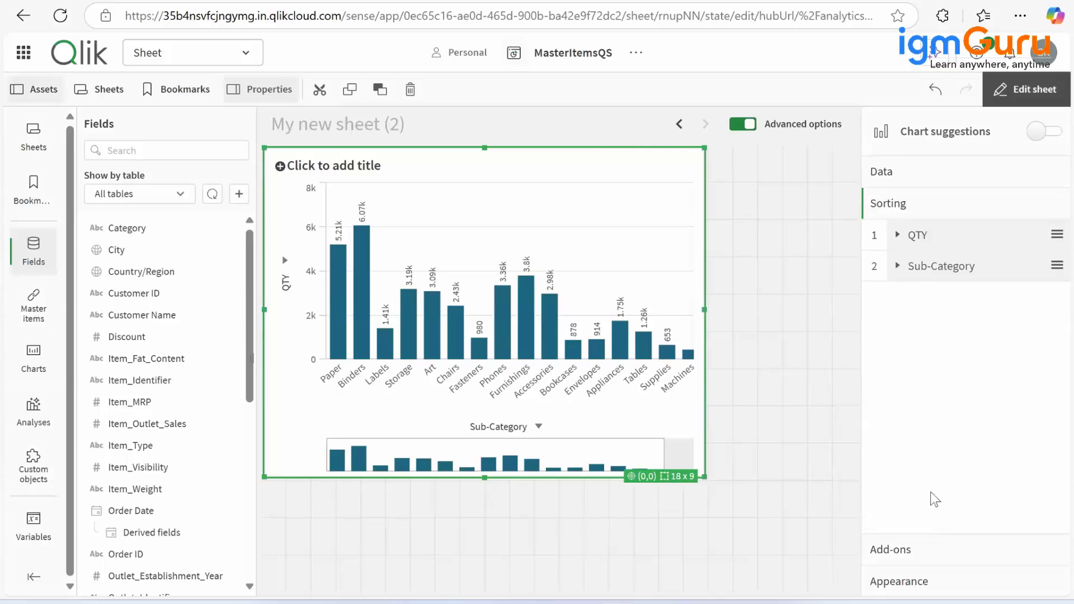
{"action": "left_click", "coordinate": [898, 239]}
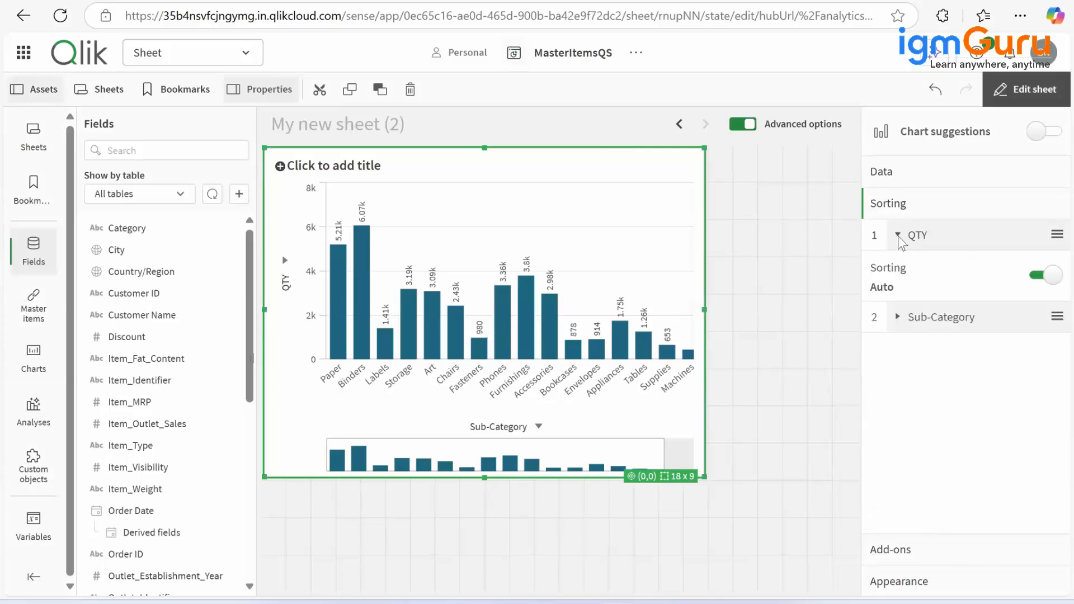
{"action": "left_click", "coordinate": [969, 299]}
{"action": "left_click", "coordinate": [880, 322]}
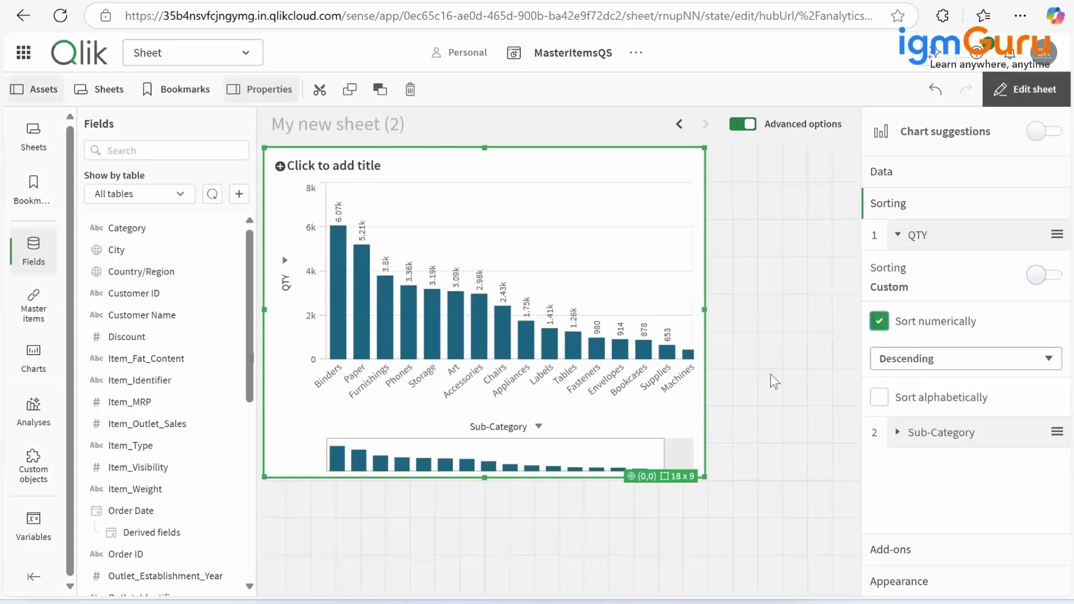
{"action": "left_click", "coordinate": [818, 281]}
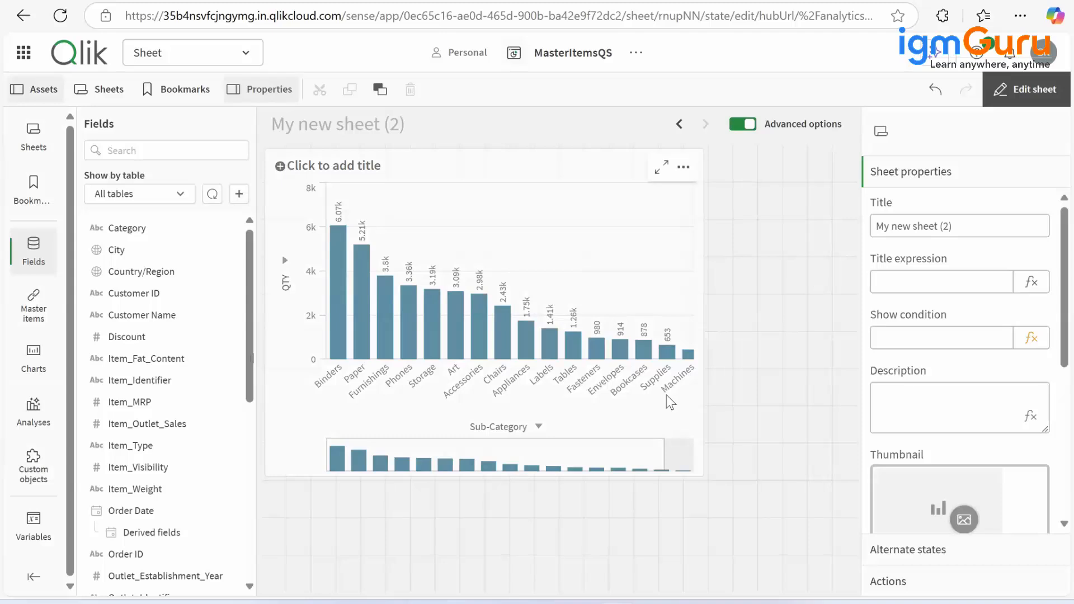
Set the bar chart's scrollbar to None and widen the chart to the full sheet width
{"action": "left_click", "coordinate": [668, 265]}
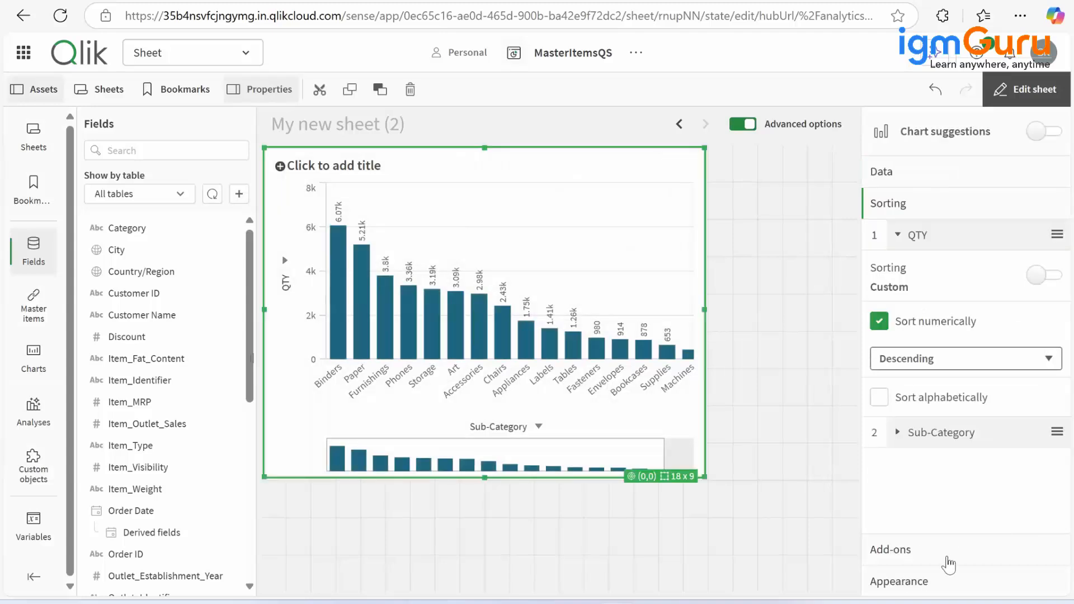
{"action": "left_click", "coordinate": [924, 582]}
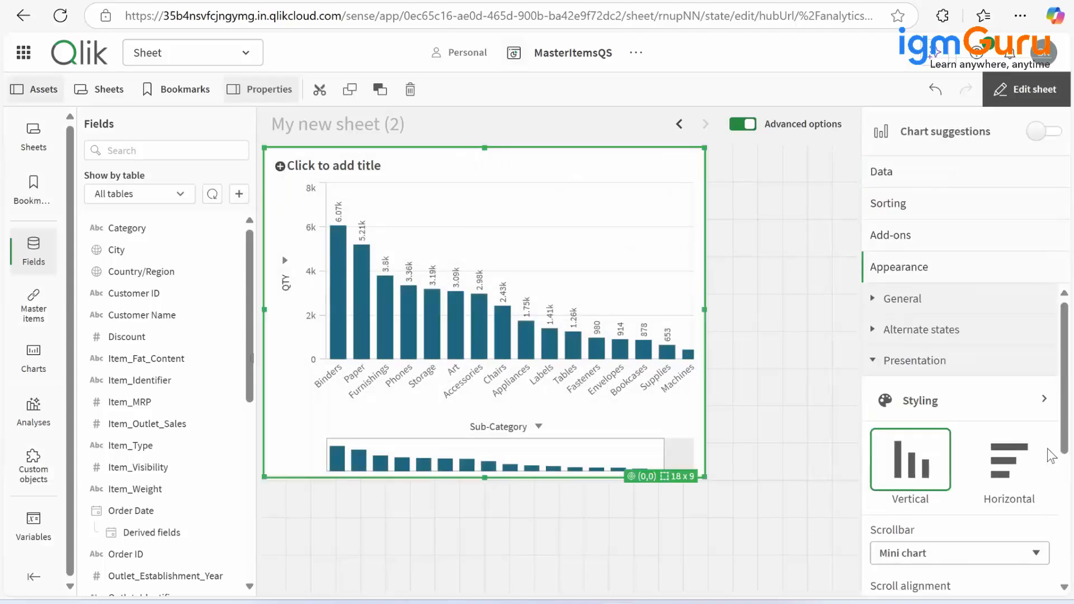
{"action": "left_click", "coordinate": [974, 554]}
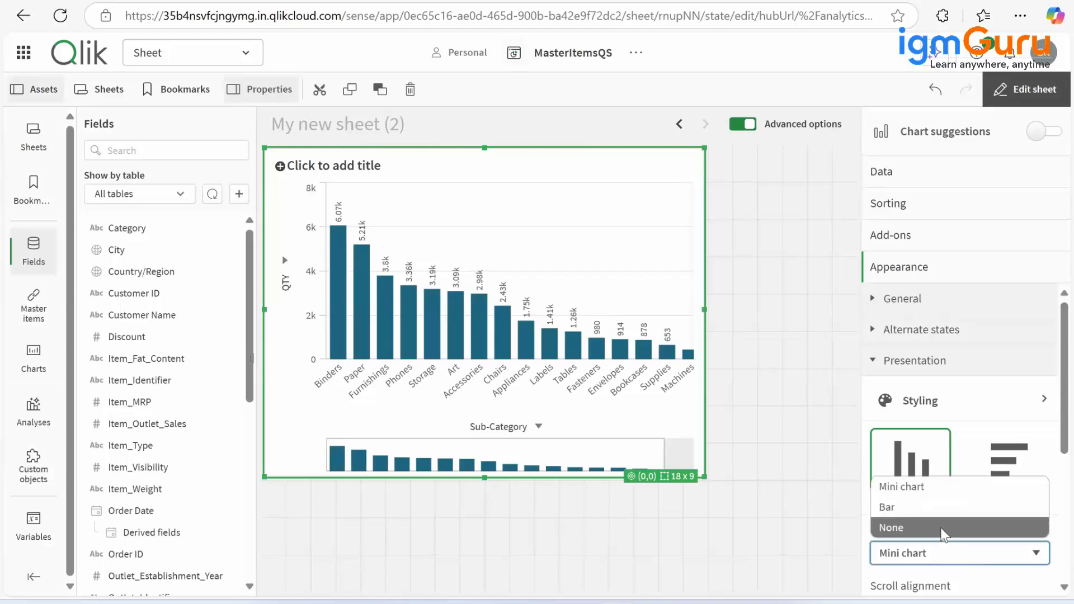
{"action": "key", "text": "Return"}
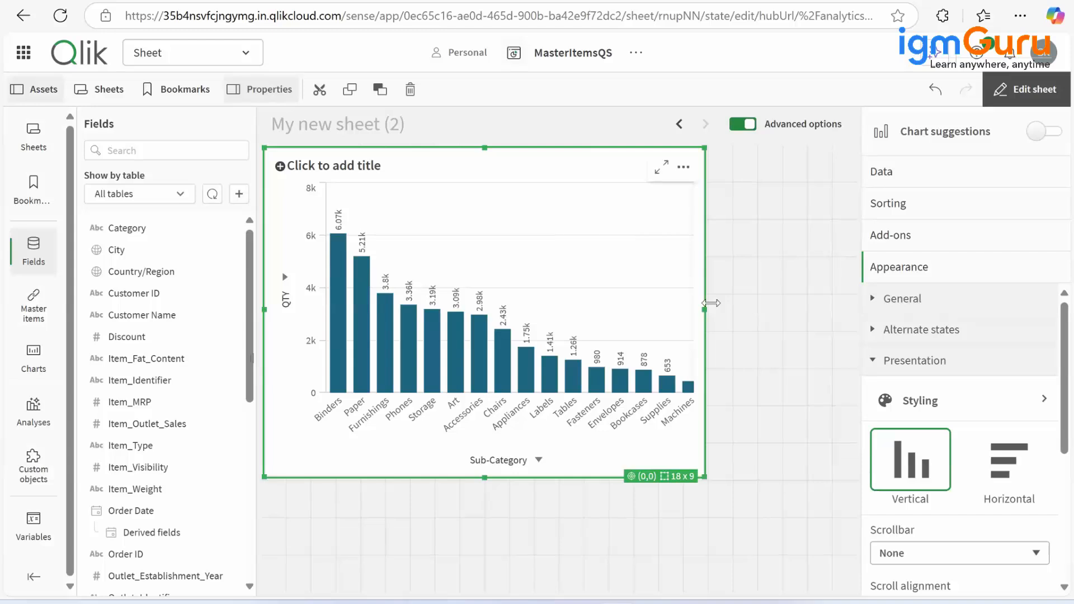
{"action": "left_click_drag", "start_coordinate": [710, 302], "coordinate": [859, 303]}
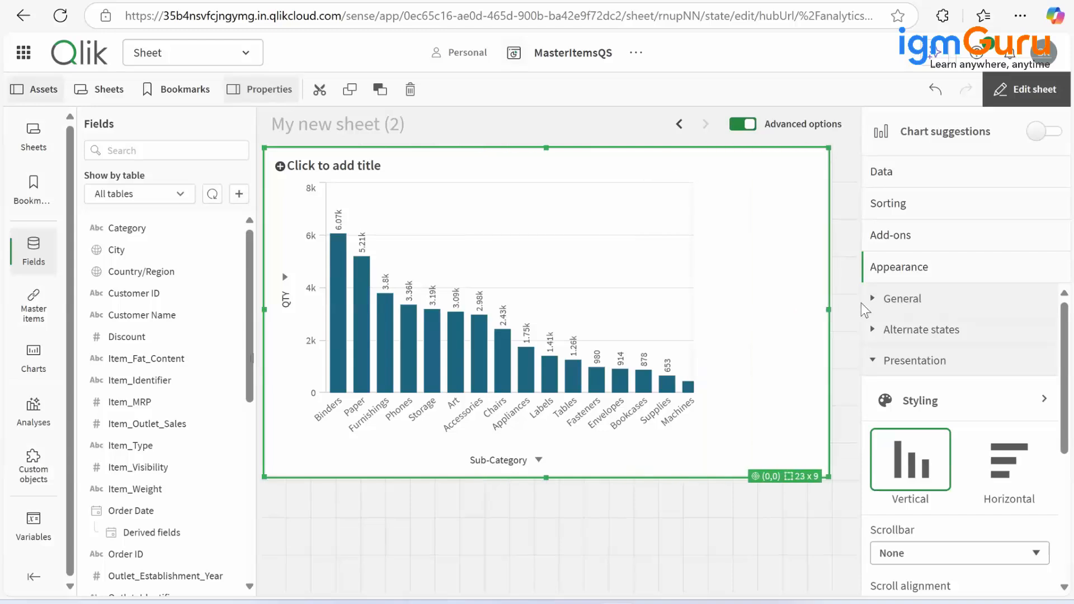
Leave edit mode and switch the bar chart's measure to SALES
{"action": "left_click", "coordinate": [1024, 92]}
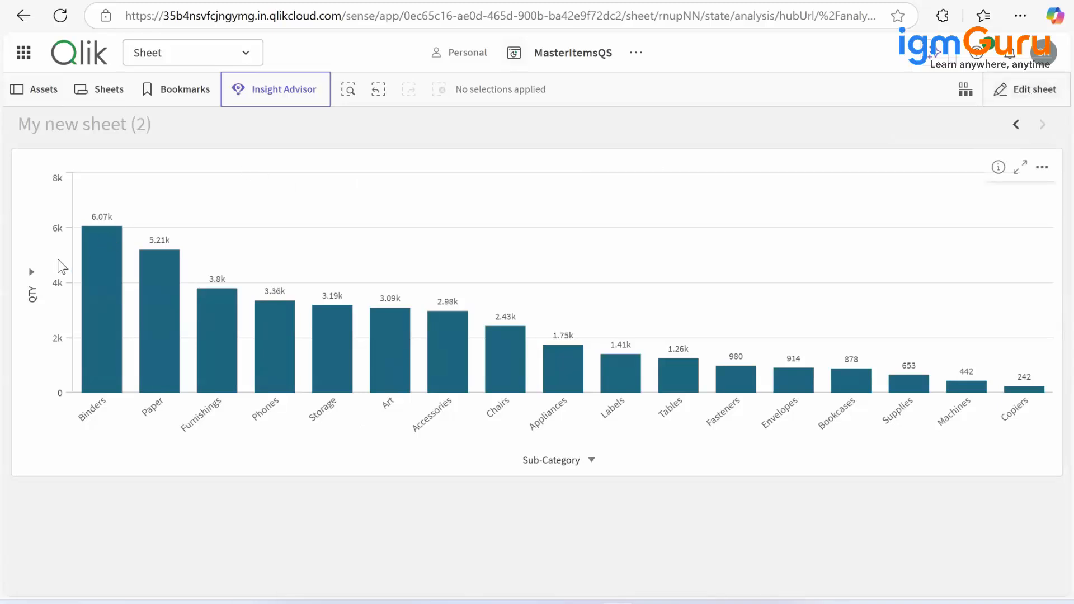
{"action": "left_click", "coordinate": [37, 278]}
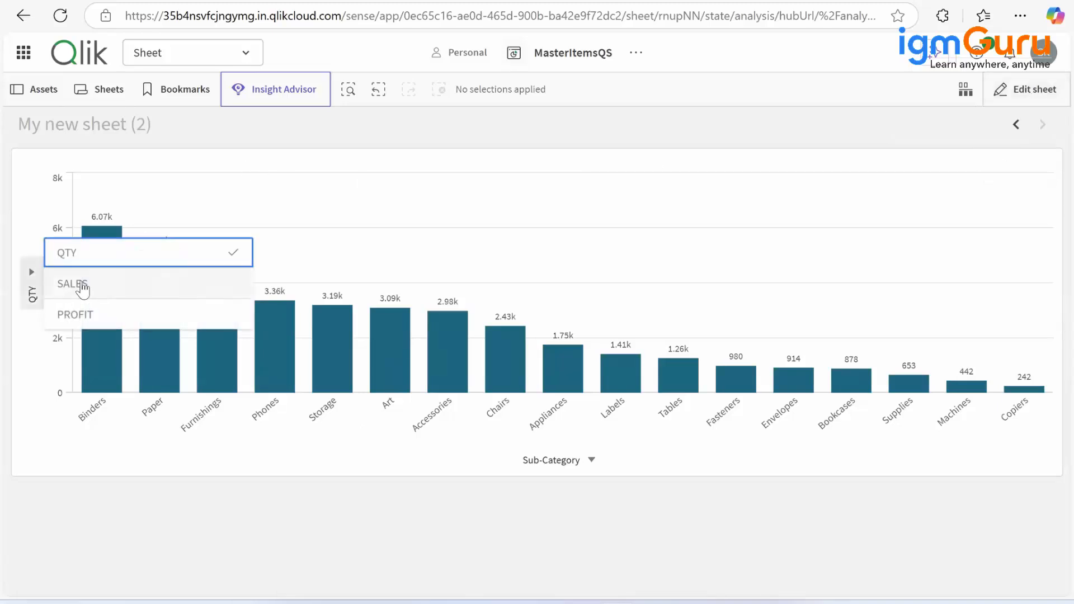
{"action": "left_click", "coordinate": [82, 285]}
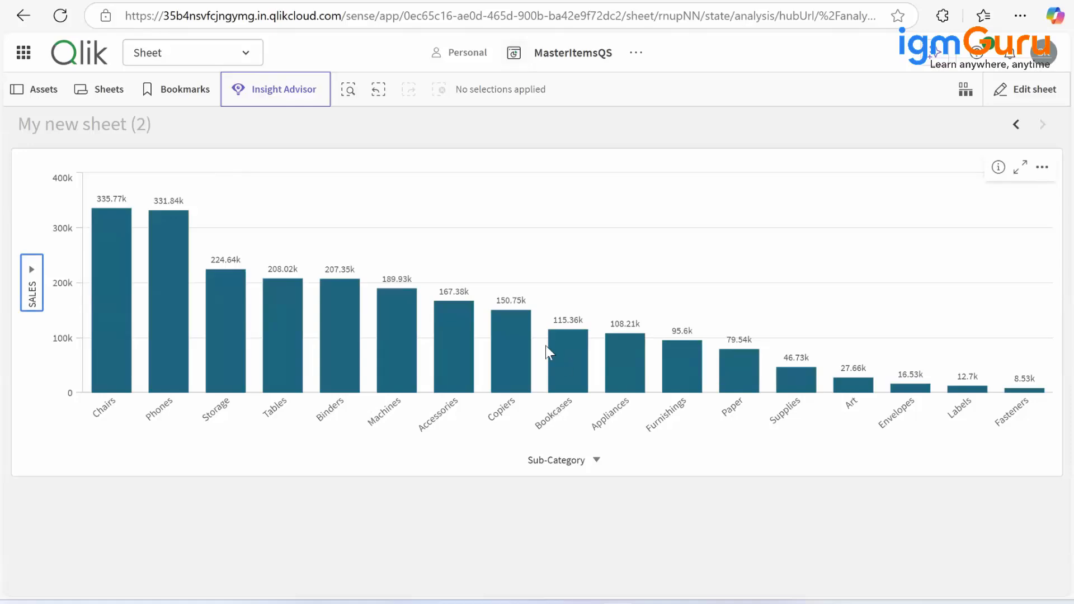
Switch the chart's dimension through Category, Region and Segment, ending on Ship Mode
{"action": "left_click", "coordinate": [600, 462]}
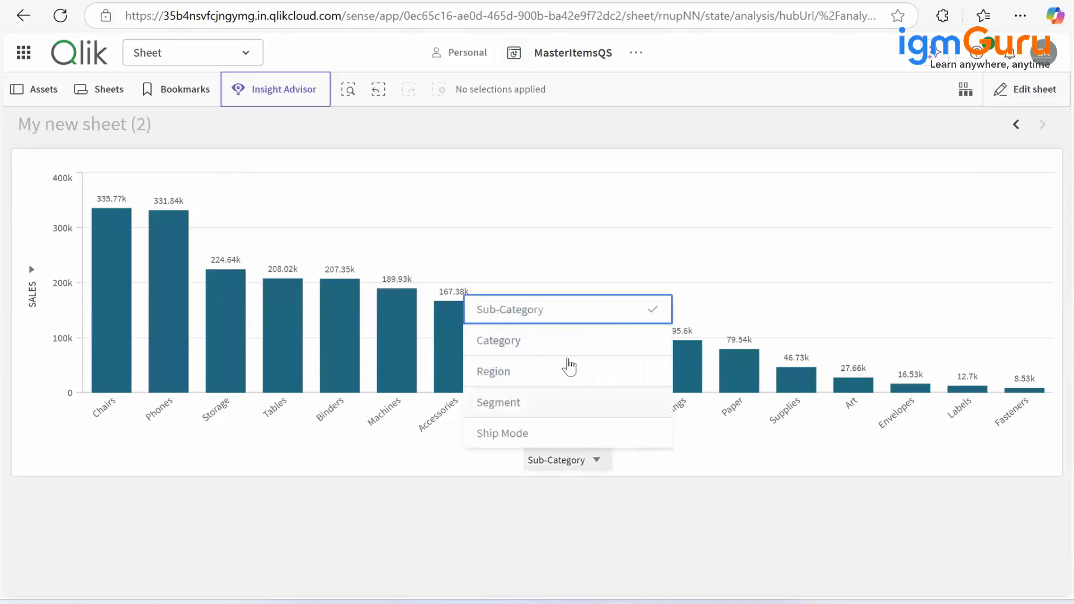
{"action": "left_click", "coordinate": [567, 348]}
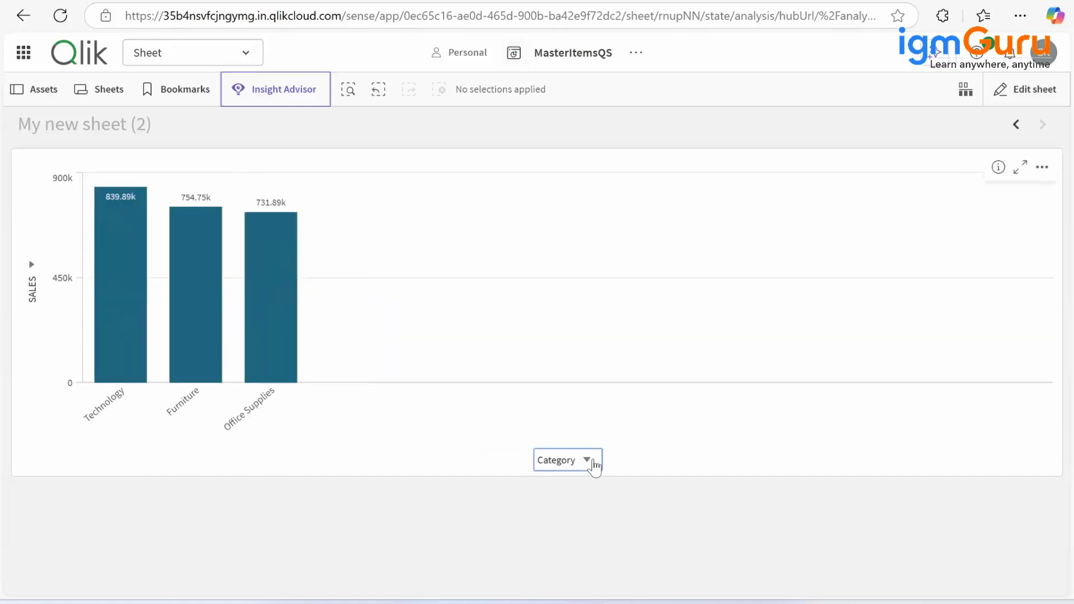
{"action": "left_click", "coordinate": [589, 465]}
{"action": "left_click", "coordinate": [558, 367]}
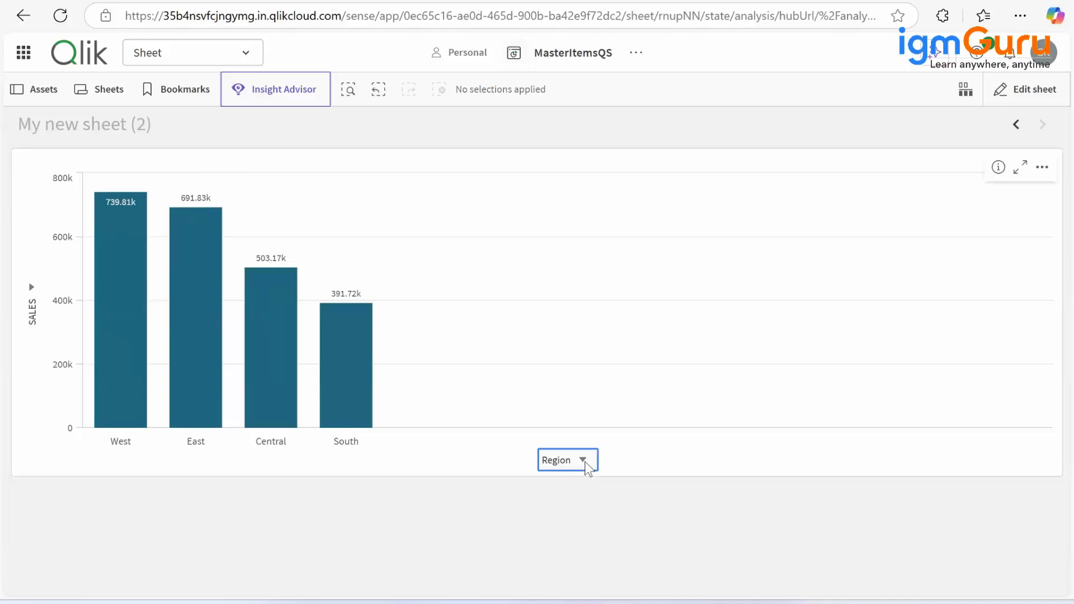
{"action": "left_click", "coordinate": [586, 466]}
{"action": "left_click", "coordinate": [557, 406]}
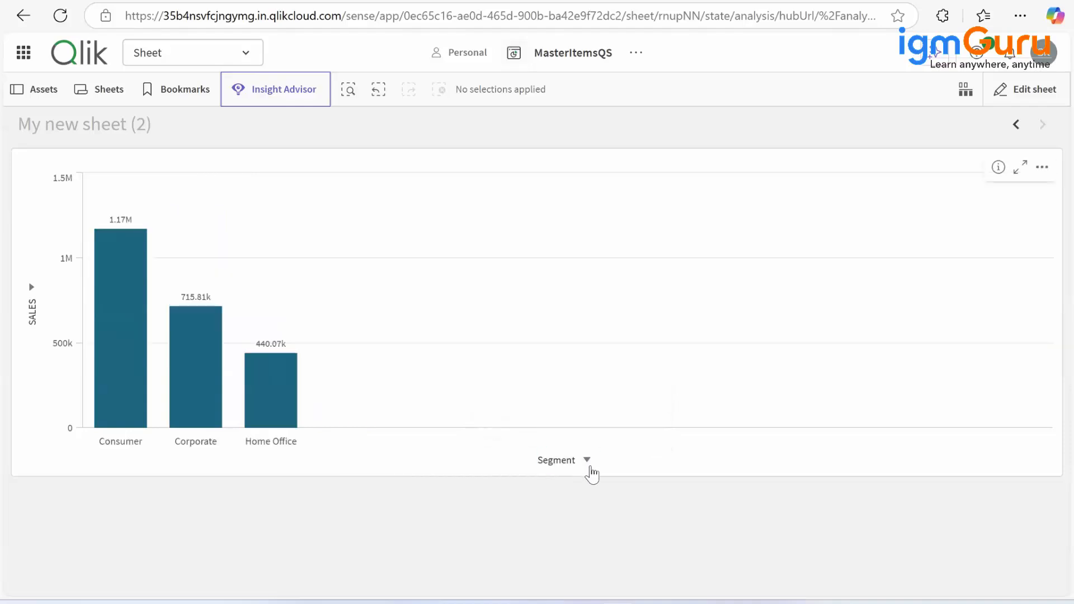
{"action": "left_click", "coordinate": [592, 472]}
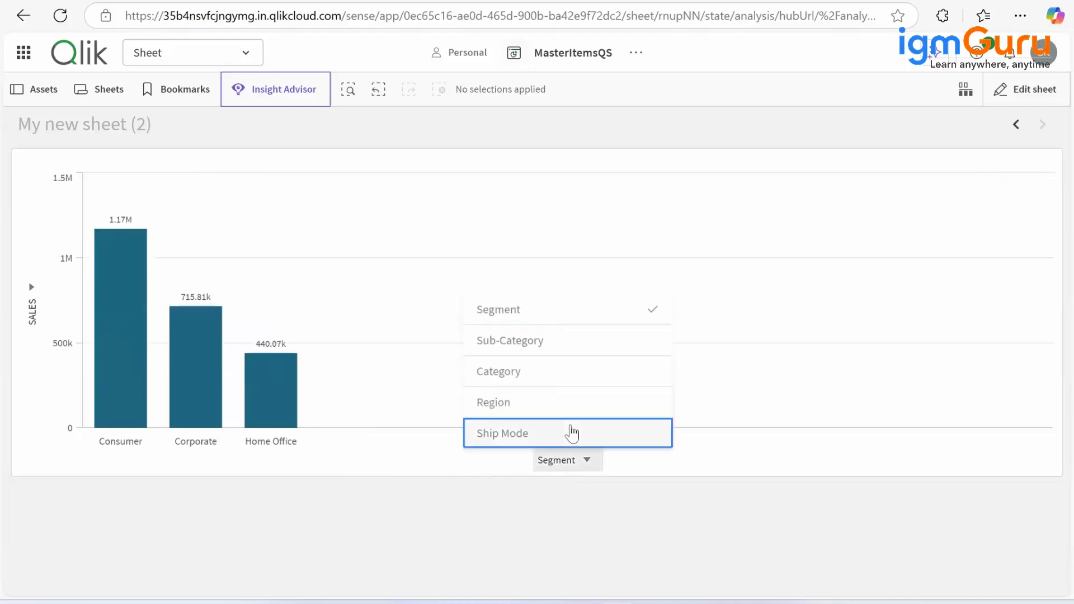
{"action": "left_click", "coordinate": [571, 433]}
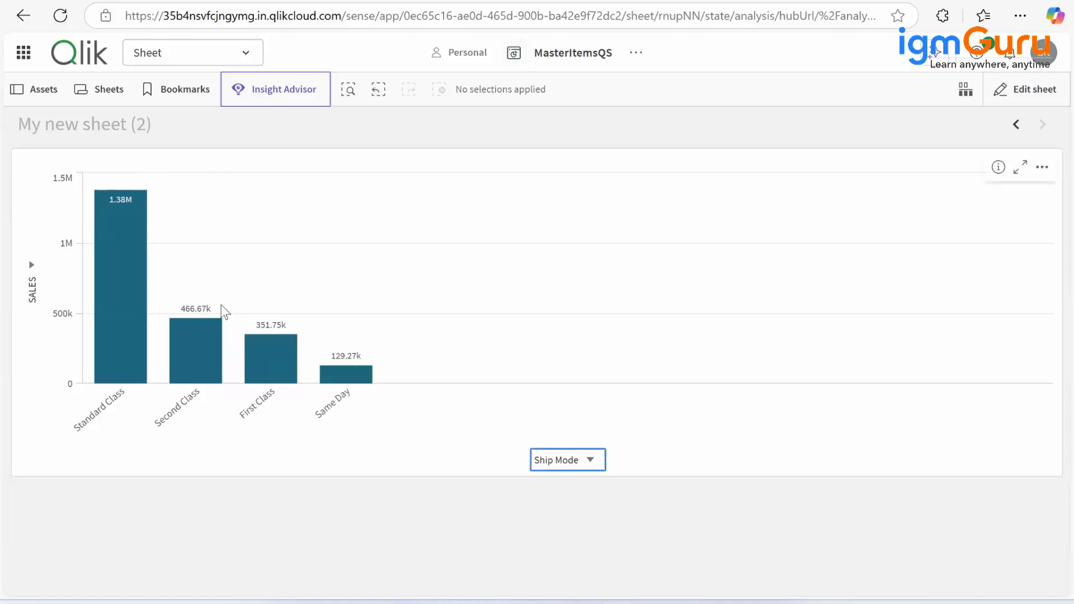
Switch the chart's measure to QTY and on to PROFIT, and apply the changes in edit mode
{"action": "left_click", "coordinate": [34, 272]}
{"action": "left_click", "coordinate": [90, 279]}
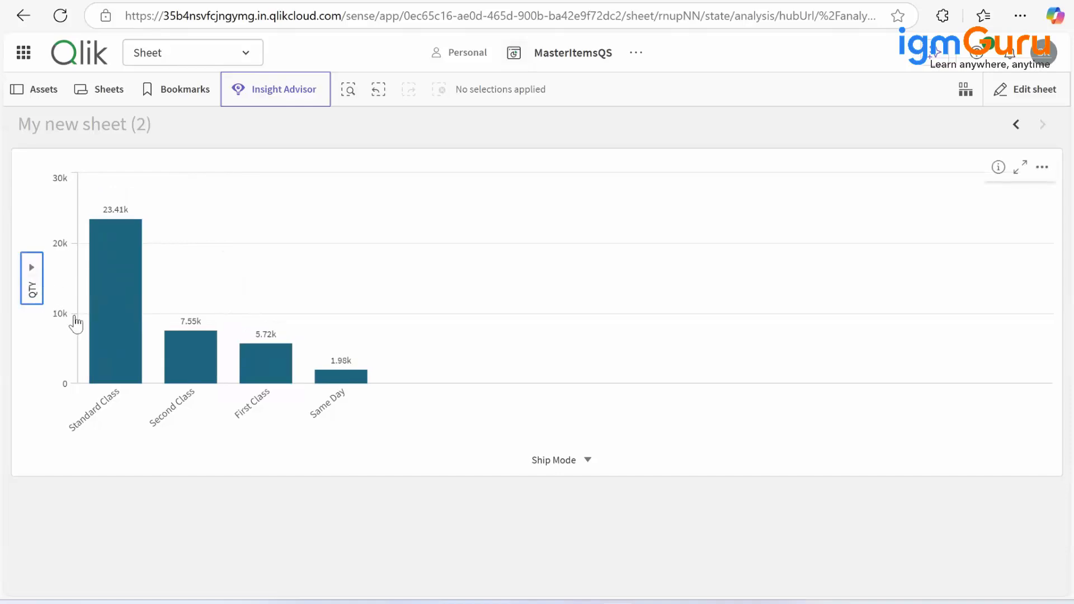
{"action": "left_click", "coordinate": [32, 273]}
{"action": "left_click", "coordinate": [70, 306]}
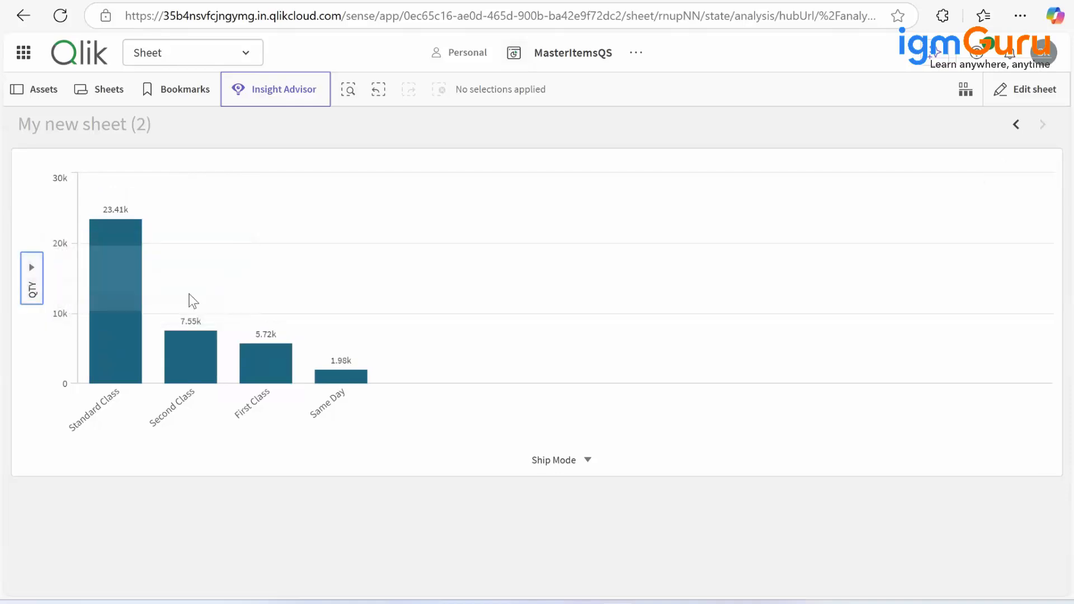
{"action": "left_click", "coordinate": [1023, 95]}
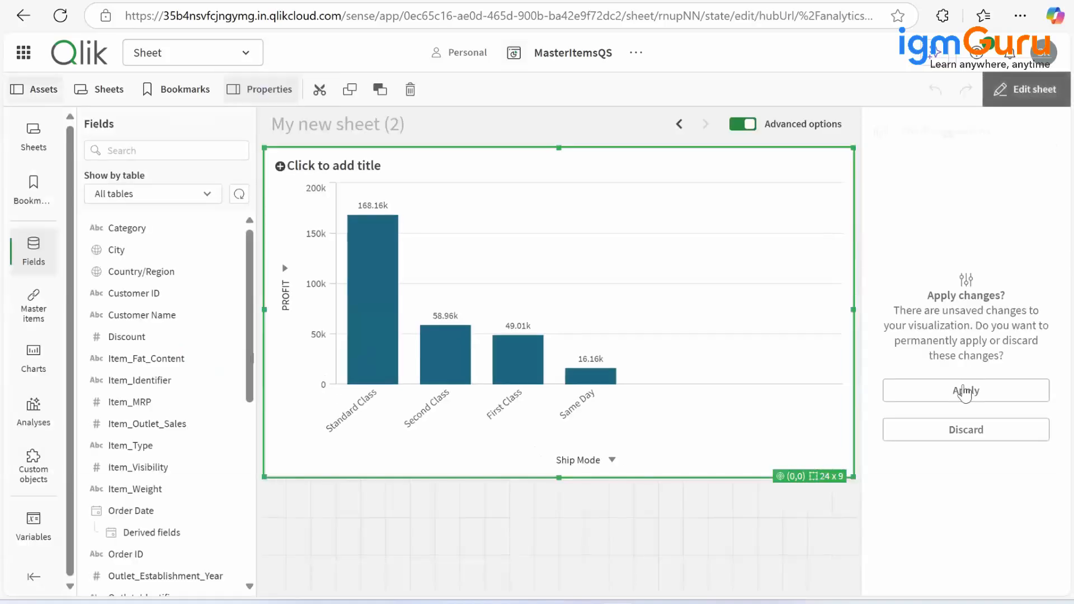
{"action": "left_click", "coordinate": [962, 390]}
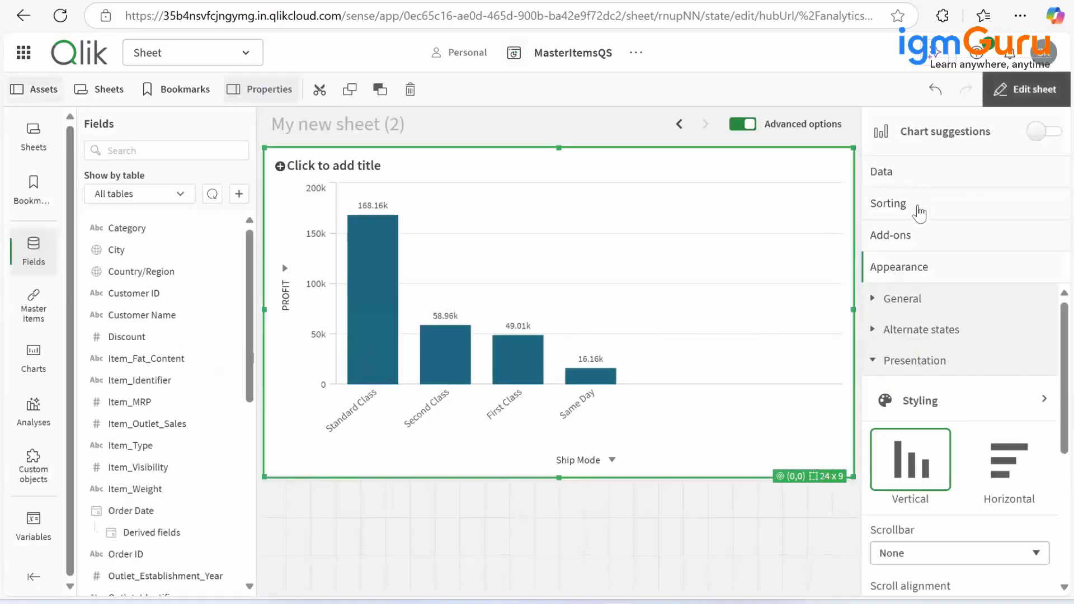
Review the chart's alternative dimensions and the expressions and labels of its PROFIT, SALES and QTY measures
{"action": "left_click", "coordinate": [887, 180]}
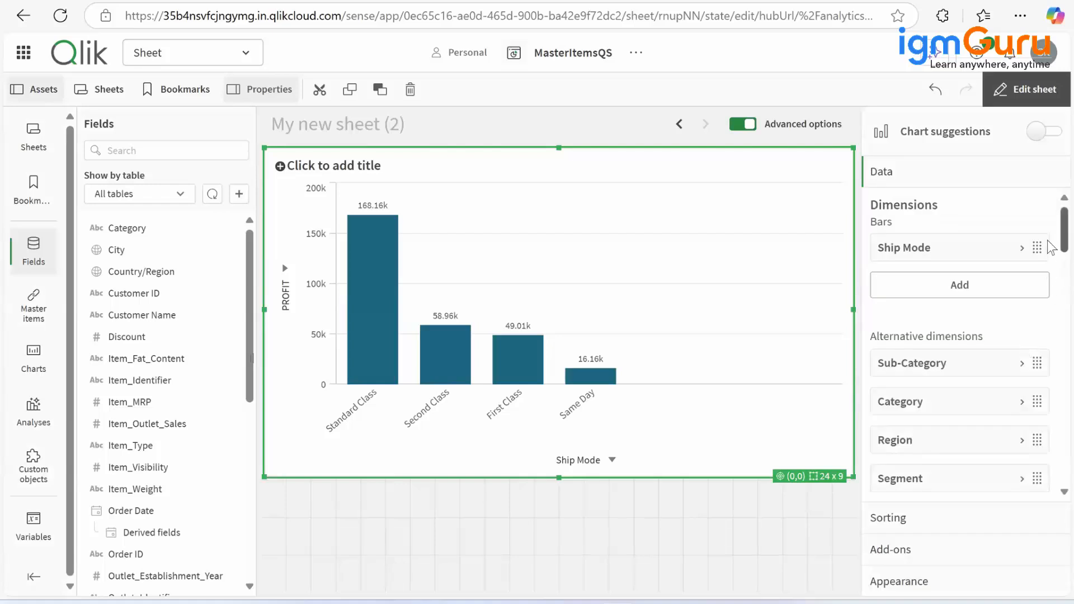
{"action": "scroll", "coordinate": [1048, 274], "scroll_direction": "down", "scroll_amount": 5}
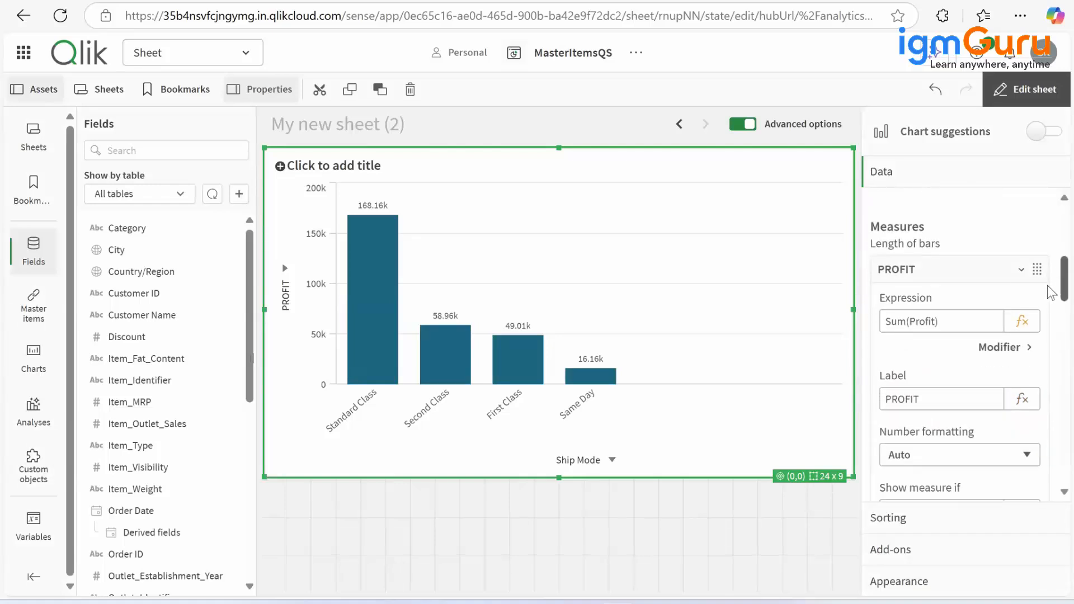
{"action": "scroll", "coordinate": [1048, 279], "scroll_direction": "up", "scroll_amount": 2}
{"action": "scroll", "coordinate": [1049, 280], "scroll_direction": "down", "scroll_amount": 1}
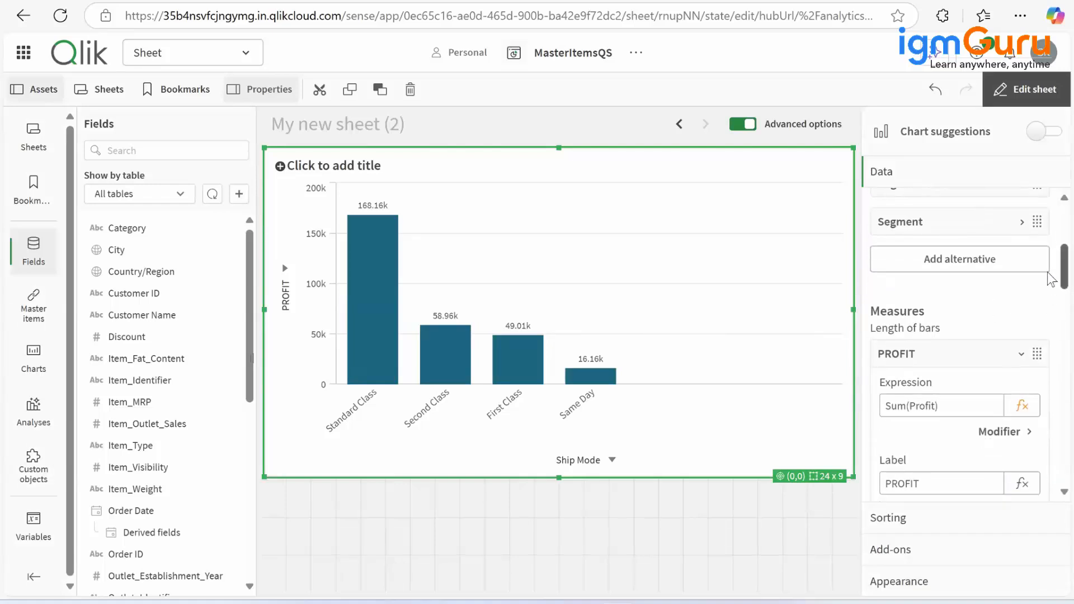
{"action": "scroll", "coordinate": [1047, 299], "scroll_direction": "down", "scroll_amount": 12}
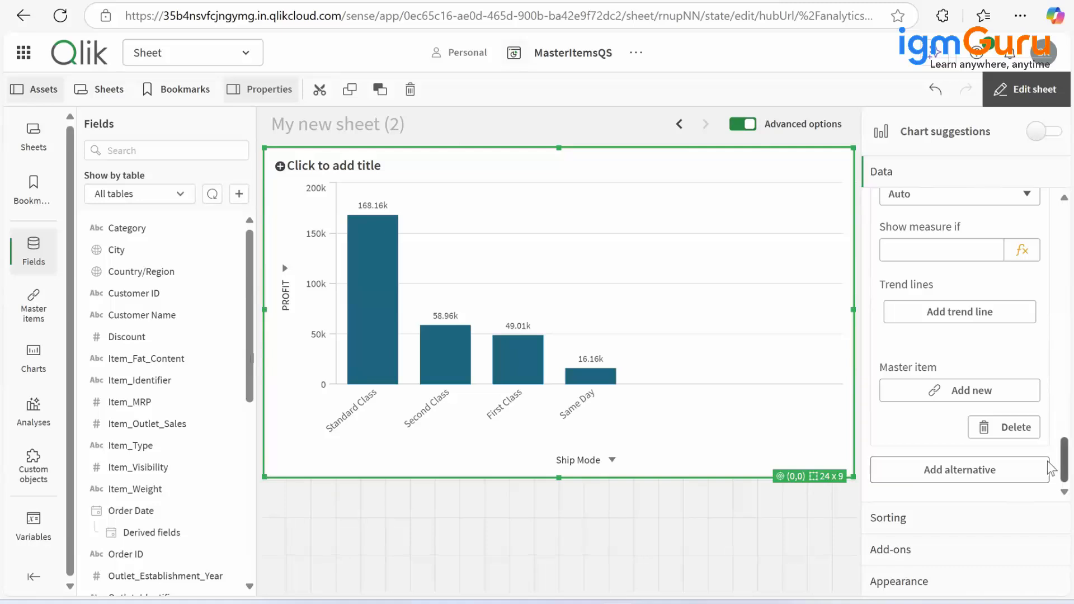
{"action": "scroll", "coordinate": [1050, 468], "scroll_direction": "up", "scroll_amount": 8}
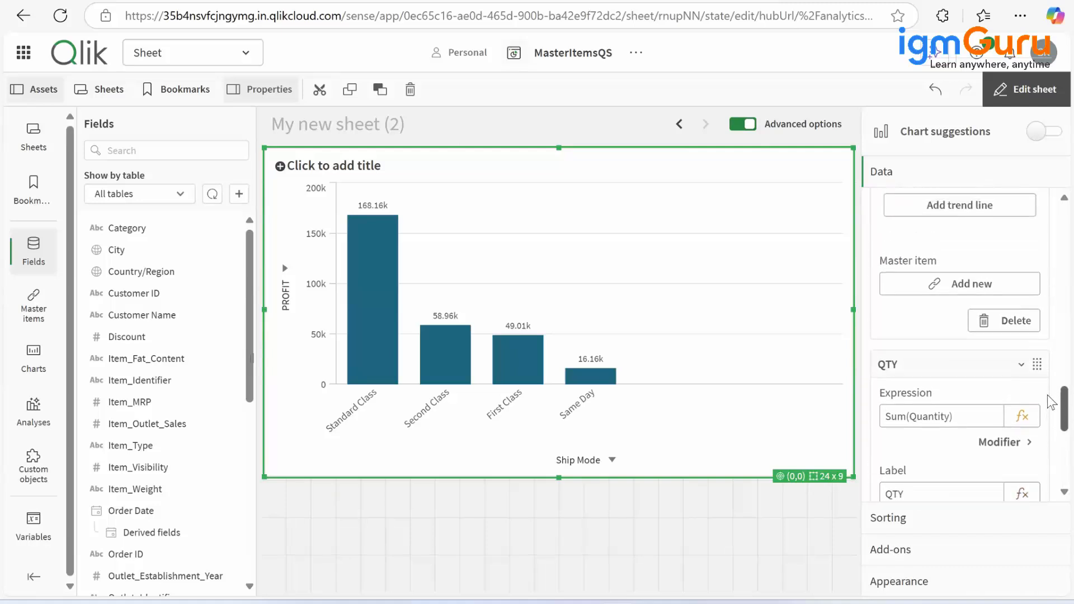
{"action": "scroll", "coordinate": [1051, 373], "scroll_direction": "up", "scroll_amount": 4}
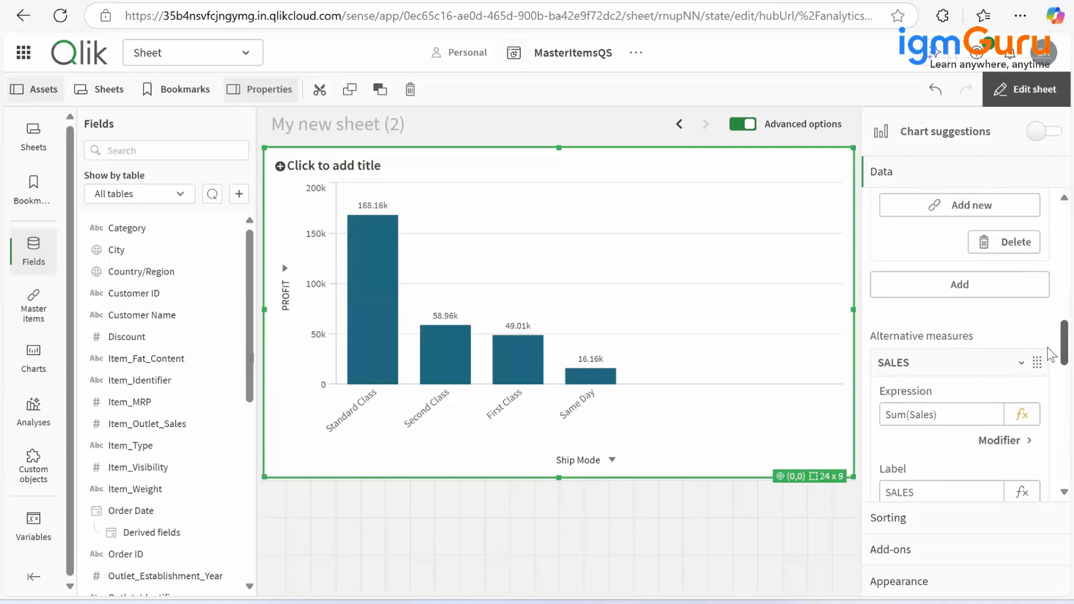
{"action": "scroll", "coordinate": [1047, 358], "scroll_direction": "down", "scroll_amount": 2}
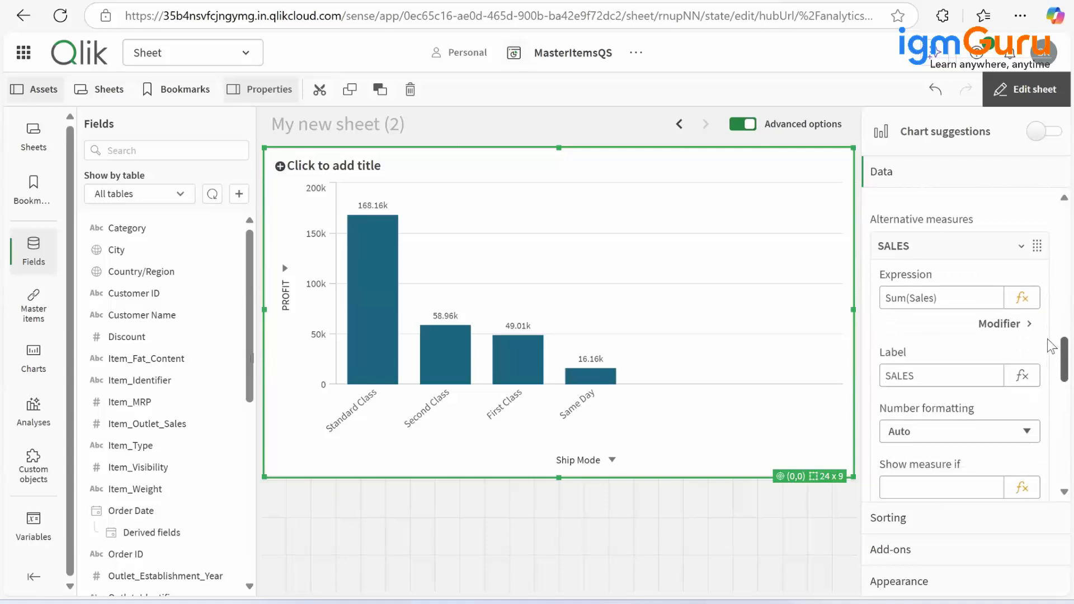
{"action": "scroll", "coordinate": [1047, 335], "scroll_direction": "up", "scroll_amount": 4}
{"action": "scroll", "coordinate": [1047, 324], "scroll_direction": "up", "scroll_amount": 4}
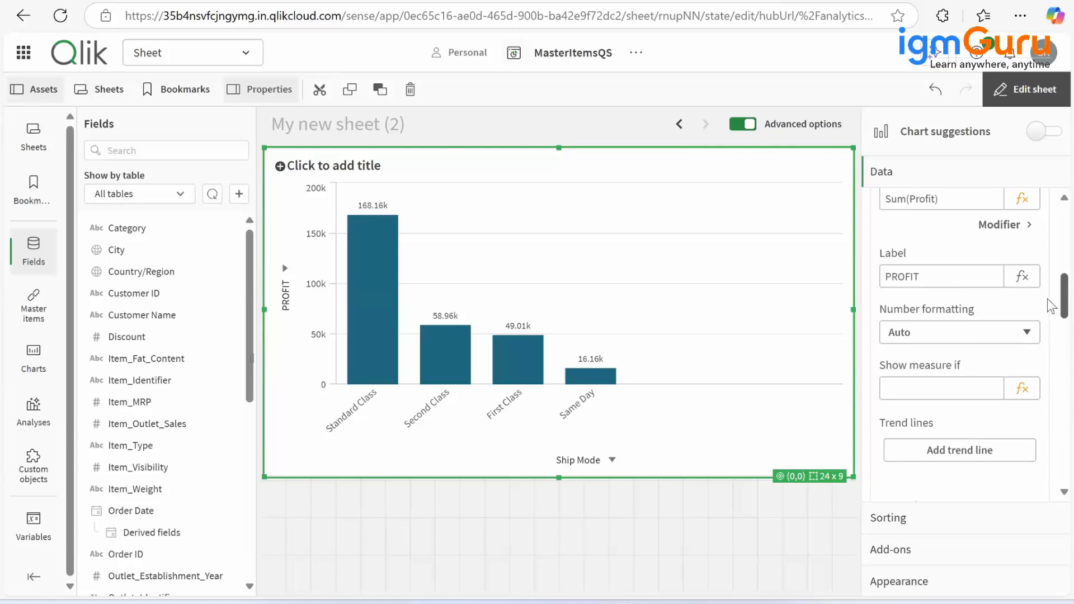
{"action": "scroll", "coordinate": [1047, 298], "scroll_direction": "up", "scroll_amount": 1}
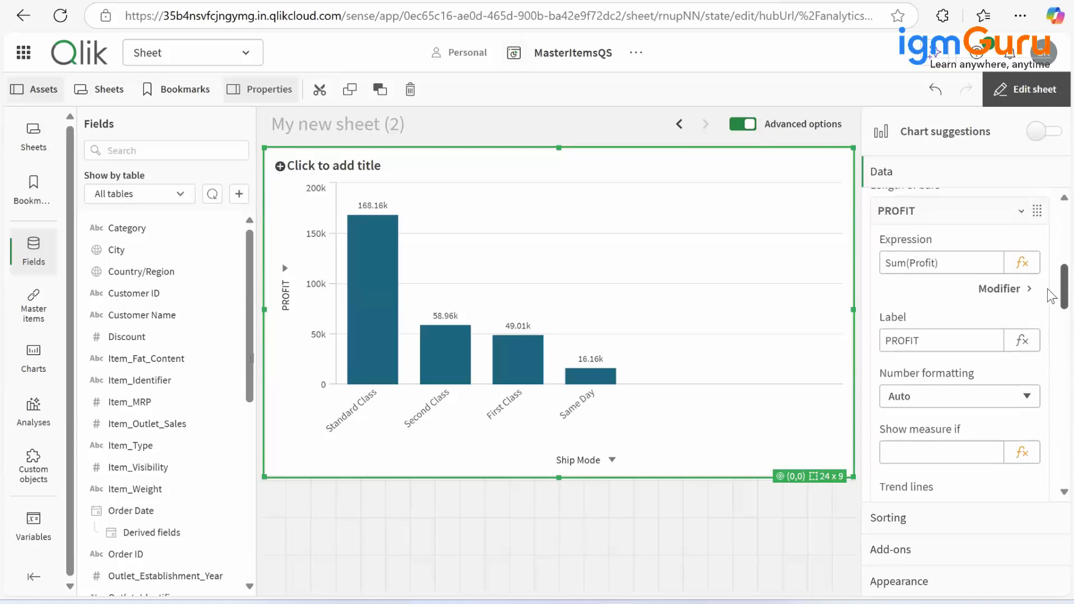
{"action": "left_click", "coordinate": [960, 263]}
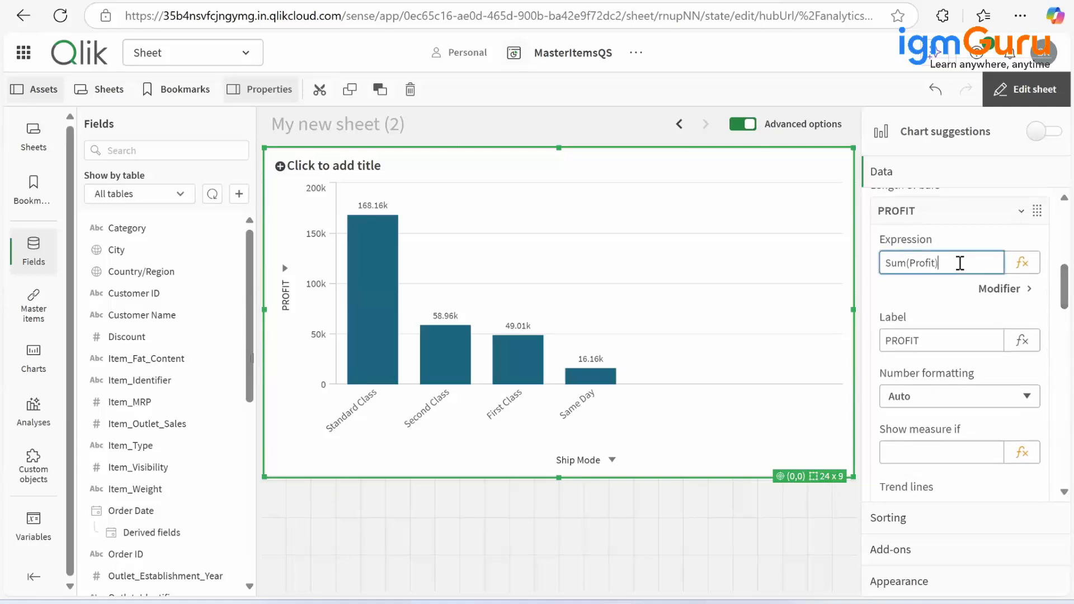
{"action": "left_click", "coordinate": [930, 342]}
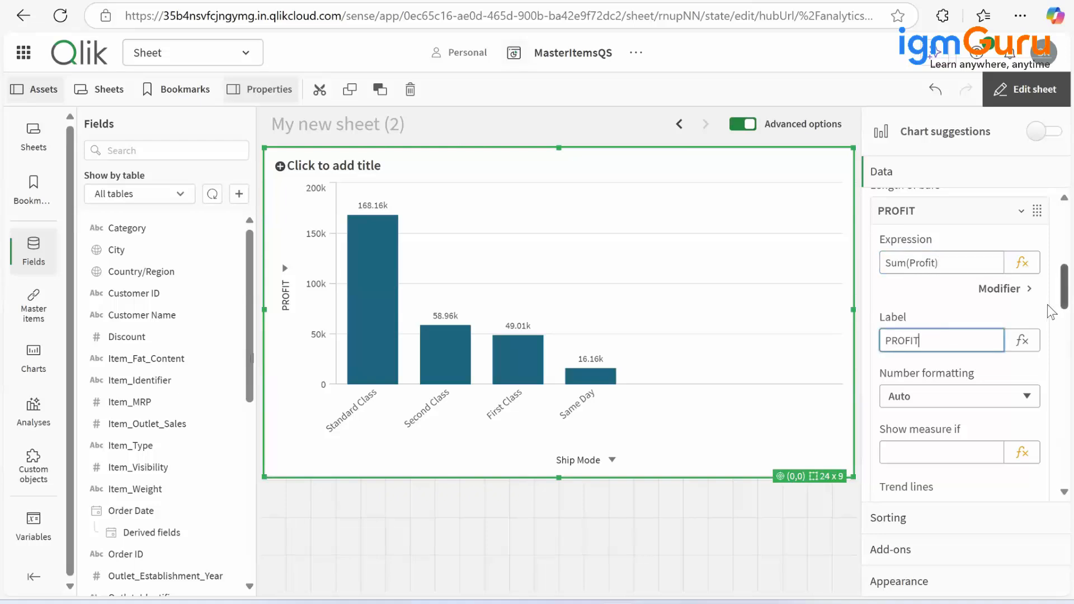
Add Sum(Discount) as another alternative measure of the bar chart, below QTY
{"action": "scroll", "coordinate": [1050, 312], "scroll_direction": "down", "scroll_amount": 5}
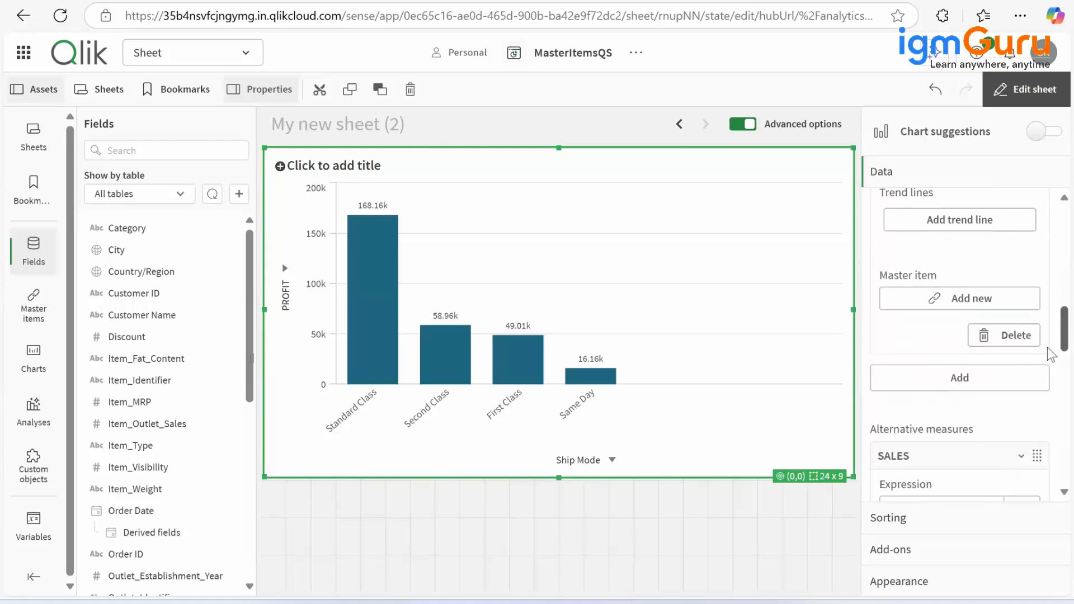
{"action": "scroll", "coordinate": [1047, 347], "scroll_direction": "down", "scroll_amount": 5}
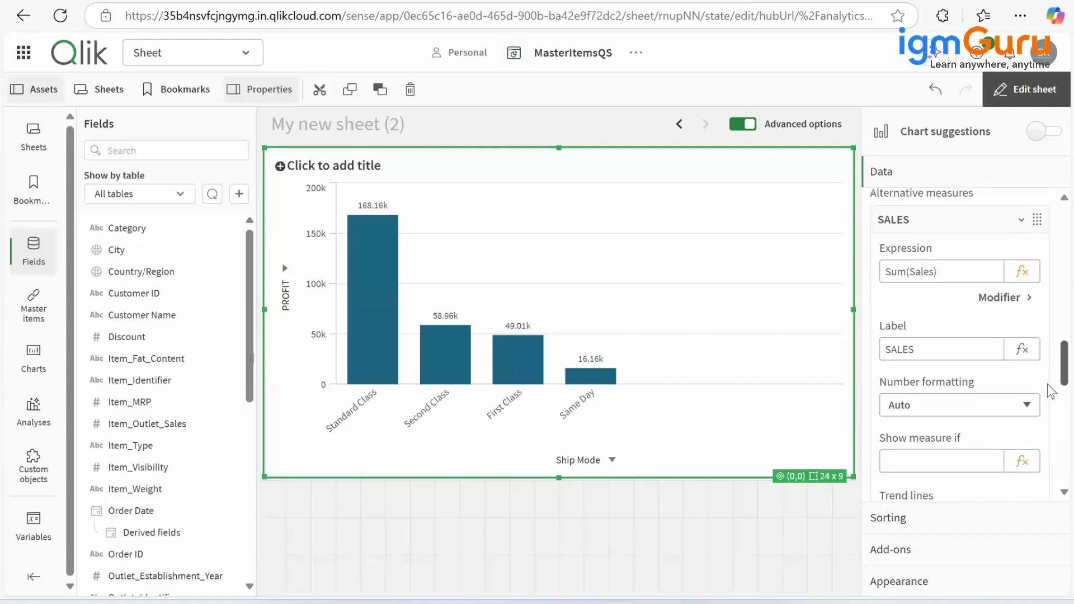
{"action": "scroll", "coordinate": [1051, 392], "scroll_direction": "down", "scroll_amount": 5}
{"action": "scroll", "coordinate": [1052, 431], "scroll_direction": "down", "scroll_amount": 5}
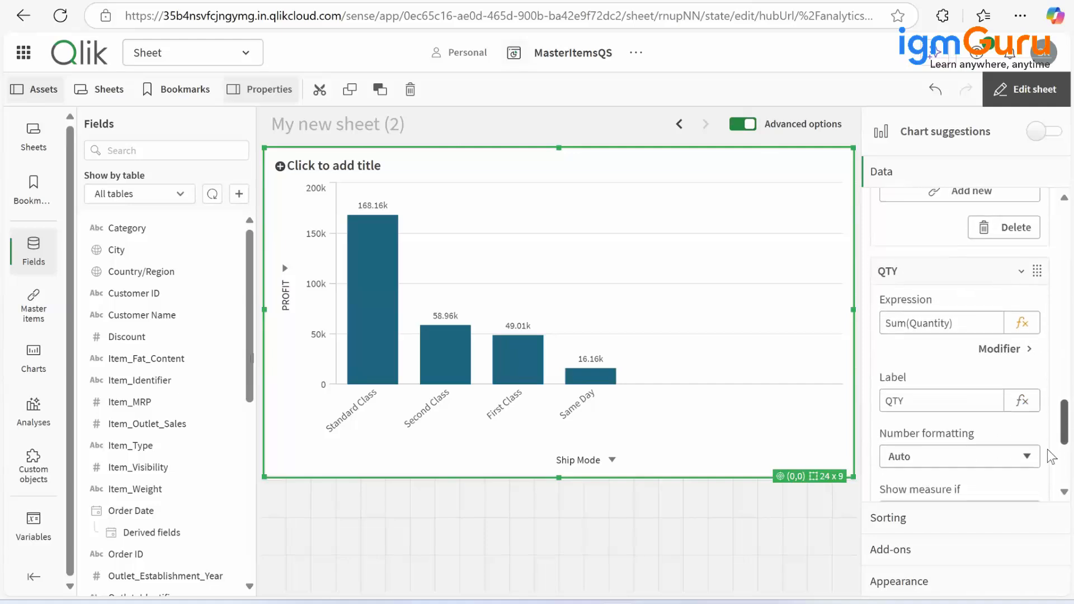
{"action": "scroll", "coordinate": [1052, 456], "scroll_direction": "down", "scroll_amount": 3}
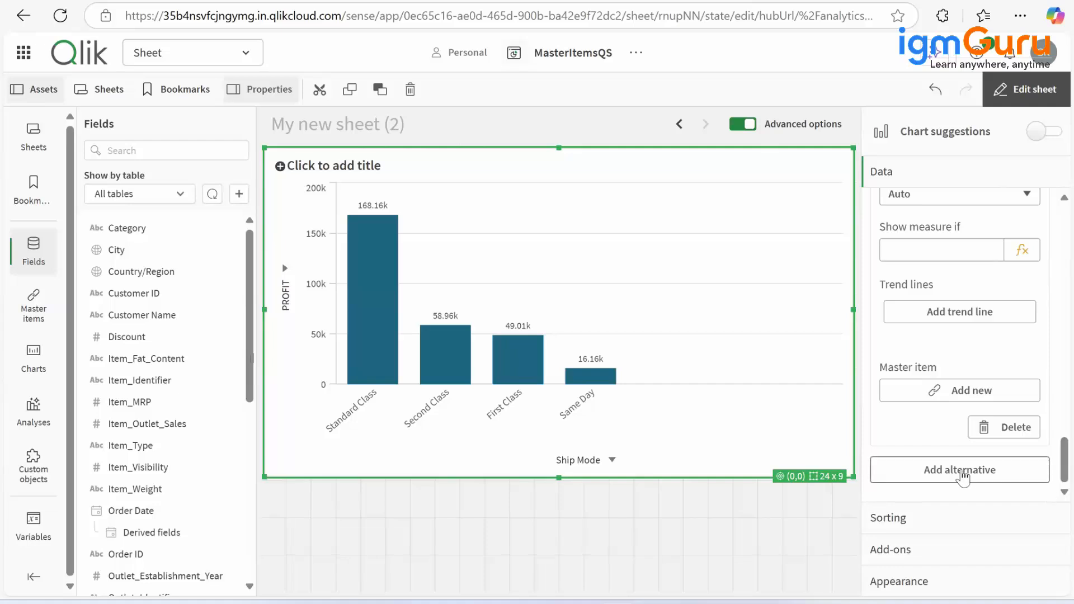
{"action": "left_click", "coordinate": [962, 477]}
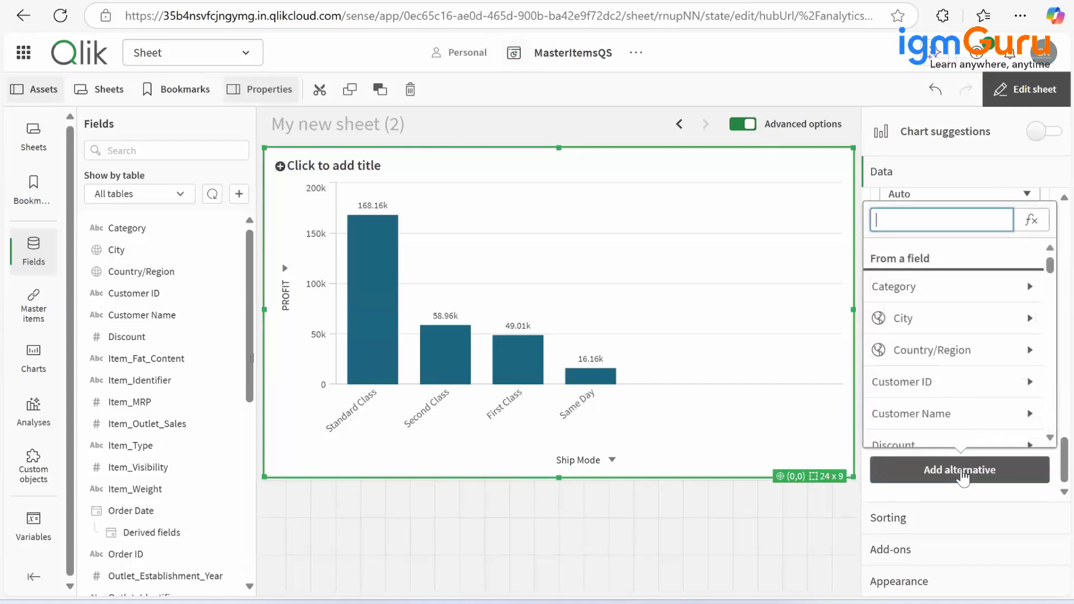
{"action": "type", "text": "dis"}
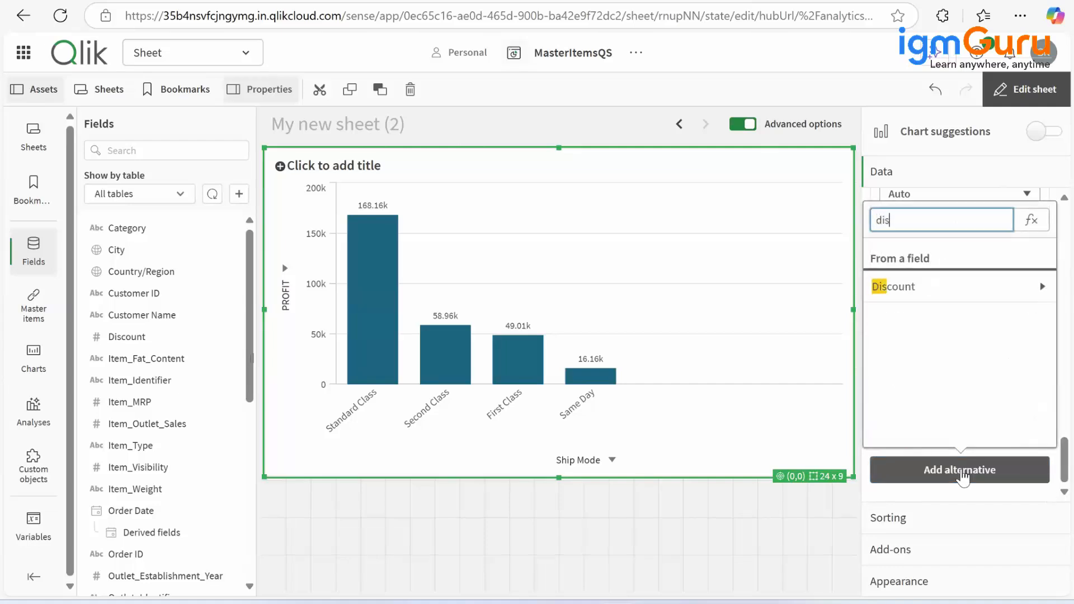
{"action": "left_click", "coordinate": [943, 287]}
{"action": "left_click", "coordinate": [922, 278]}
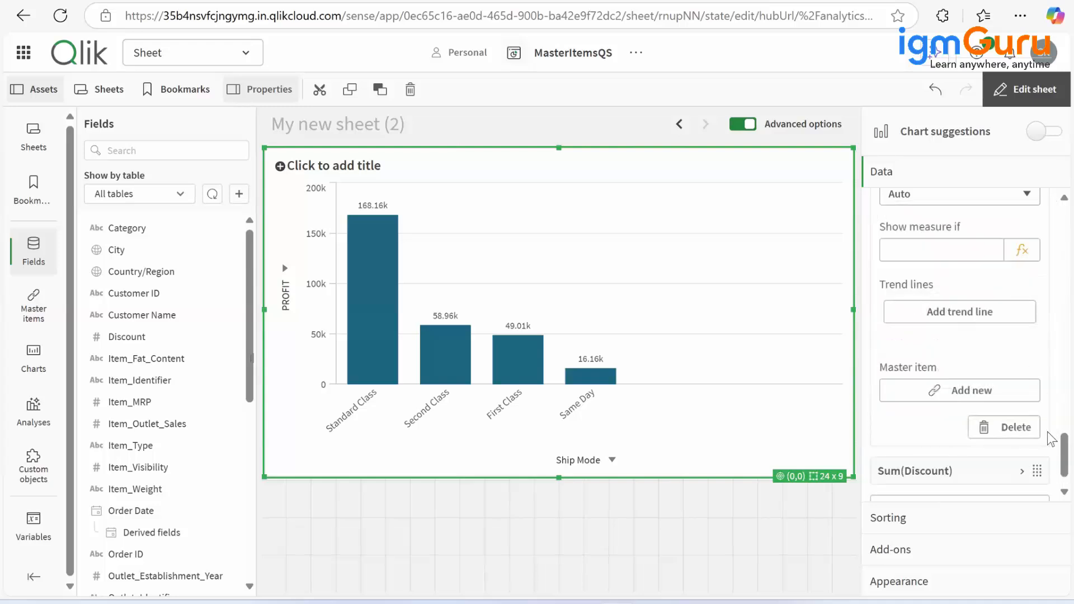
Label the Sum(Discount) alternative measure DISC and expand its modifier setting
{"action": "scroll", "coordinate": [1051, 470], "scroll_direction": "down", "scroll_amount": 1}
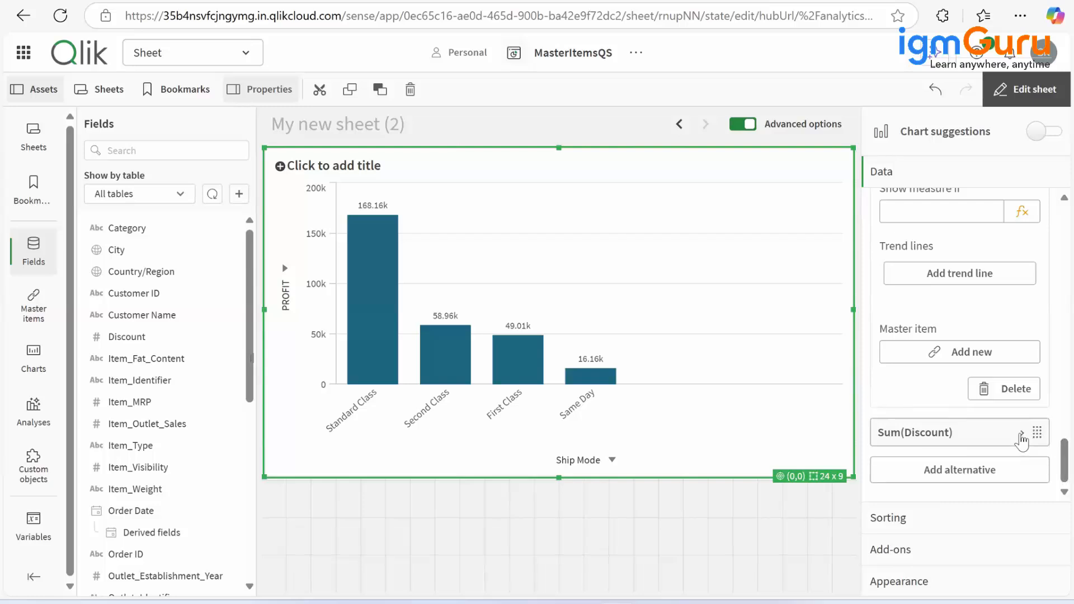
{"action": "left_click", "coordinate": [1022, 437]}
{"action": "left_click_drag", "start_coordinate": [1060, 418], "coordinate": [1060, 446]}
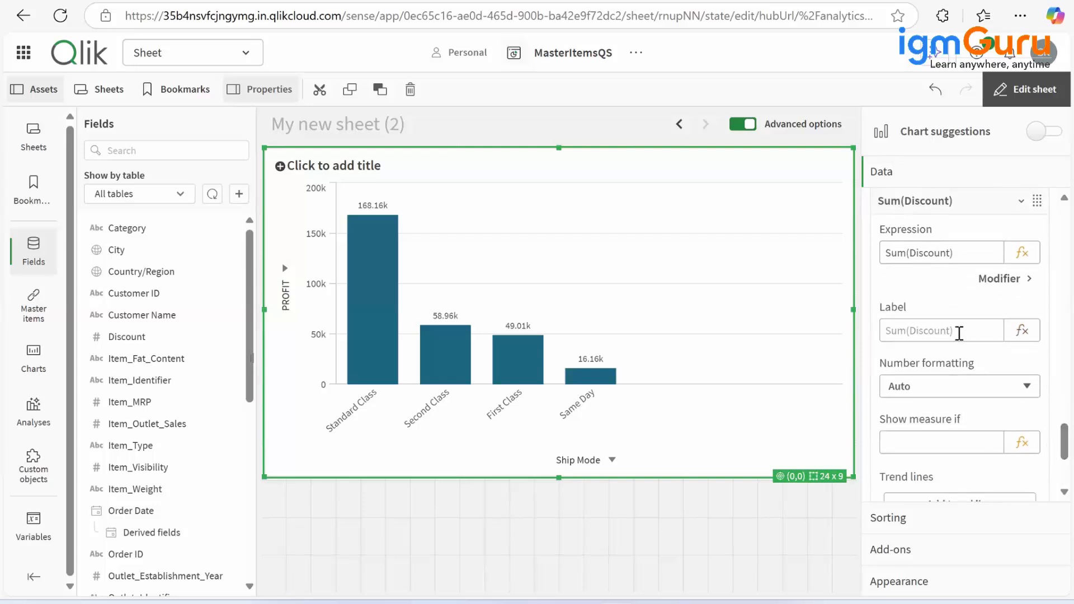
{"action": "left_click", "coordinate": [956, 331]}
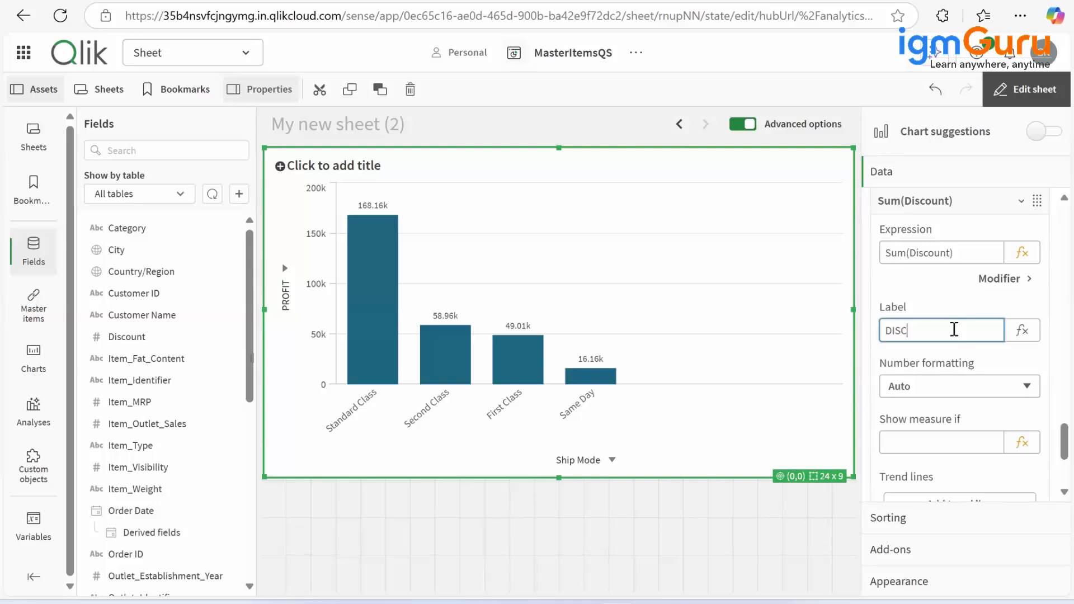
{"action": "left_click", "coordinate": [999, 278]}
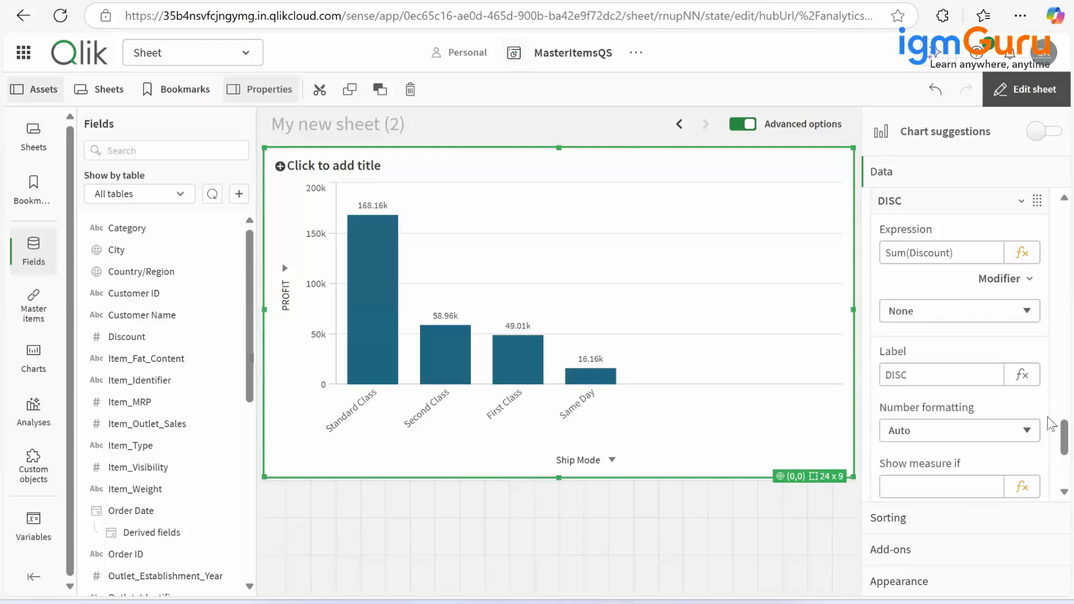
Check the PROFIT sorting setting, switch the chart's measure to DISC in the sheet view, and apply the change in edit mode
{"action": "left_click", "coordinate": [914, 519]}
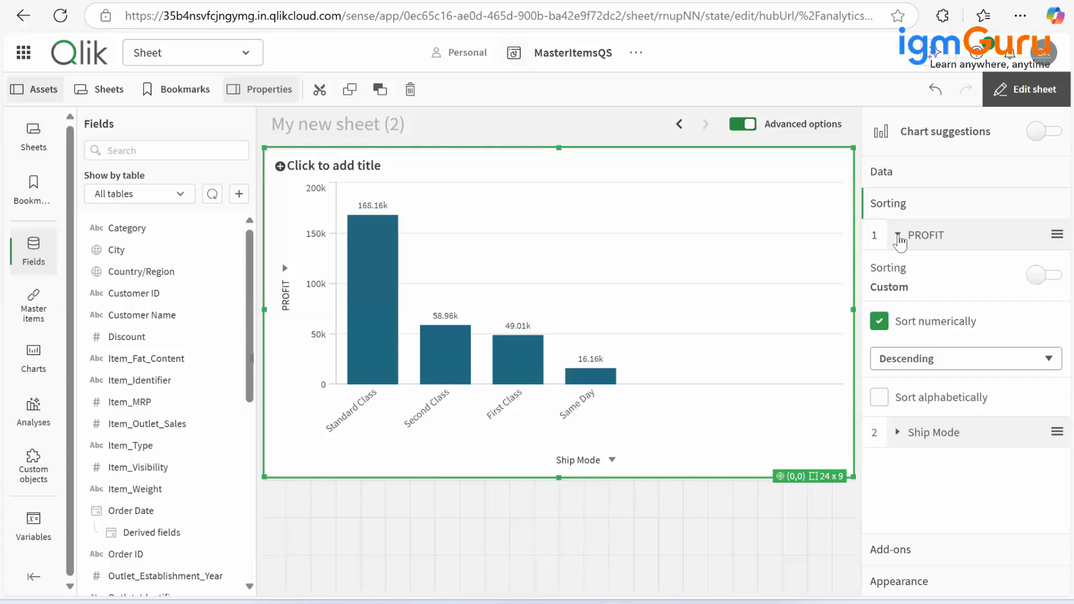
{"action": "left_click", "coordinate": [898, 236]}
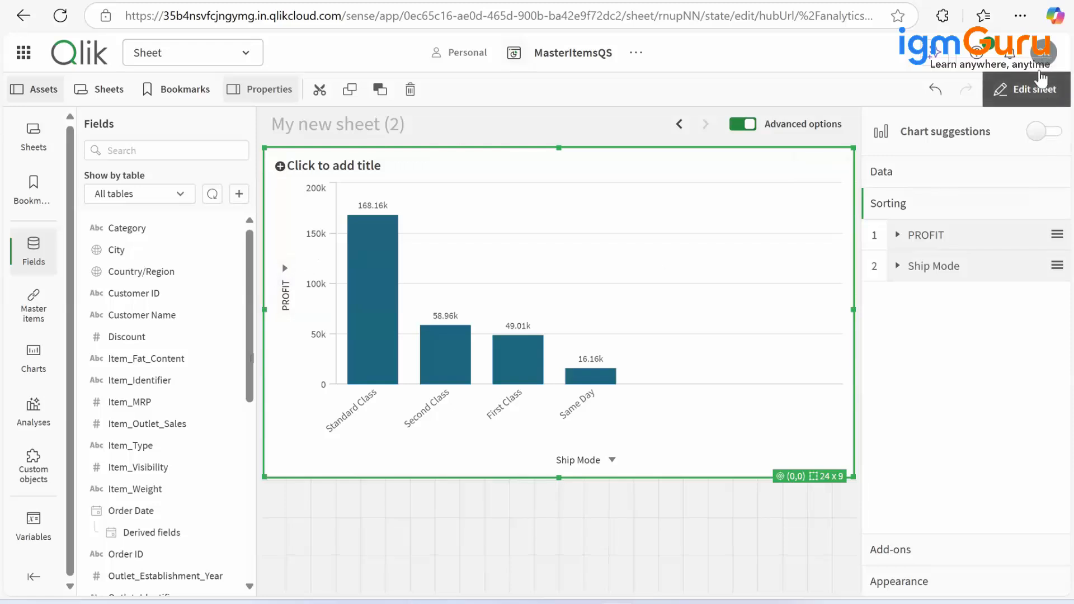
{"action": "left_click", "coordinate": [1036, 99]}
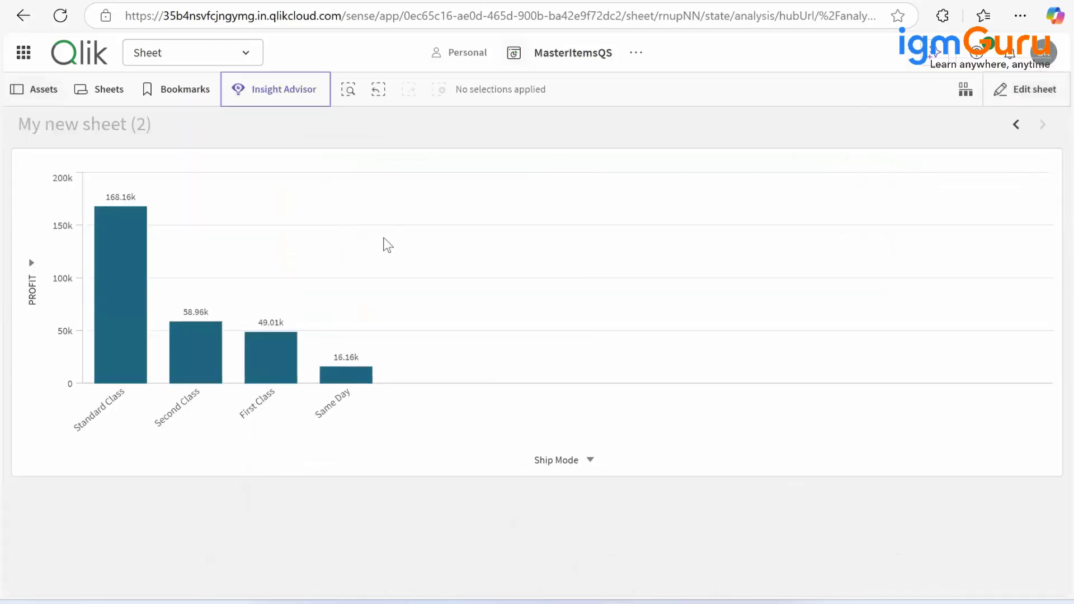
{"action": "left_click", "coordinate": [32, 271]}
{"action": "left_click", "coordinate": [70, 326]}
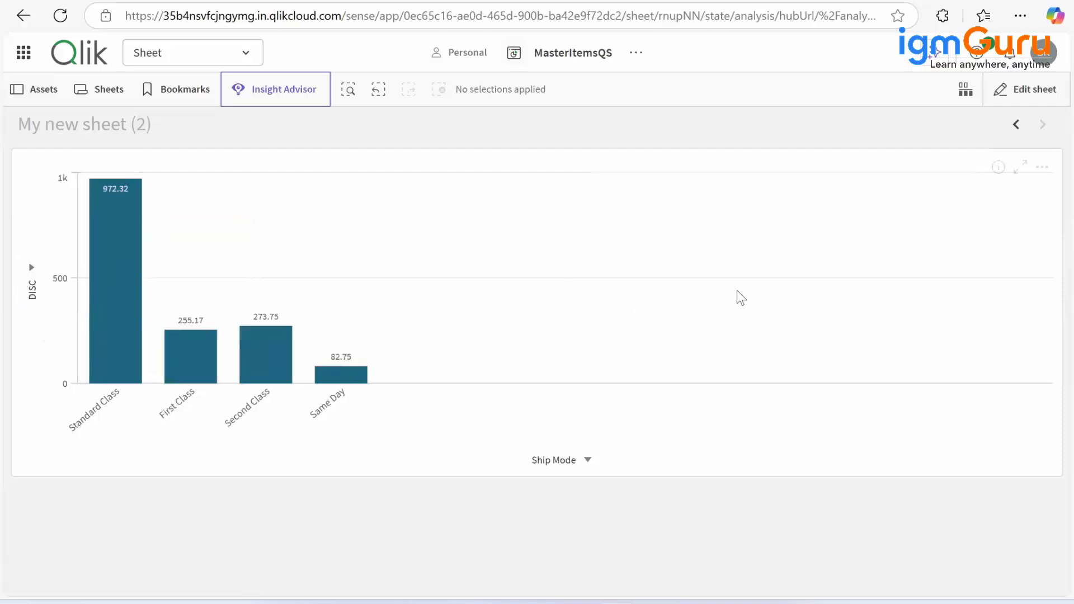
{"action": "left_click", "coordinate": [1035, 90]}
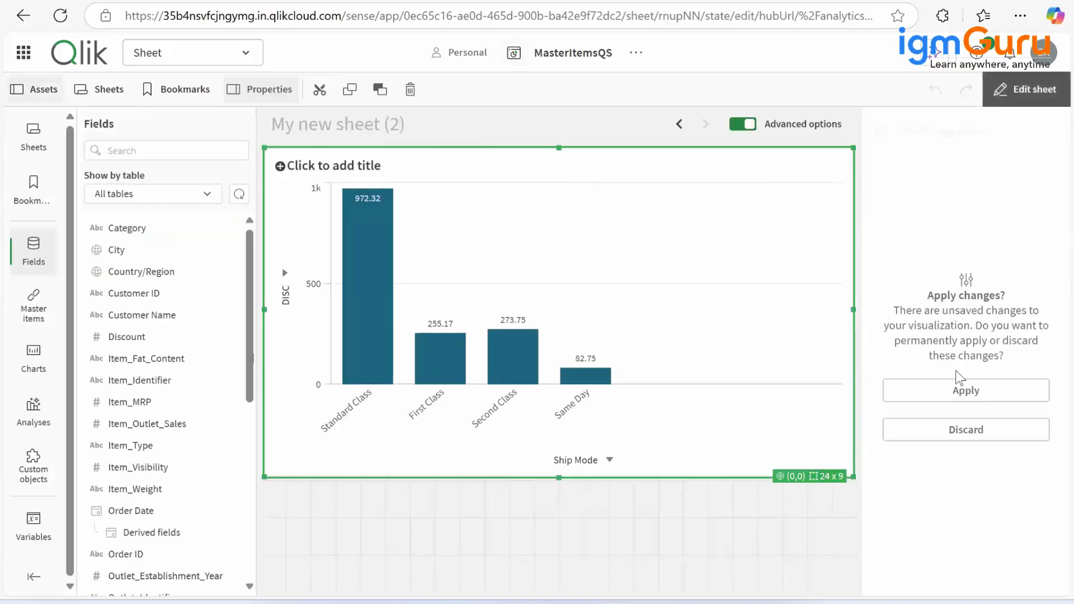
{"action": "left_click", "coordinate": [949, 391]}
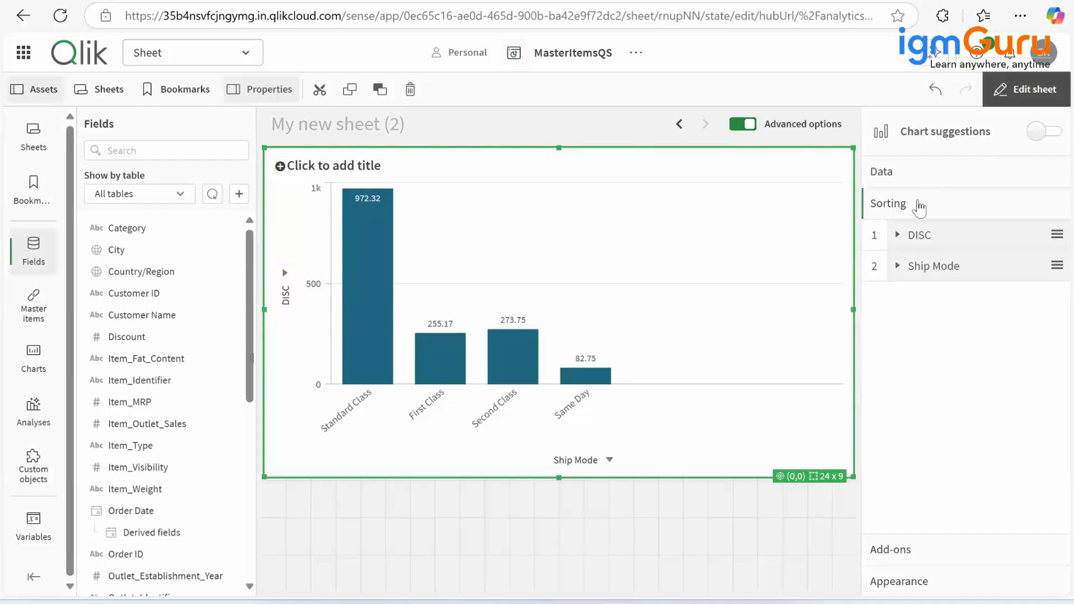
Switch DISC from automatic to custom sorting, numerically descending, and leave edit mode
{"action": "left_click", "coordinate": [905, 242]}
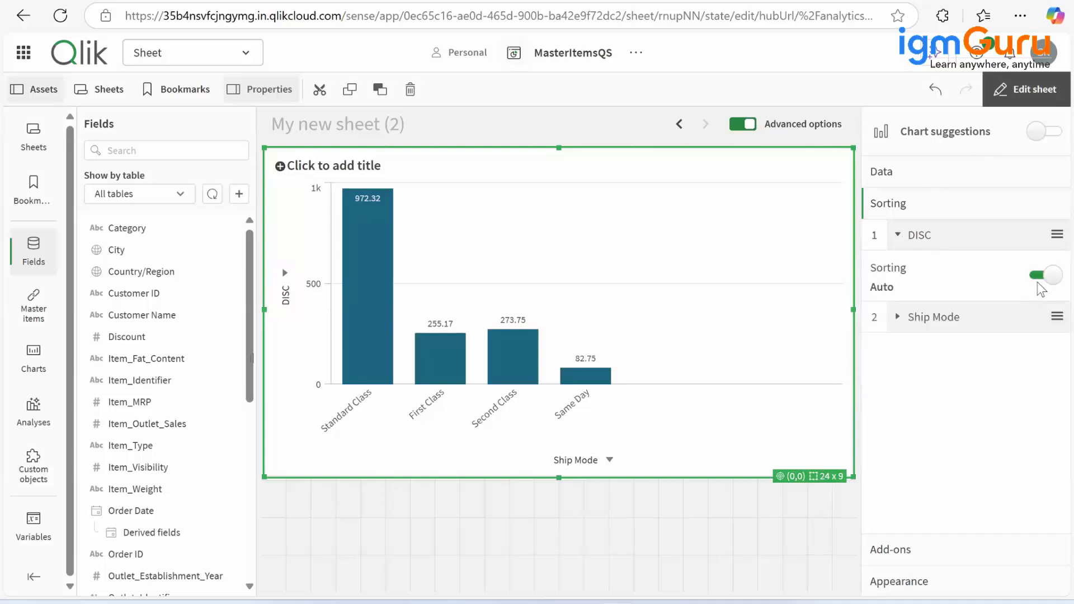
{"action": "left_click", "coordinate": [1040, 275]}
{"action": "left_click", "coordinate": [892, 329]}
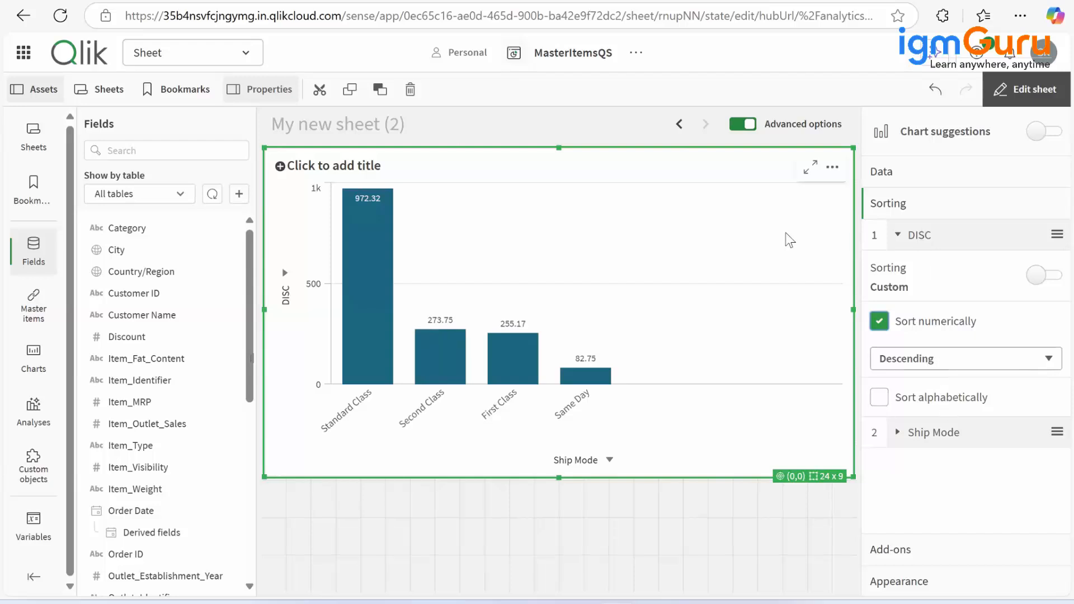
{"action": "left_click", "coordinate": [1047, 98]}
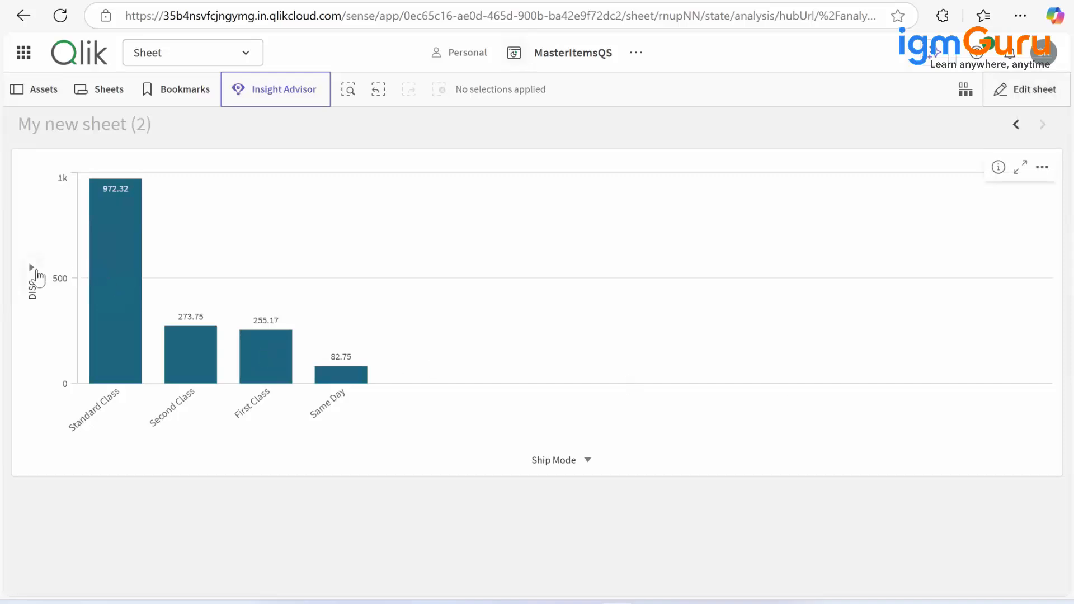
Switch the chart's measure to SALES and its dimension from Ship Mode to Sub-Category
{"action": "left_click", "coordinate": [73, 289]}
{"action": "left_click", "coordinate": [95, 265]}
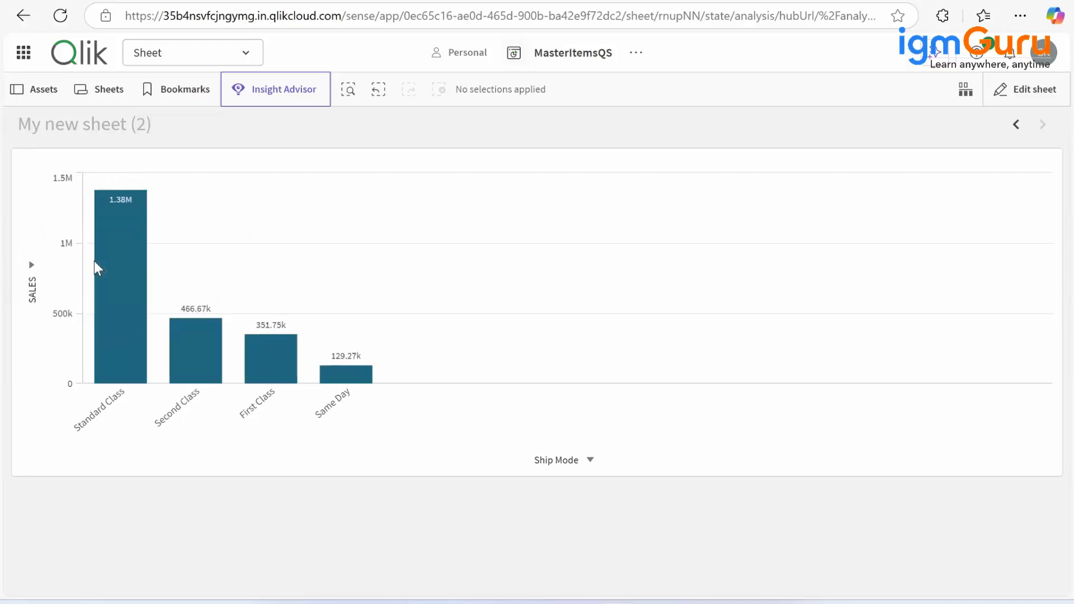
{"action": "left_click", "coordinate": [590, 461]}
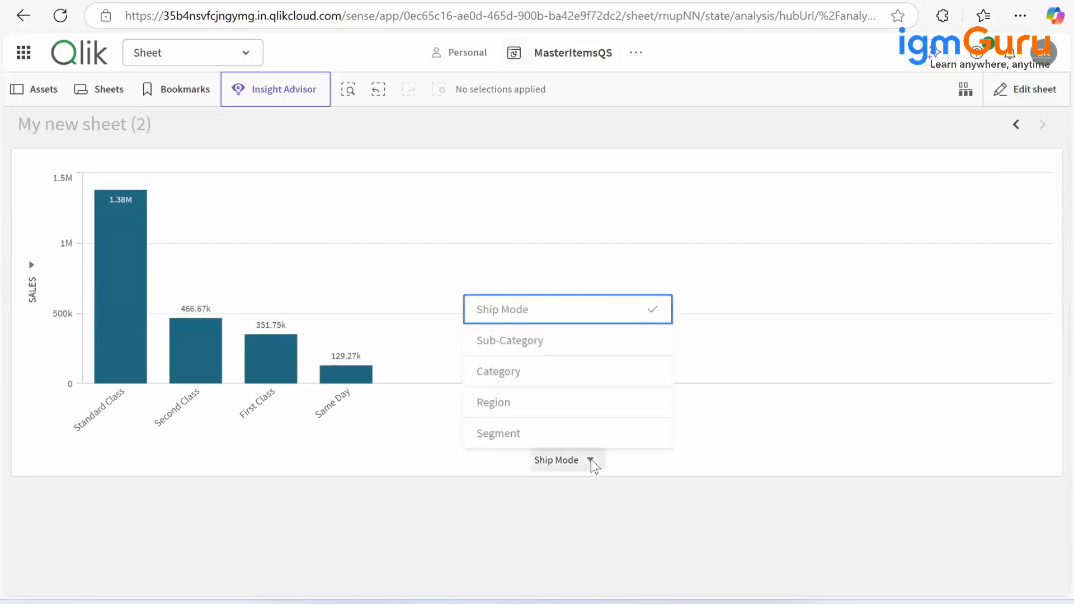
{"action": "left_click", "coordinate": [532, 354]}
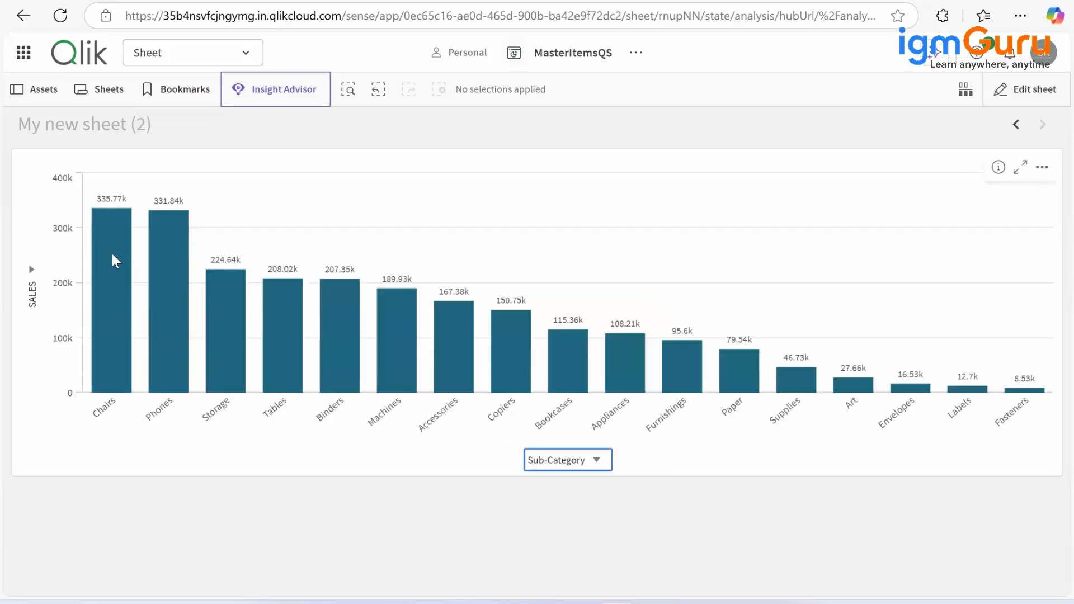
Switch the Sub-Category chart's measure through PROFIT, QTY and DISC, comparing the bar order and examining the Binders bar
{"action": "left_click", "coordinate": [31, 273]}
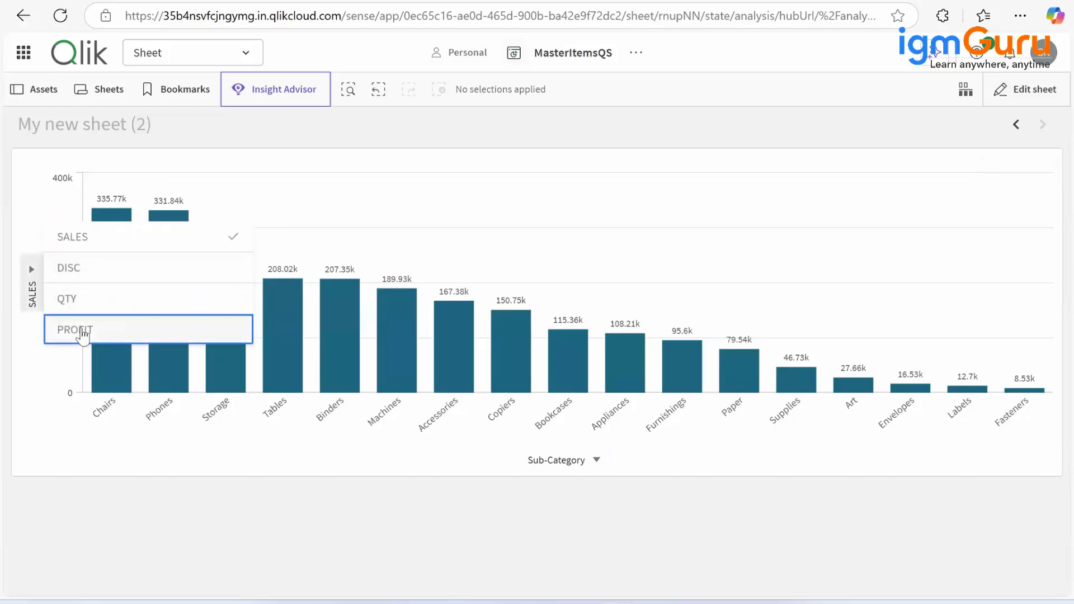
{"action": "left_click", "coordinate": [56, 329]}
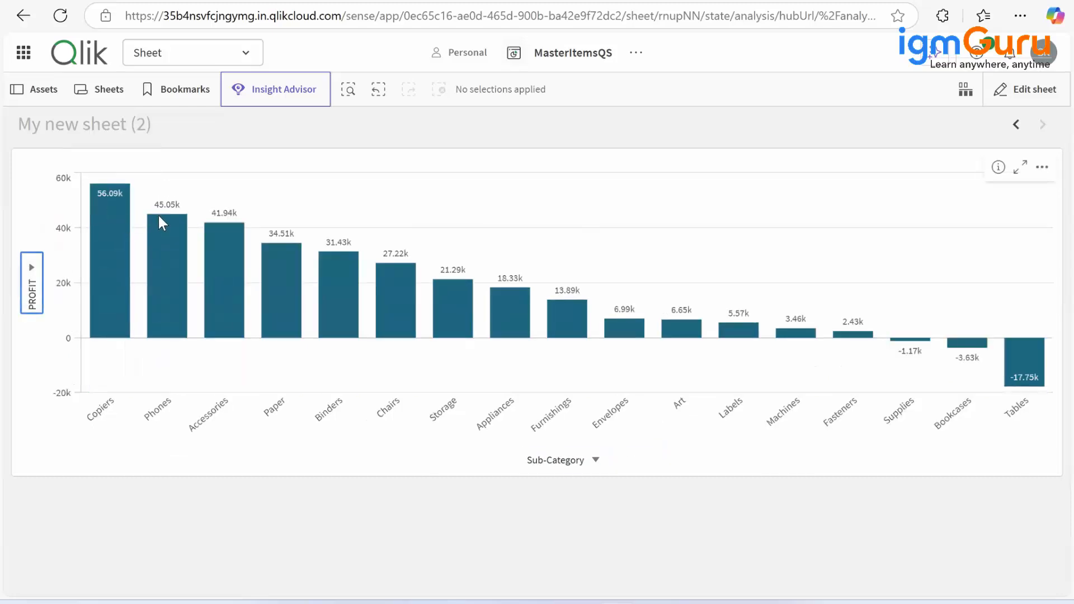
{"action": "left_click", "coordinate": [32, 273]}
{"action": "left_click", "coordinate": [91, 302]}
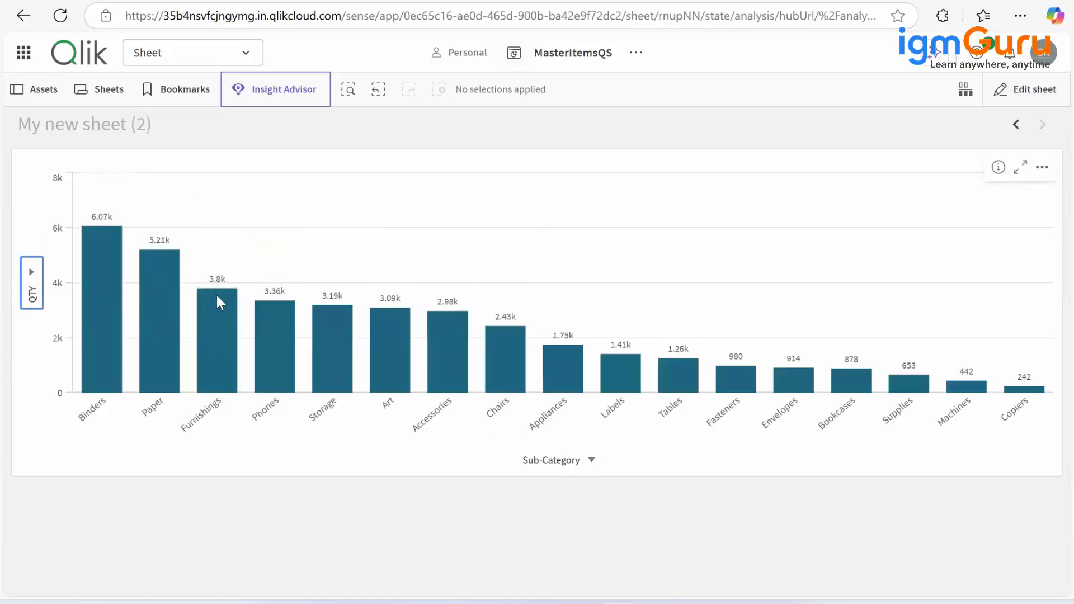
{"action": "left_click", "coordinate": [34, 273]}
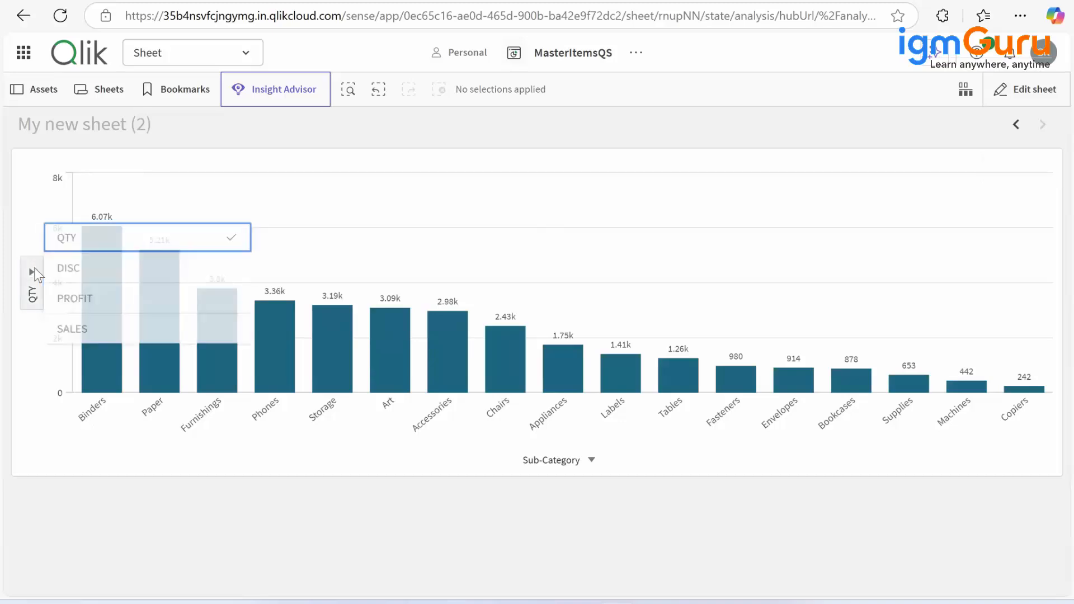
{"action": "left_click", "coordinate": [59, 277]}
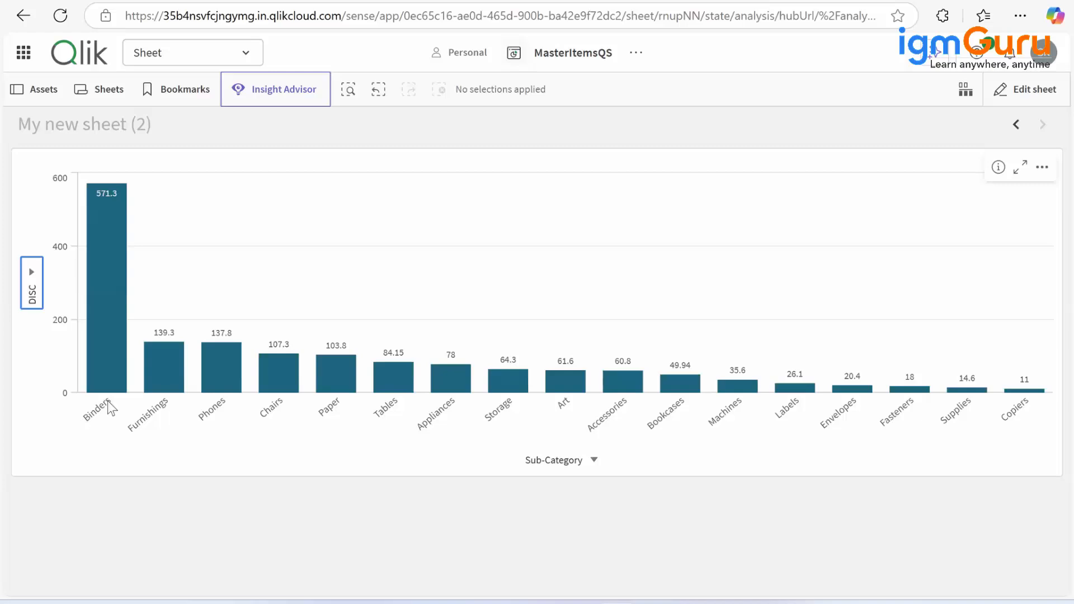
{"action": "mouse_move", "coordinate": [108, 412]}
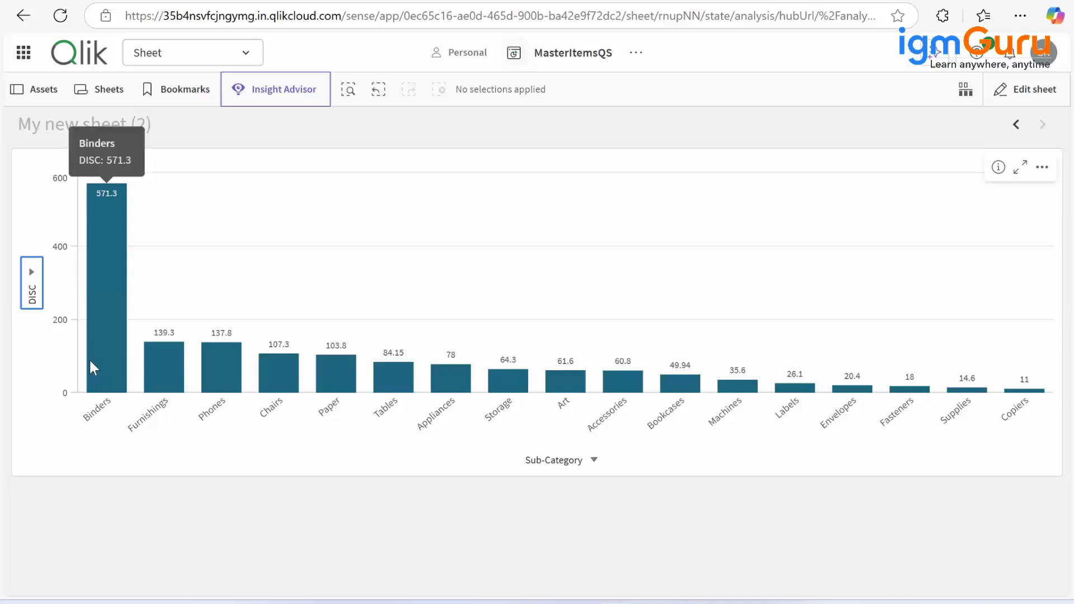
Compare the Sub-Category bars by SALES and by PROFIT, examining the position of Chairs
{"action": "left_click", "coordinate": [32, 280]}
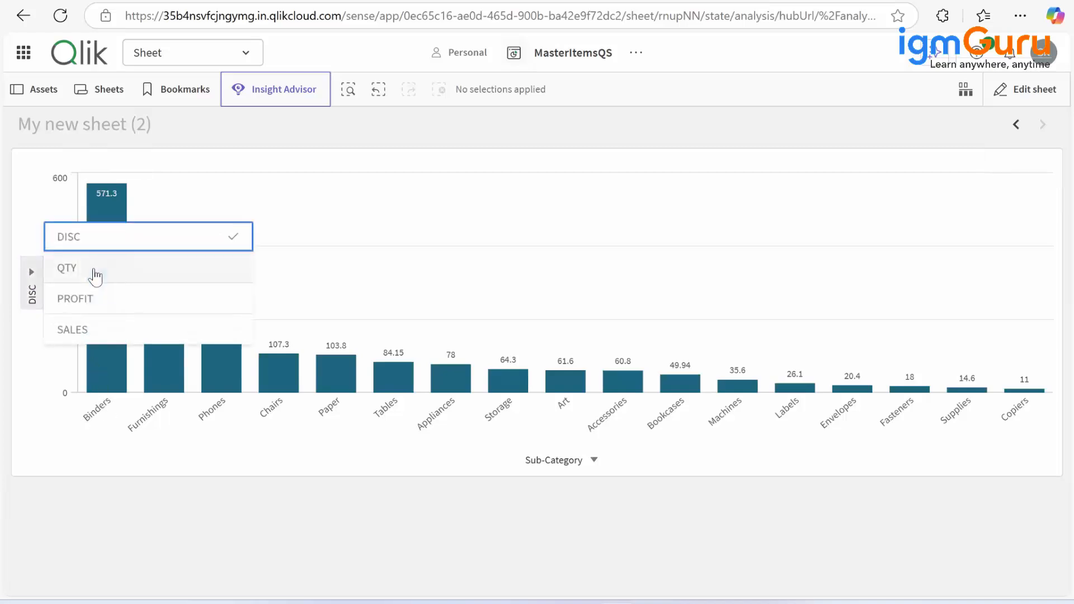
{"action": "left_click", "coordinate": [82, 330]}
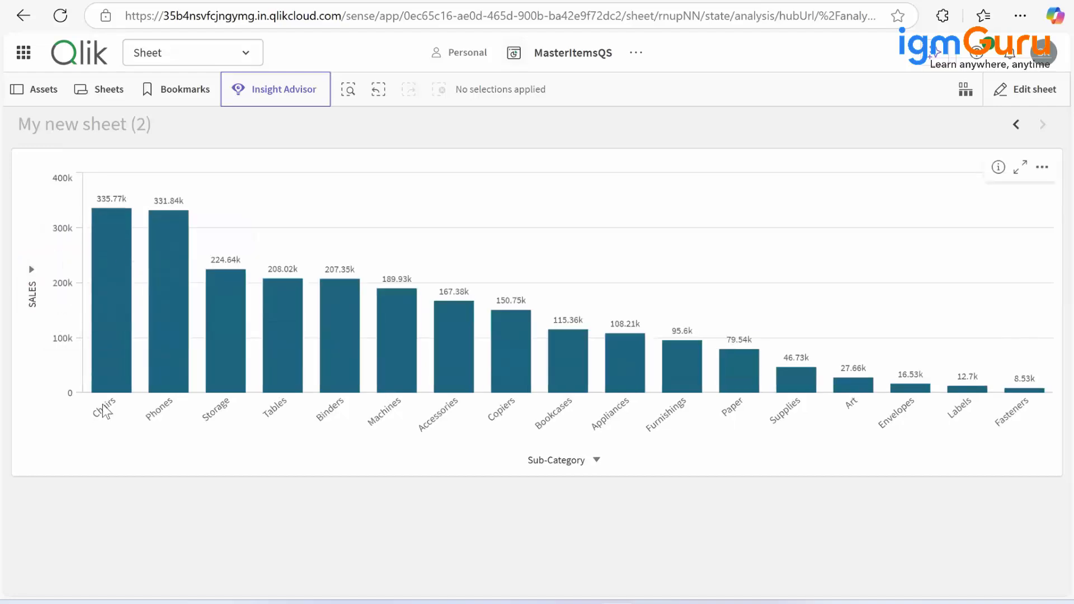
{"action": "left_click", "coordinate": [32, 282]}
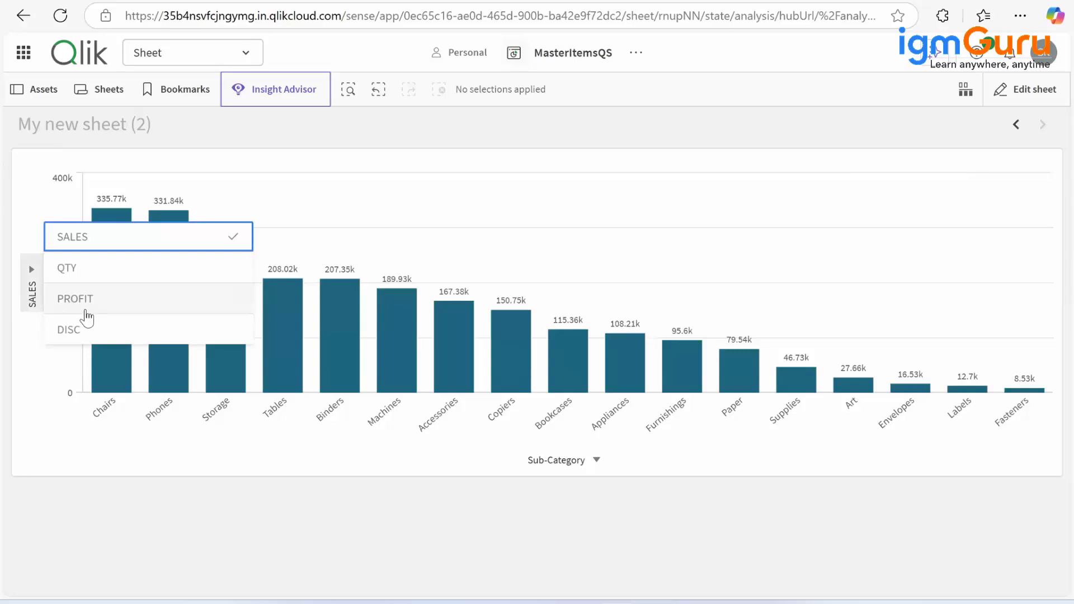
{"action": "left_click", "coordinate": [85, 305]}
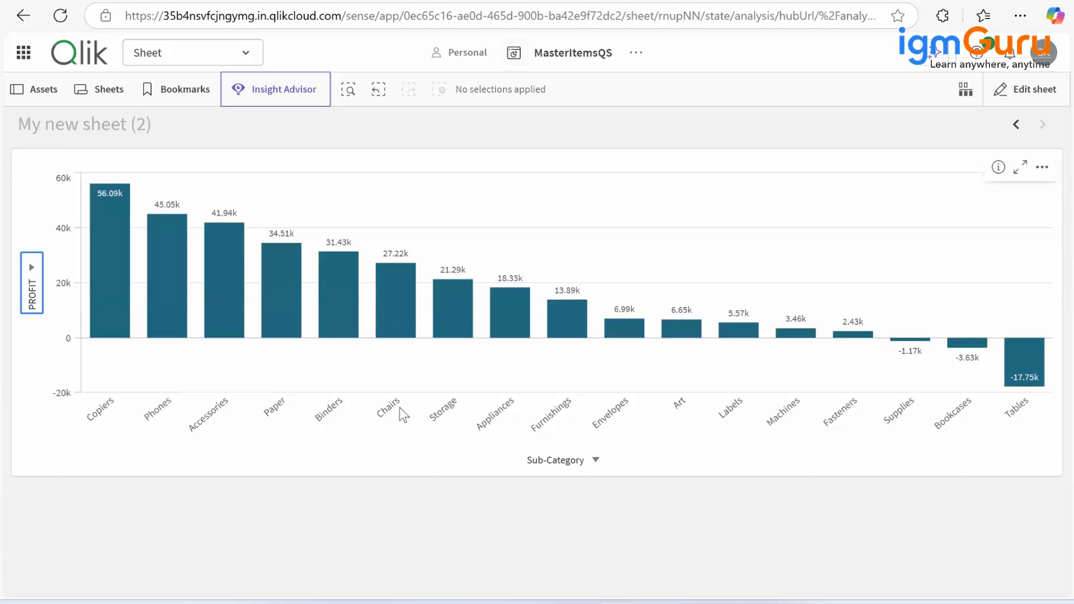
{"action": "mouse_move", "coordinate": [401, 409]}
Compare the Sub-Category bars by DISC and QTY, ending with DISC as the chart's measure
{"action": "left_click", "coordinate": [594, 465]}
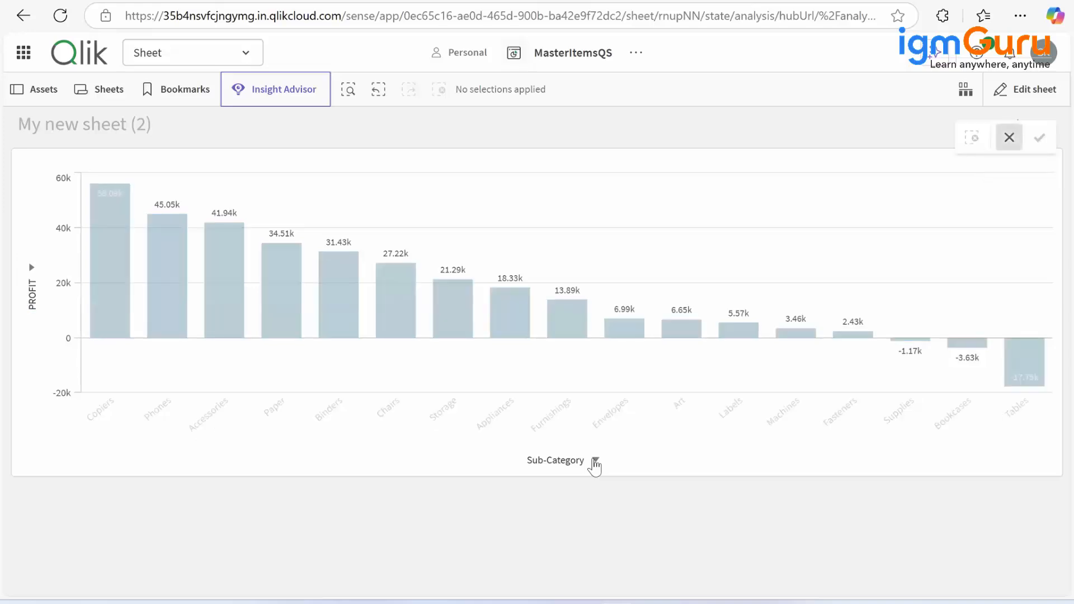
{"action": "left_click", "coordinate": [595, 465]}
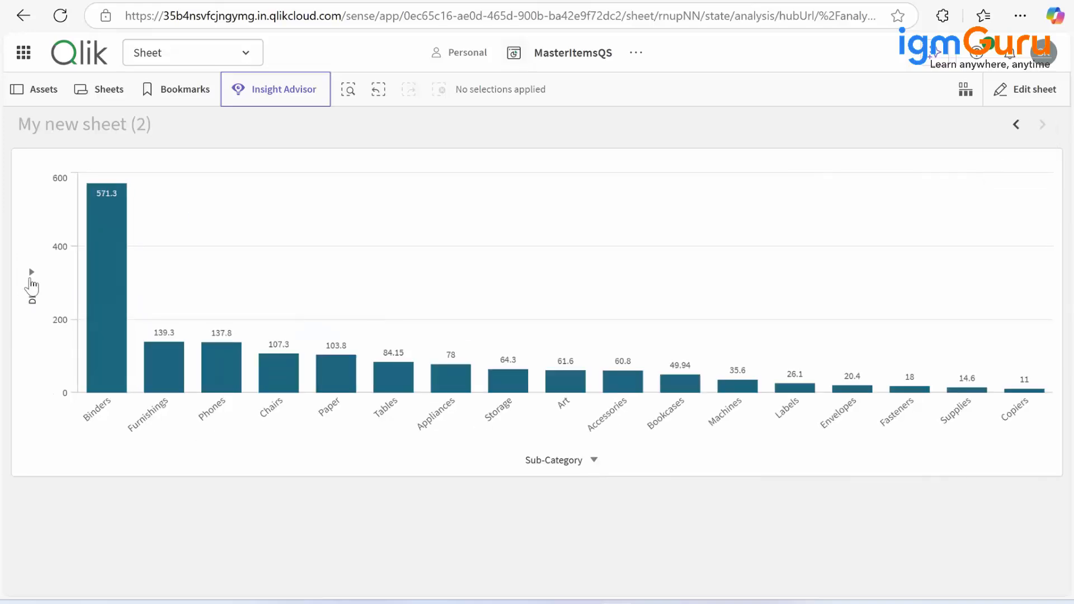
{"action": "left_click", "coordinate": [32, 284]}
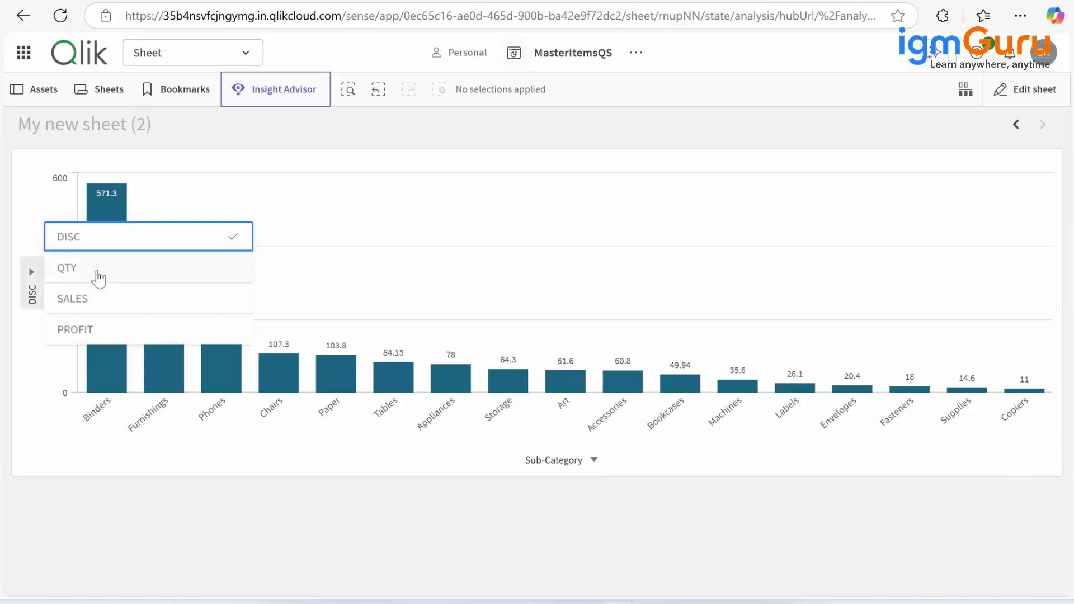
{"action": "left_click", "coordinate": [97, 270]}
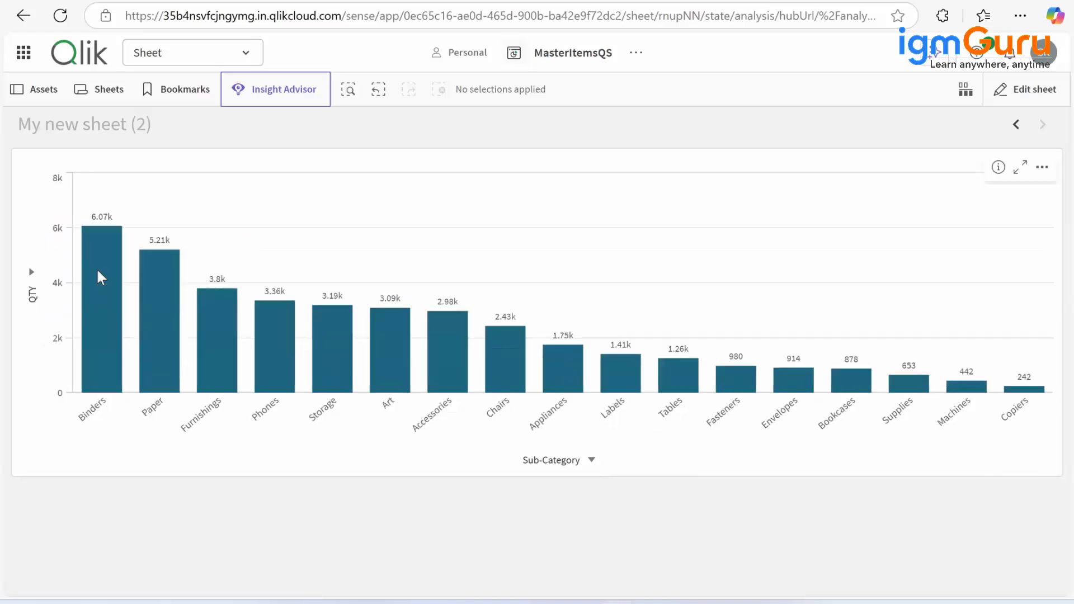
{"action": "left_click", "coordinate": [35, 278]}
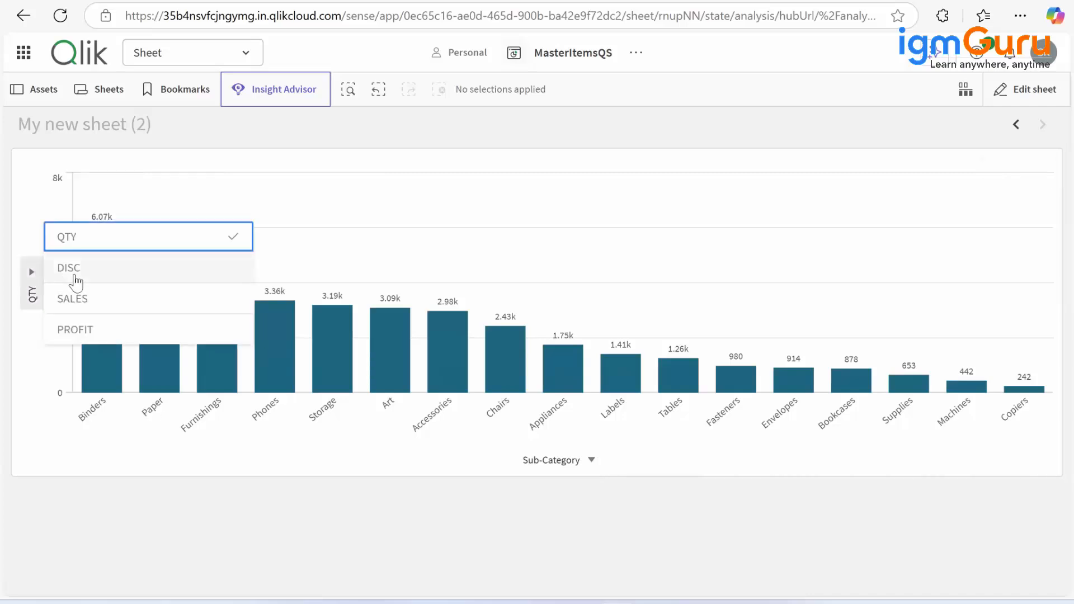
{"action": "left_click", "coordinate": [75, 278]}
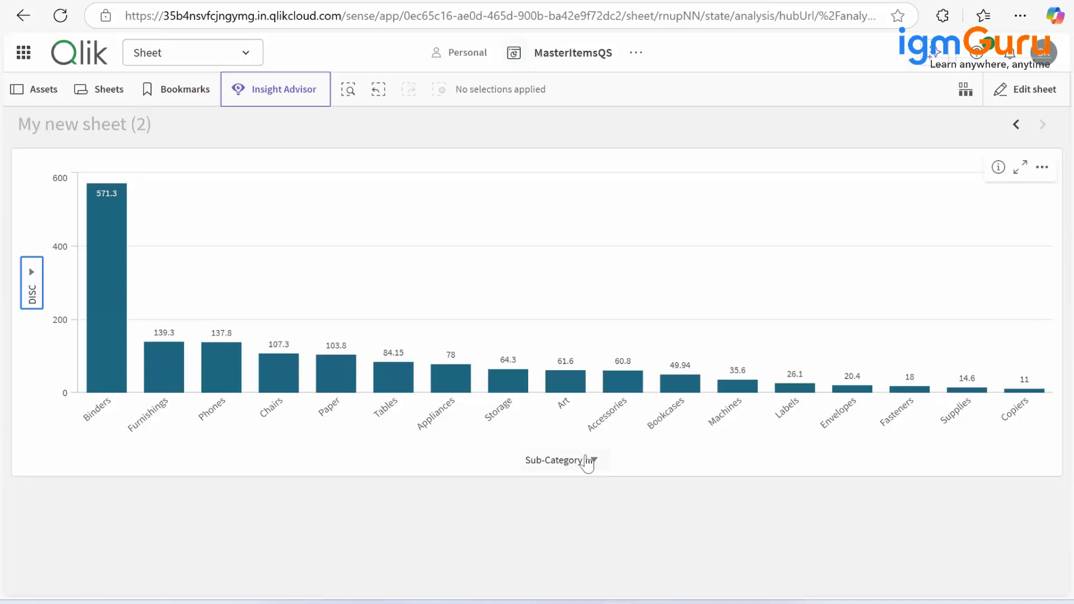
Switch the DISC chart's dimension from Sub-Category to Ship Mode and on to Category
{"action": "left_click_drag", "start_coordinate": [519, 238], "coordinate": [733, 329]}
{"action": "left_click", "coordinate": [1009, 137]}
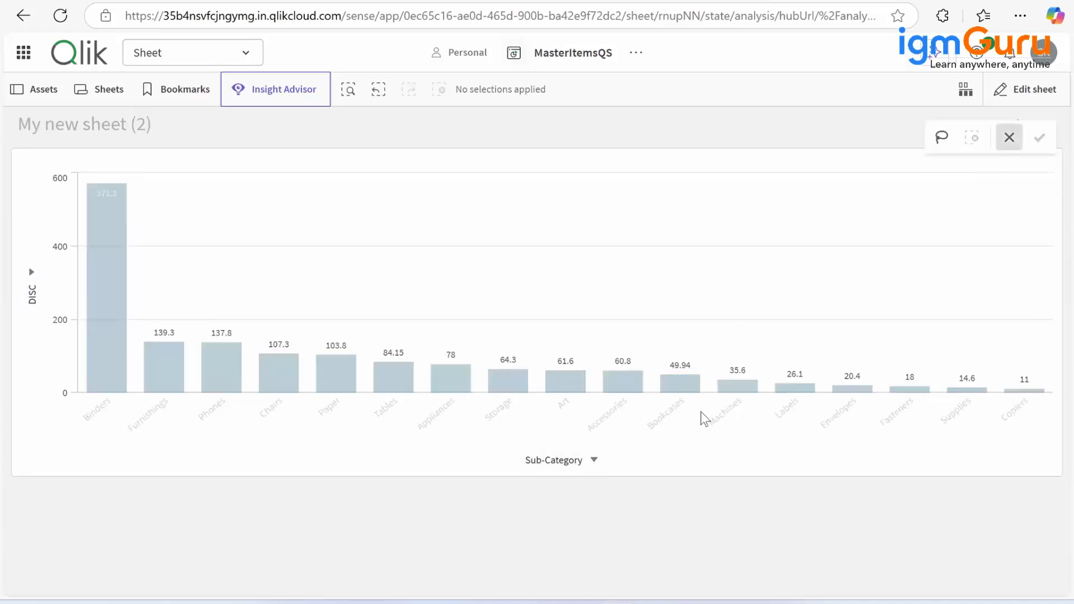
{"action": "left_click", "coordinate": [596, 461]}
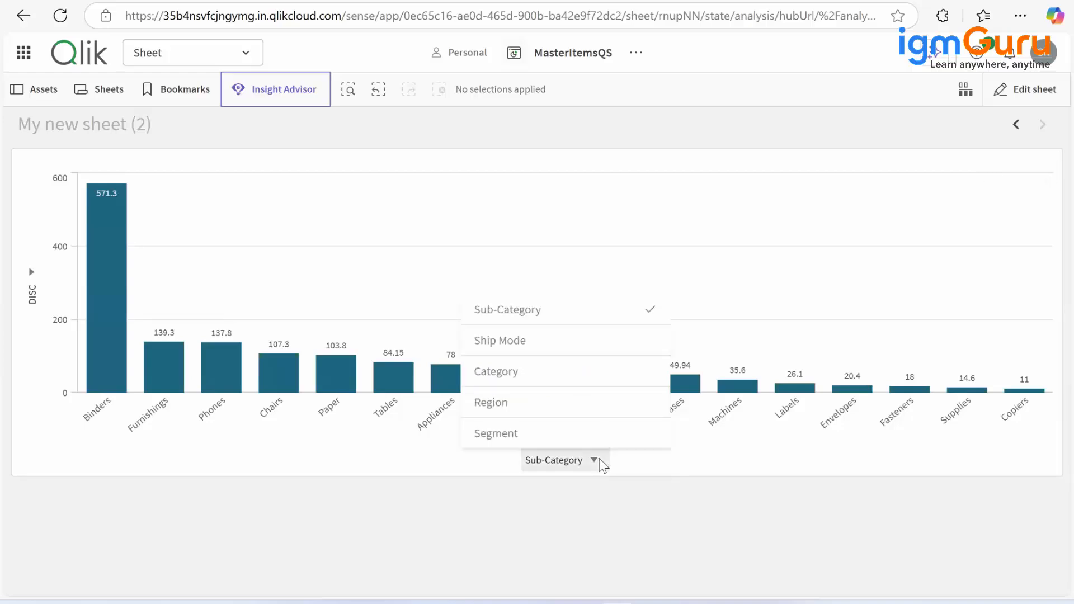
{"action": "left_click", "coordinate": [596, 460]}
{"action": "left_click", "coordinate": [595, 461]}
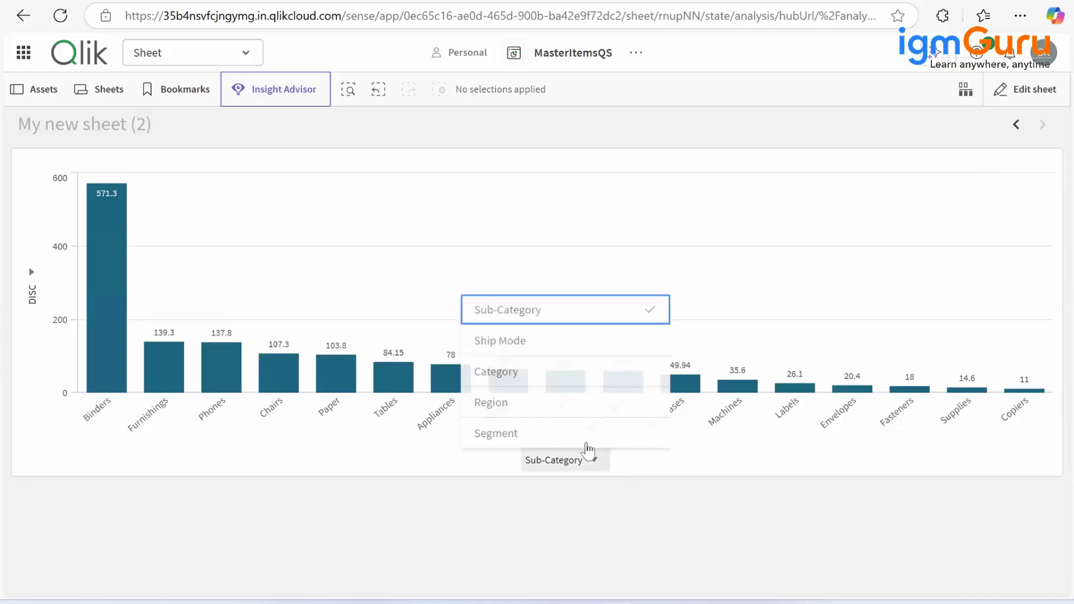
{"action": "left_click", "coordinate": [535, 351]}
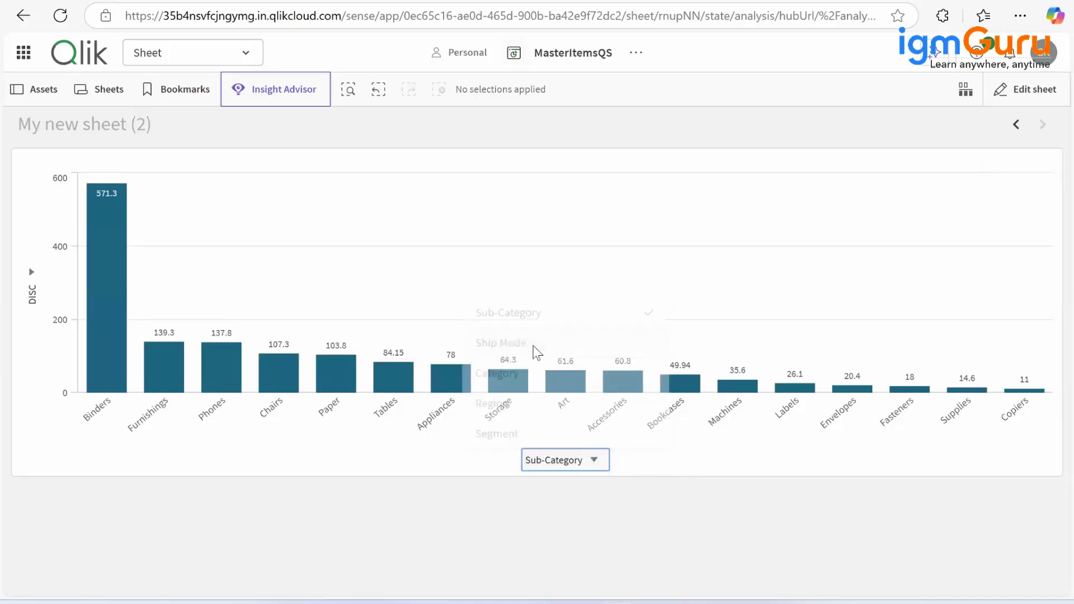
{"action": "left_click", "coordinate": [594, 461]}
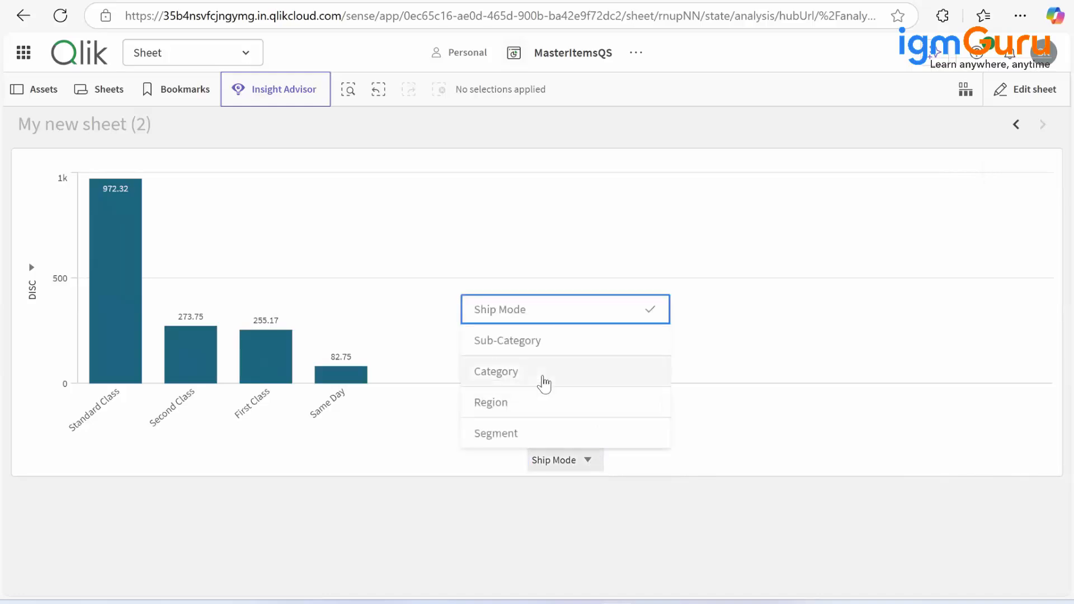
{"action": "left_click", "coordinate": [543, 380]}
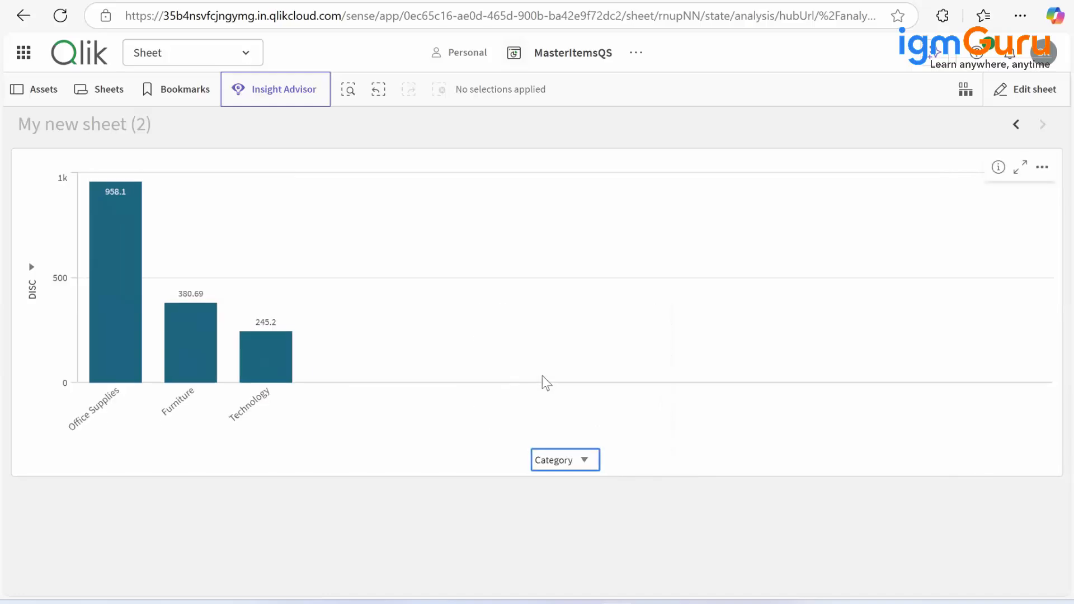